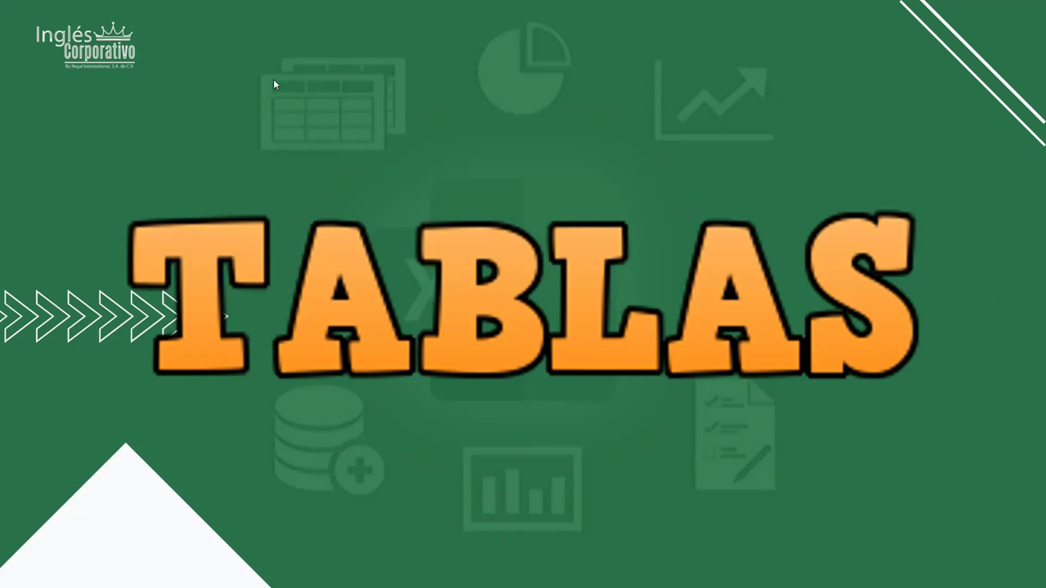
Advance past the TABLAS title slide to 'Descripción general de las tablas de Excel'.
click(277, 136)
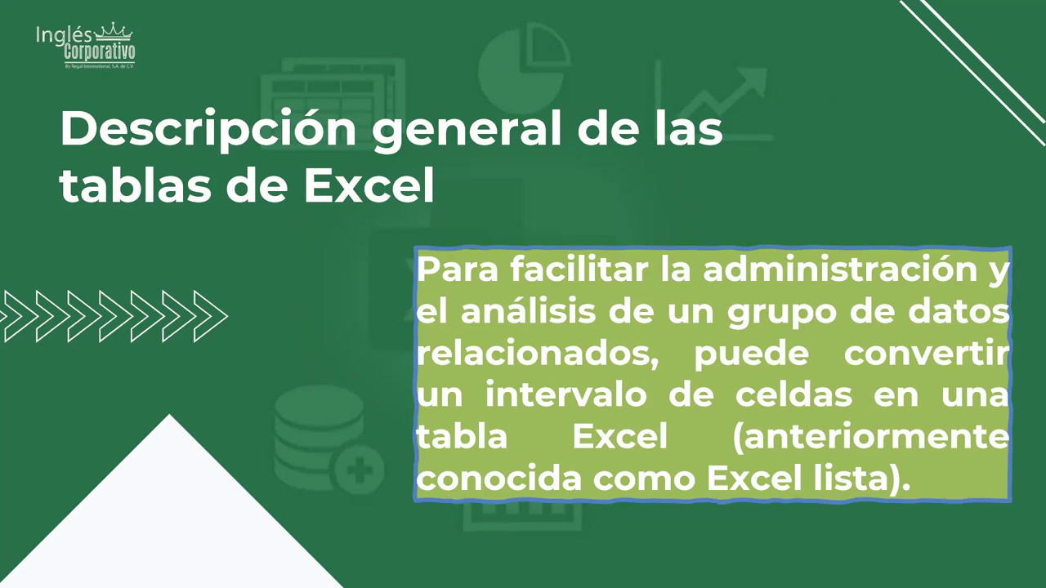
Advance to the slide showing the example products table with T1, T2 and Total row.
click(562, 176)
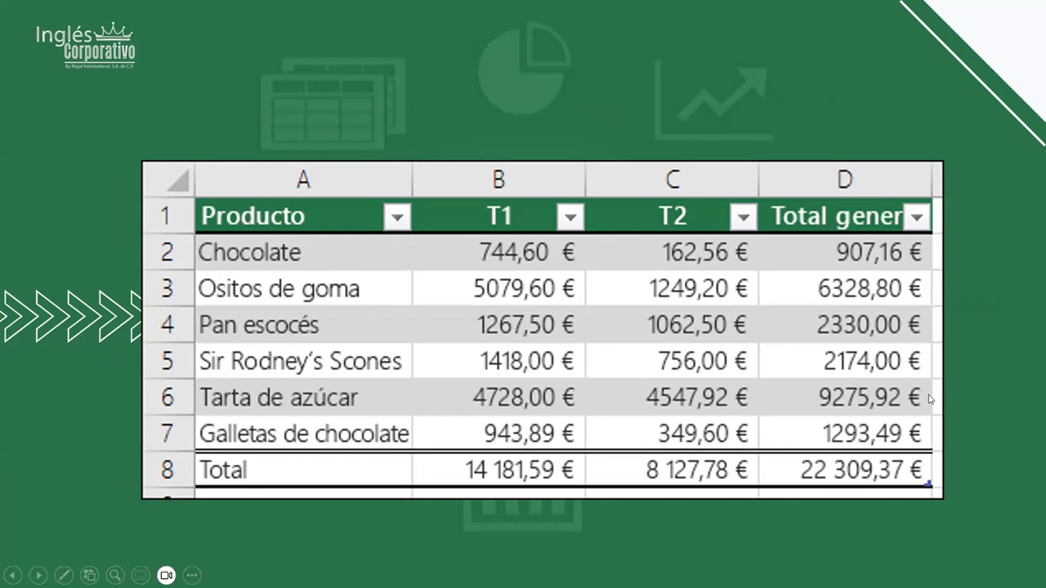
Advance to the 'Fila de encabezado' slide with the filter menu example.
click(455, 68)
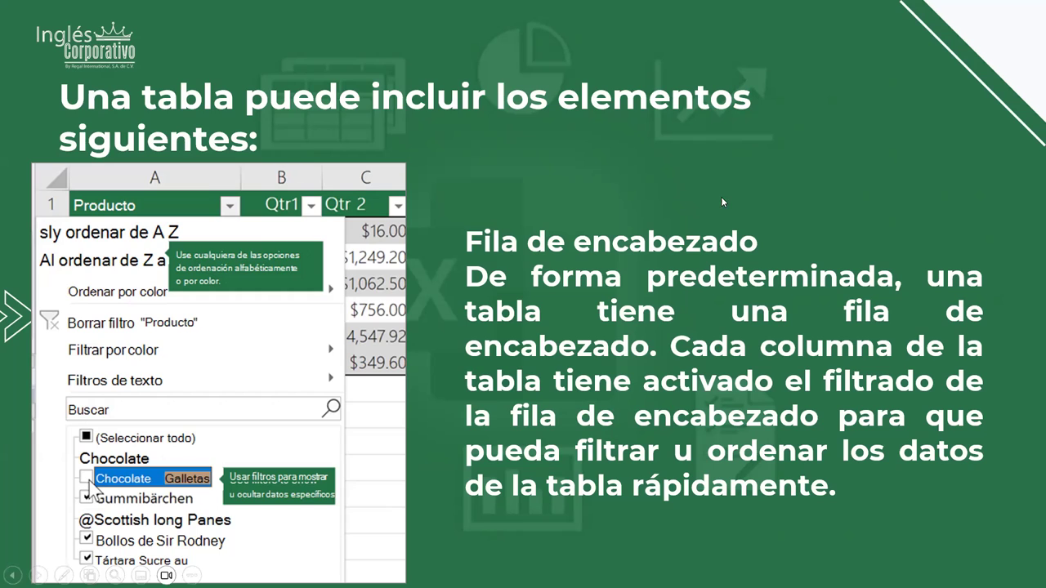
Advance to the 'Filas con bandas' slide on alternate row shading.
click(605, 159)
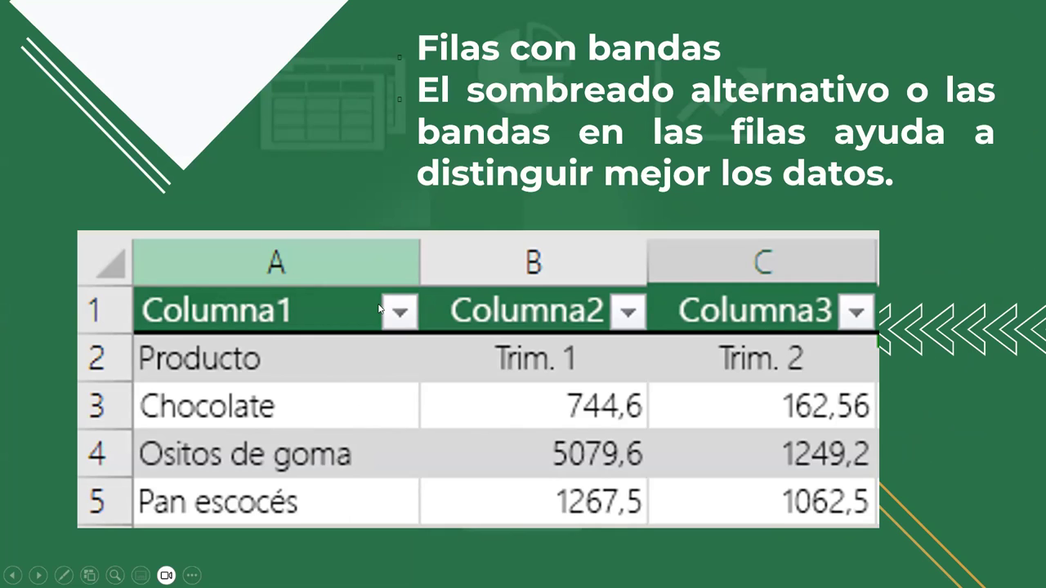
Advance to the 'Columnas calculadas' slide showing the =sum column formula.
click(724, 210)
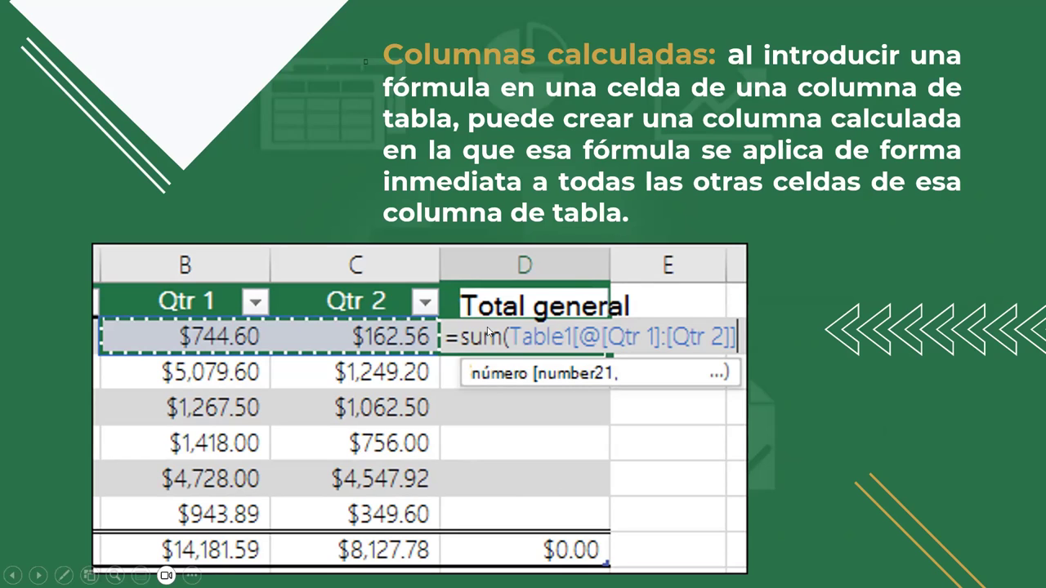
Advance to the 'Fila total' slide explaining Autosuma and SUBTOTAL.
click(665, 216)
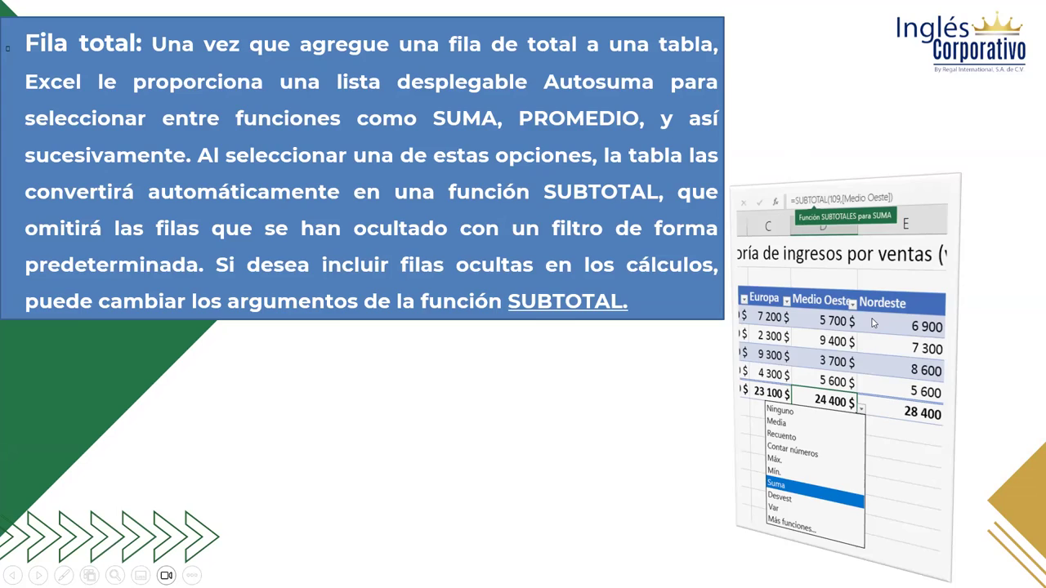
Advance from 'Fila total' to the 'Controlador de tamaño' resize handle slide.
click(872, 322)
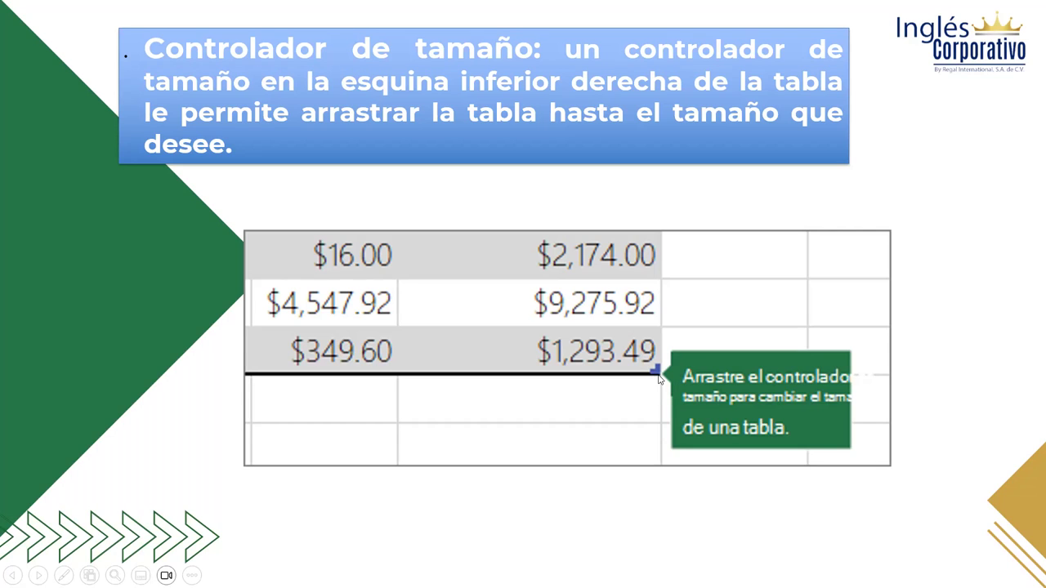
Advance to the 'Crear una tabla' slide listing table creation steps.
click(799, 270)
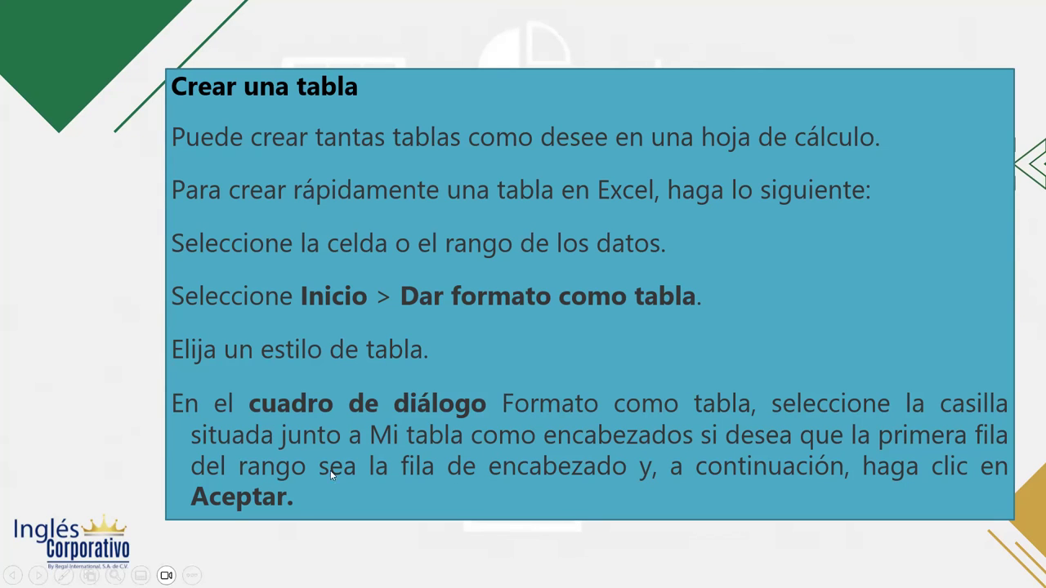
Advance past 'Crear una tabla' to the EJEMPLOS slide.
click(663, 316)
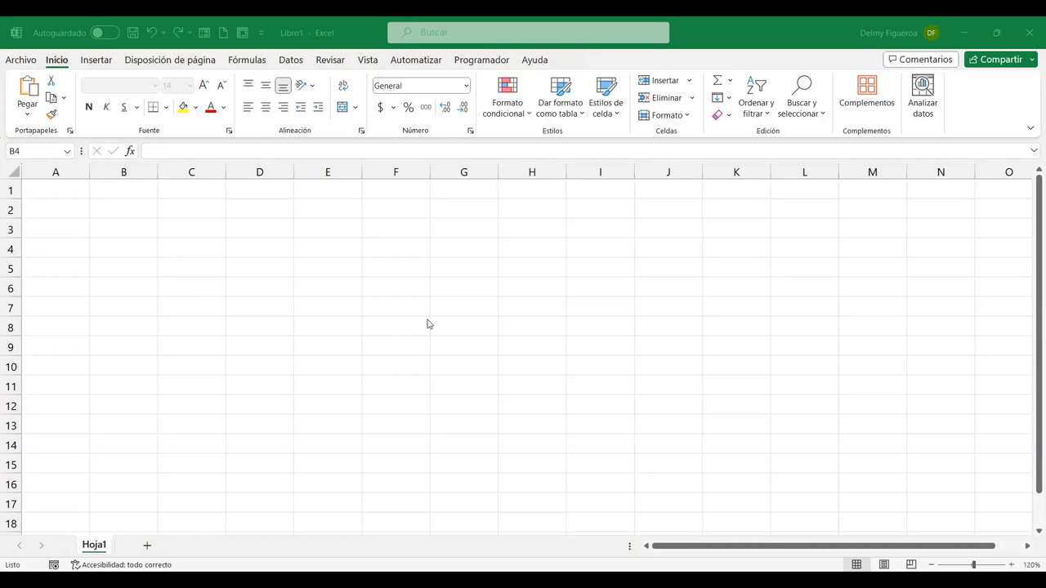
Enter VENDEDORES in B4, fill VENDEDOR 1 to VENDEDOR 5 down B5:B9, and autofit column B.
text(VENDEDORES)
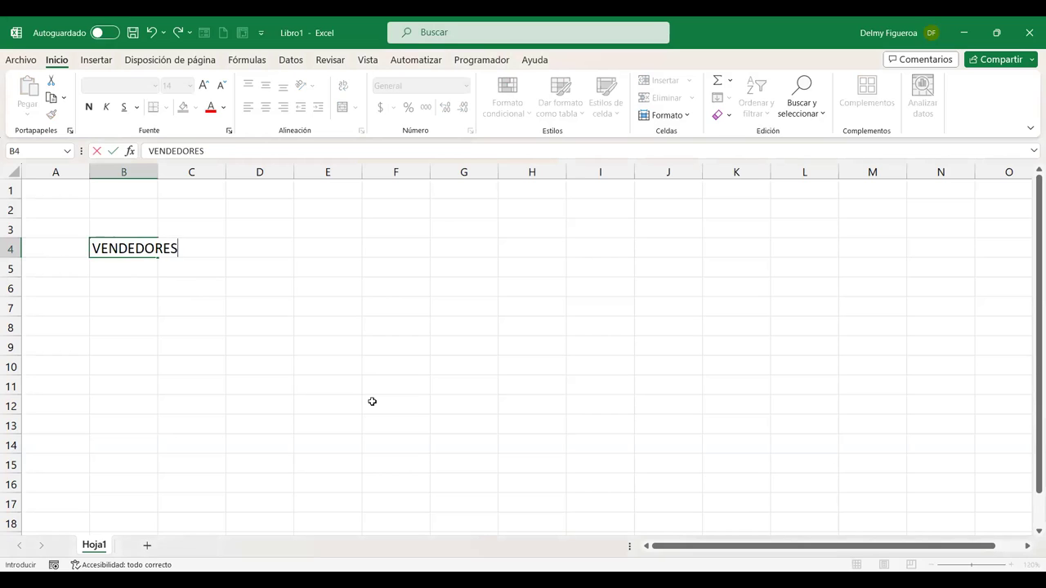
key(Return)
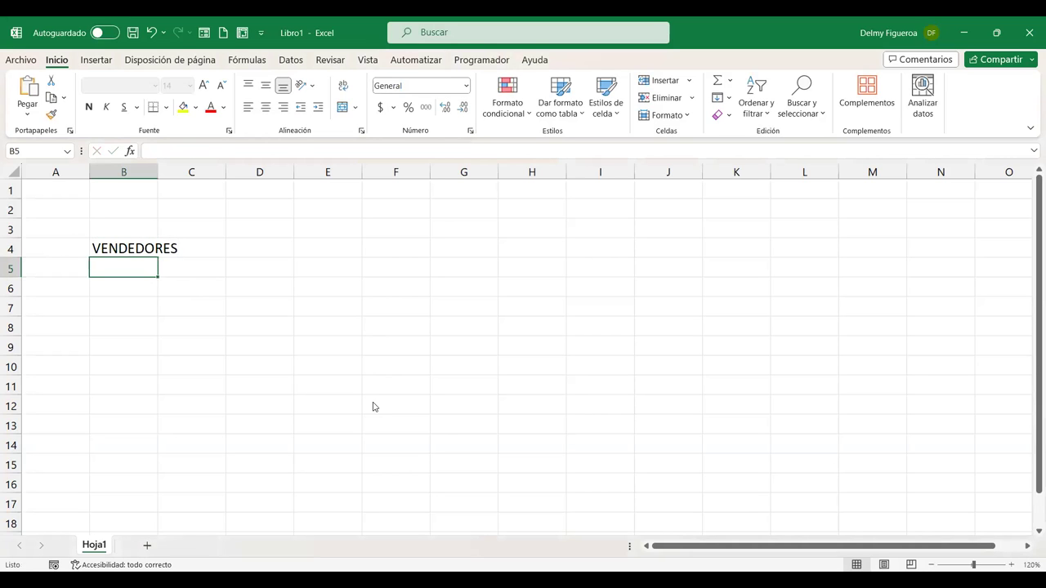
text(VENDEDOR)
key(BackSpace)
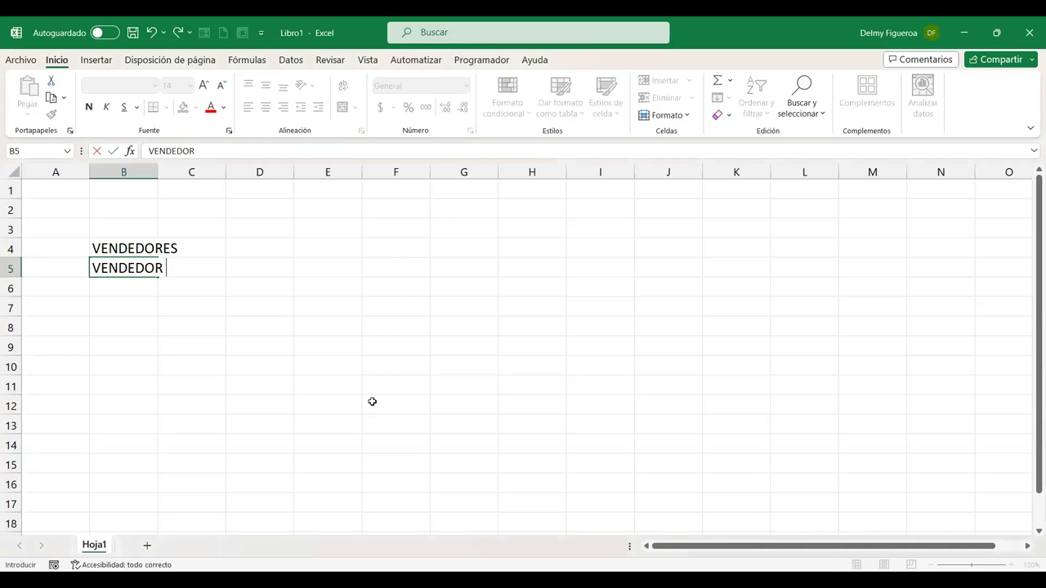
text(1)
key(Return)
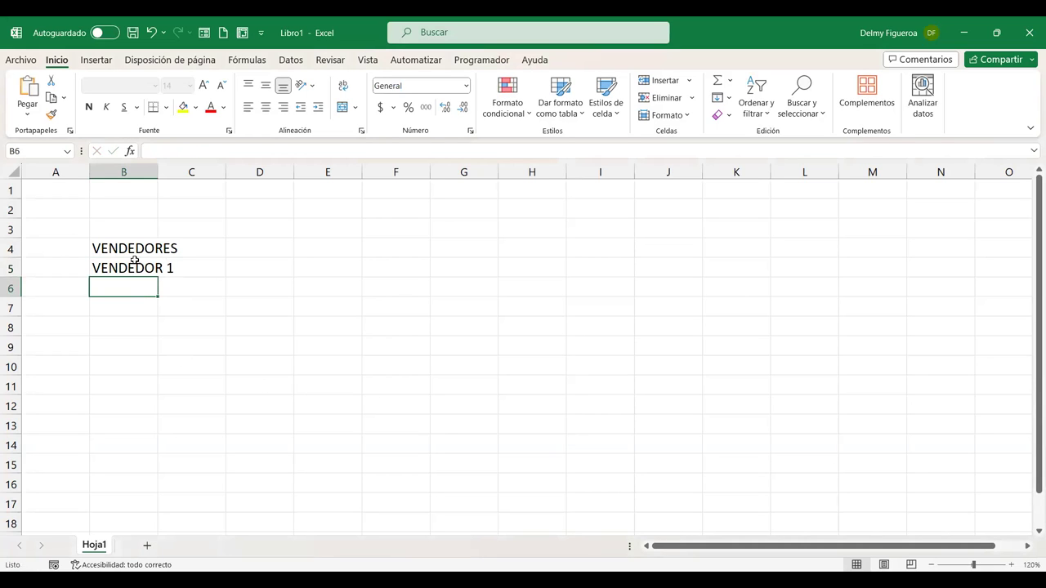
click(164, 274)
drag(159, 277, 158, 347)
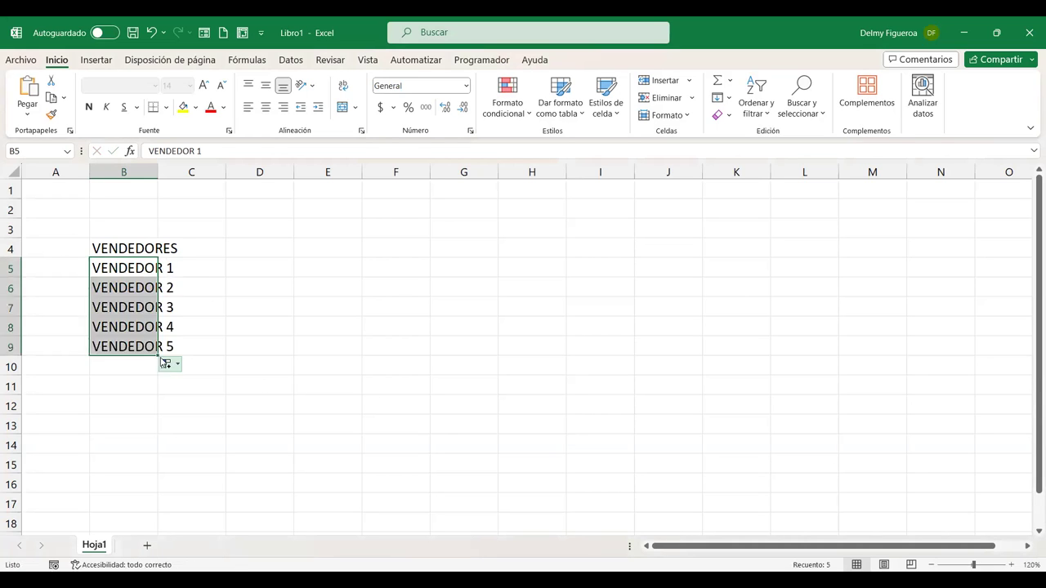
double_click(157, 177)
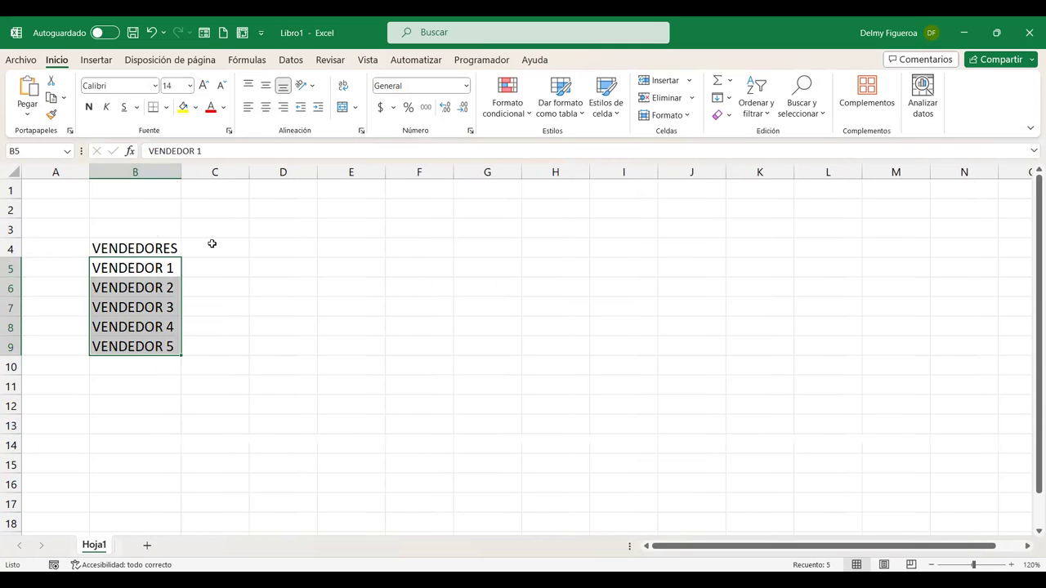
Fill month headers MES 1 to MES 5 across C4:G4, then select the data block C5:G9.
click(211, 243)
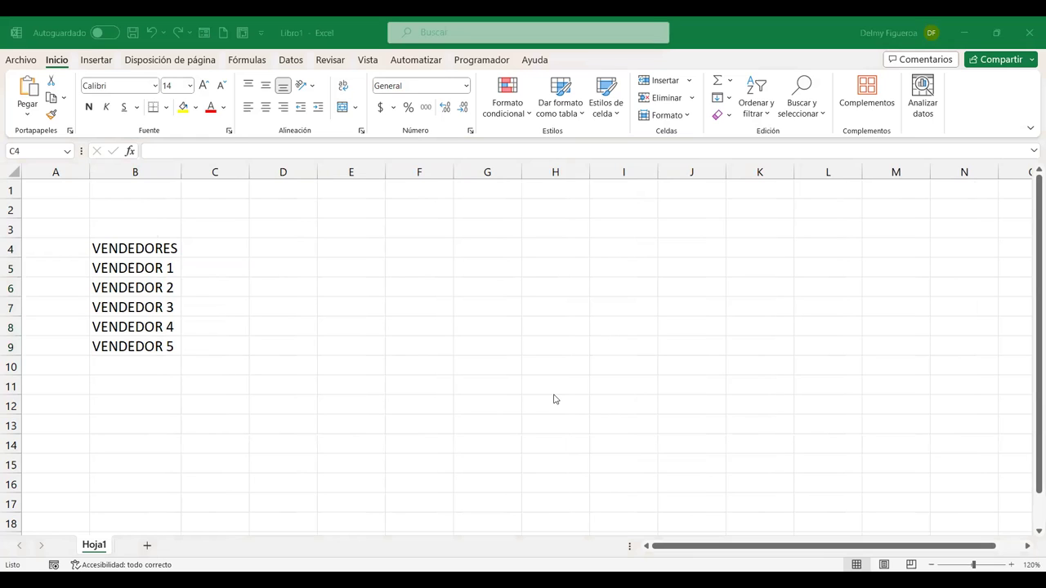
text(MES 1)
key(Tab)
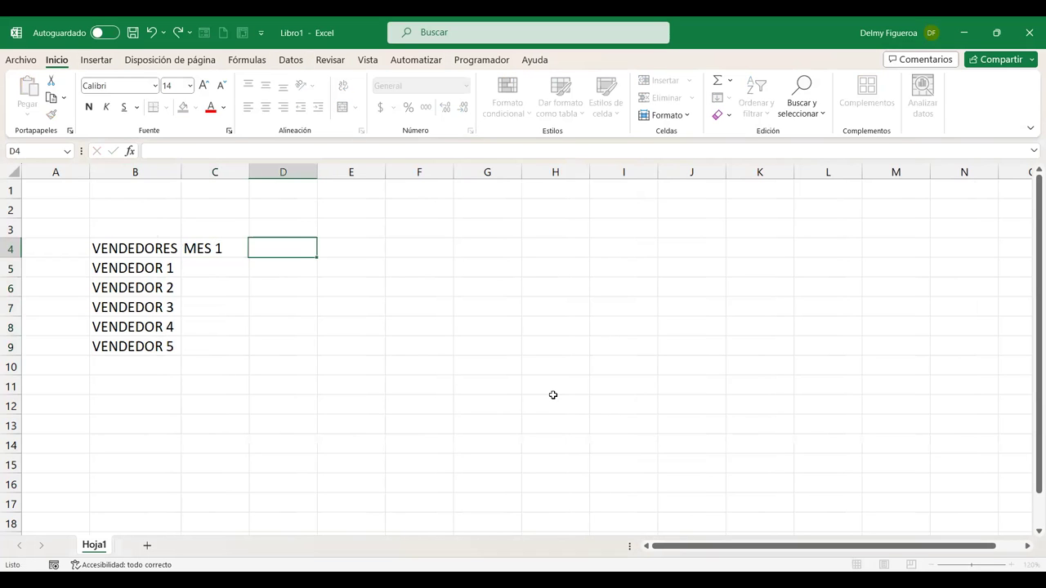
click(216, 245)
drag(249, 260, 516, 259)
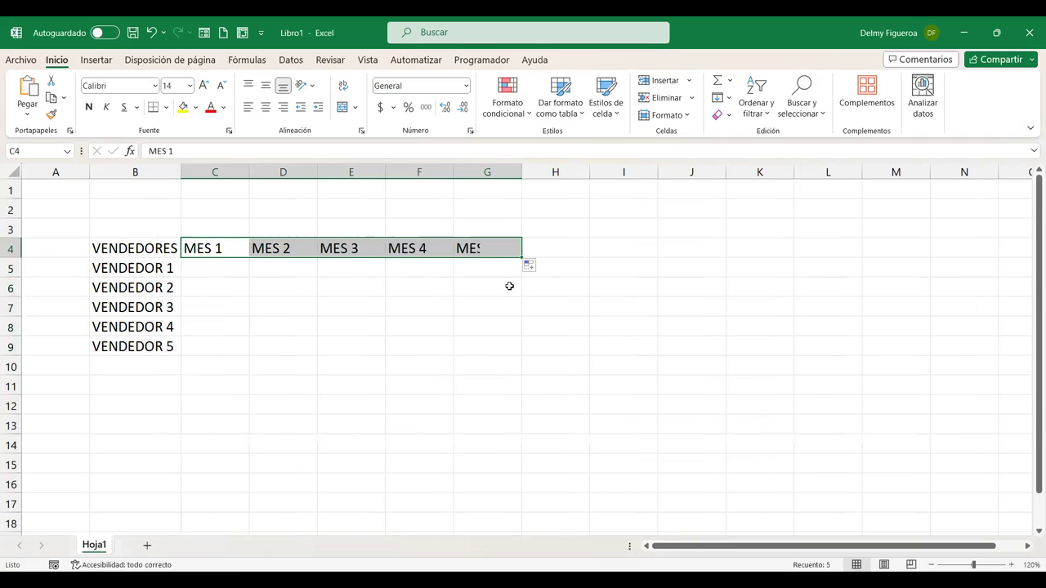
click(217, 266)
drag(217, 266, 490, 342)
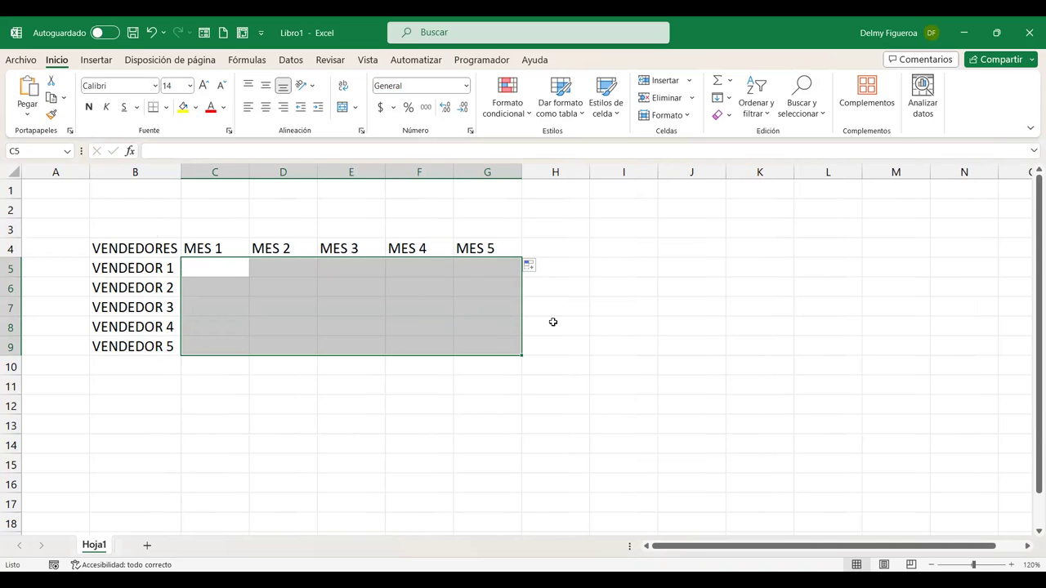
Fill C5:G9 with =ALEATORIO.ENTRE(100;1000), centre the values, and copy the block.
text(=A)
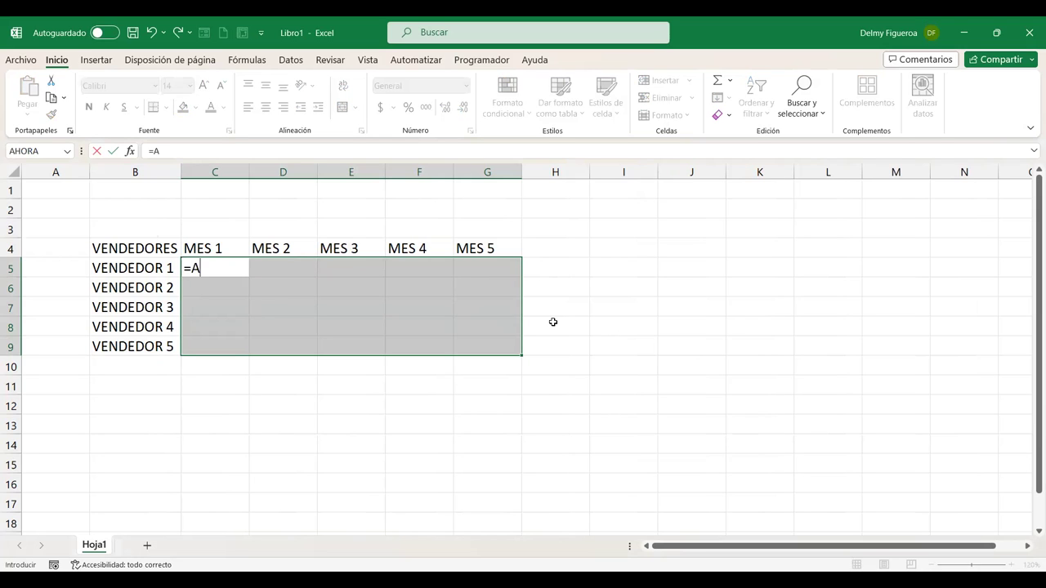
text(LEA)
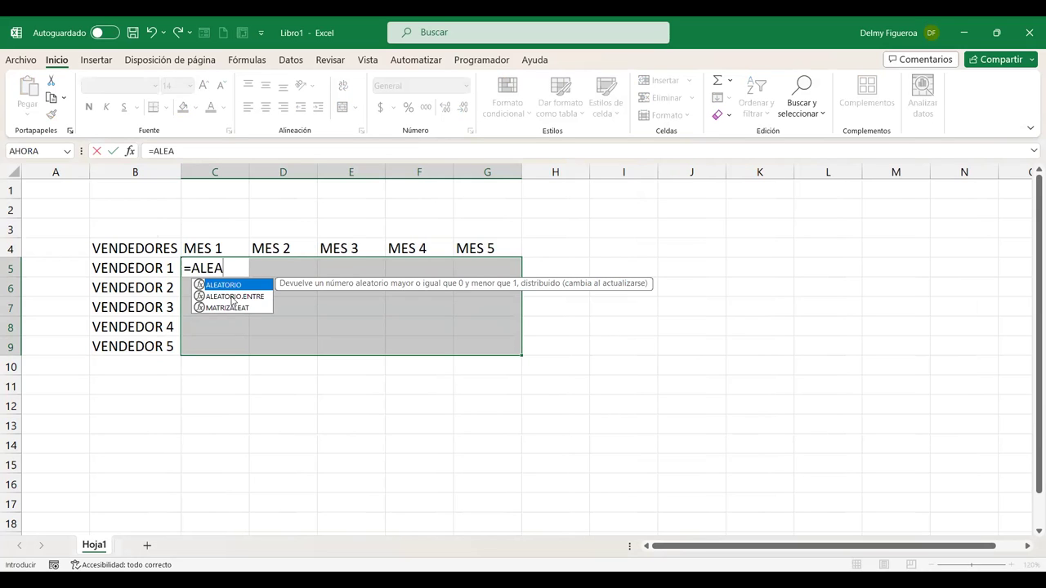
double_click(232, 297)
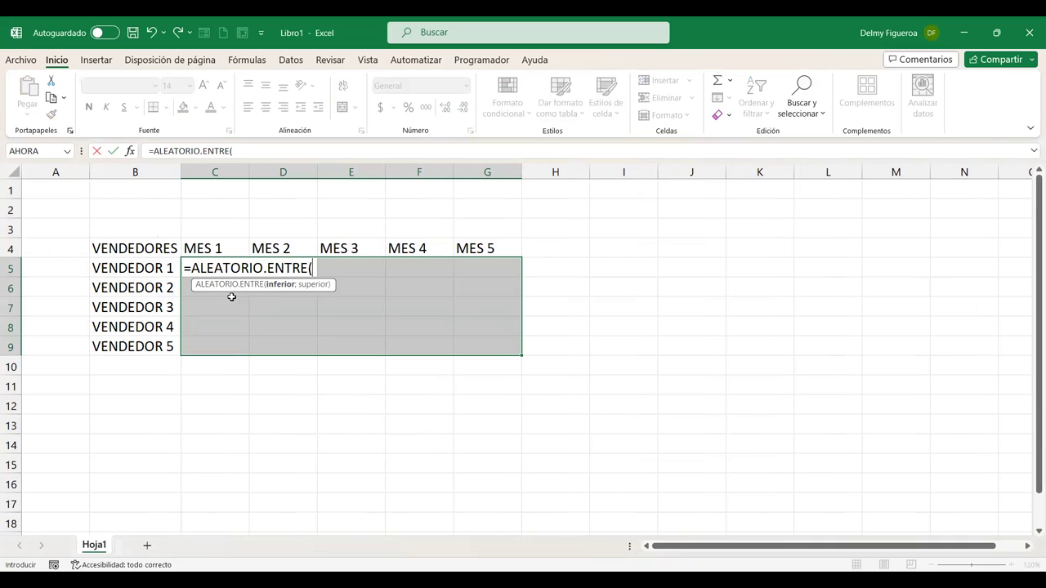
text(100;1000))
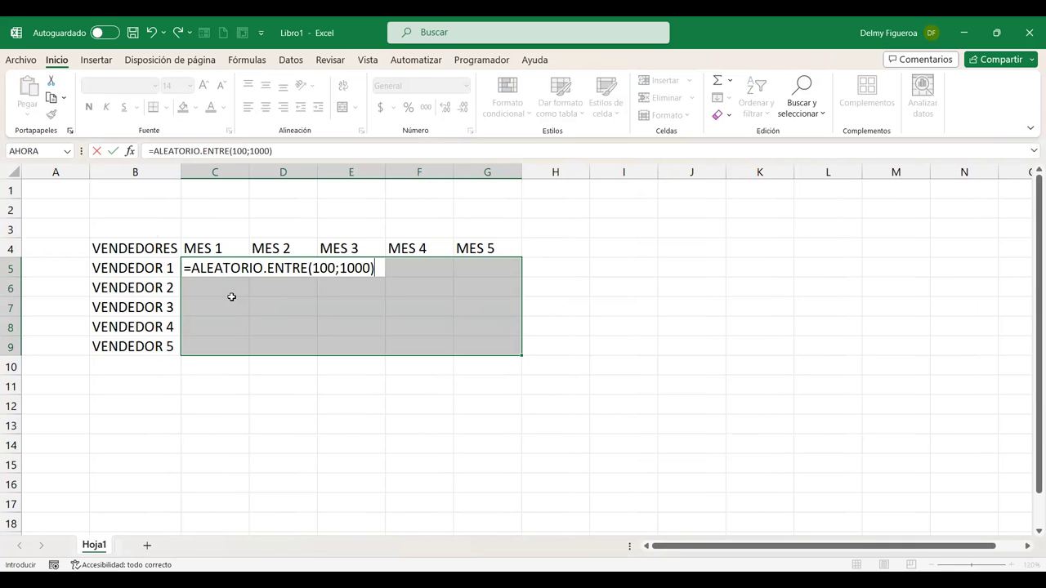
key(ctrl+Return)
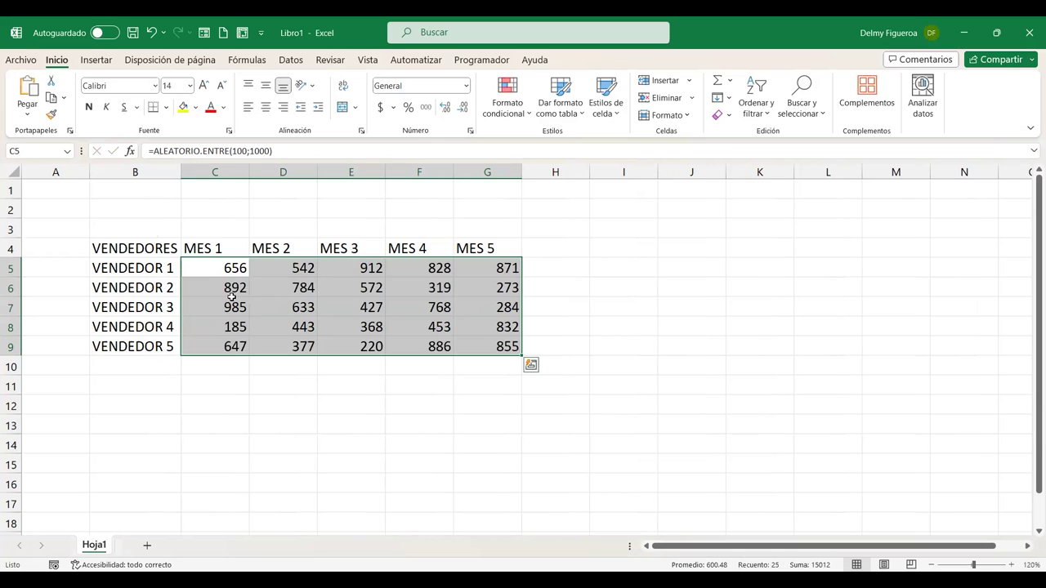
click(266, 107)
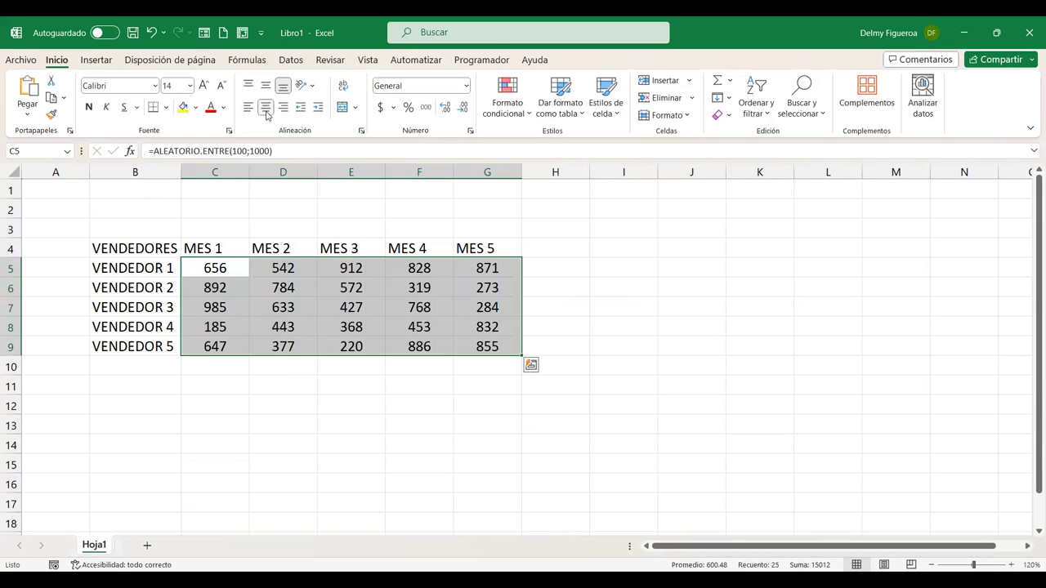
key(ctrl+c)
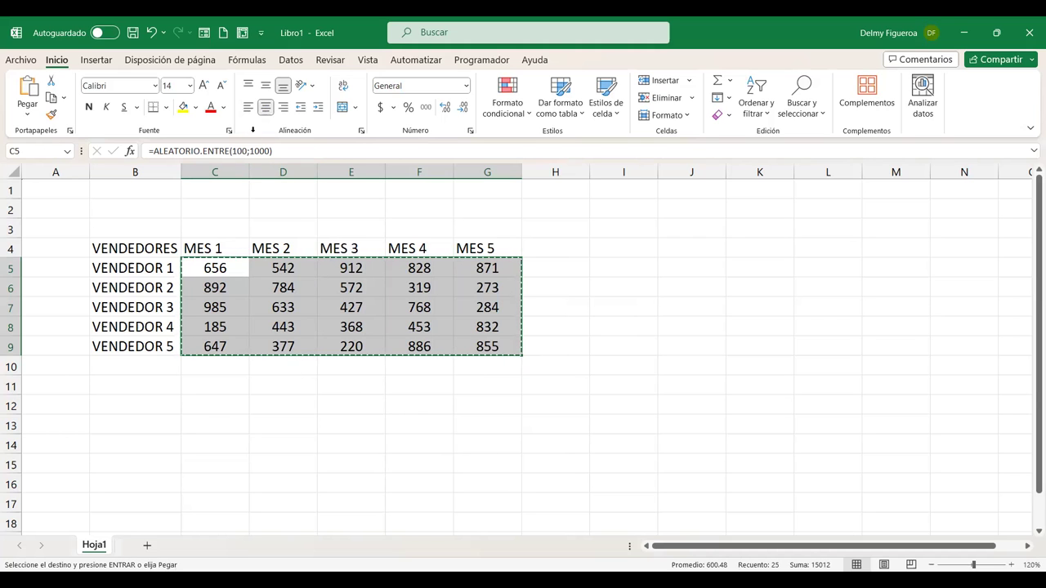
Paste the copied C5:G9 back over itself as values only, then deselect to cell H6.
right_click(357, 289)
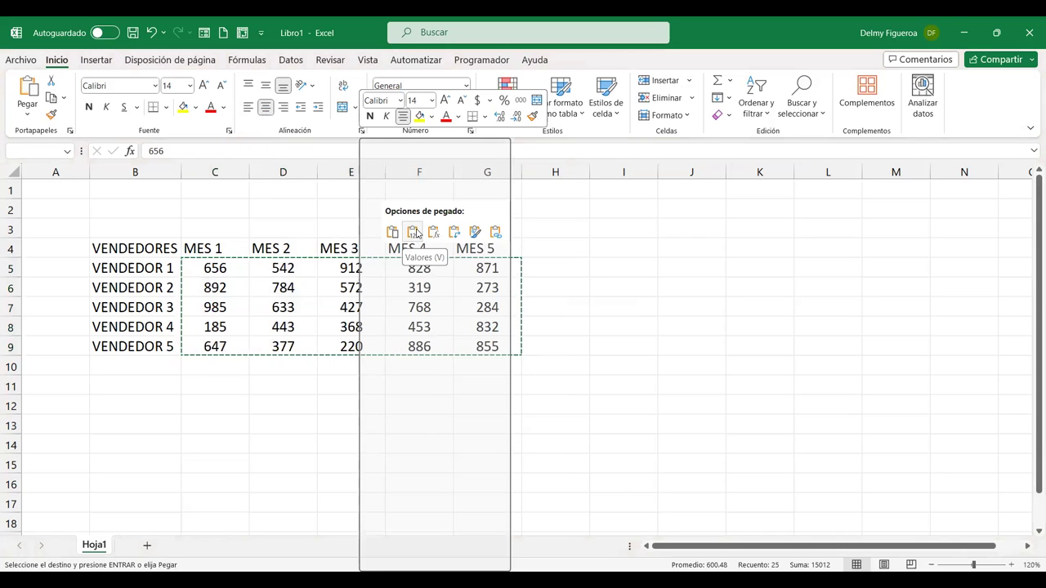
click(414, 236)
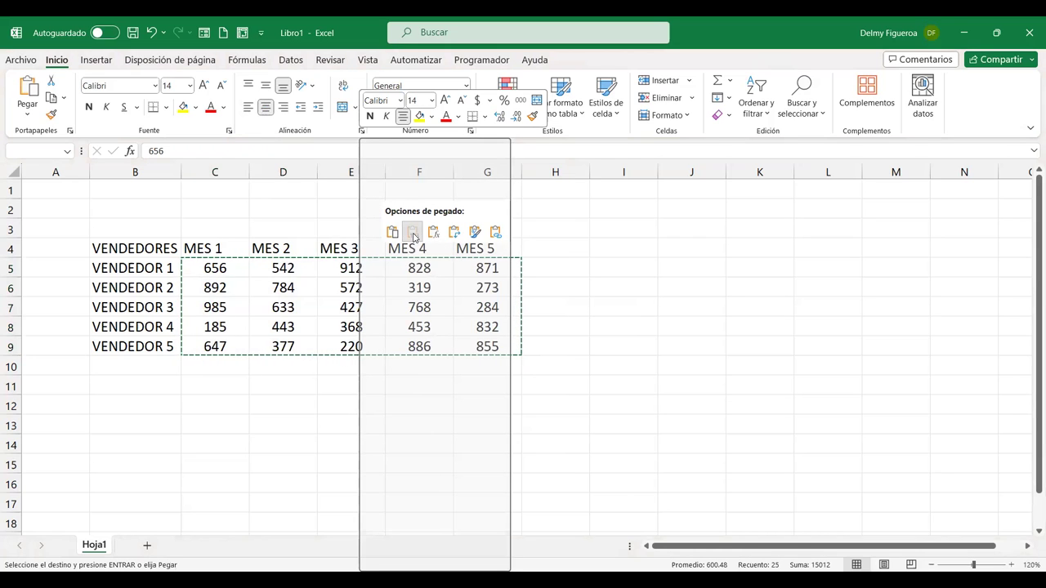
click(414, 235)
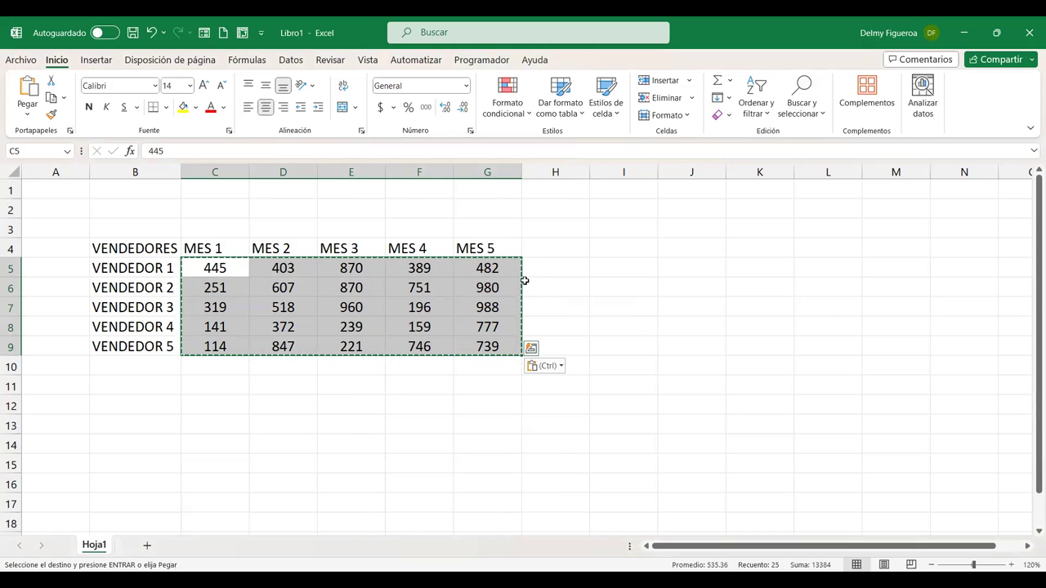
key(Escape)
click(549, 280)
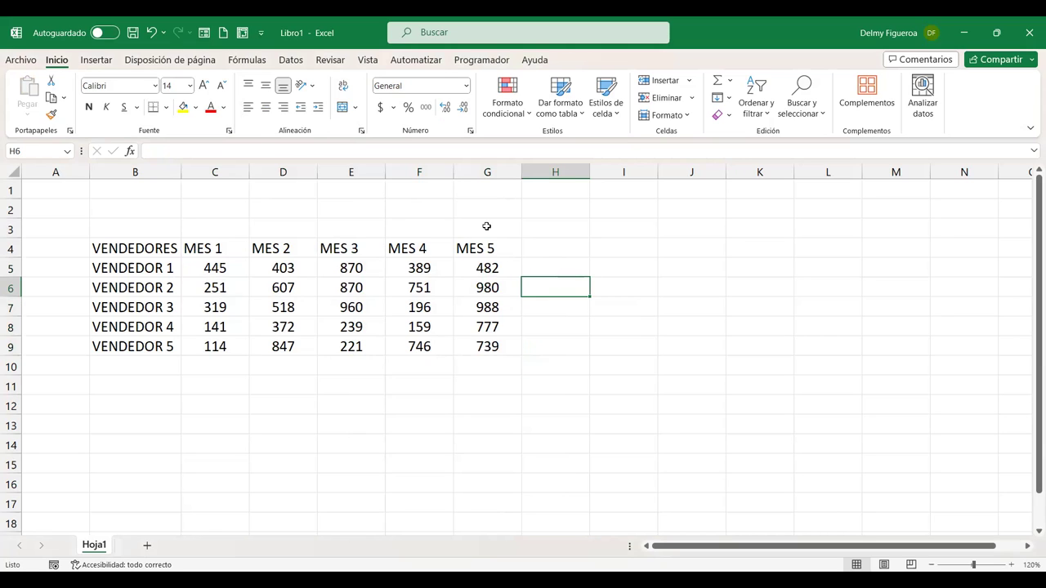
click(605, 411)
click(153, 247)
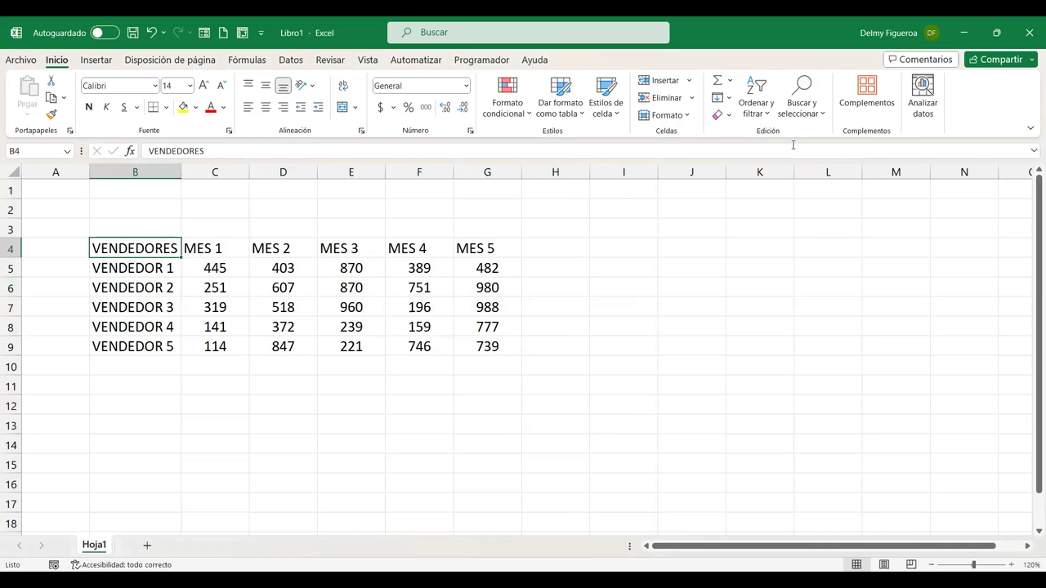
click(764, 113)
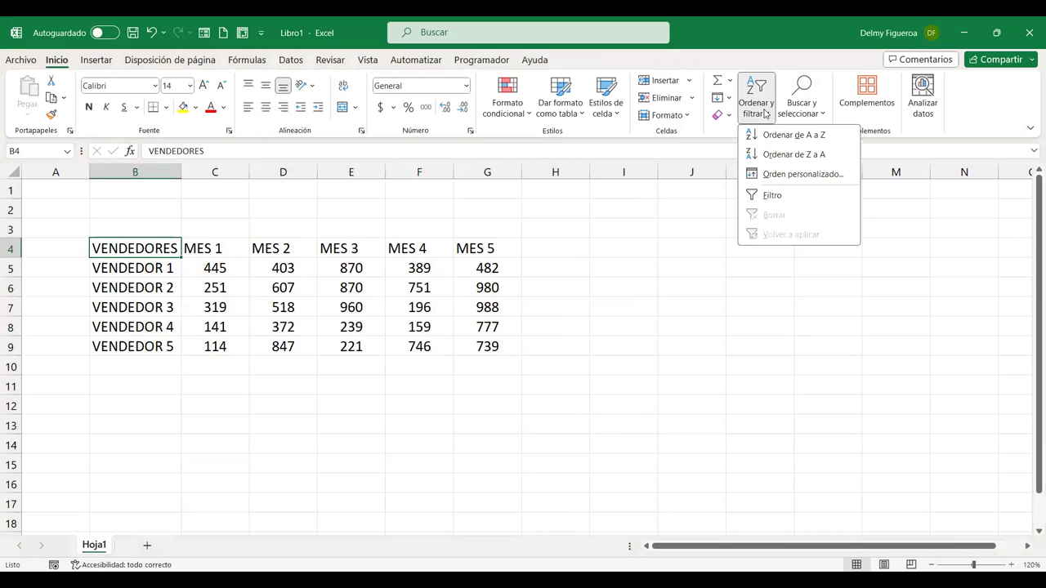
click(772, 195)
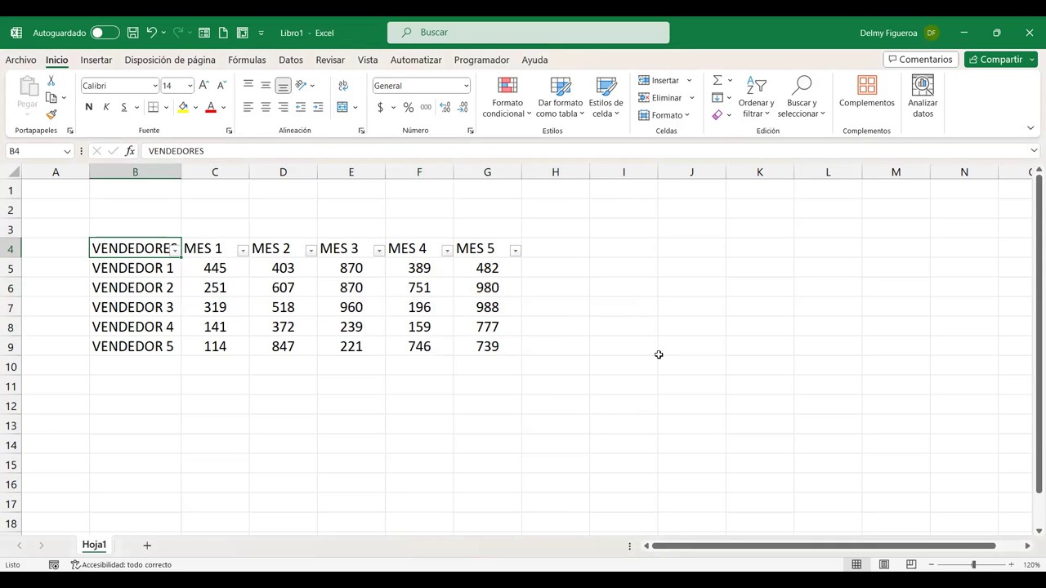
key(ctrl+shift+l)
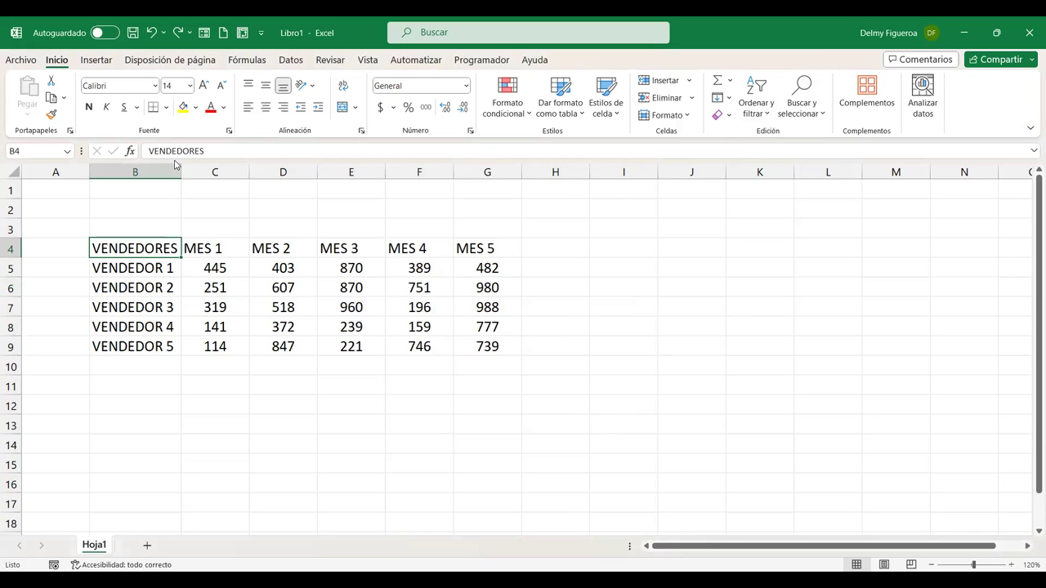
drag(138, 246, 513, 248)
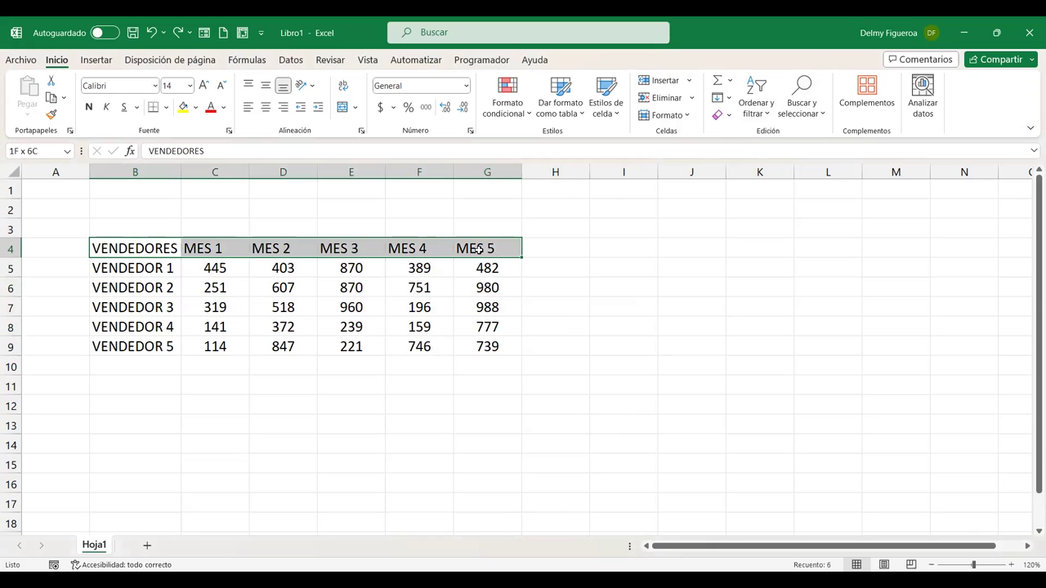
click(197, 107)
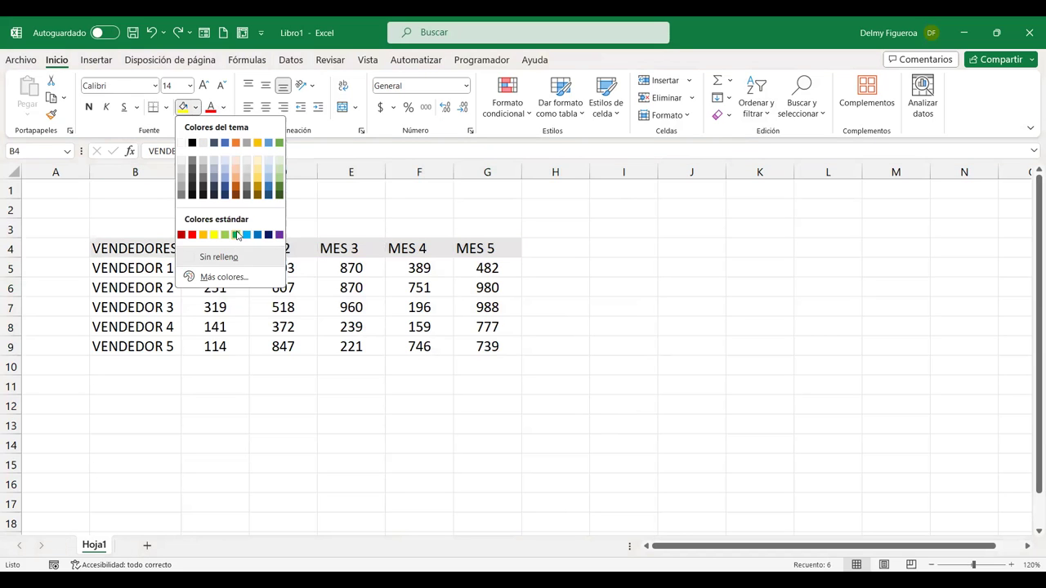
click(235, 234)
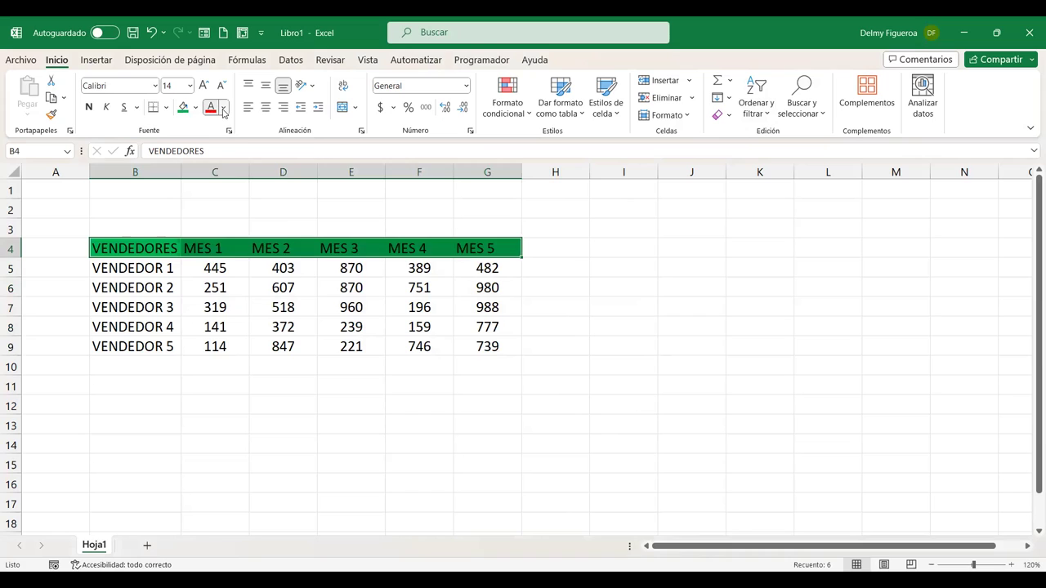
click(223, 109)
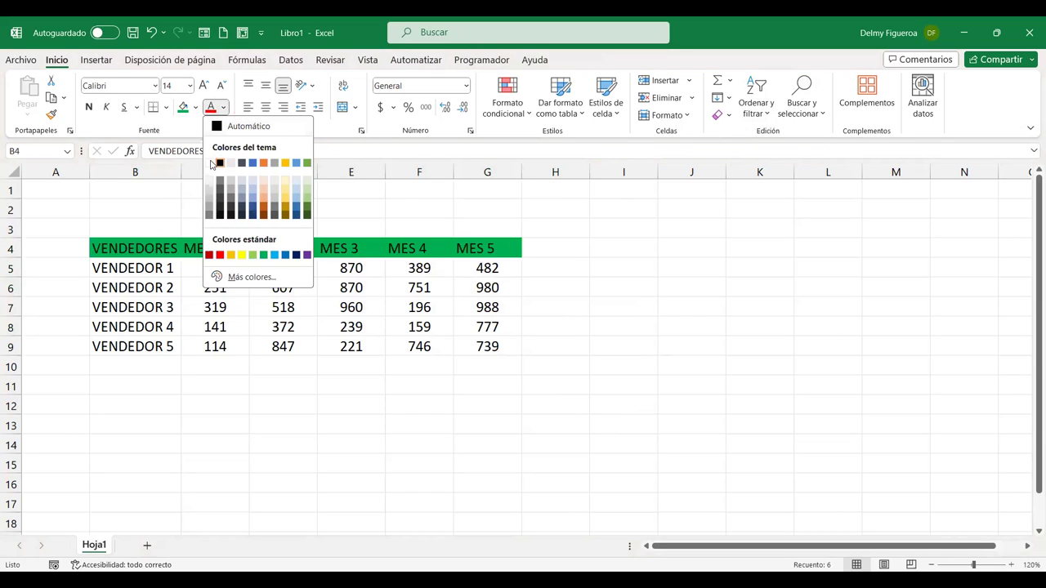
click(209, 163)
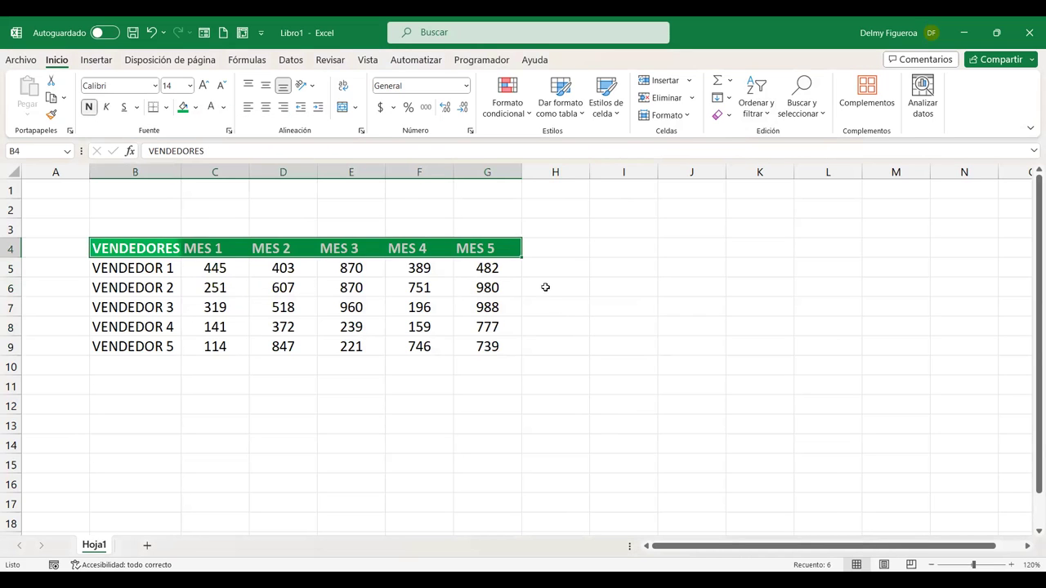
key(ctrl+z)
key(ctrl+z)
key(ctrl+z)
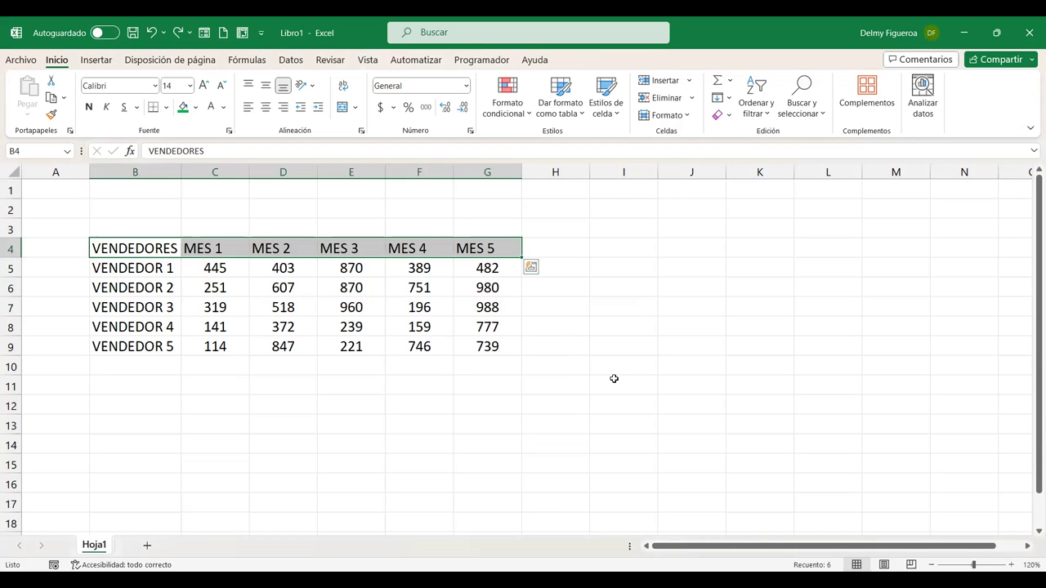
click(614, 379)
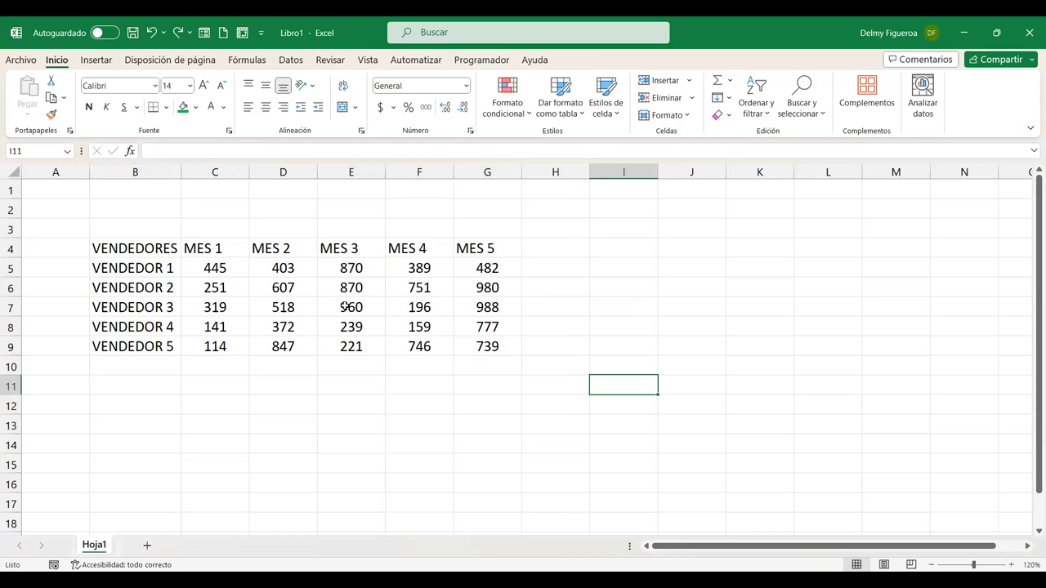
Select D5 and browse the Insertar commands and table style gallery without applying a style.
click(303, 264)
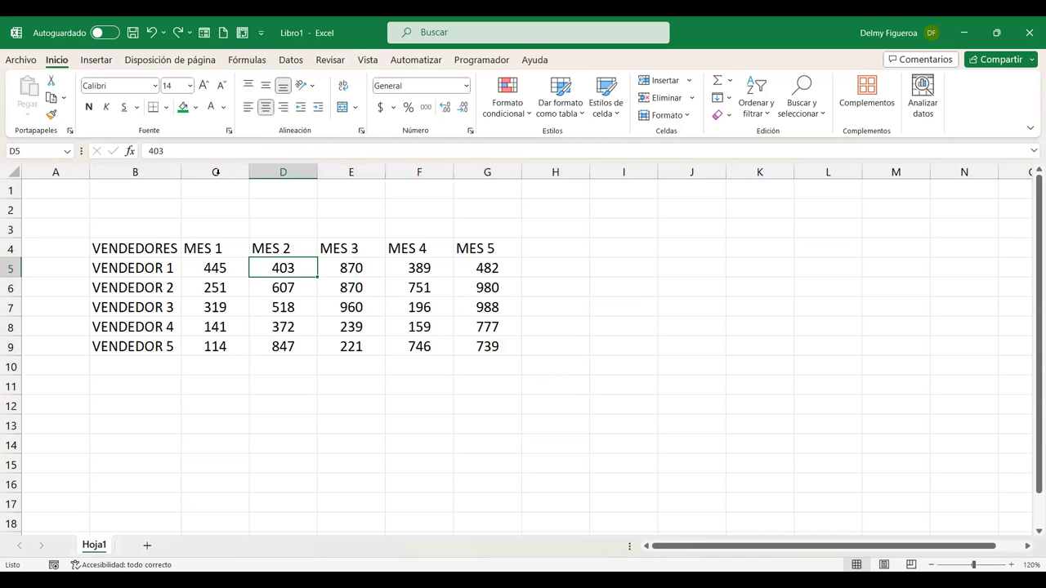
click(96, 64)
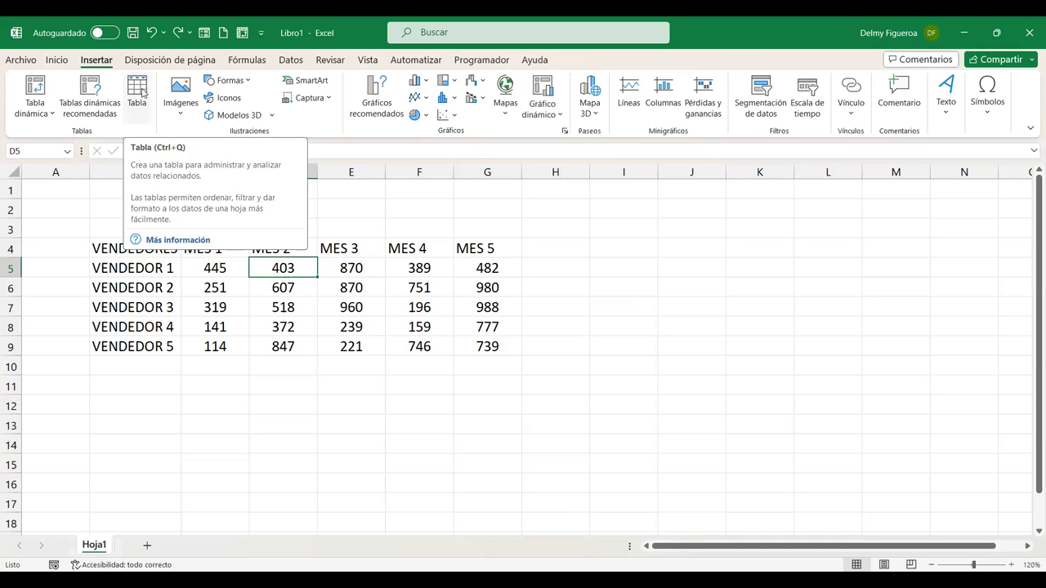
click(57, 60)
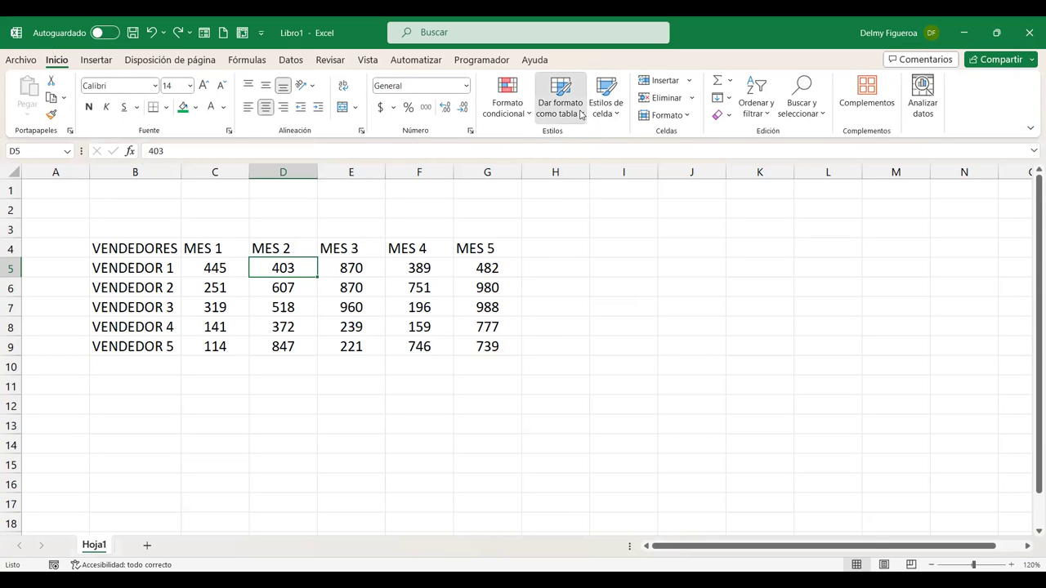
click(581, 114)
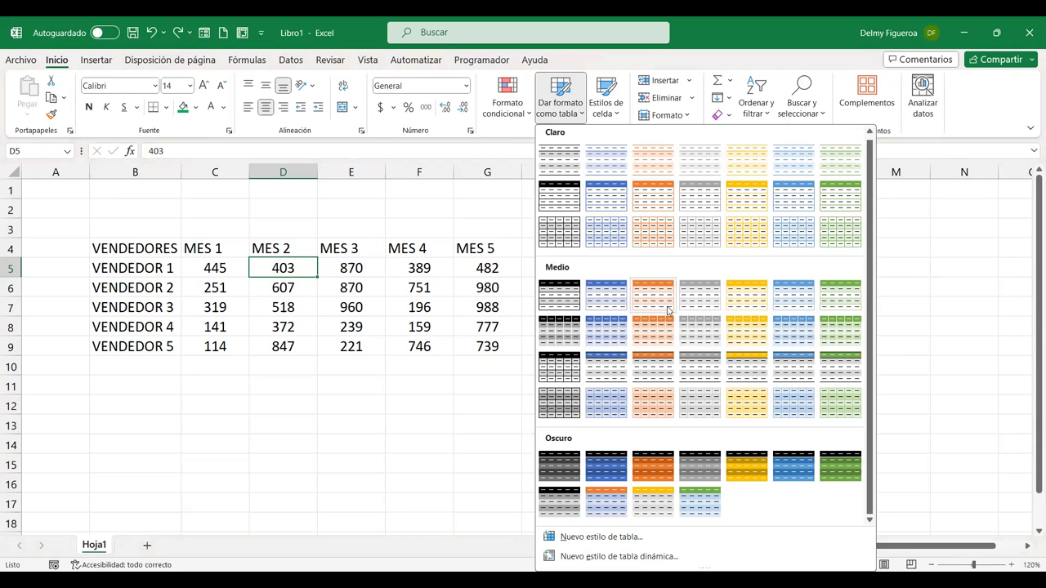
click(356, 267)
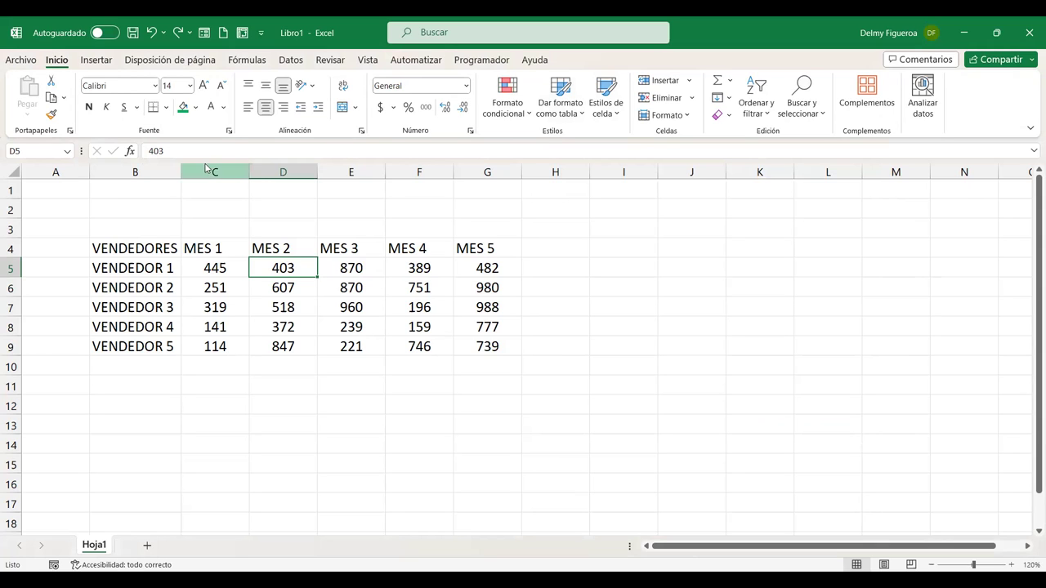
click(98, 62)
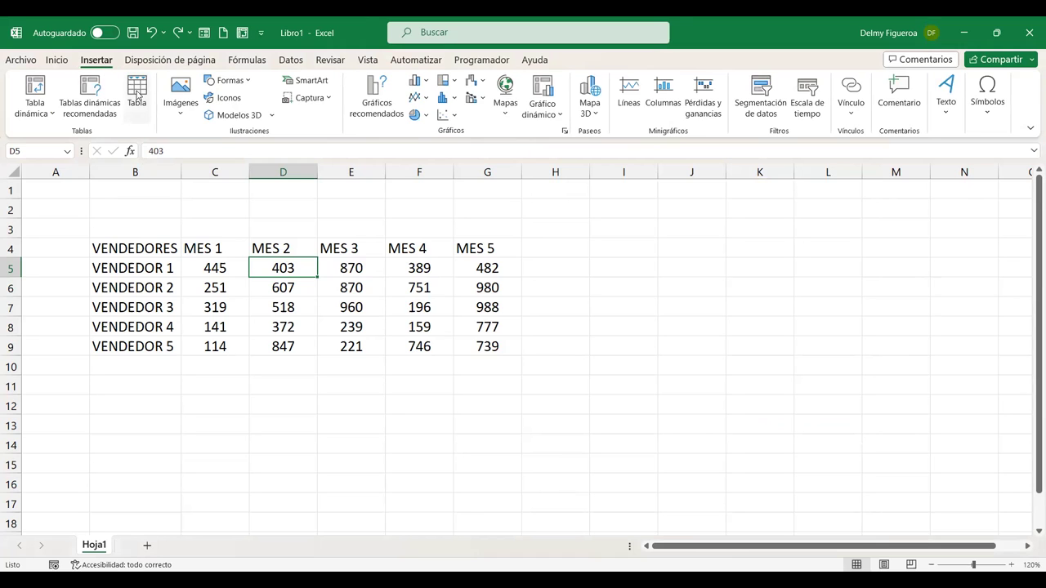
click(136, 94)
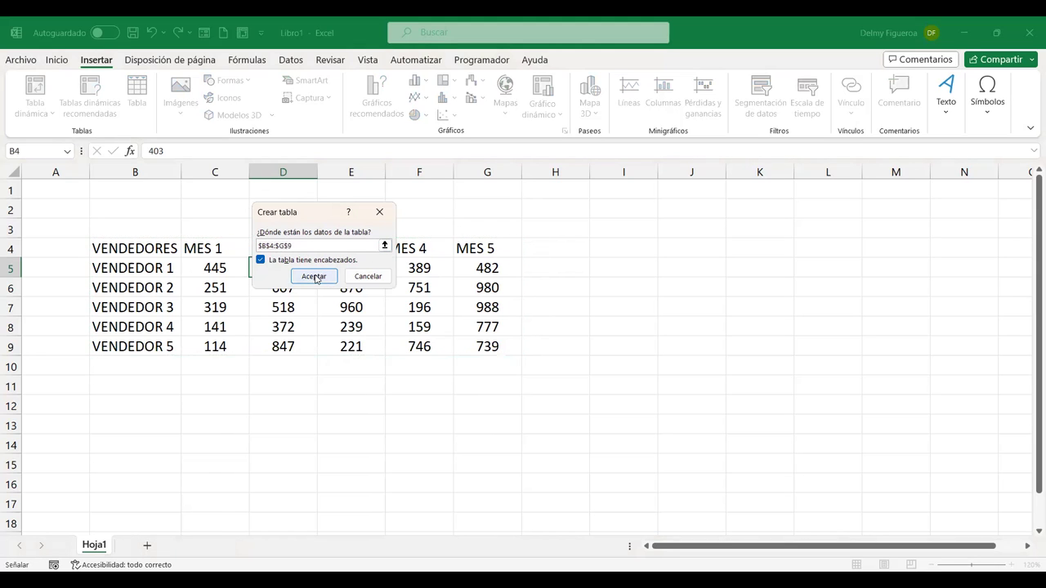
click(313, 277)
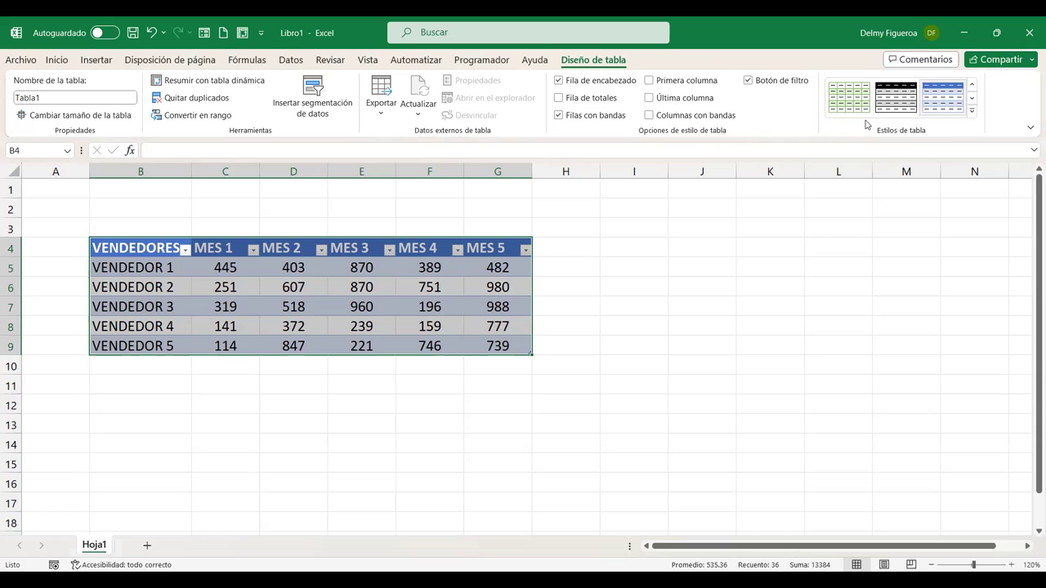
click(972, 113)
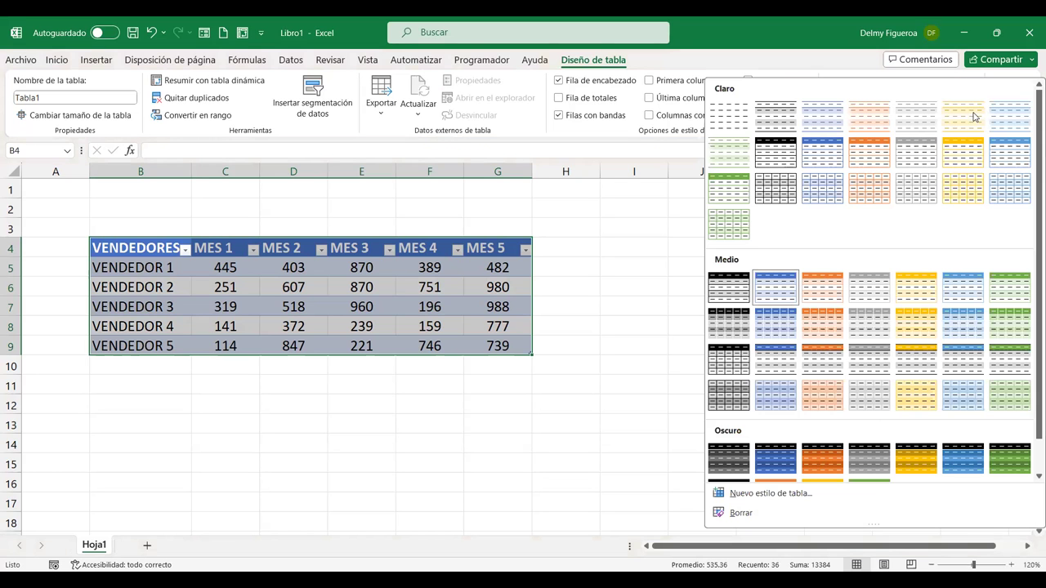
scroll(1031, 203, down, 1)
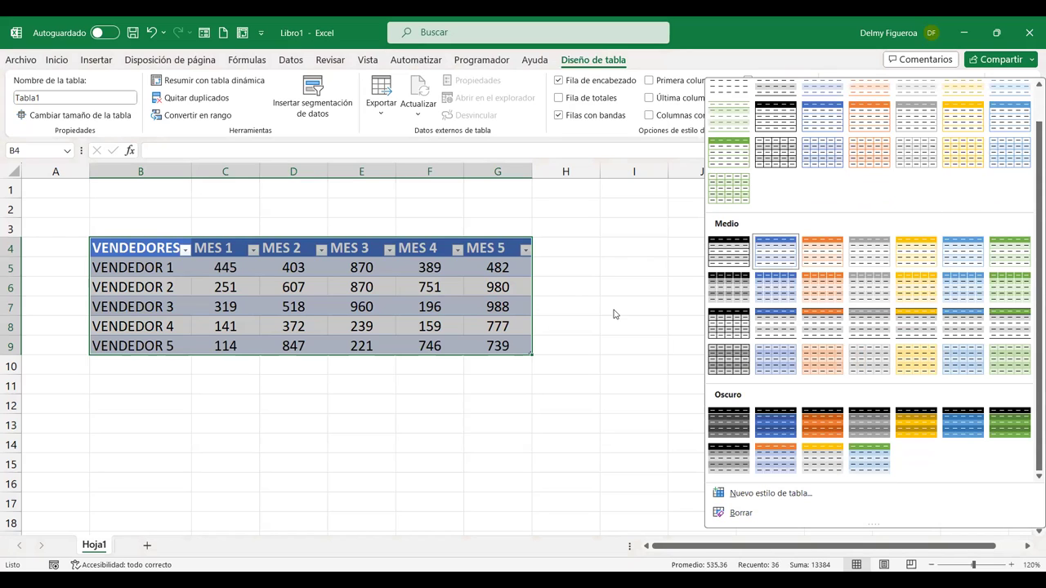
click(639, 282)
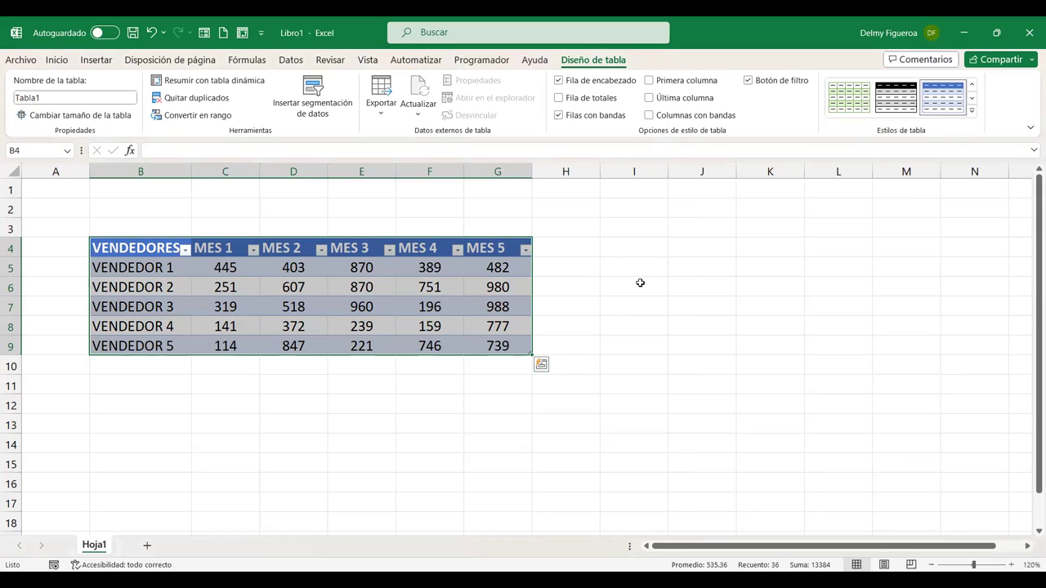
click(972, 111)
scroll(962, 169, down, 1)
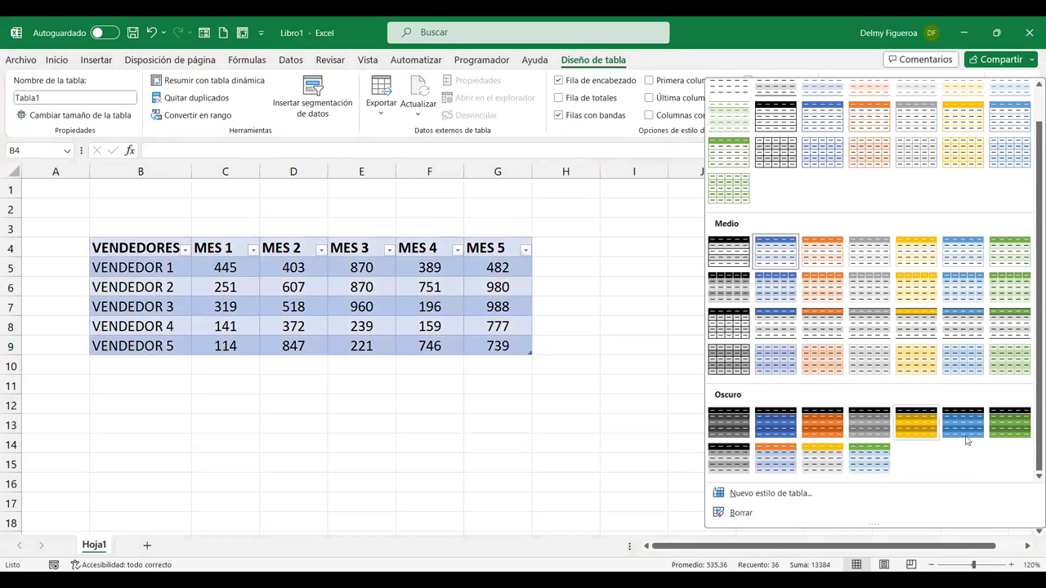
scroll(776, 417, up, 1)
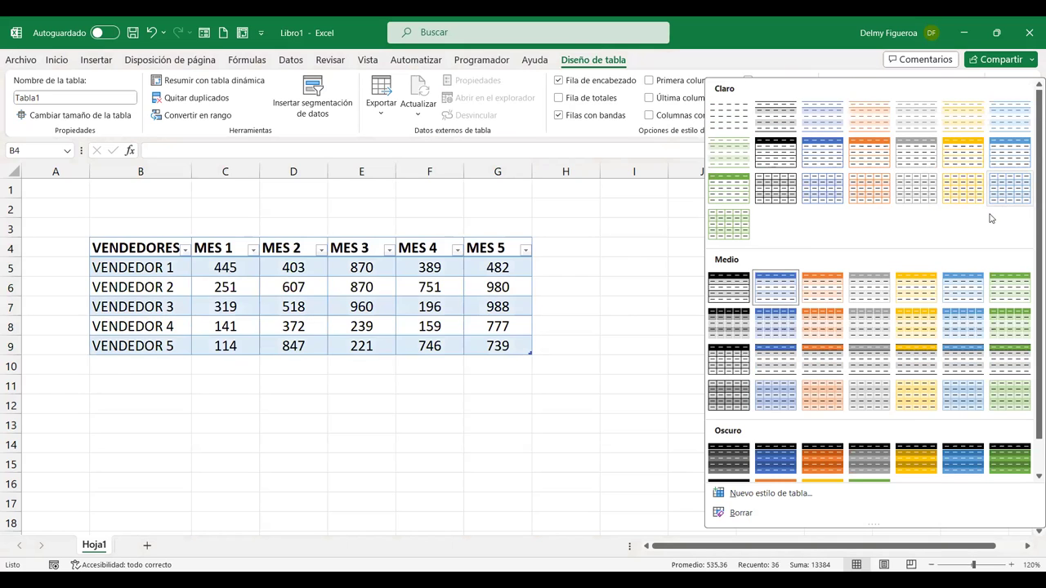
scroll(990, 218, down, 1)
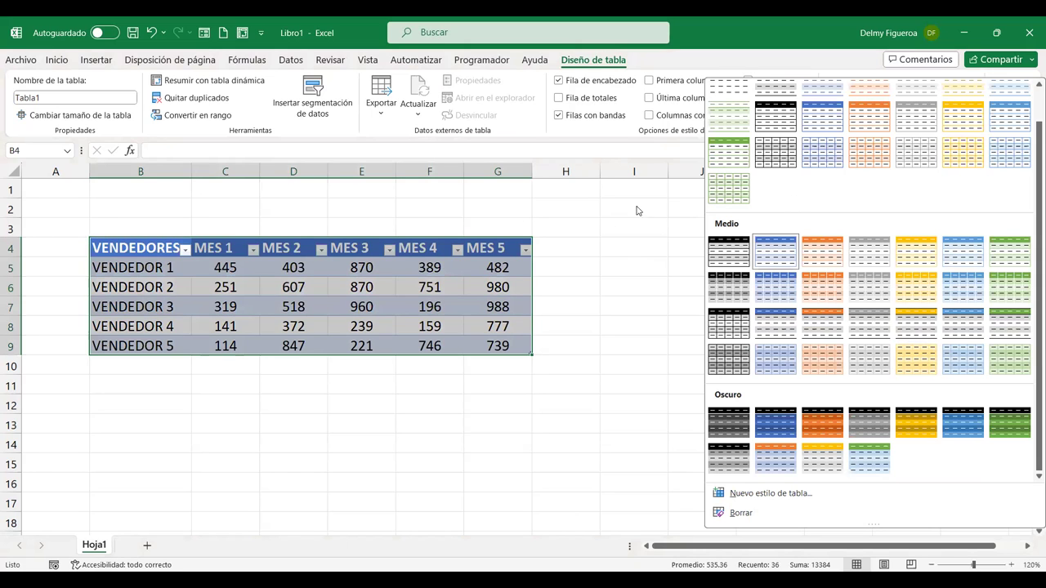
click(625, 256)
click(644, 270)
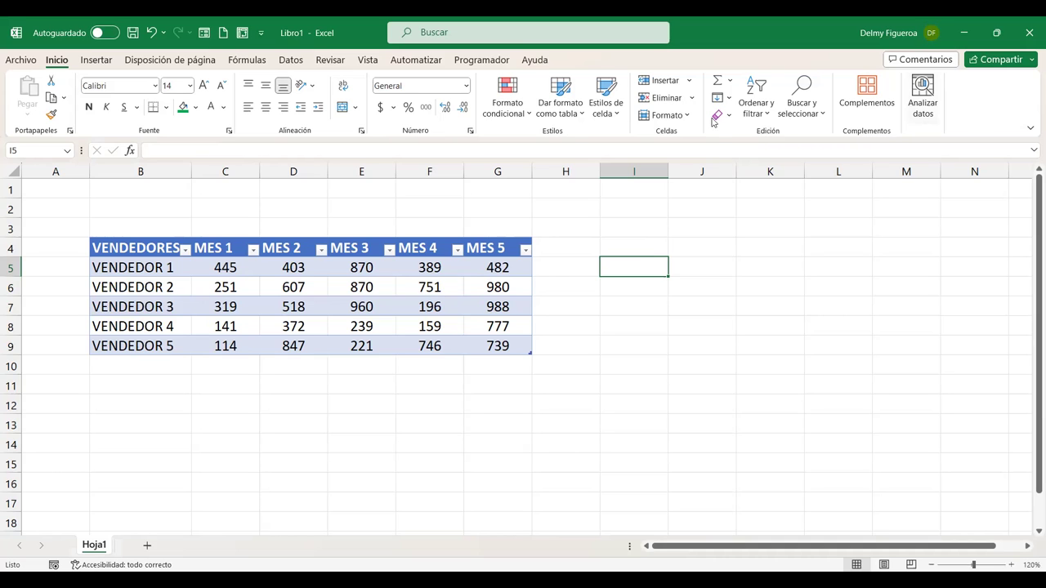
click(405, 282)
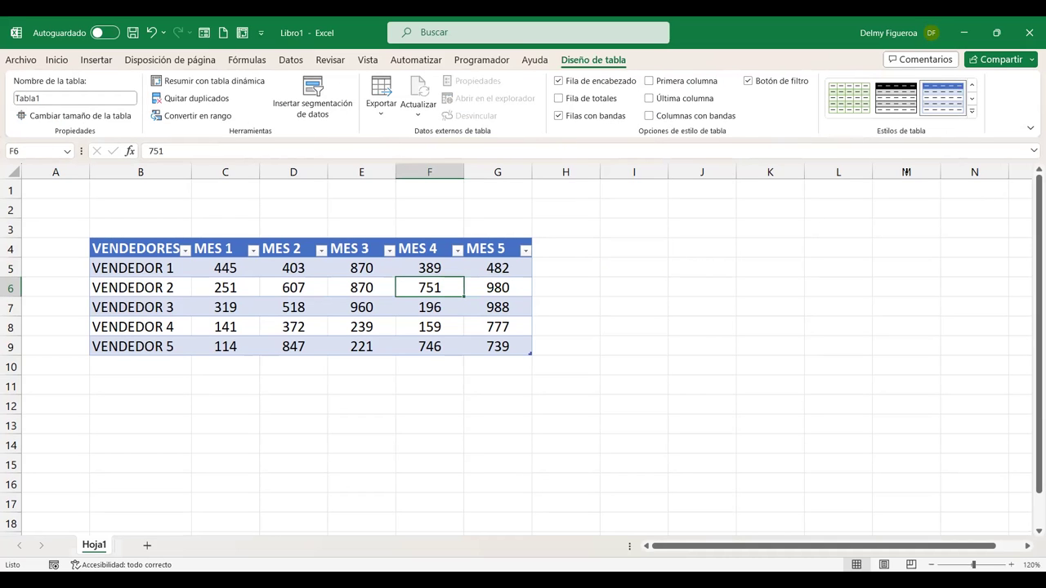
click(972, 115)
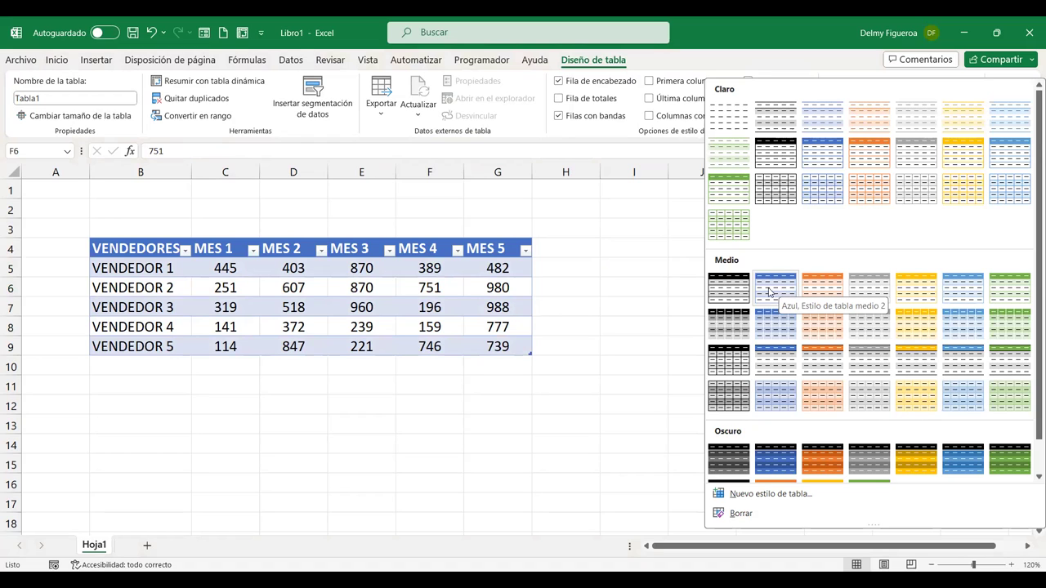
click(597, 282)
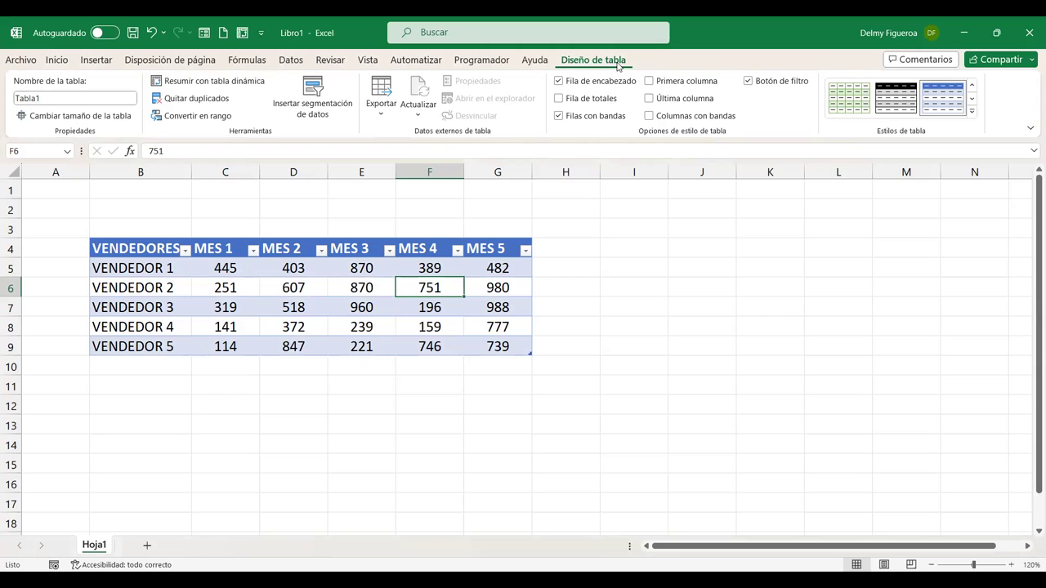
click(701, 263)
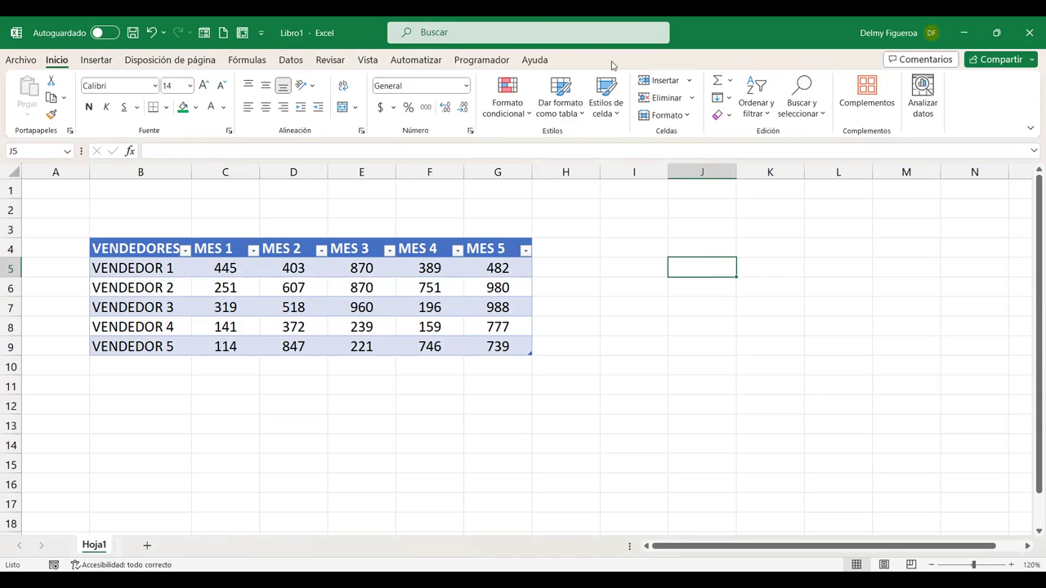
click(369, 287)
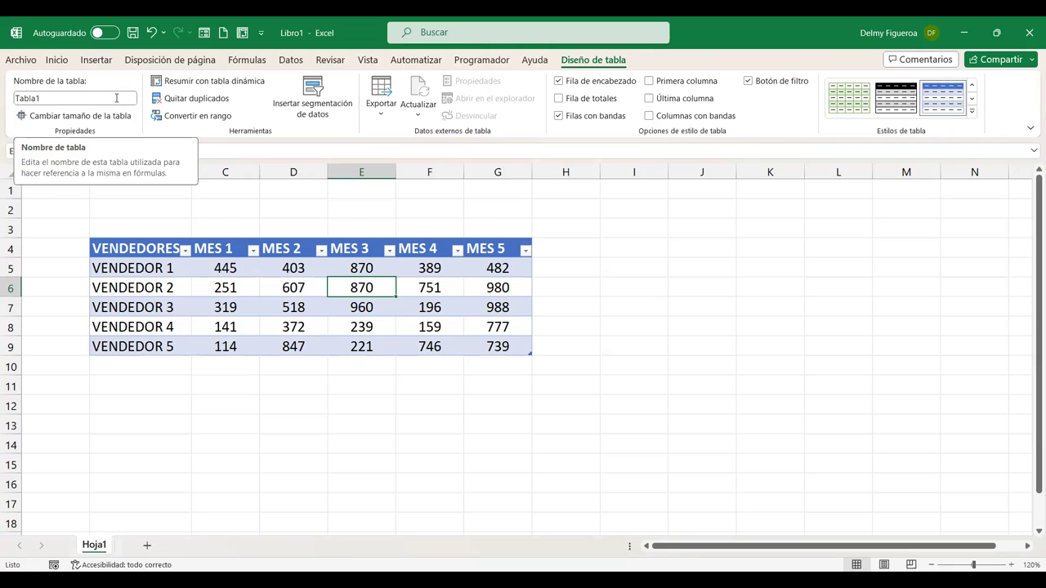
Shrink Tabla1 to B4:E7 with Cambiar tamaño de la tabla, then select G6.
click(117, 101)
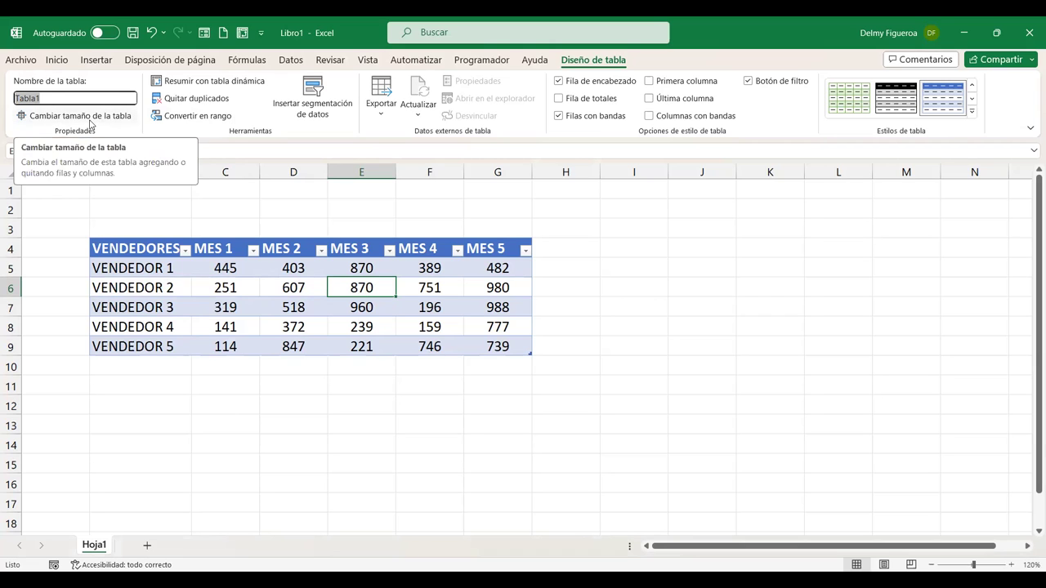
click(92, 124)
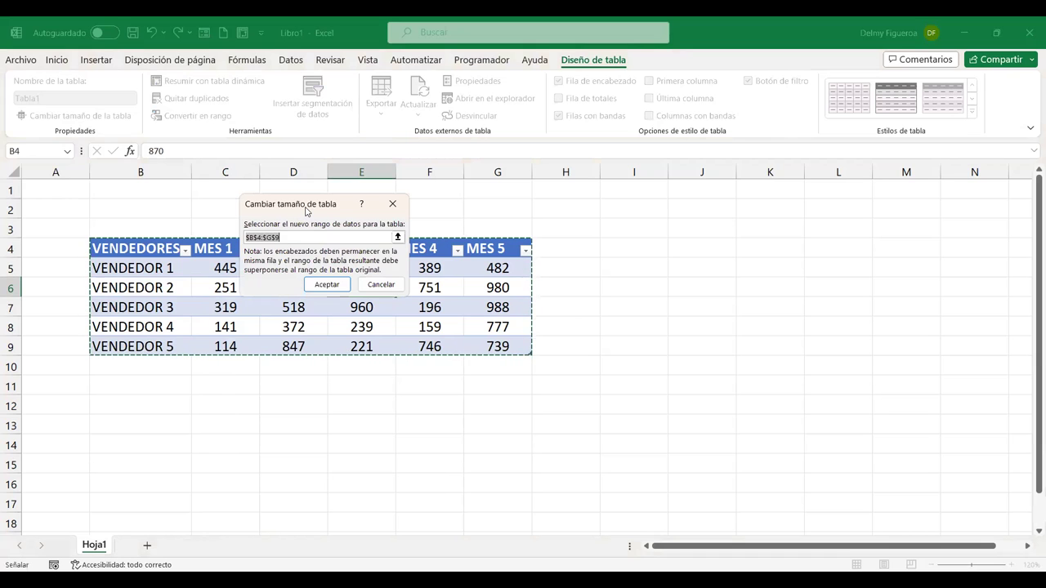
drag(306, 212, 703, 212)
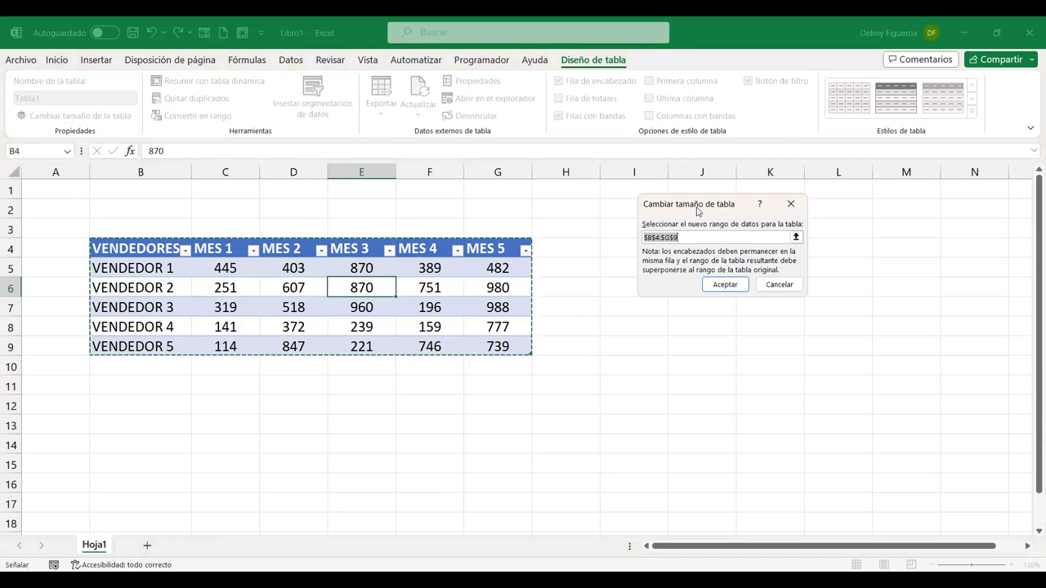
click(140, 245)
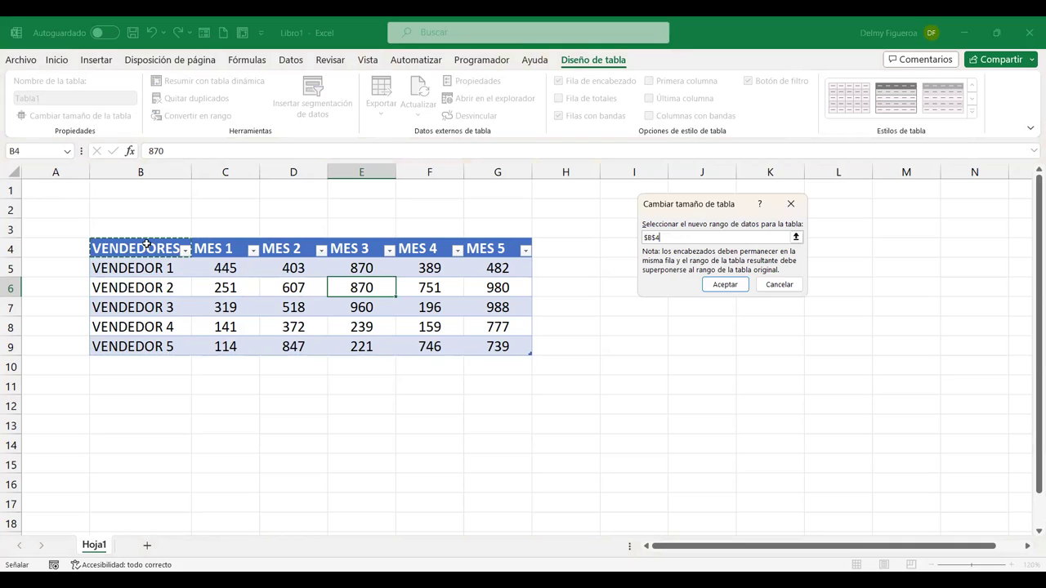
shift+click(343, 307)
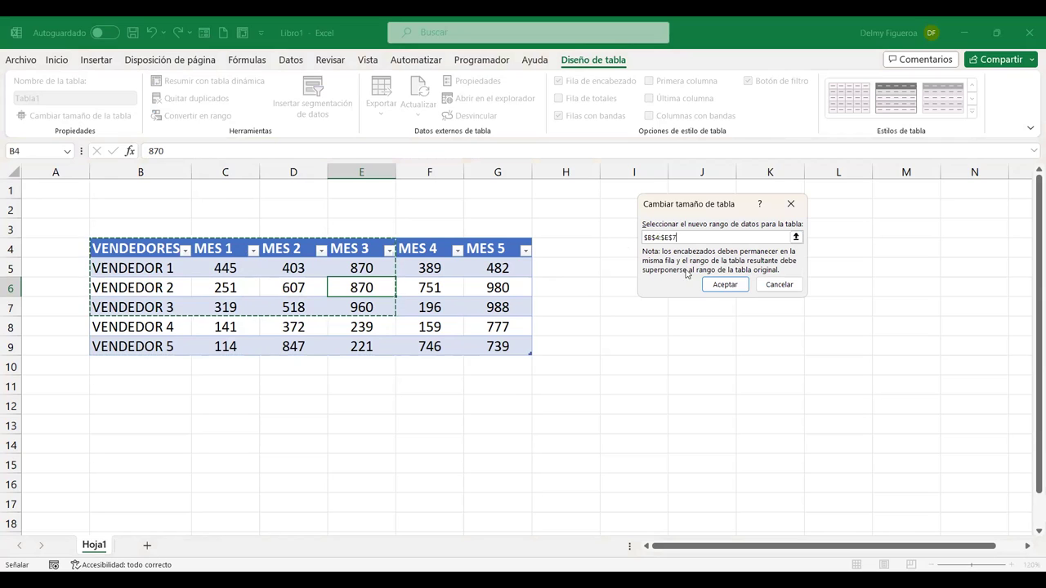
click(724, 284)
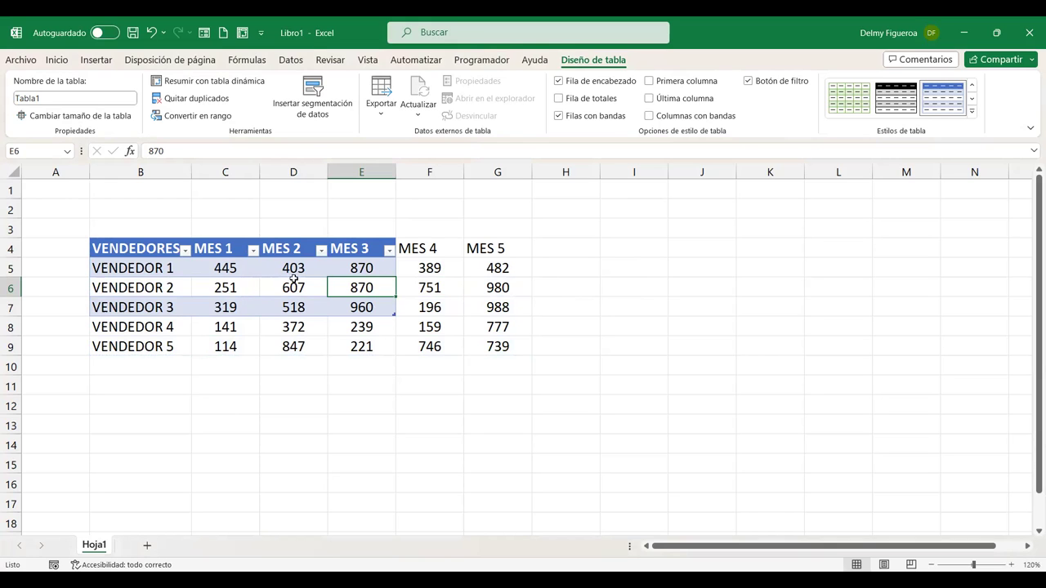
click(500, 284)
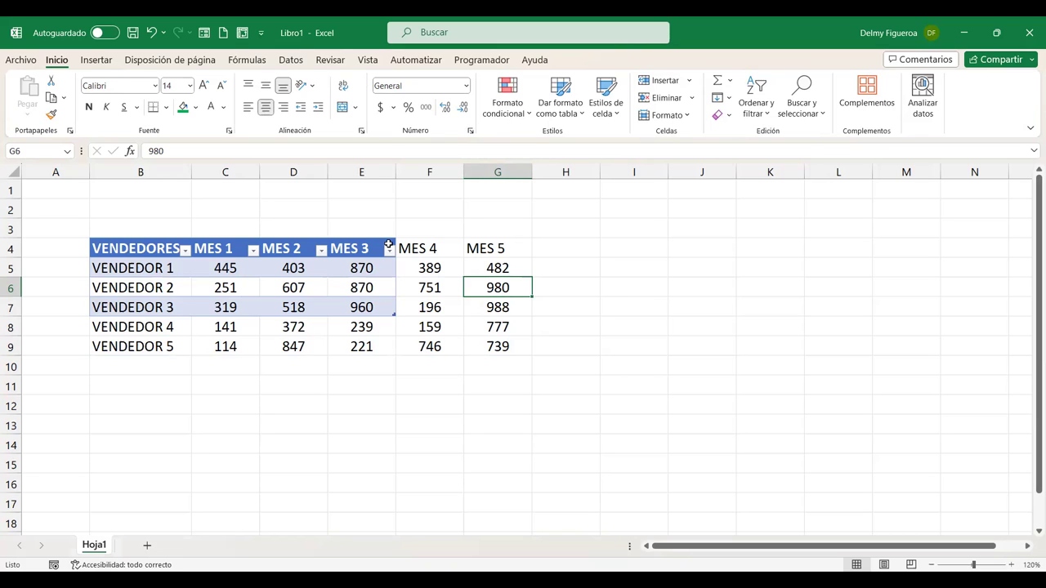
Drag Tabla1's resize handle out to column G and row 9, restoring the B4:G9 range.
click(282, 285)
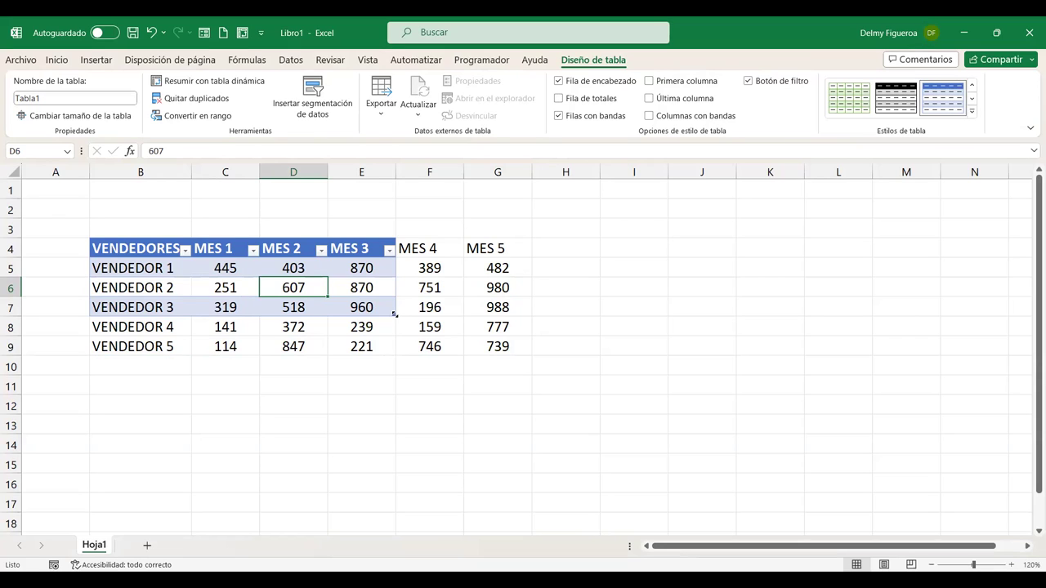
mouse_move(423, 325)
mouse_down()
mouse_move(504, 363)
mouse_move(518, 352)
mouse_up()
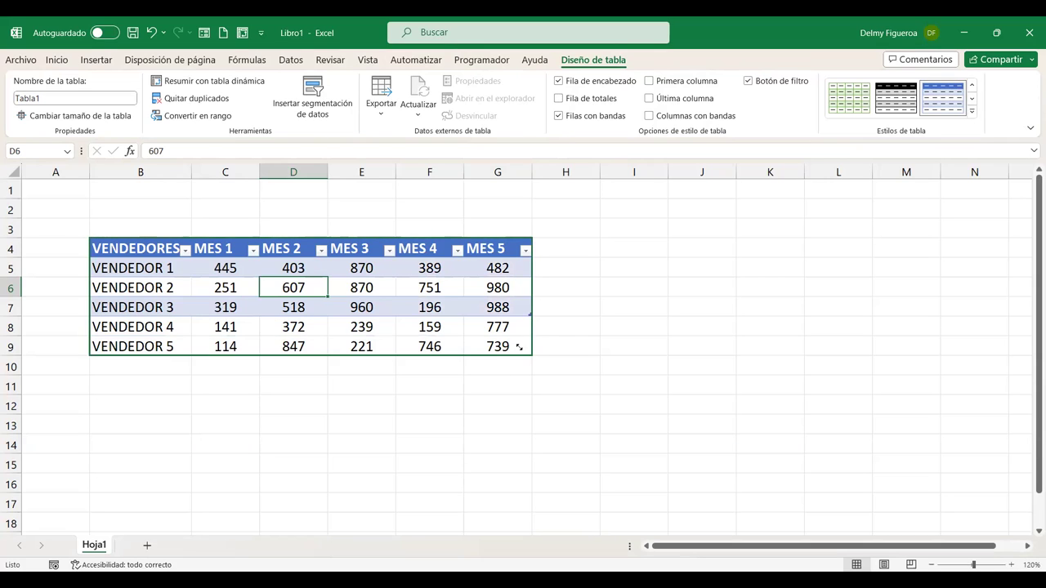
click(506, 326)
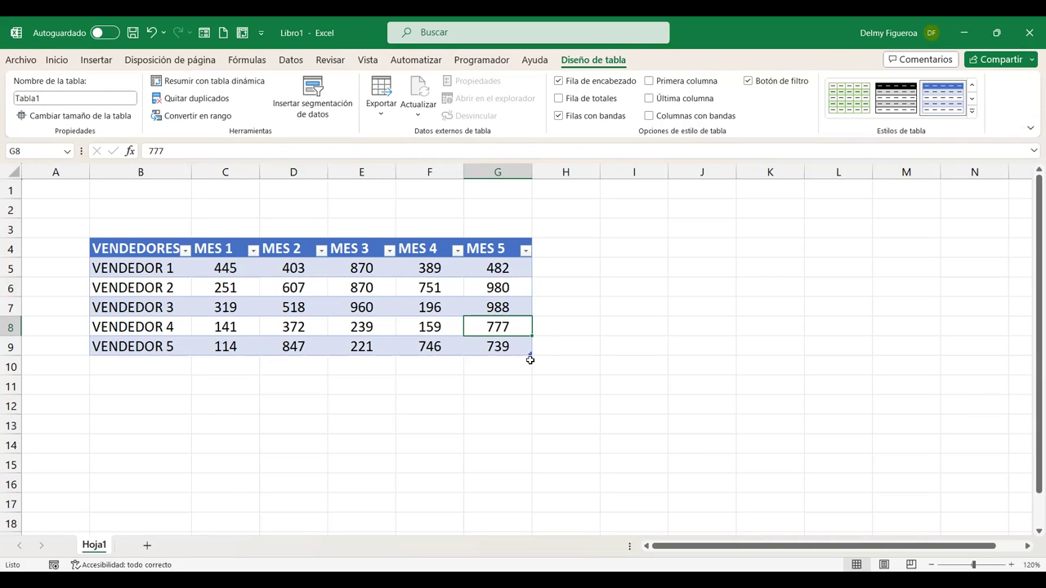
drag(531, 356, 536, 376)
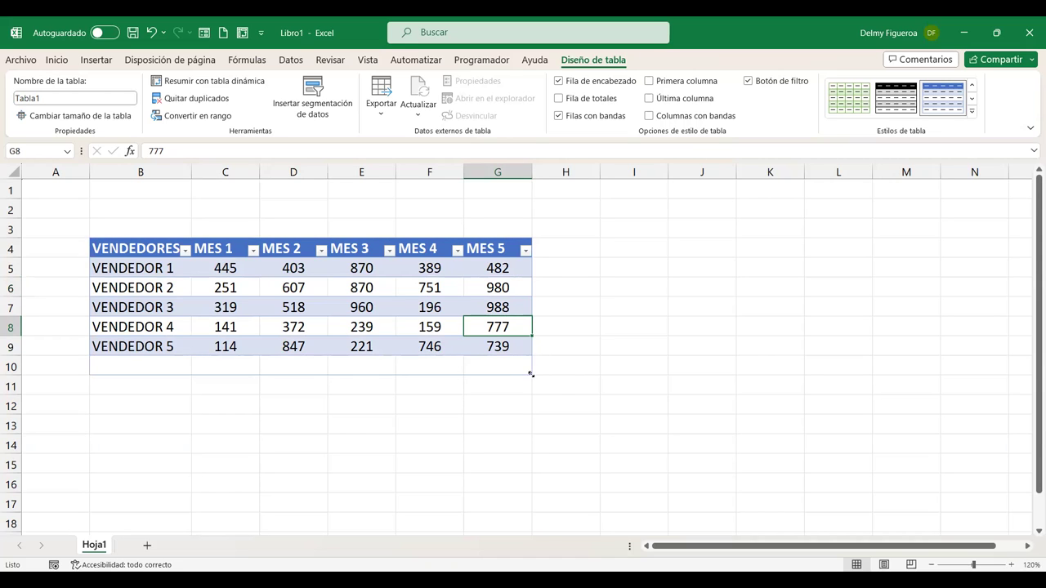
drag(531, 373, 524, 340)
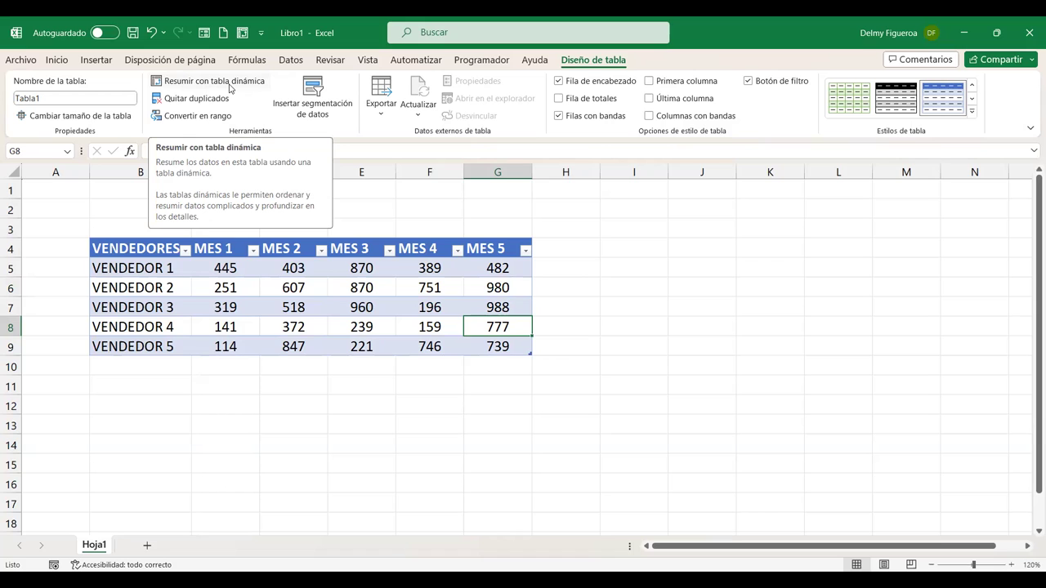
click(214, 80)
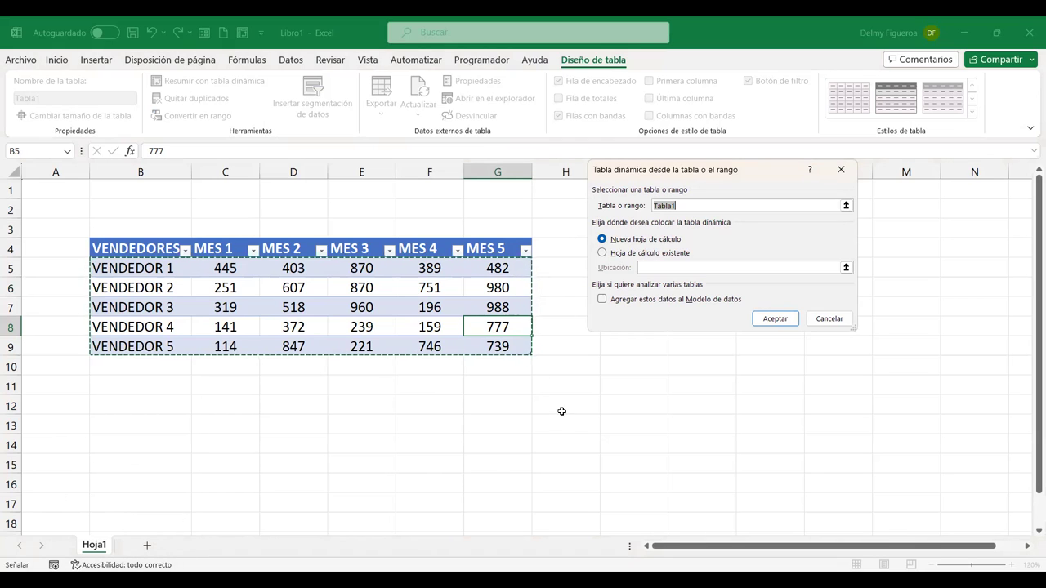
click(629, 254)
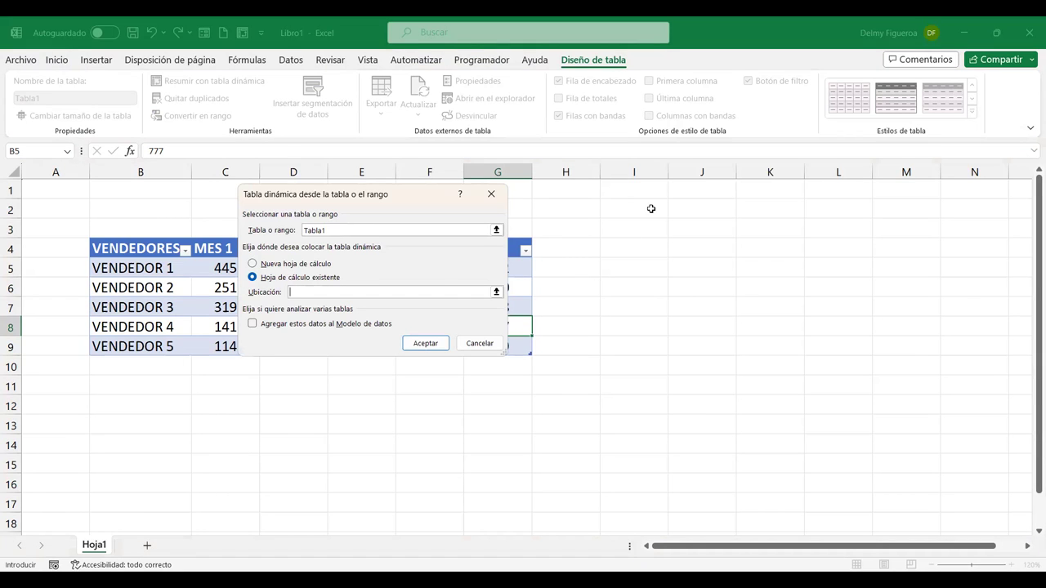
click(709, 204)
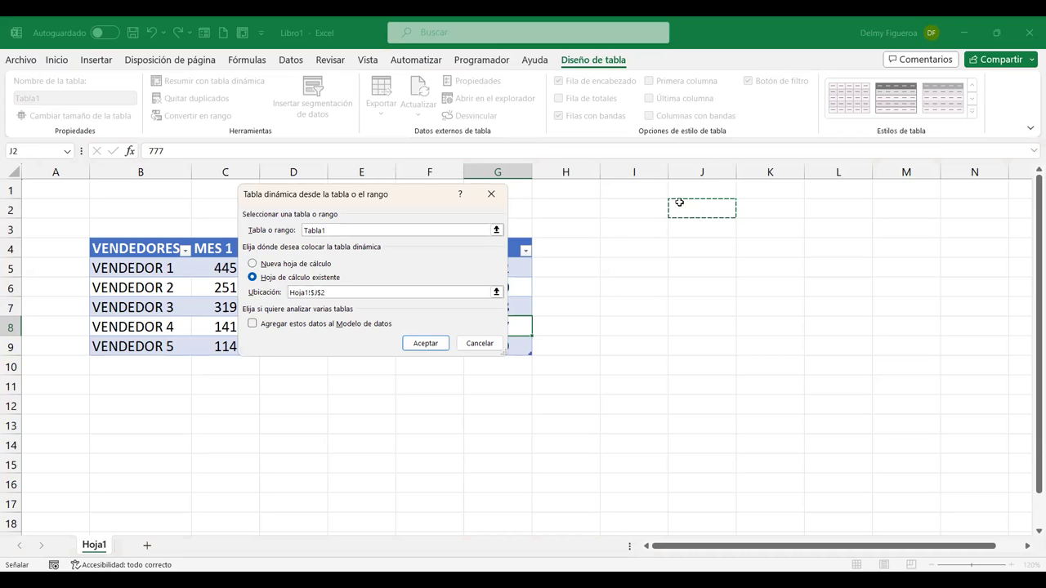
click(423, 342)
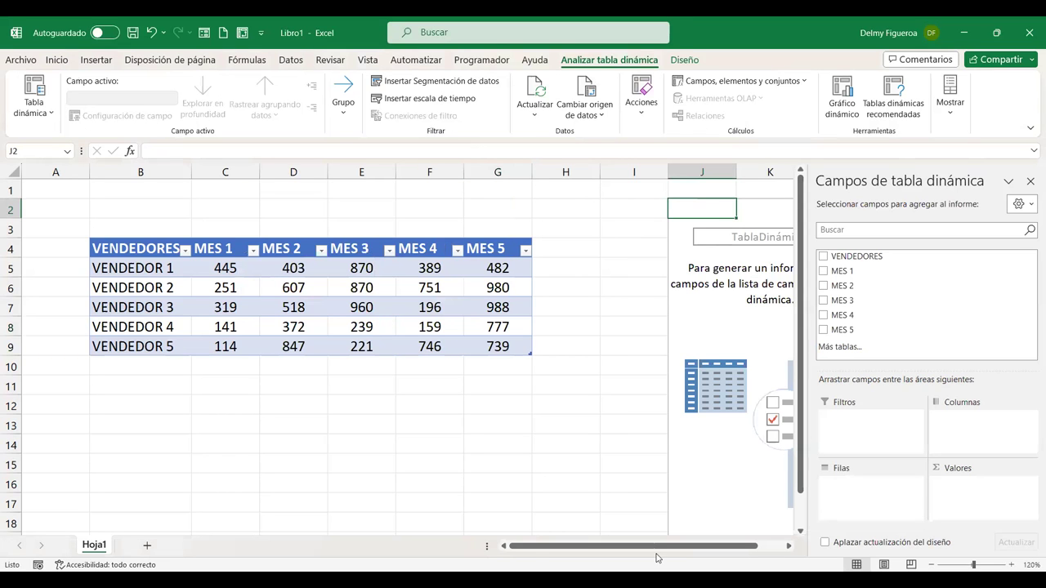
drag(539, 546, 585, 561)
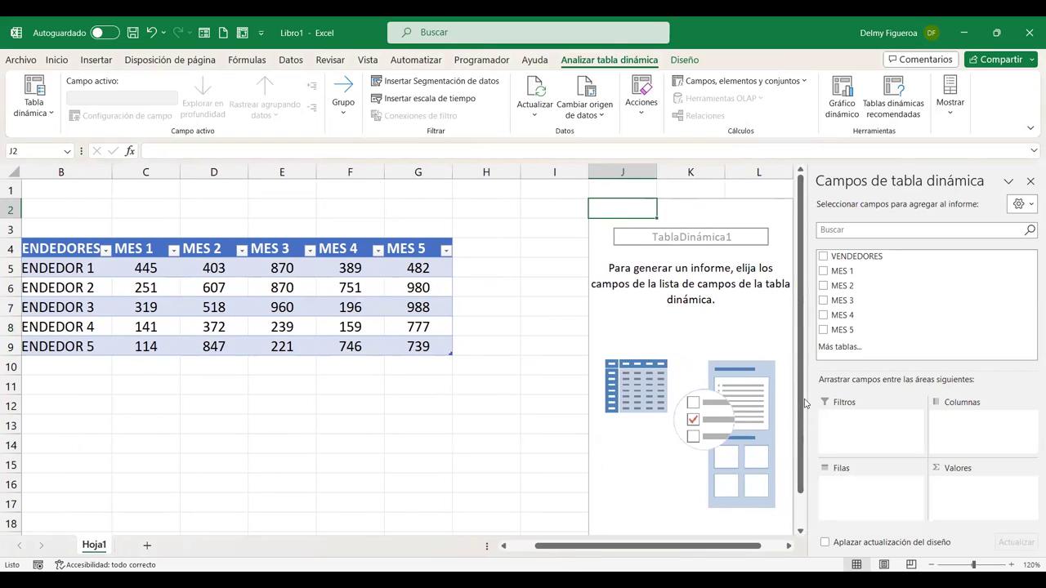
scroll(768, 403, right, 4)
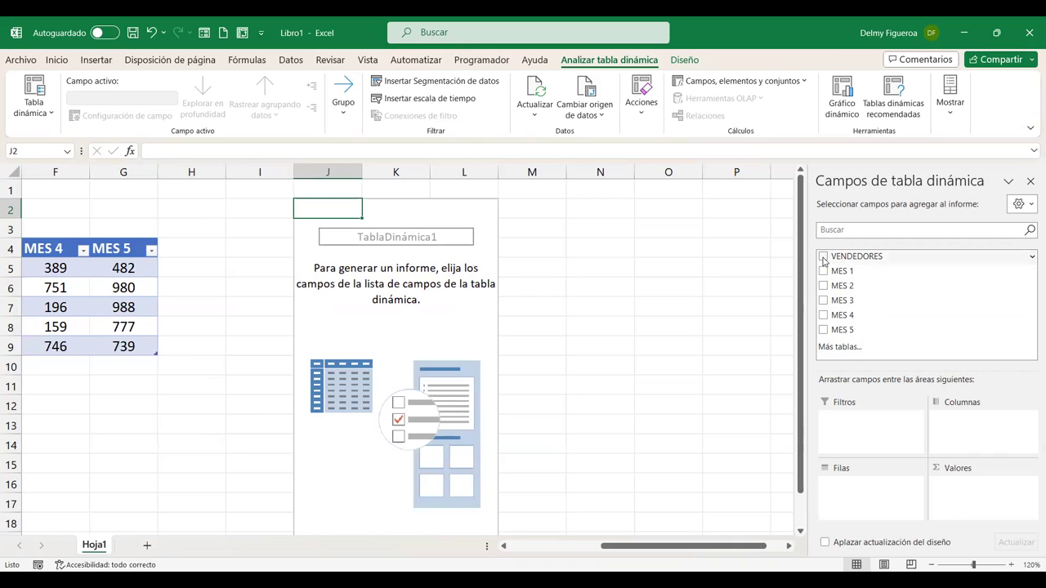
Set the pivot to VENDEDORES rows with Suma de MES 3 and Suma de MES 5, dropping MES 1 and MES 2.
click(823, 257)
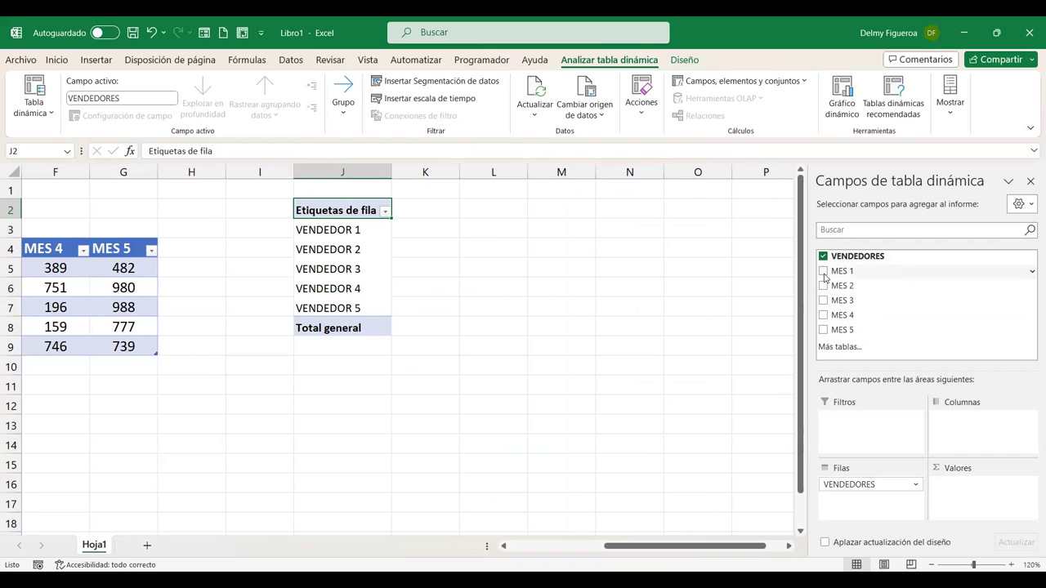
click(823, 271)
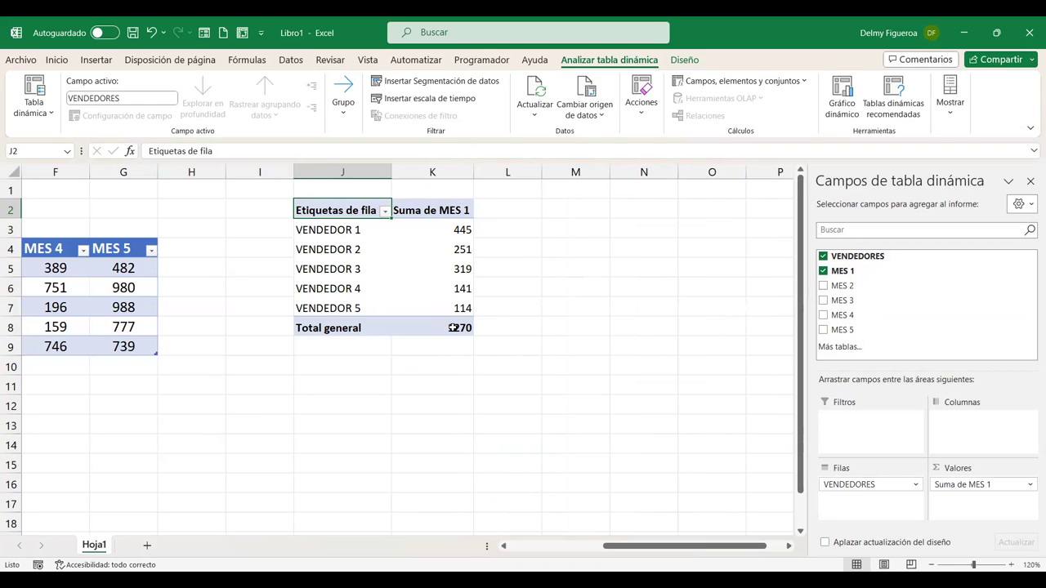
click(823, 285)
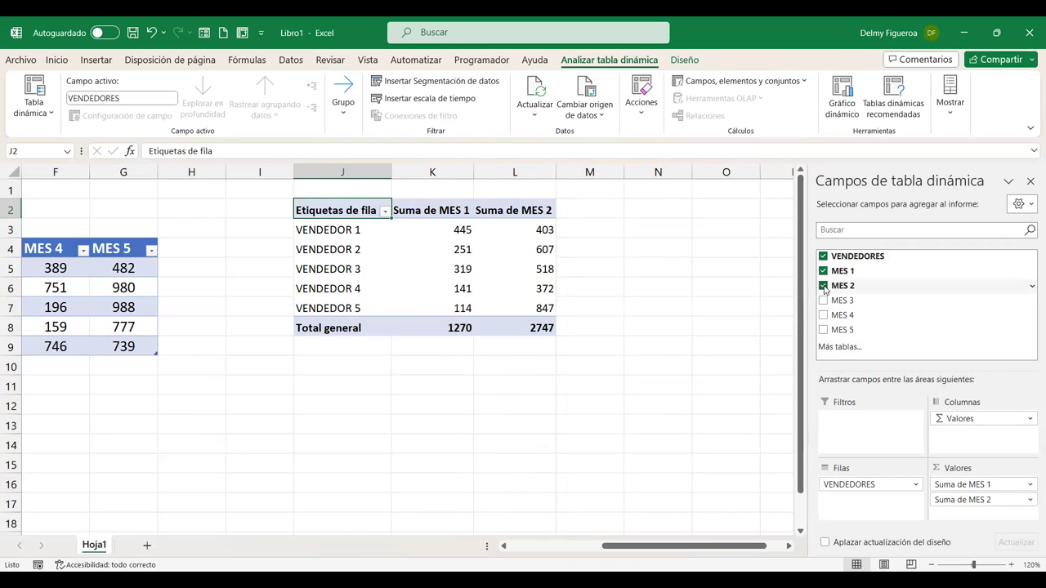
click(823, 271)
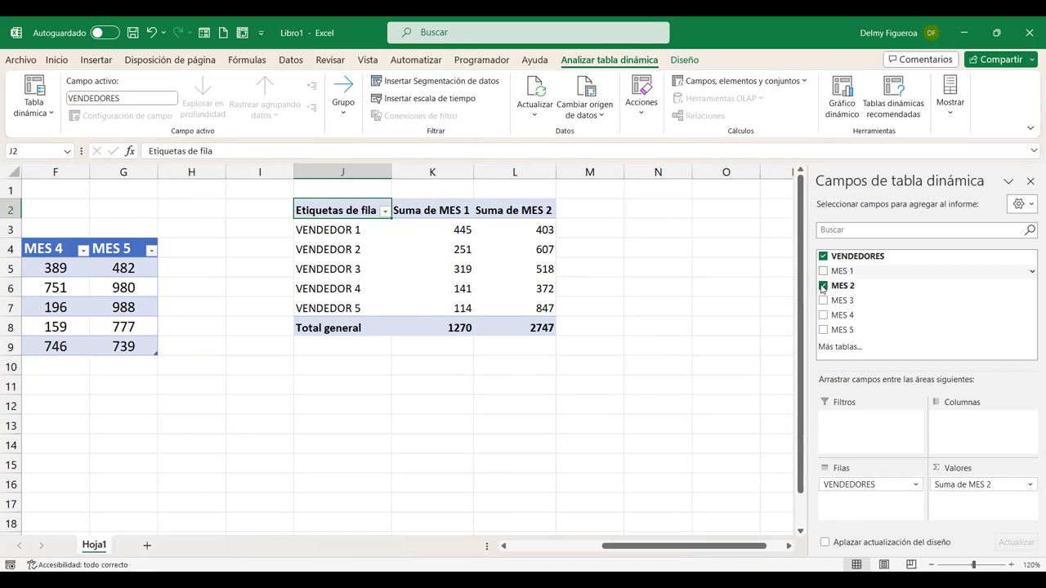
click(823, 285)
click(822, 300)
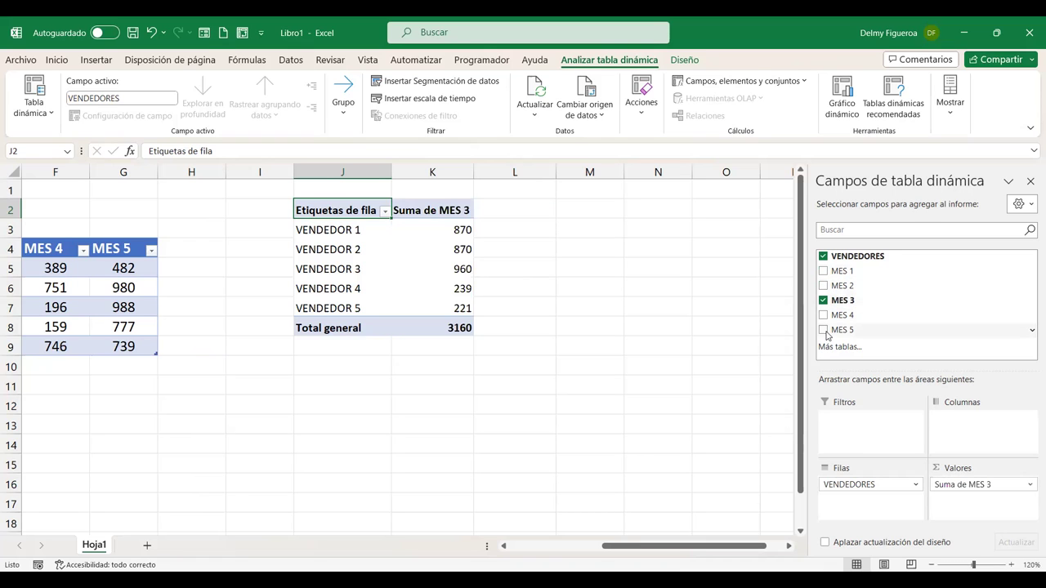
click(822, 329)
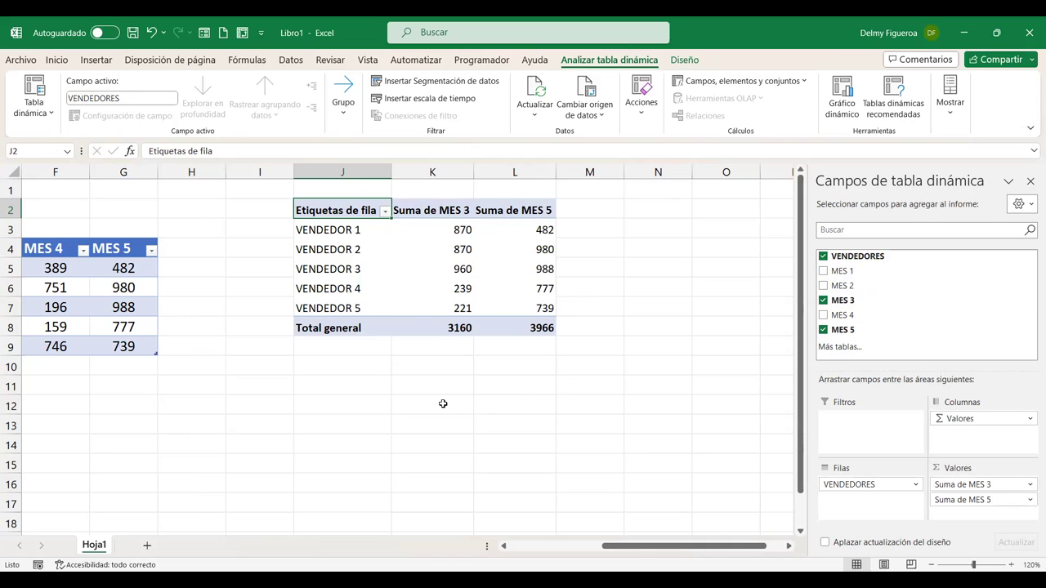
click(441, 404)
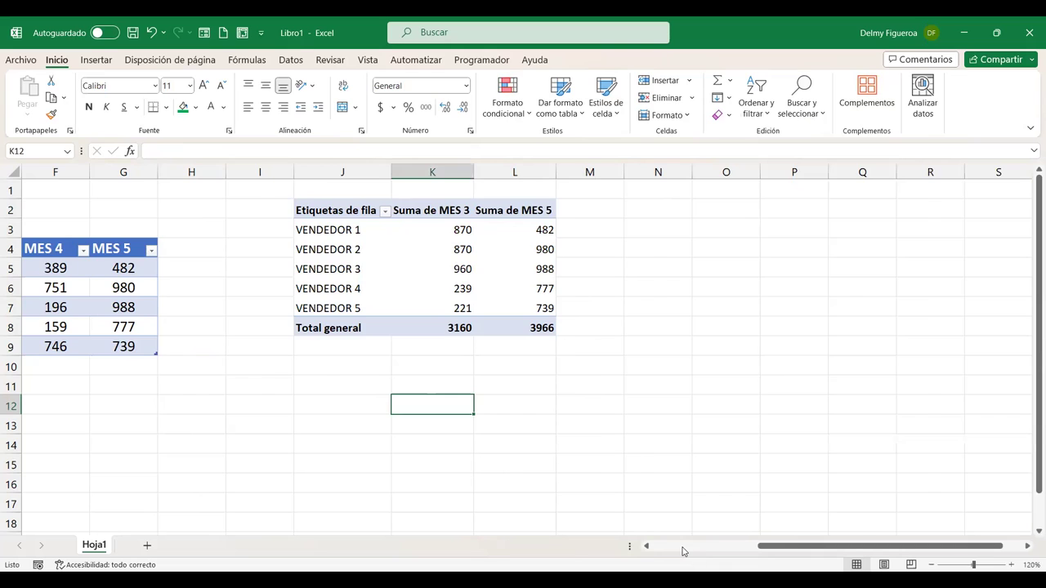
Bring the VENDEDORES table back into view, select D7, and show the Diseño de tabla options.
click(688, 546)
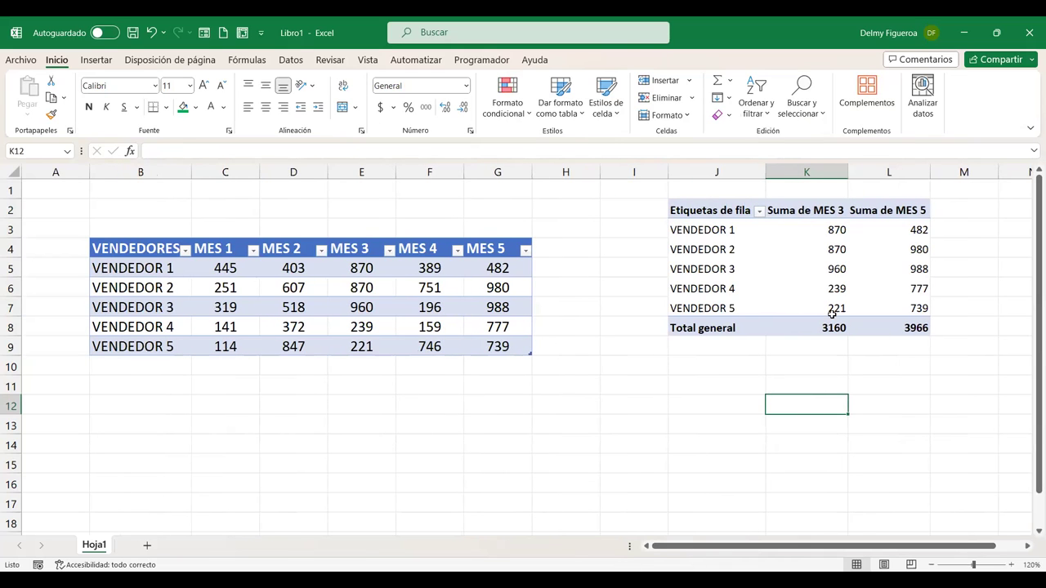
click(292, 306)
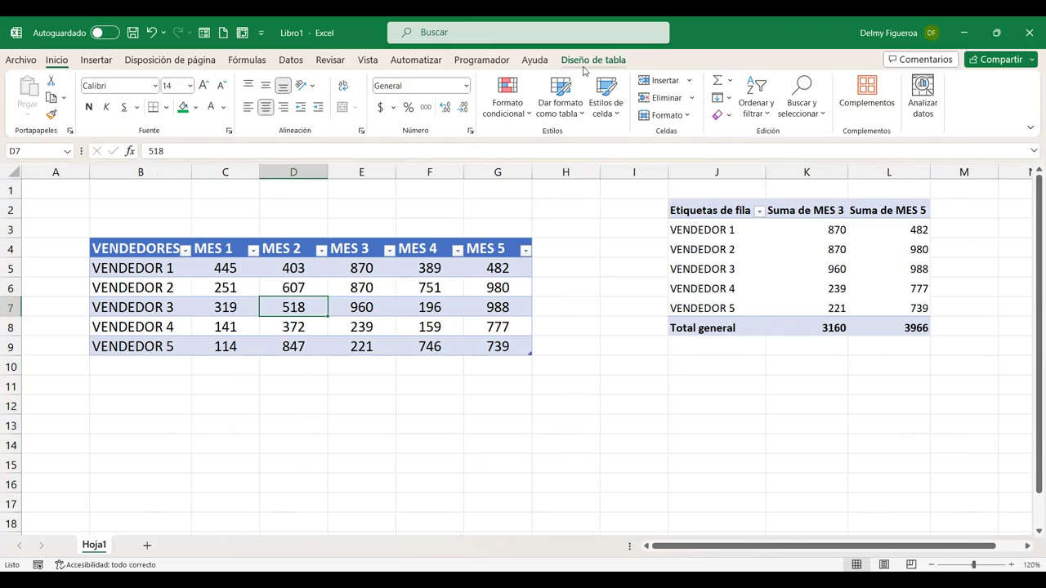
click(609, 62)
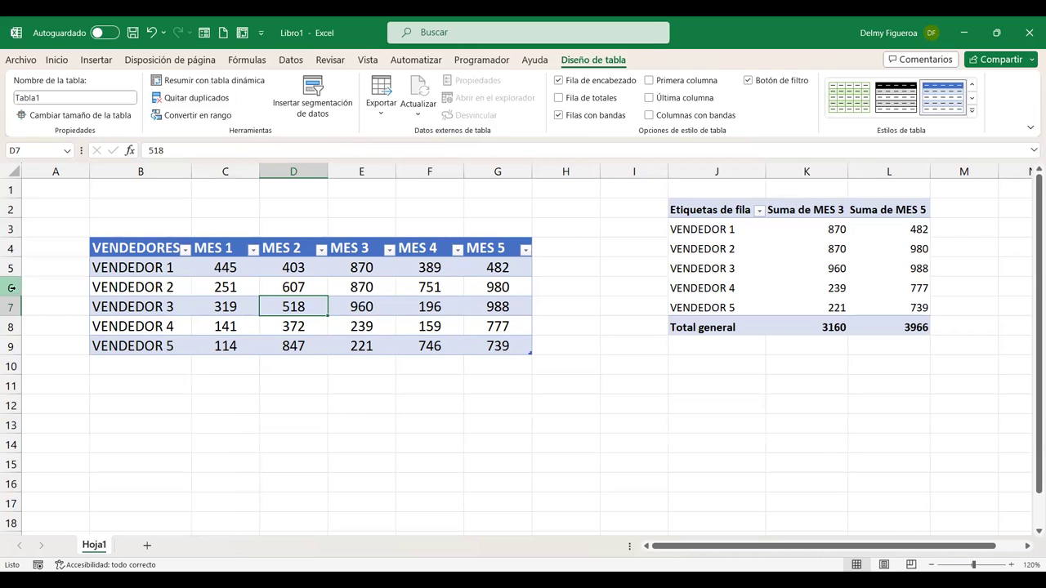
Copy the VENDEDOR 2–4 rows B6:G8 and paste them at B10, extending Tabla1 to row 12.
drag(124, 283, 498, 327)
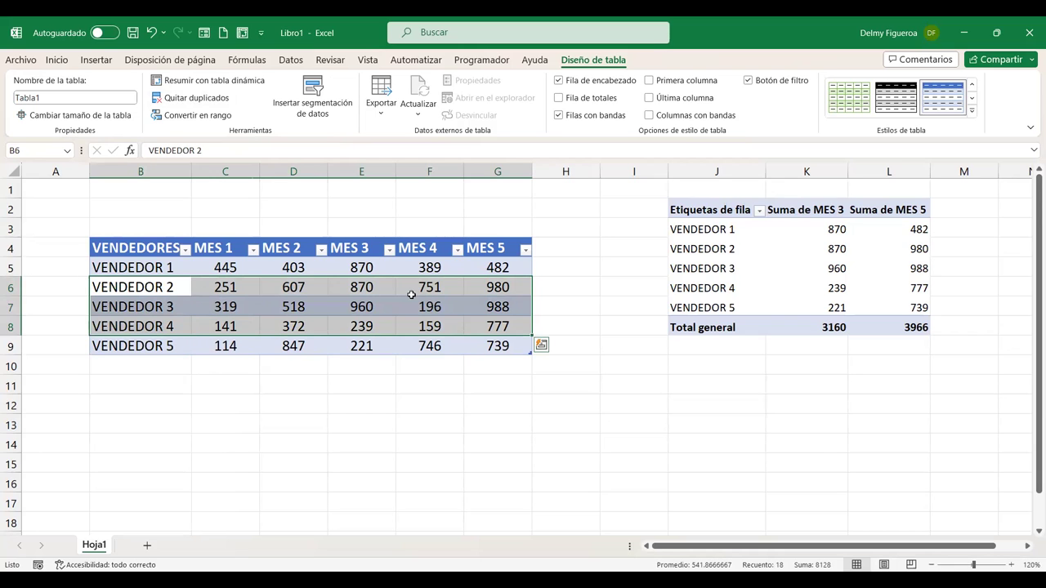
key(ctrl+c)
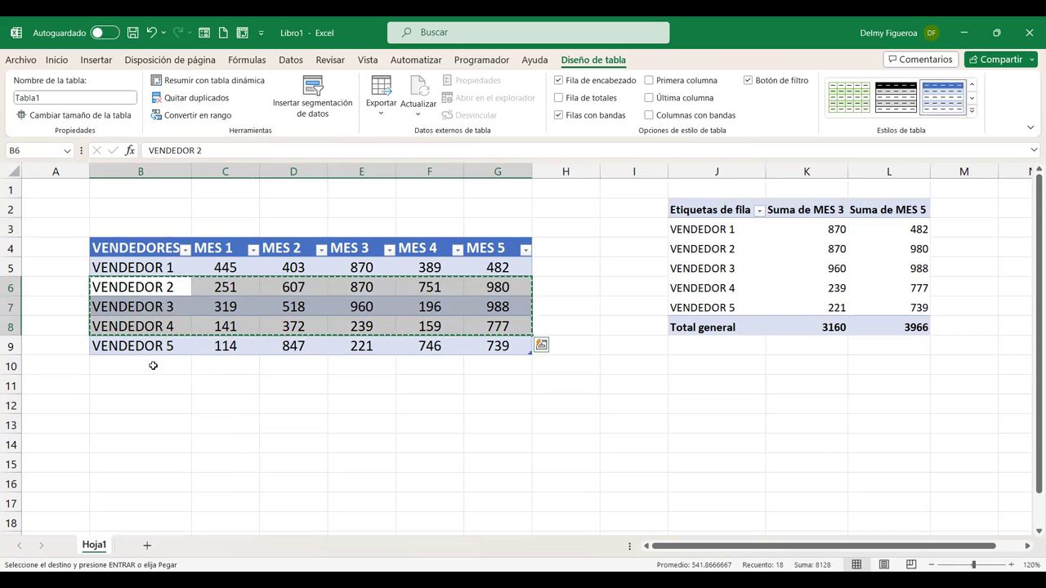
click(156, 368)
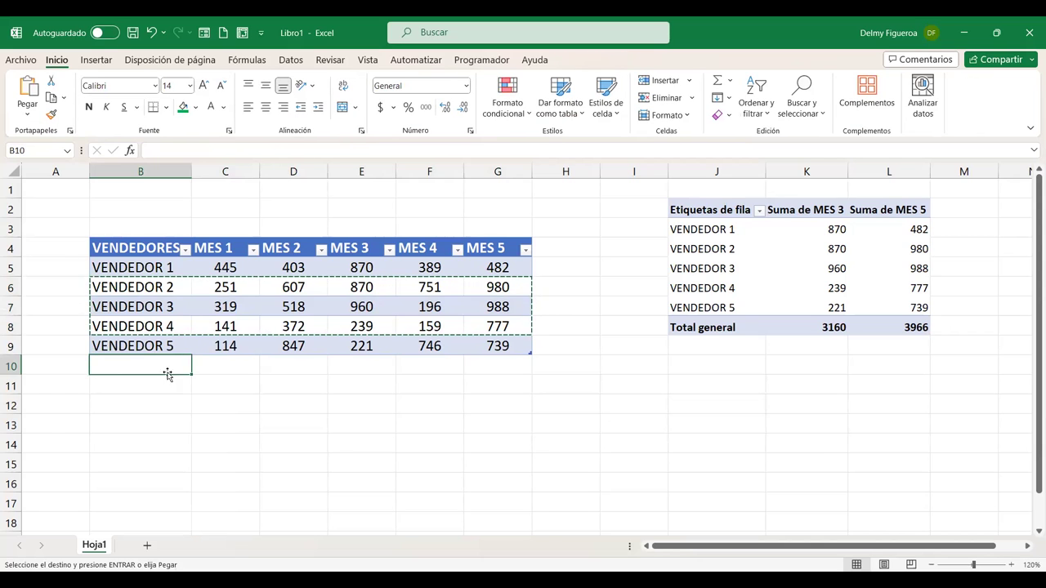
key(ctrl+v)
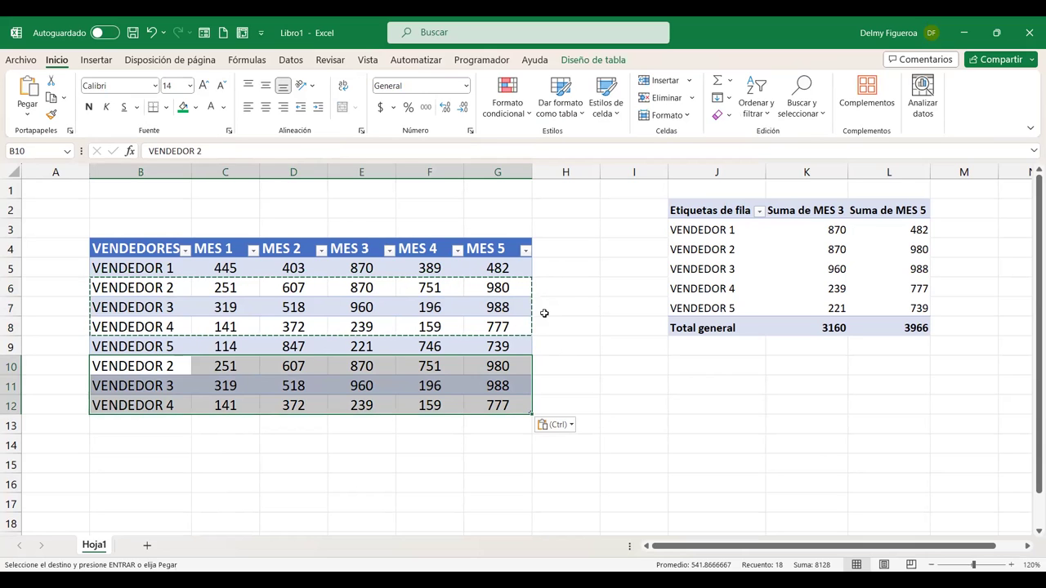
key(Escape)
click(633, 397)
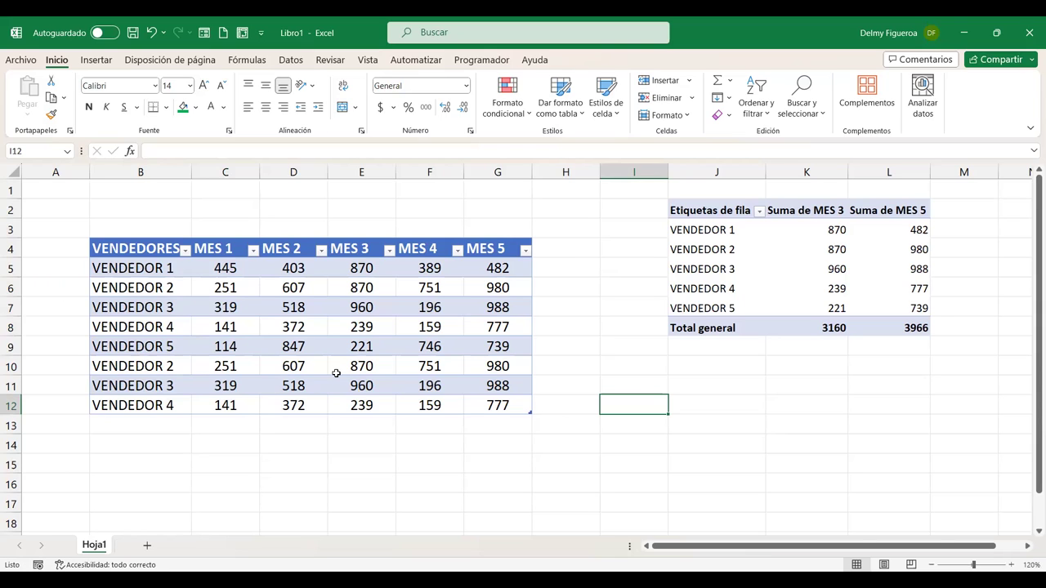
Run Quitar duplicados on Tabla1 across all columns, deleting the three repeated vendor rows.
click(336, 373)
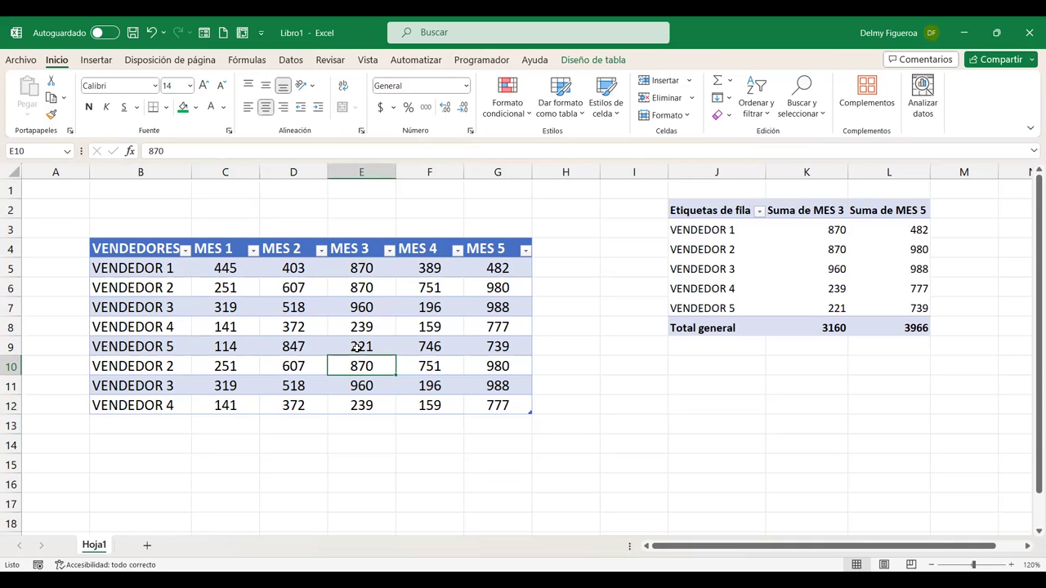
click(787, 388)
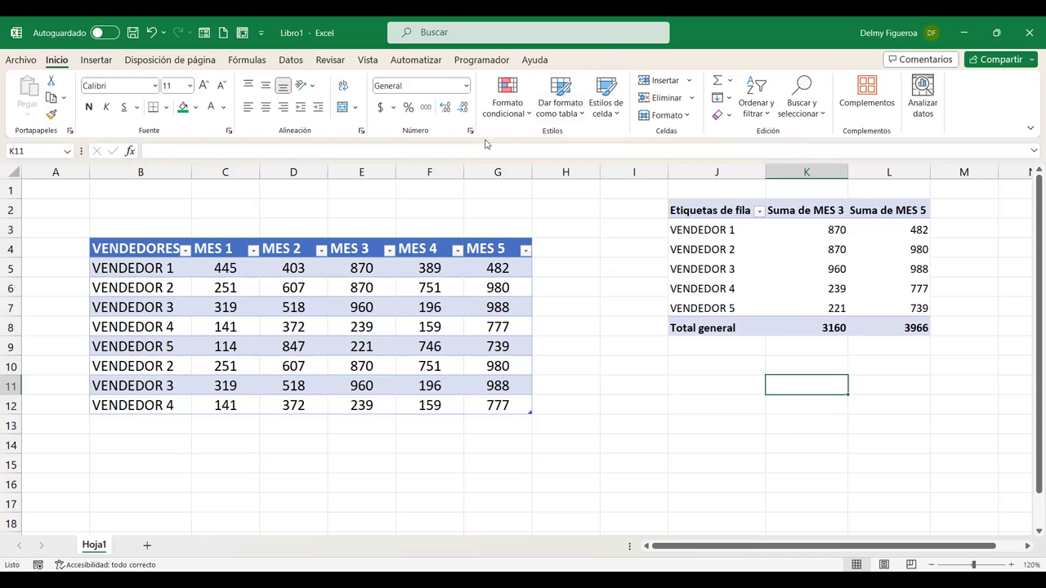
click(366, 306)
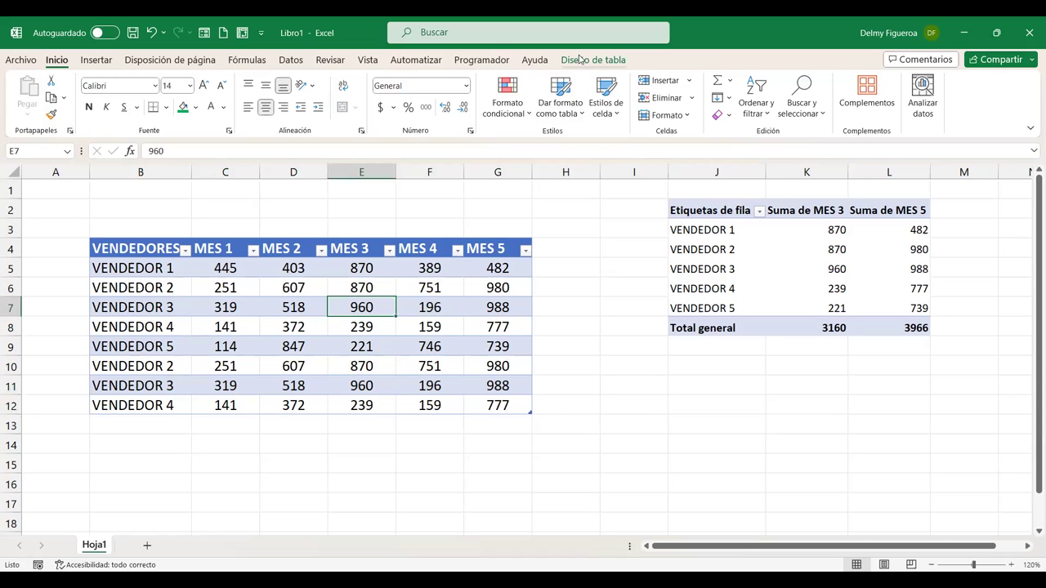
click(580, 60)
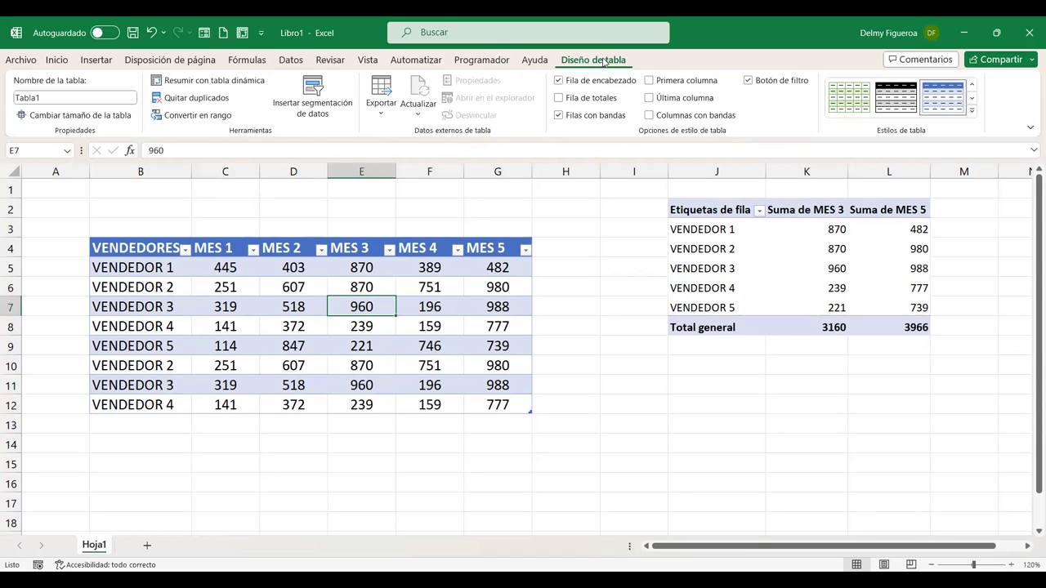
click(189, 98)
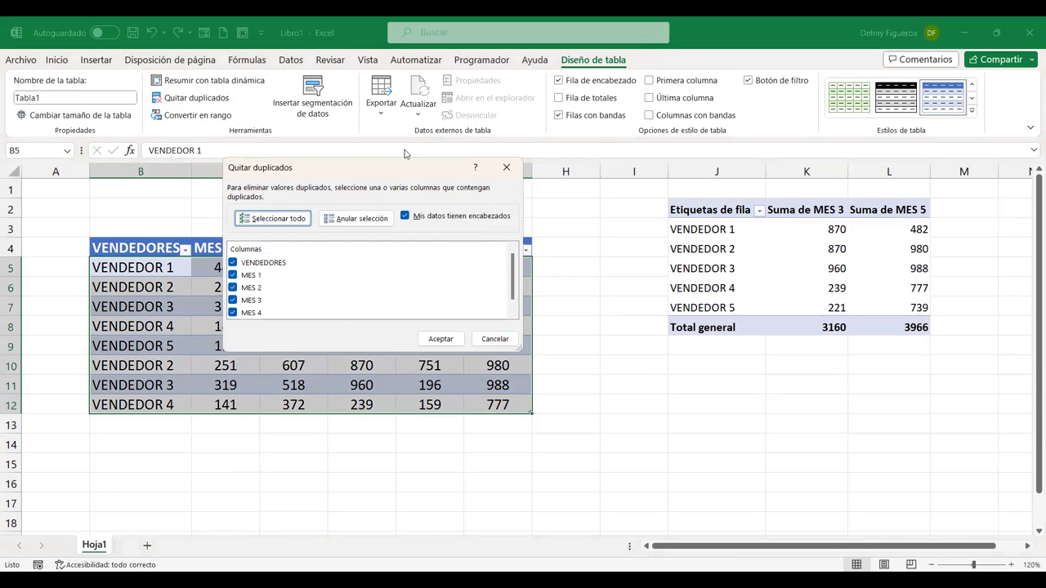
drag(403, 163, 474, 134)
scroll(352, 260, down, 1)
scroll(351, 260, up, 1)
scroll(351, 260, down, 1)
scroll(351, 259, up, 1)
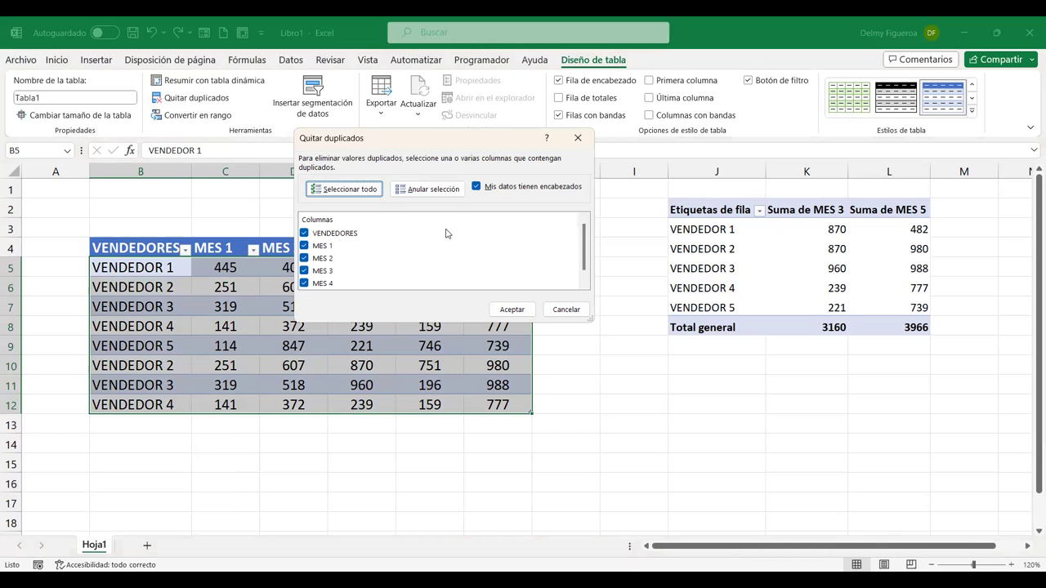
scroll(402, 232, down, 1)
scroll(402, 232, up, 1)
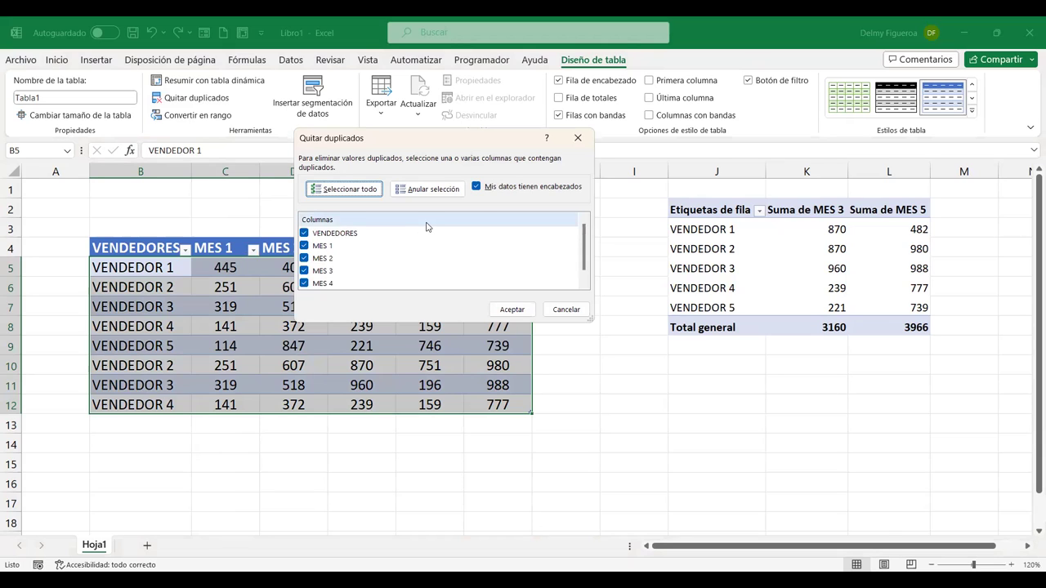
click(500, 313)
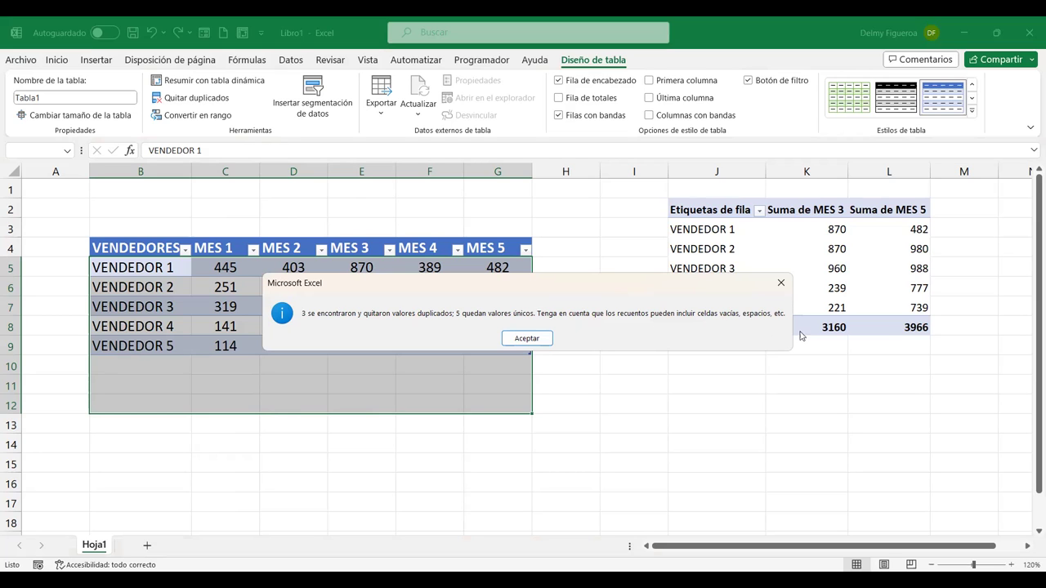
Dismiss the duplicates-removed message and select a cell in the five-row Tabla1.
click(523, 340)
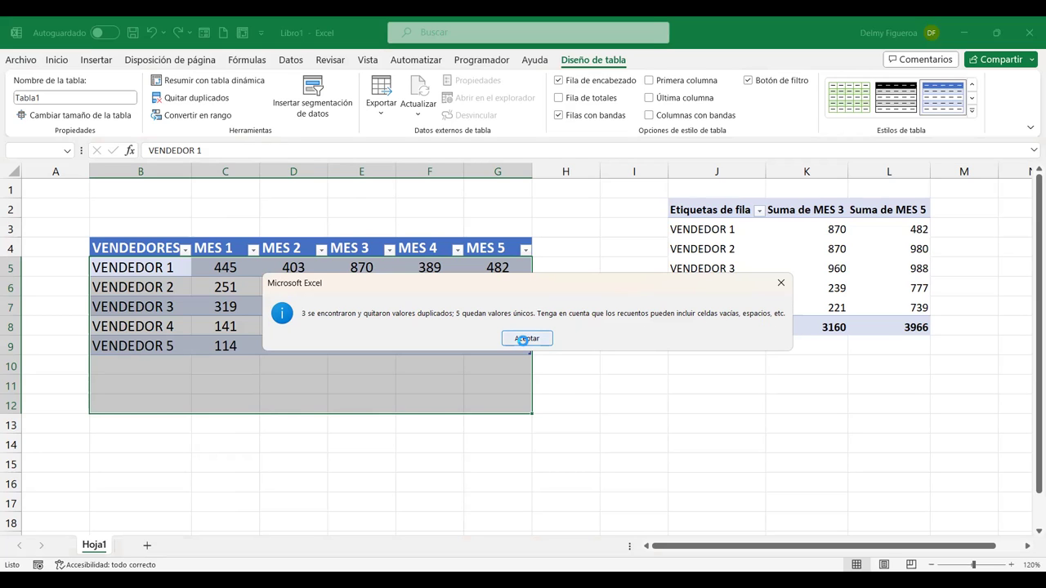
click(567, 402)
click(356, 284)
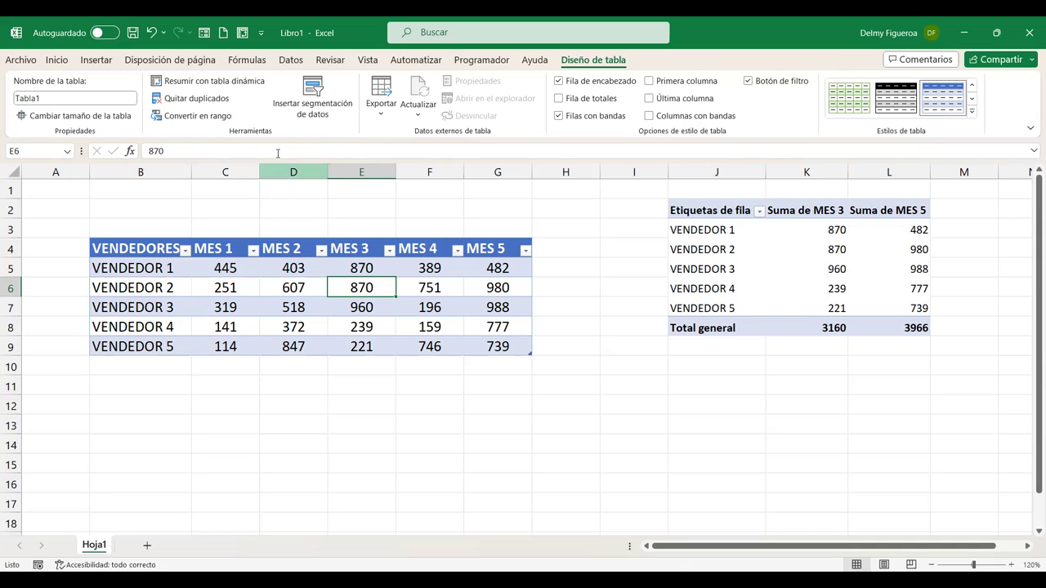
Convert Tabla1 back to a normal range and confirm the prompt.
click(194, 117)
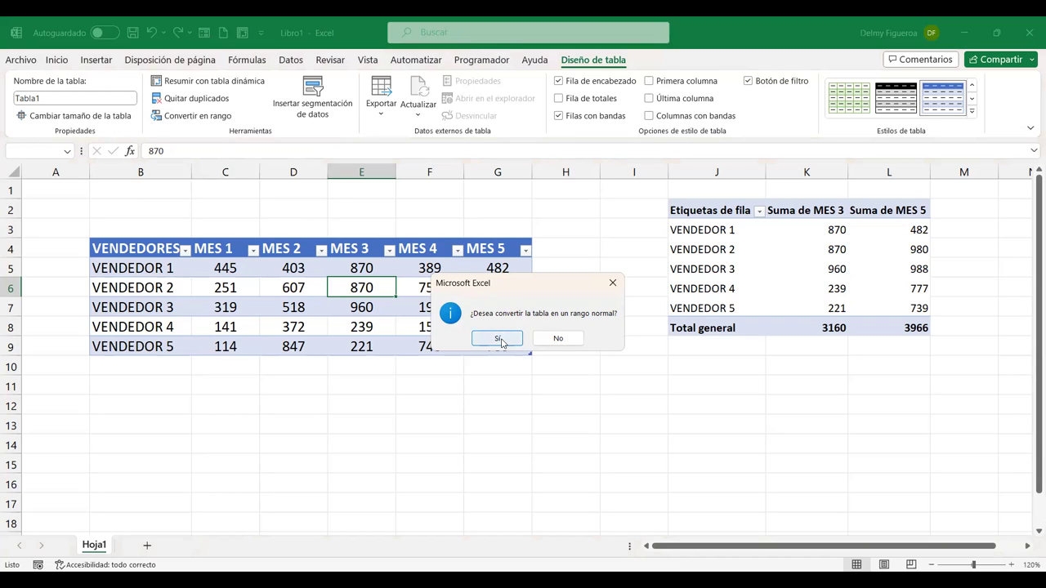
click(498, 338)
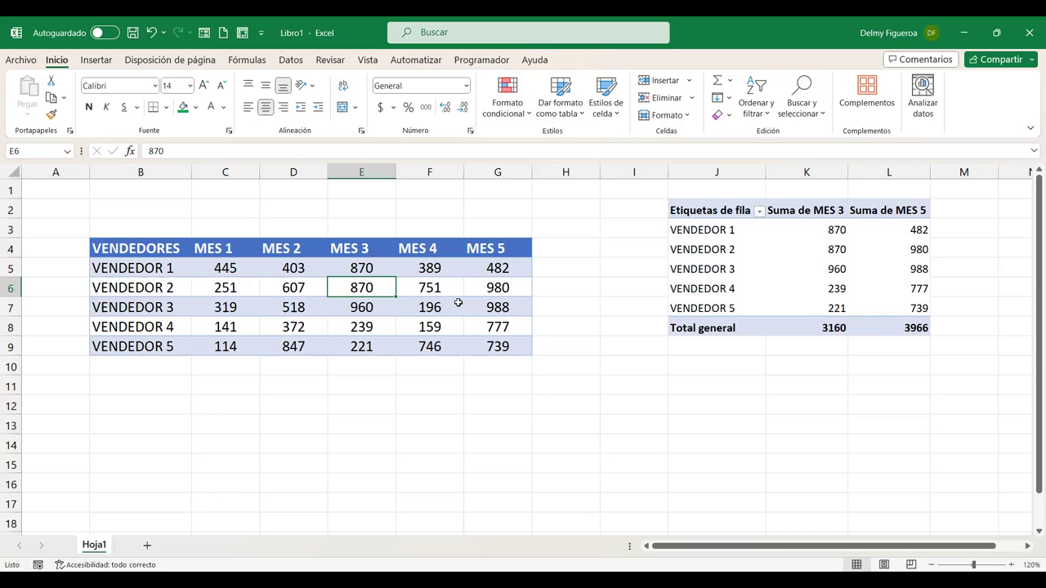
Copy the VENDEDORES block B4:G9 and paste it starting at B13.
mouse_move(141, 248)
mouse_down()
mouse_move(513, 355)
mouse_move(516, 346)
mouse_up()
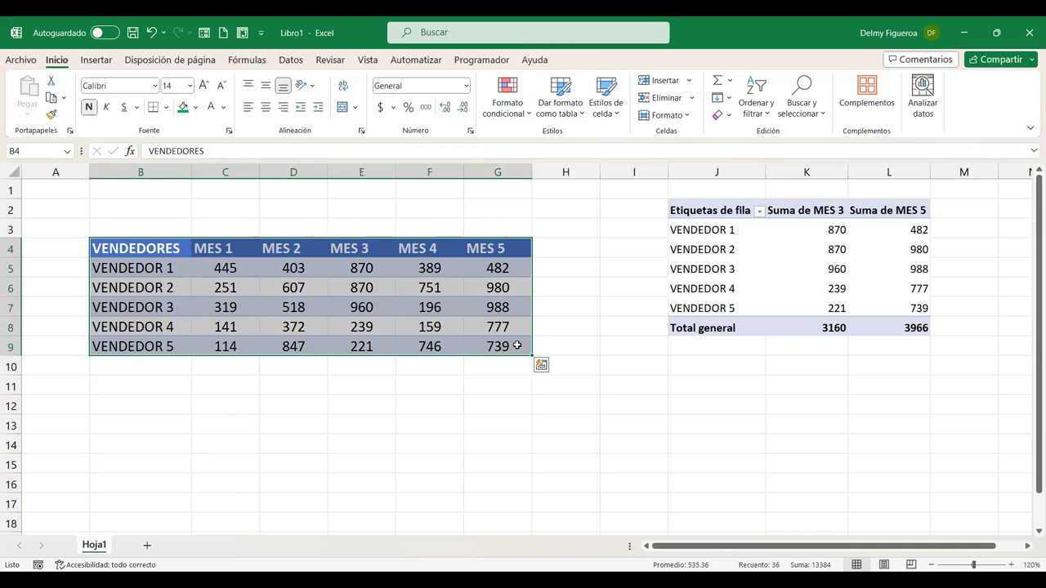
key(ctrl+c)
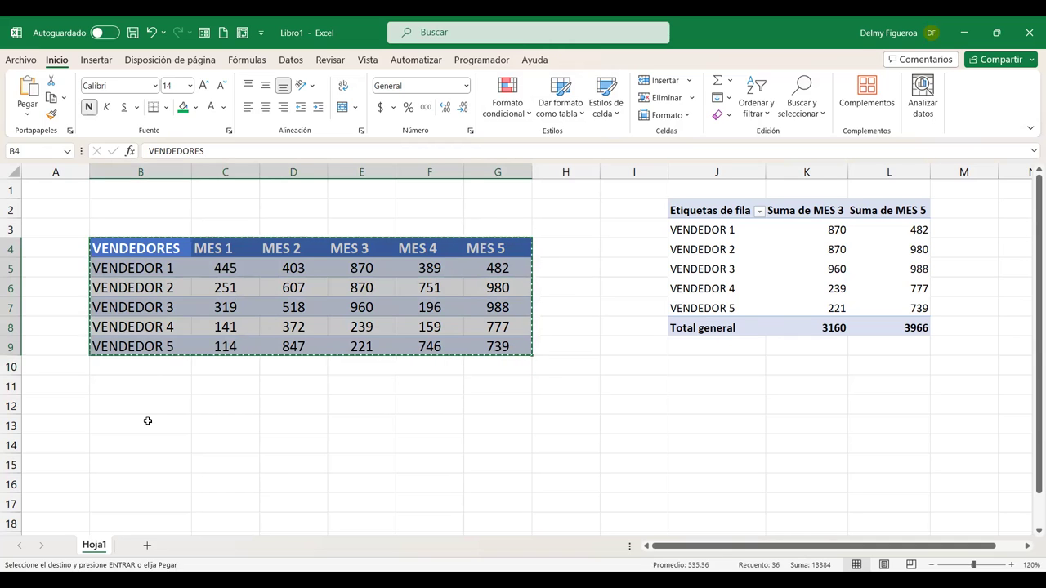
click(148, 422)
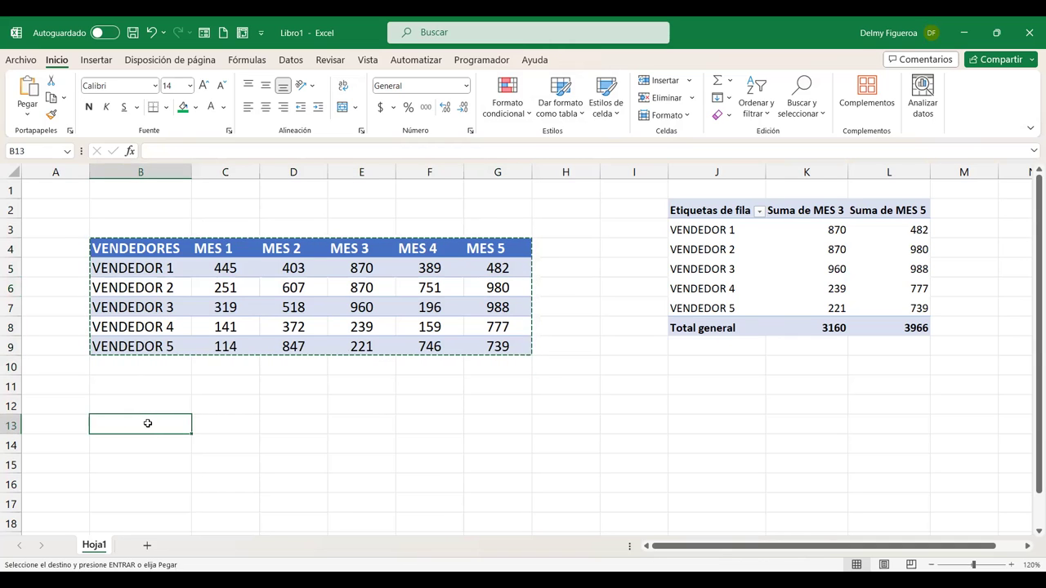
key(ctrl+v)
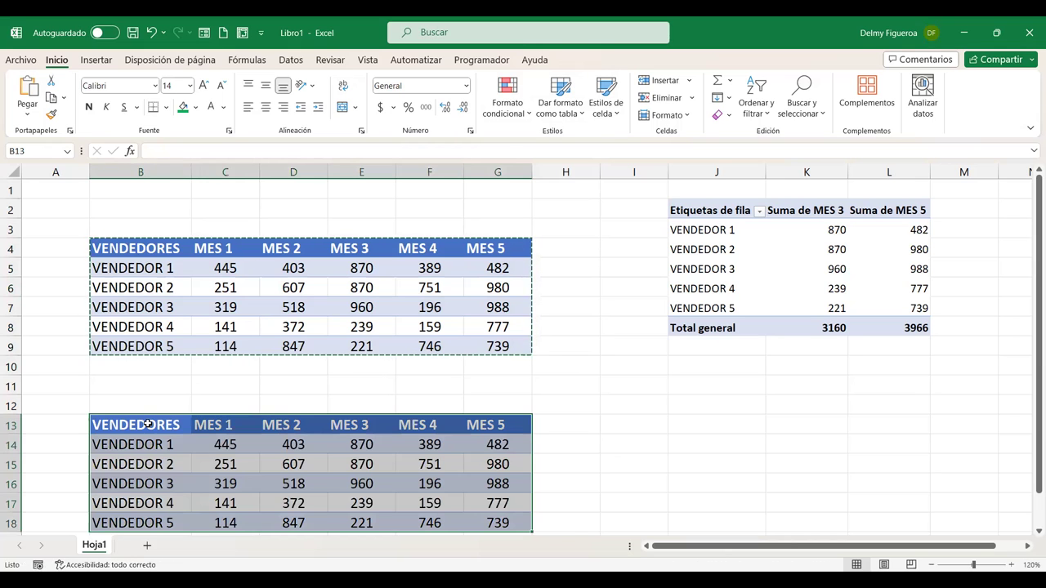
scroll(354, 398, down, 1)
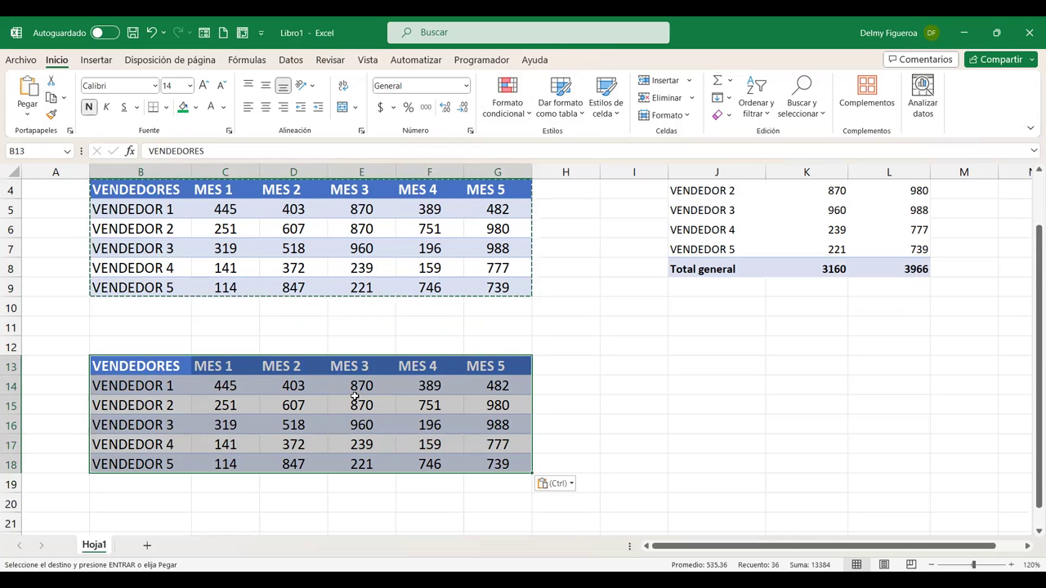
Clear the copy marquee and put the active cell inside the pasted B13:G18 data.
click(276, 392)
key(Escape)
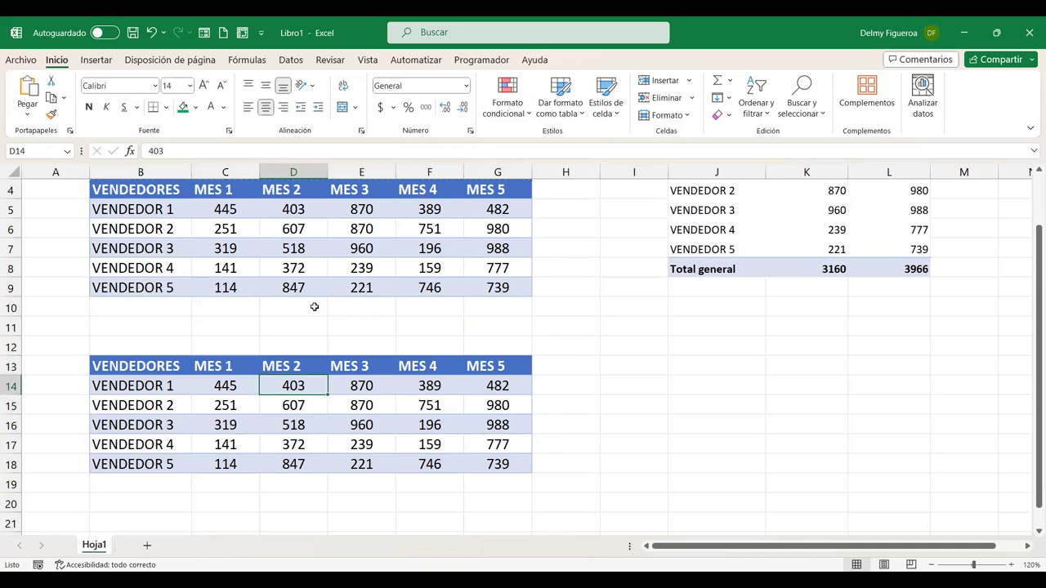
click(351, 230)
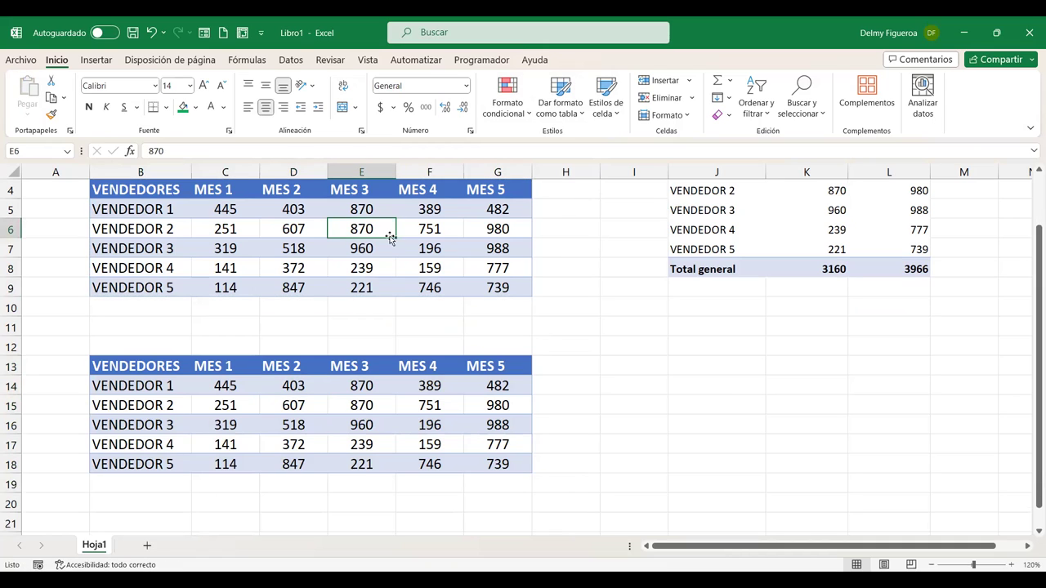
click(365, 381)
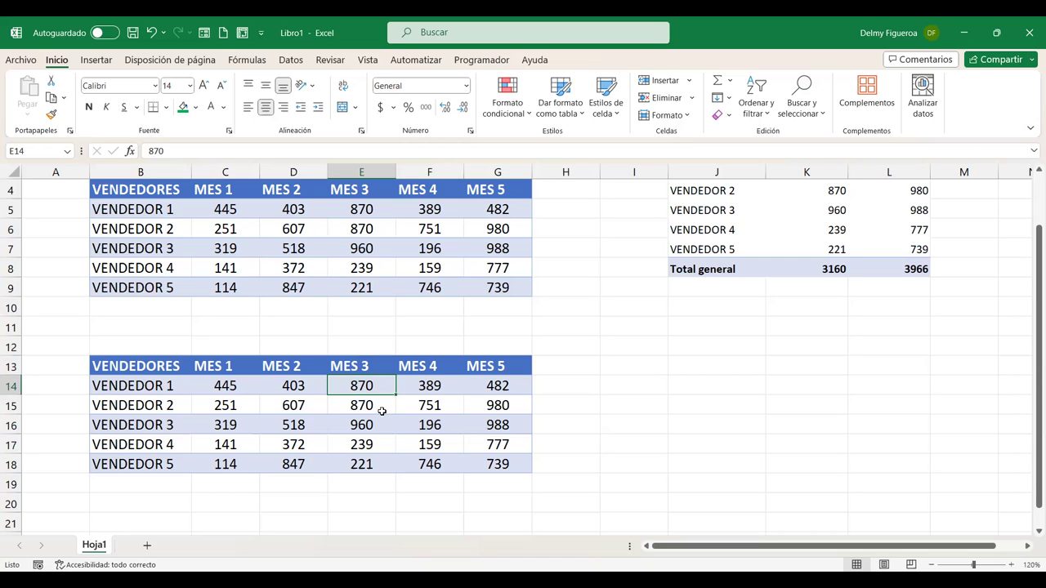
Format B13:G18 as a table with headers with Ctrl+T, creating Tabla2.
key(ctrl+t)
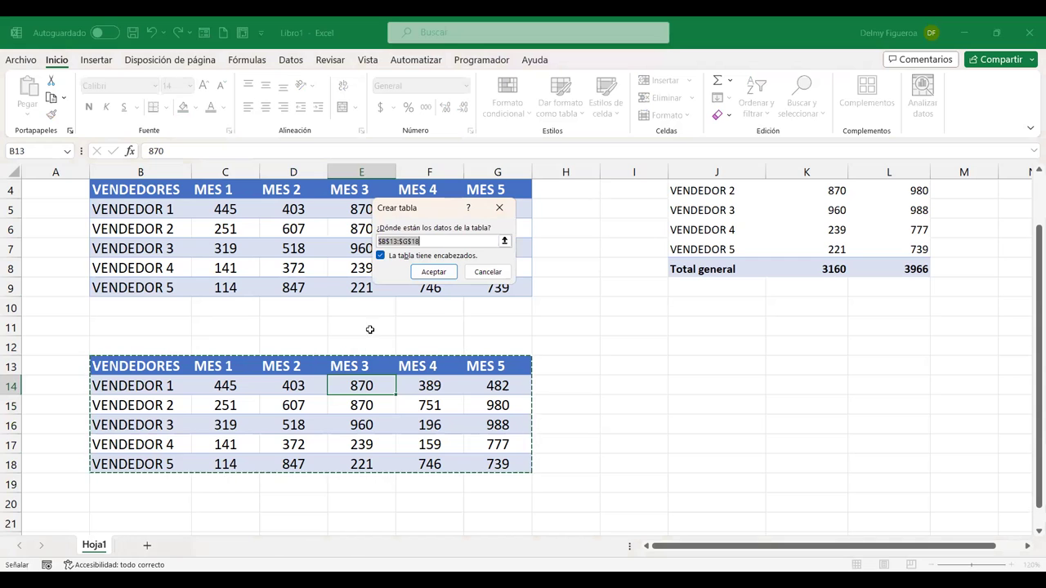
click(443, 272)
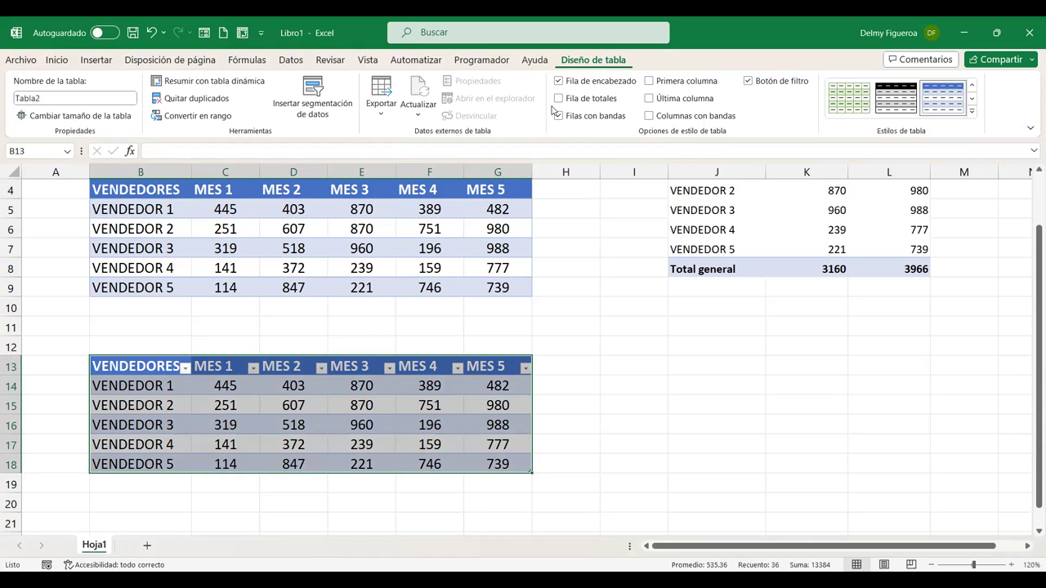
click(493, 230)
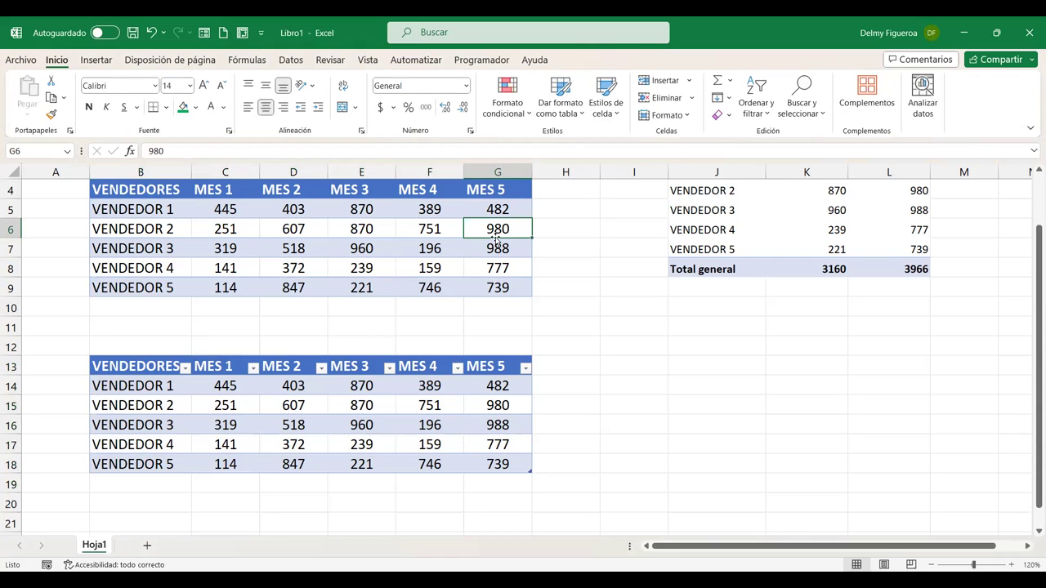
click(434, 399)
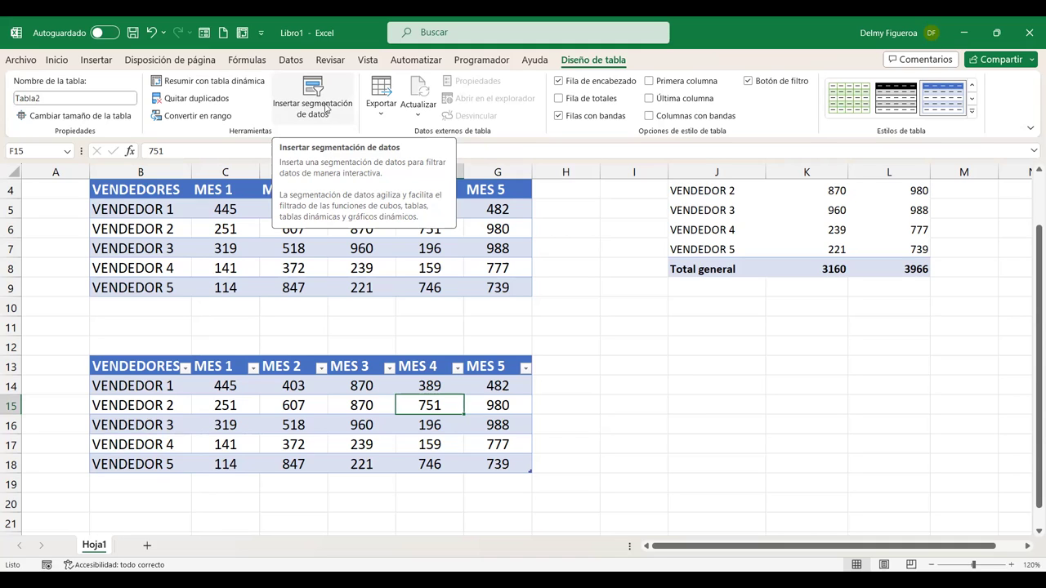
Insert a slicer for Tabla2 using only the VENDEDORES field.
click(326, 108)
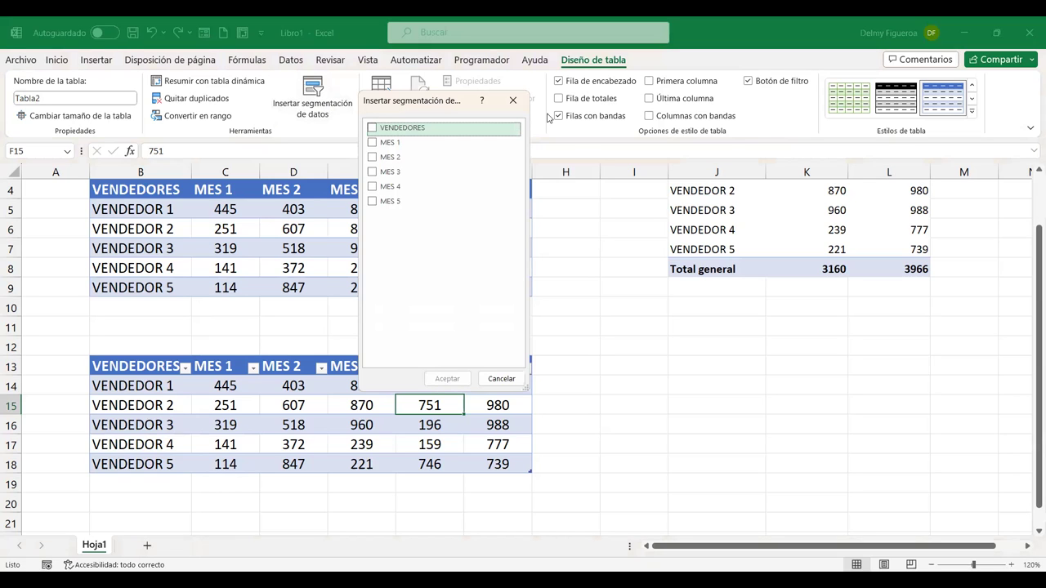
drag(547, 117, 621, 115)
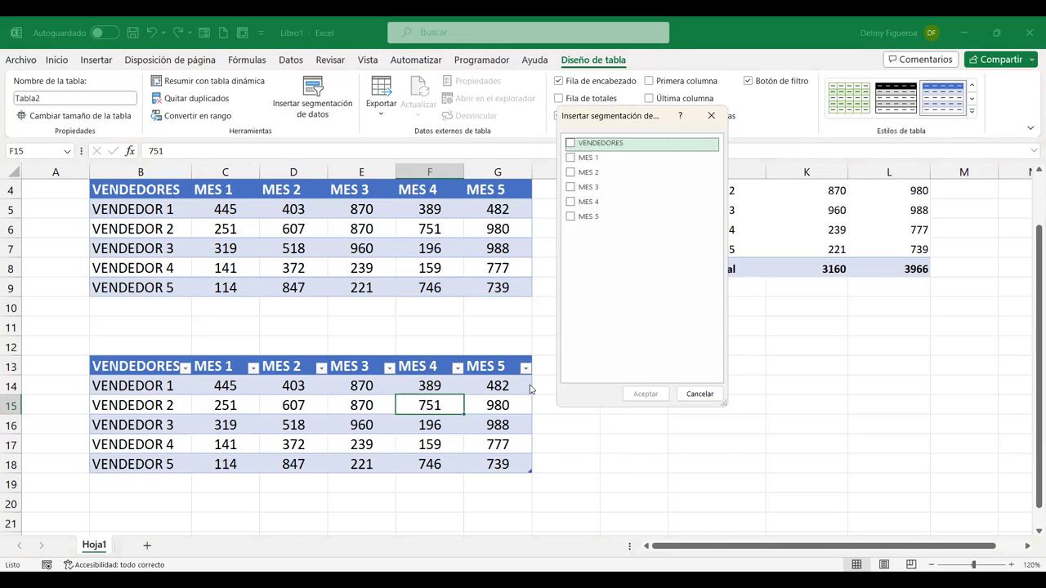
click(571, 144)
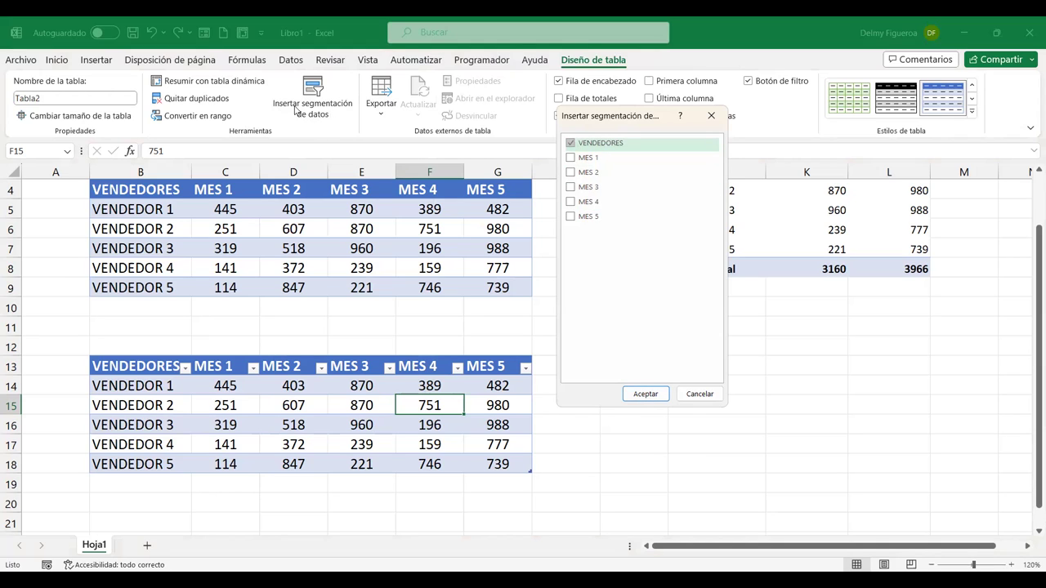
click(652, 398)
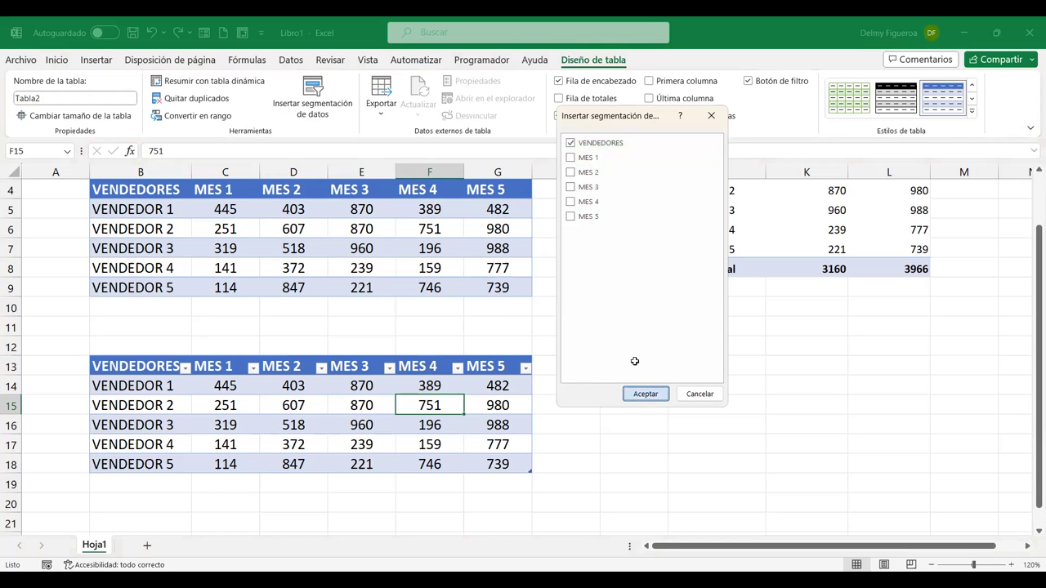
Shorten the VENDEDORES slicer and position it beside Tabla2 at rows 13–18.
mouse_move(533, 273)
mouse_down()
mouse_move(643, 303)
mouse_move(571, 258)
mouse_up()
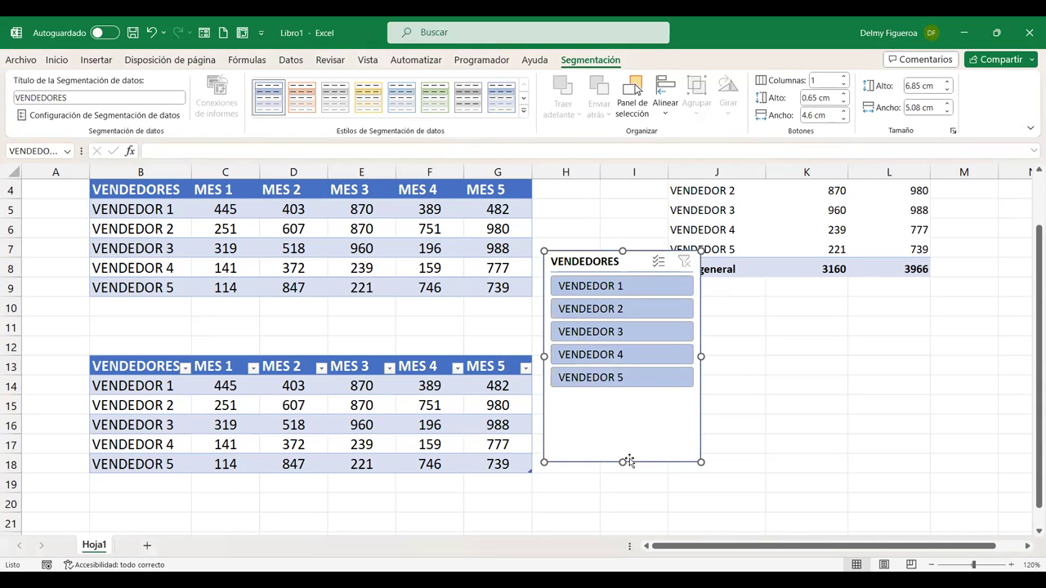
drag(622, 461, 622, 395)
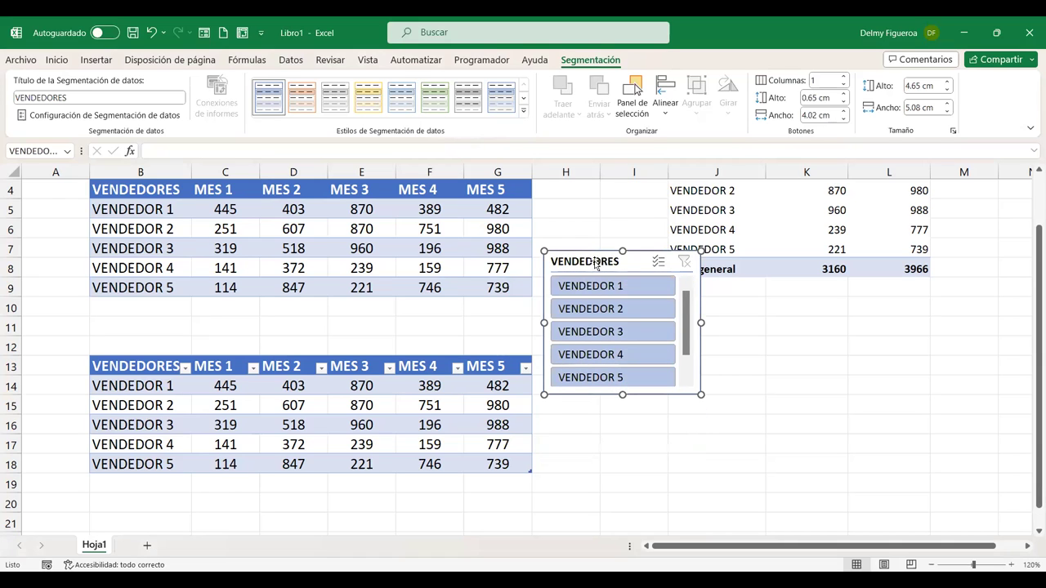
mouse_move(583, 262)
mouse_down()
mouse_move(600, 311)
mouse_move(592, 348)
mouse_up()
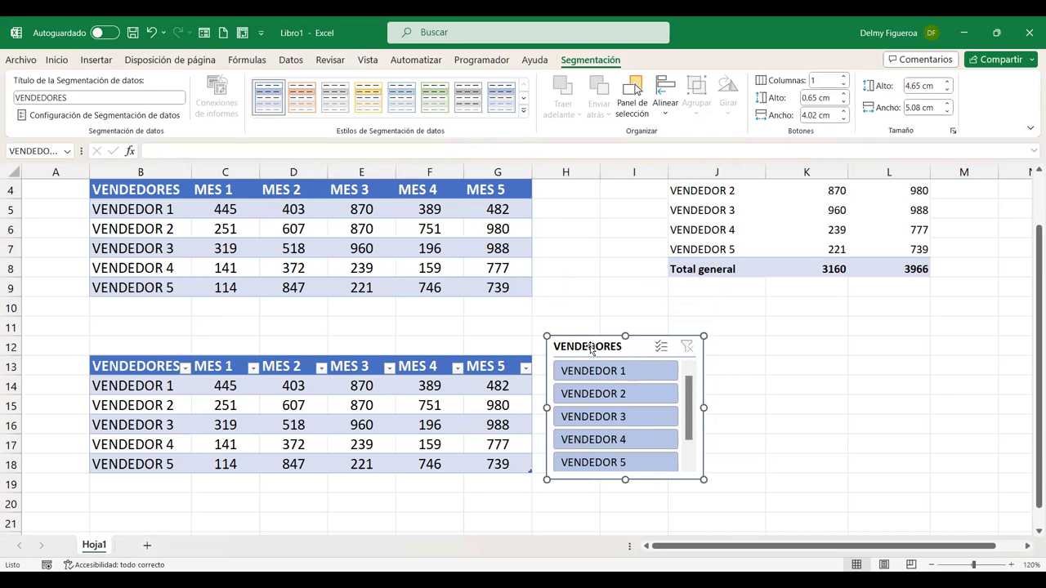
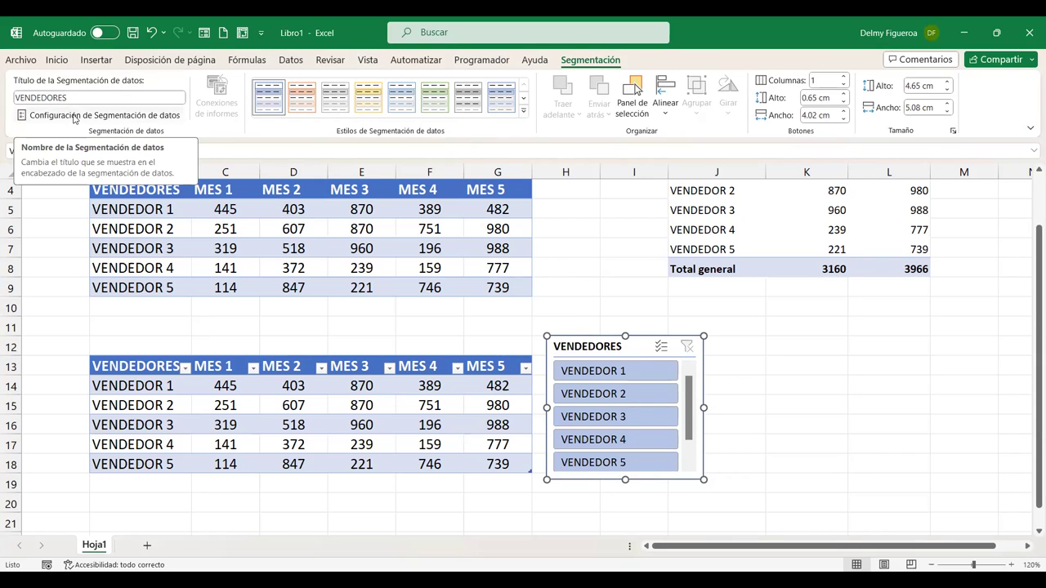
Turn off Mostrar encabezado for the VENDEDORES slicer and shorten it to fit its five buttons.
click(75, 116)
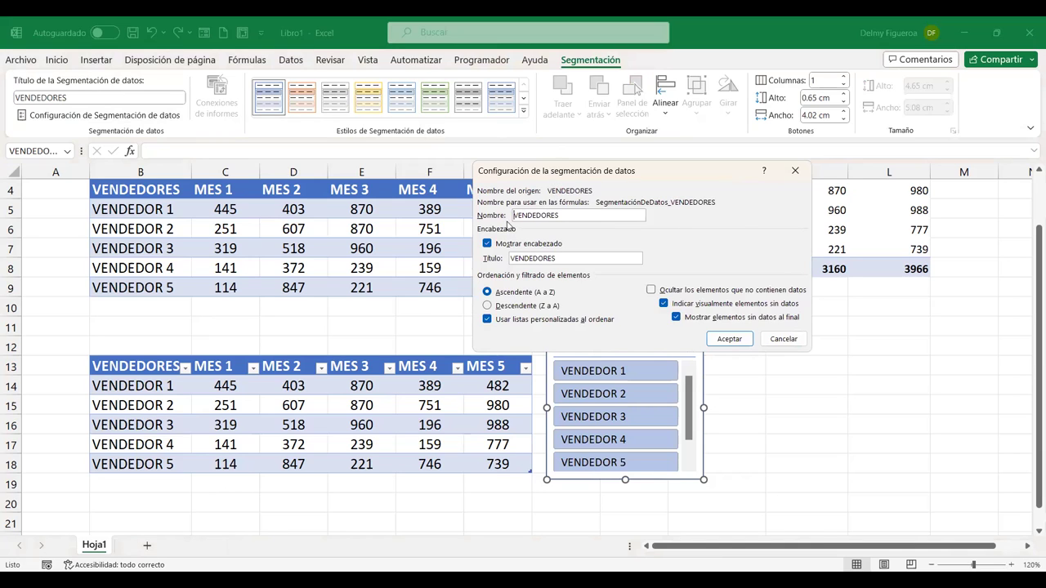
drag(552, 173, 552, 121)
click(488, 192)
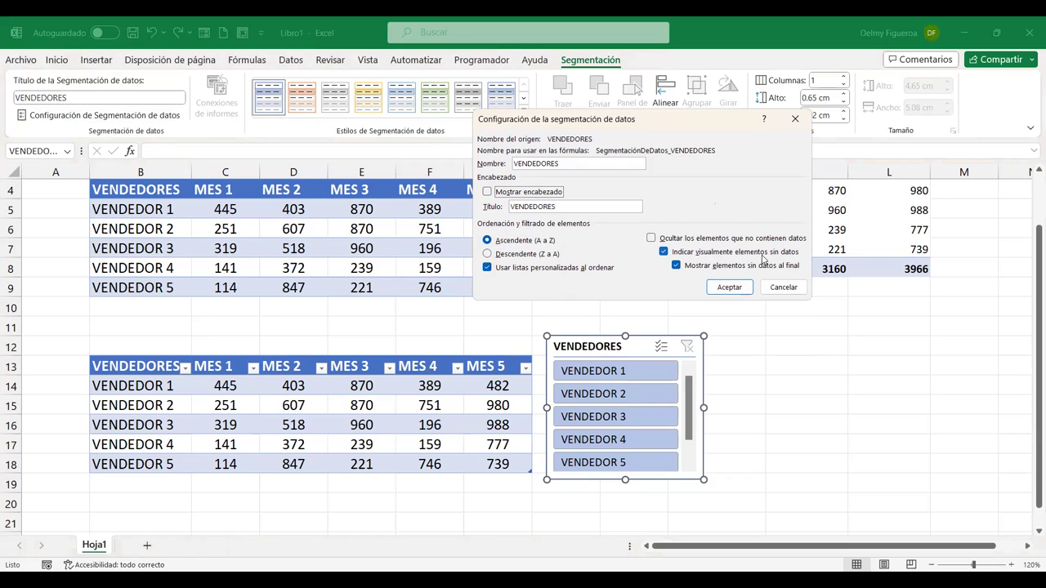
click(729, 288)
drag(626, 480, 627, 462)
click(801, 348)
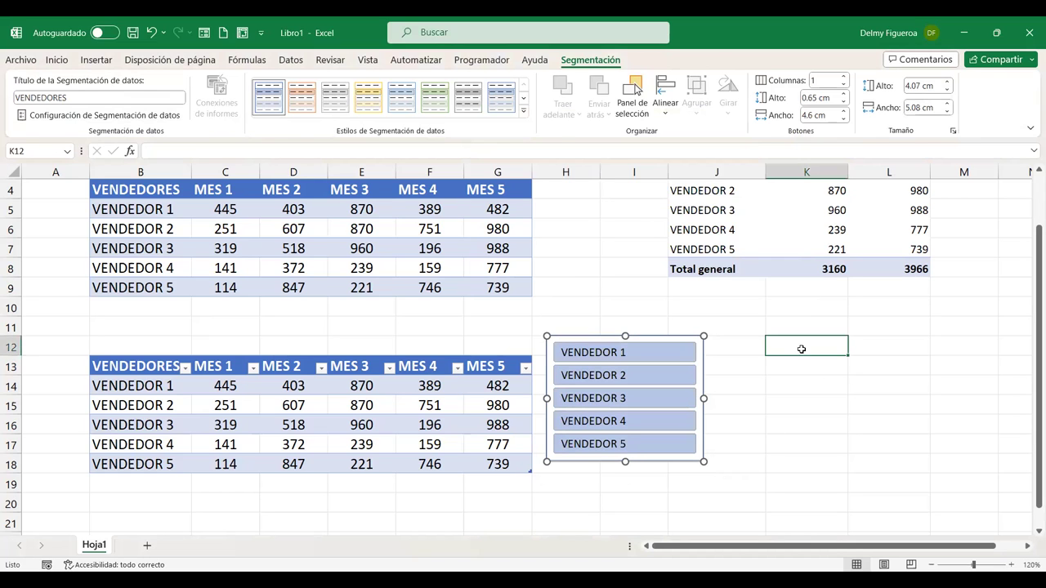
Filter the lower table with the slicer to VENDEDOR 2, leaving its row 251, 607, 870, 751, 980.
click(647, 339)
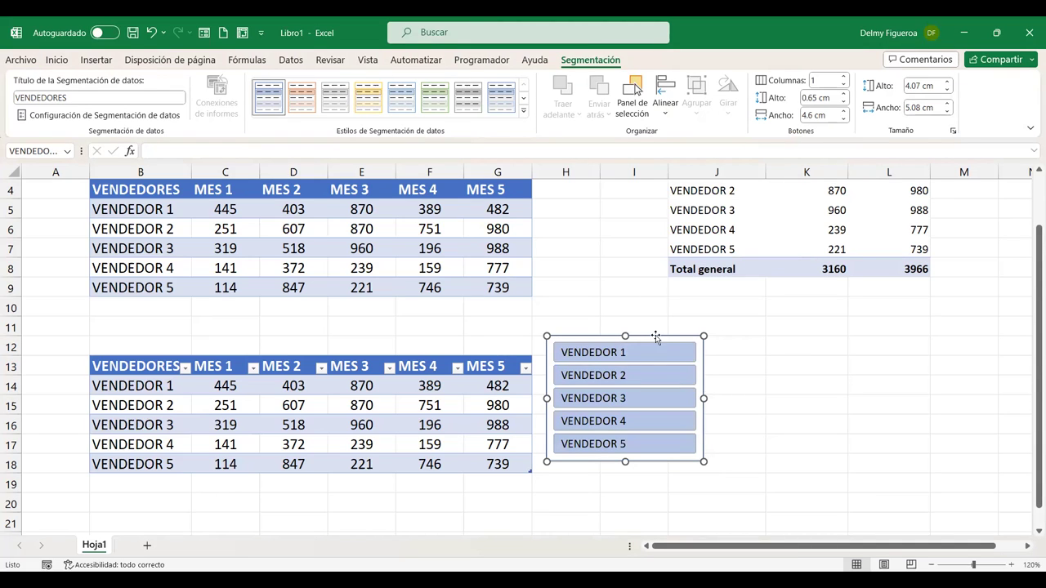
click(598, 354)
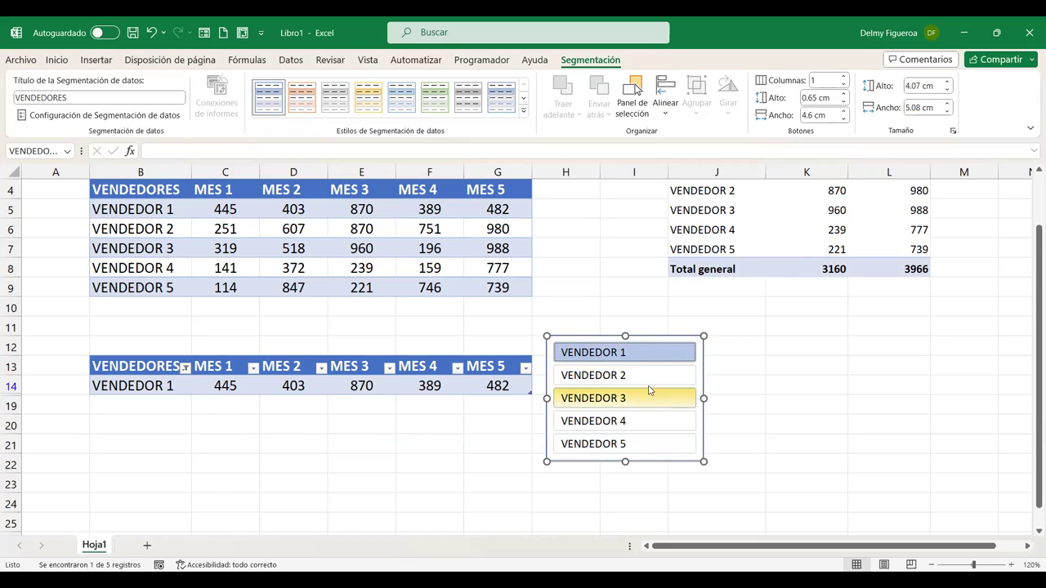
click(622, 377)
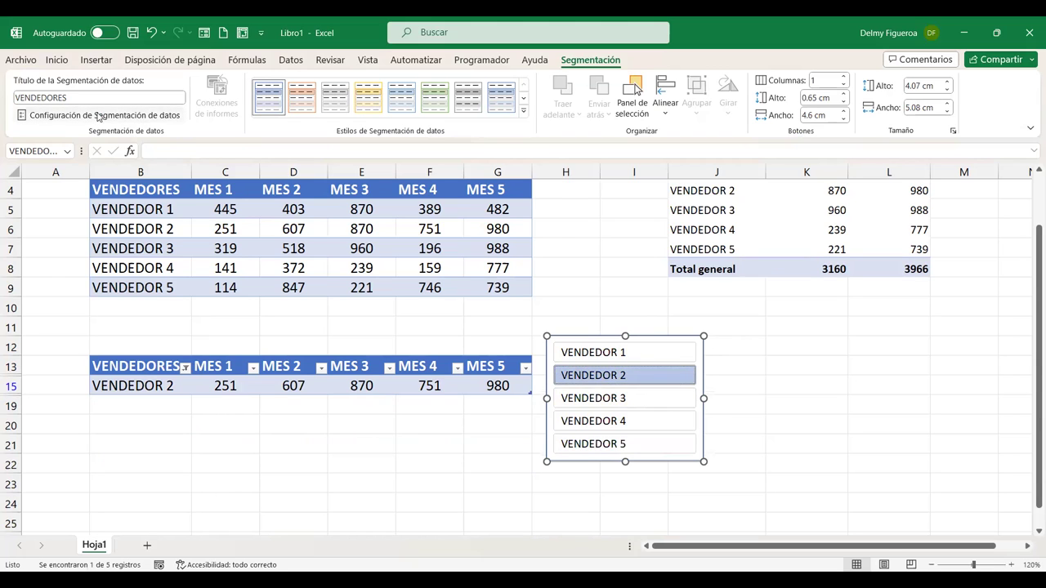
Re-enable Mostrar encabezado in the slicer settings so the VENDEDORES header returns.
click(492, 192)
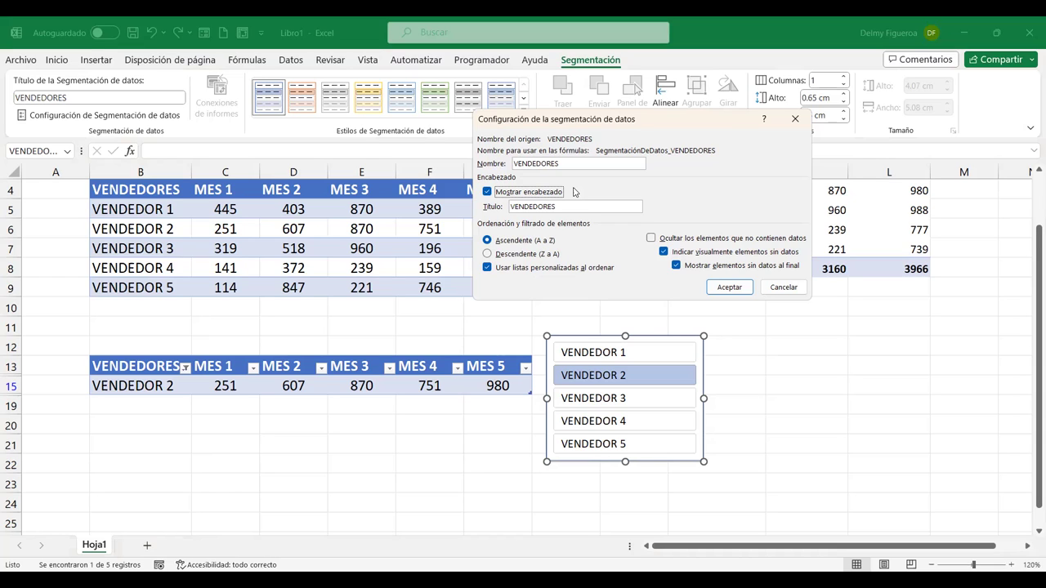
click(730, 287)
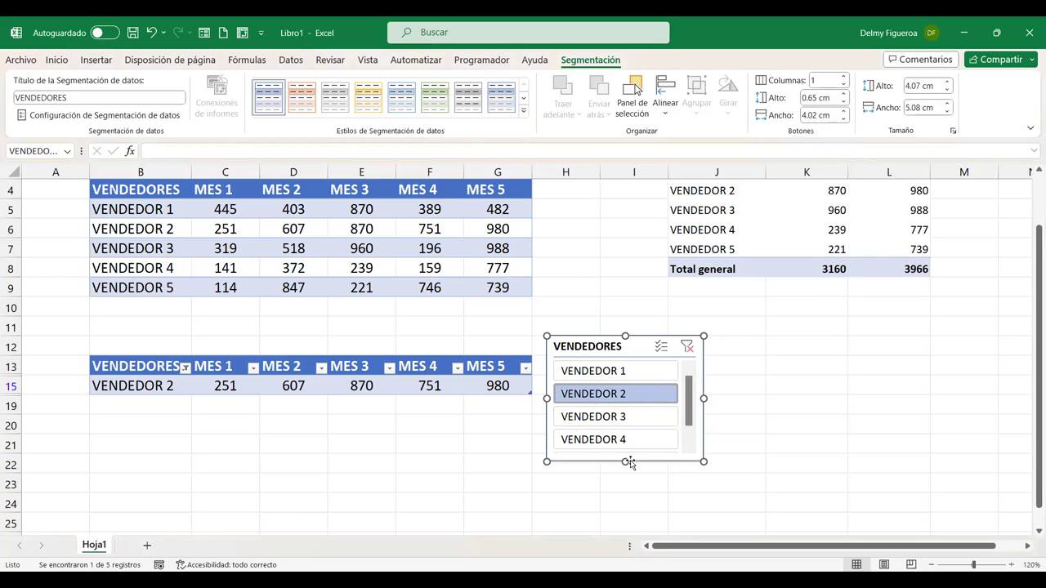
Enlarge the slicer to show all five vendors and filter the lower table to VENDEDOR 3 alone.
drag(624, 459, 625, 465)
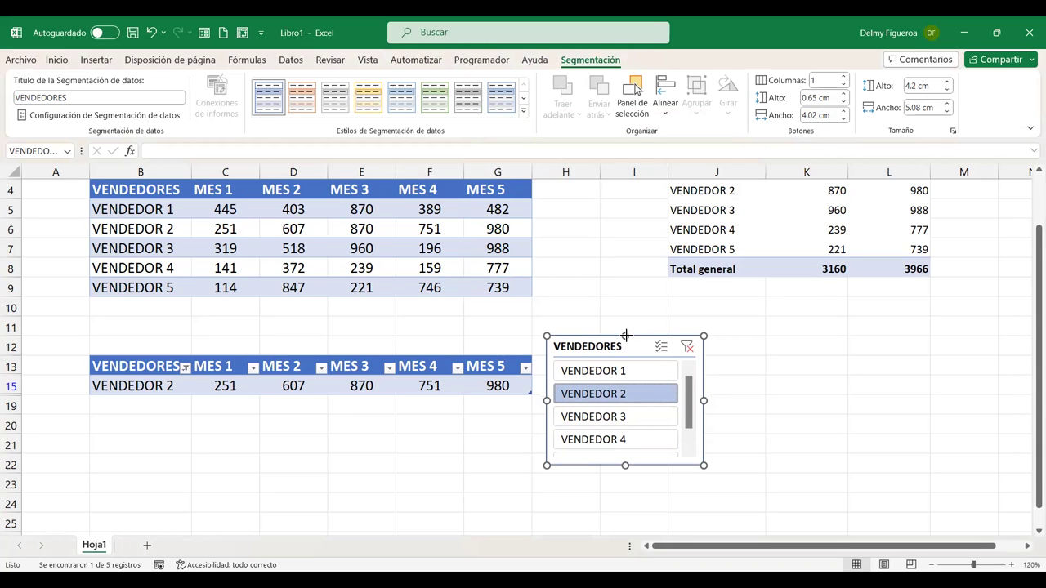
drag(624, 335, 625, 321)
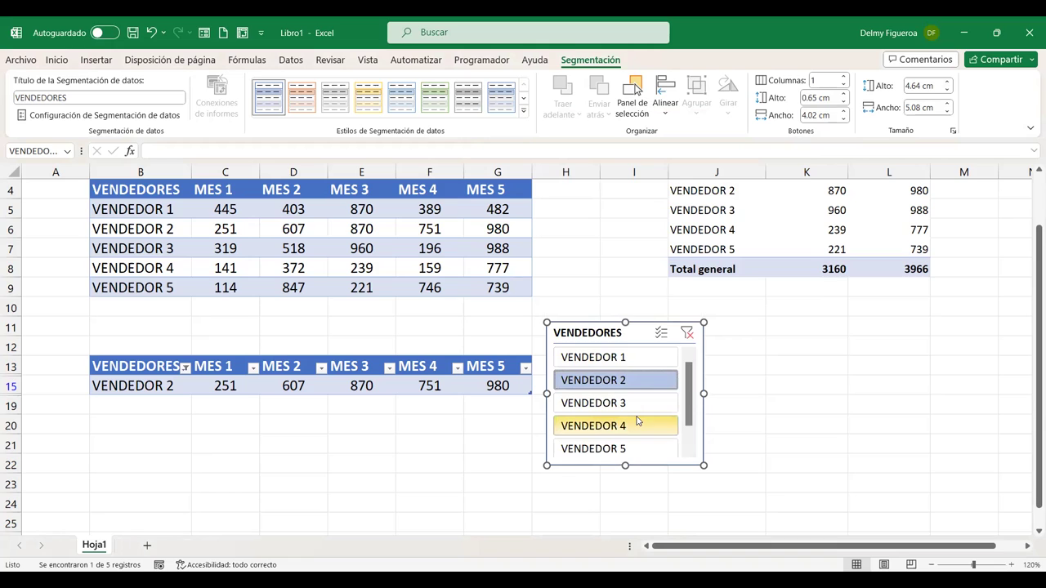
click(662, 333)
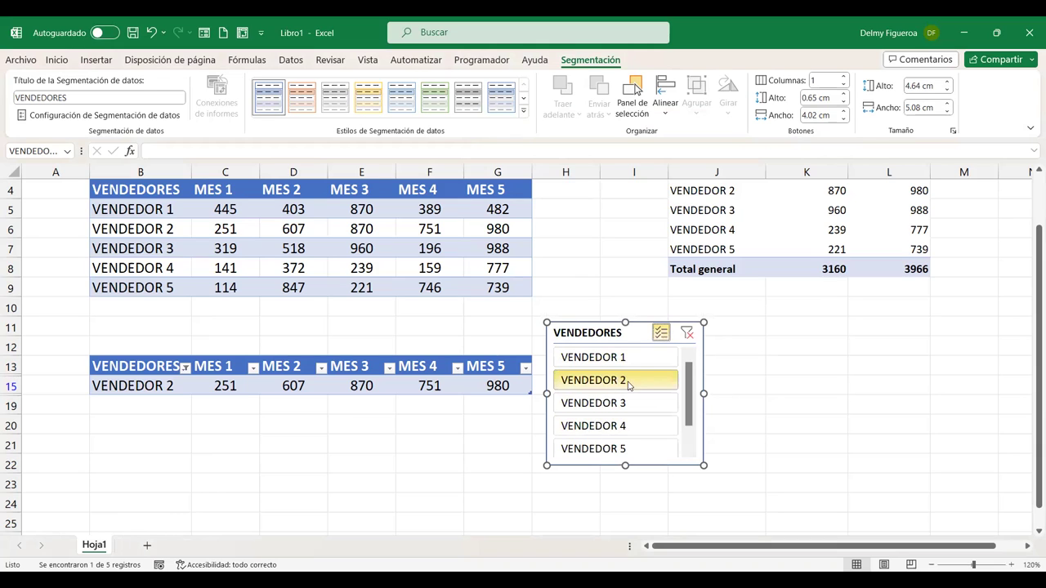
click(597, 431)
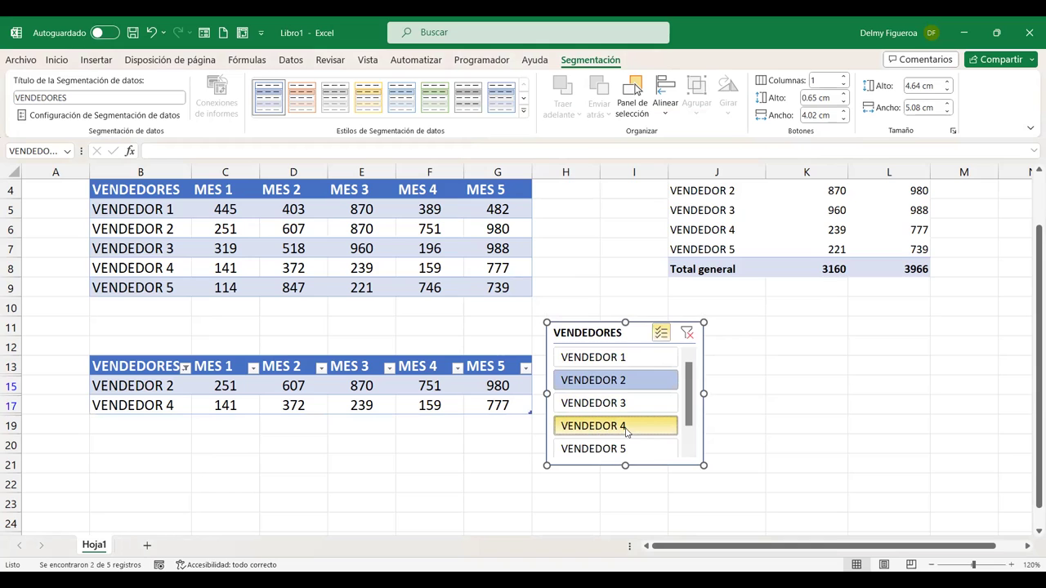
click(624, 449)
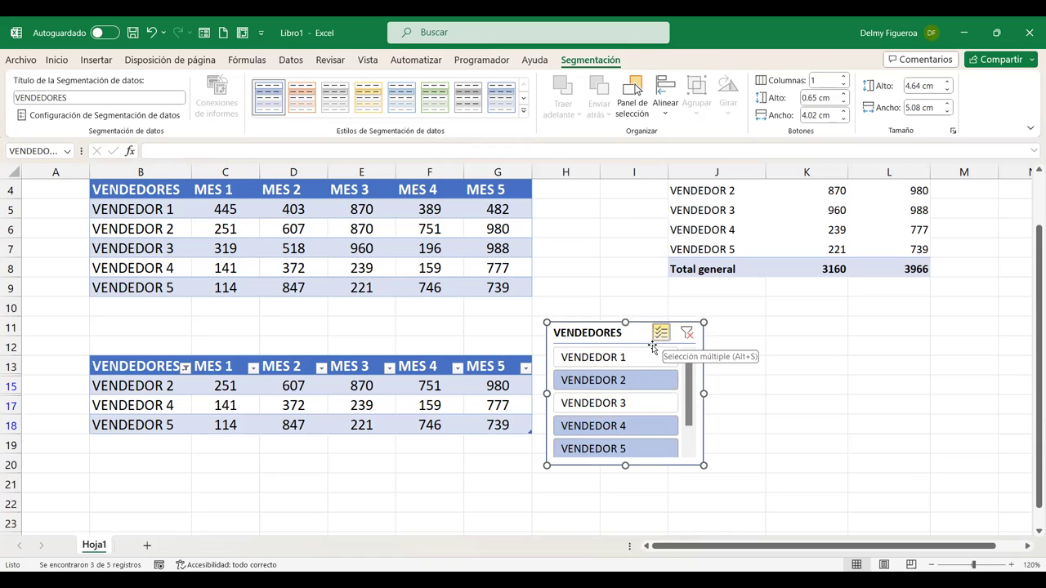
click(616, 409)
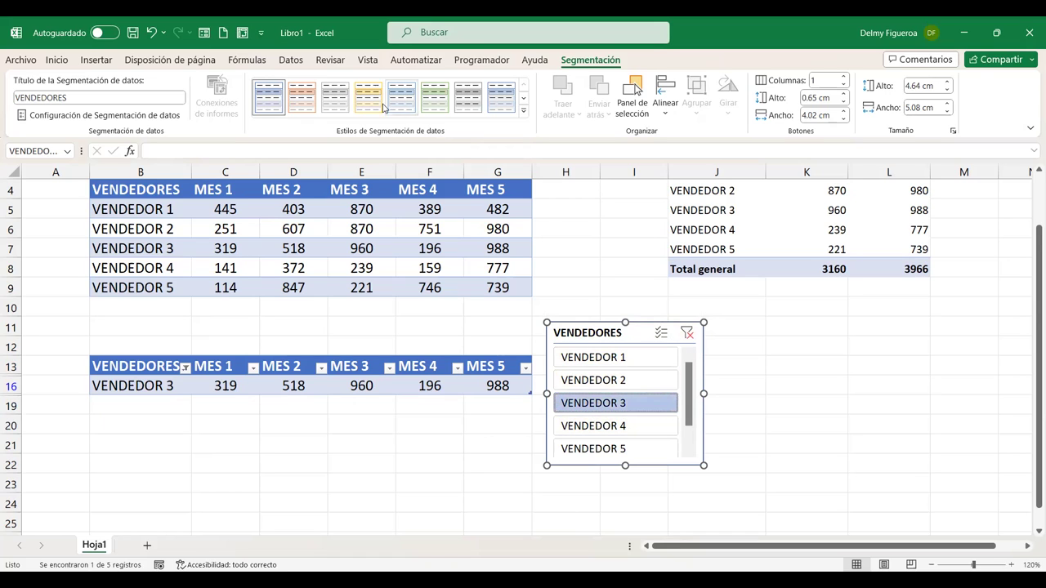
Apply the first Oscuro slicer style and bring up the Selection pane listing VENDEDORES.
click(524, 114)
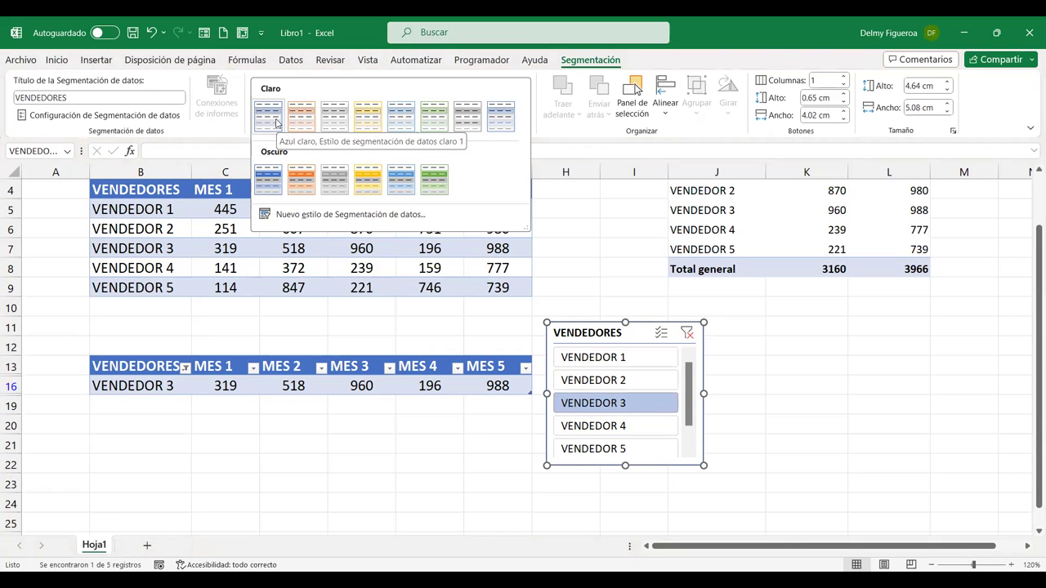
click(270, 191)
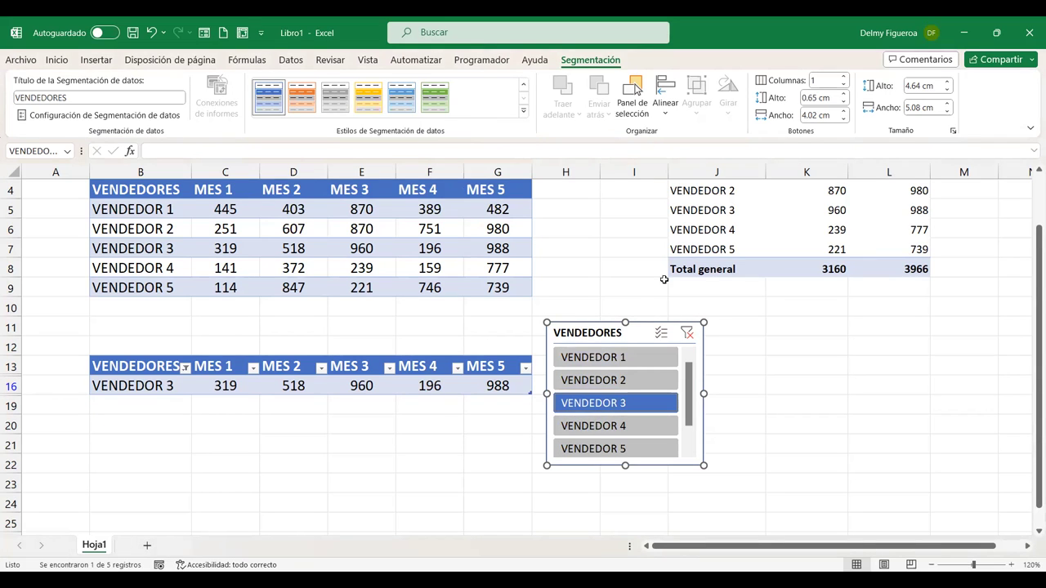
click(641, 111)
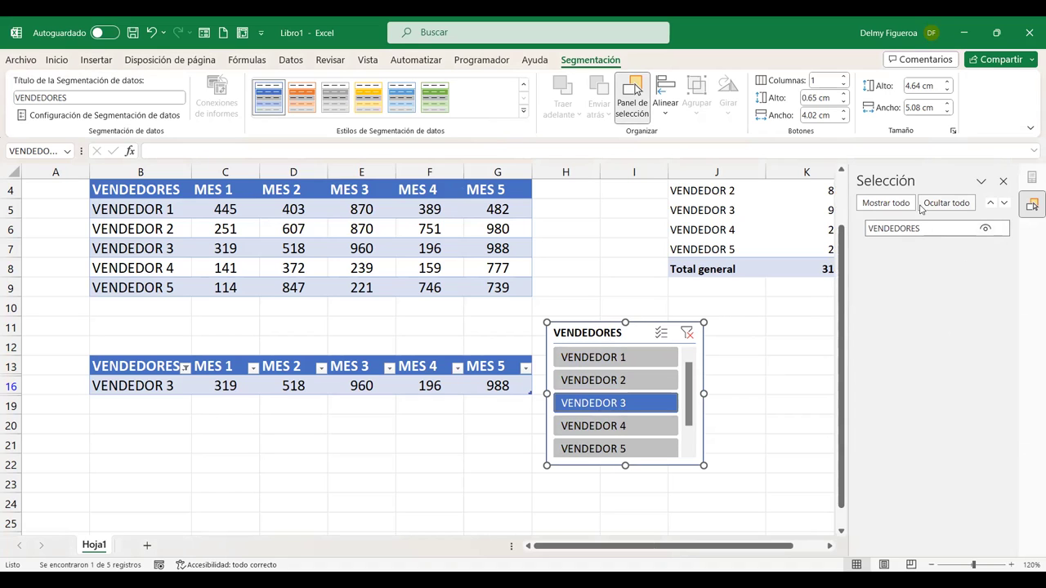
Hide and reshow all sheet objects via the Selection pane, close it, and reselect the slicer.
click(948, 203)
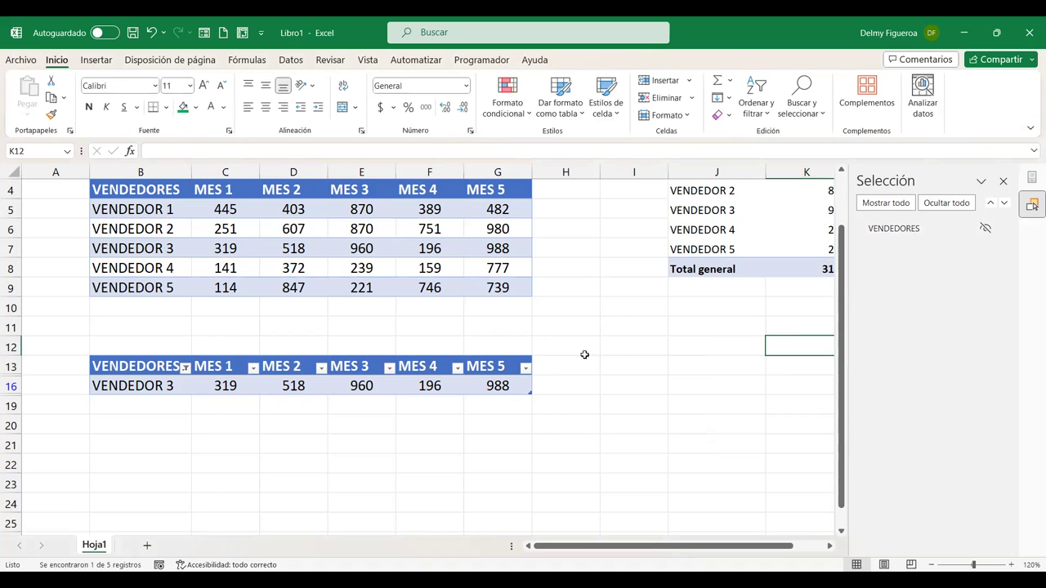
click(901, 204)
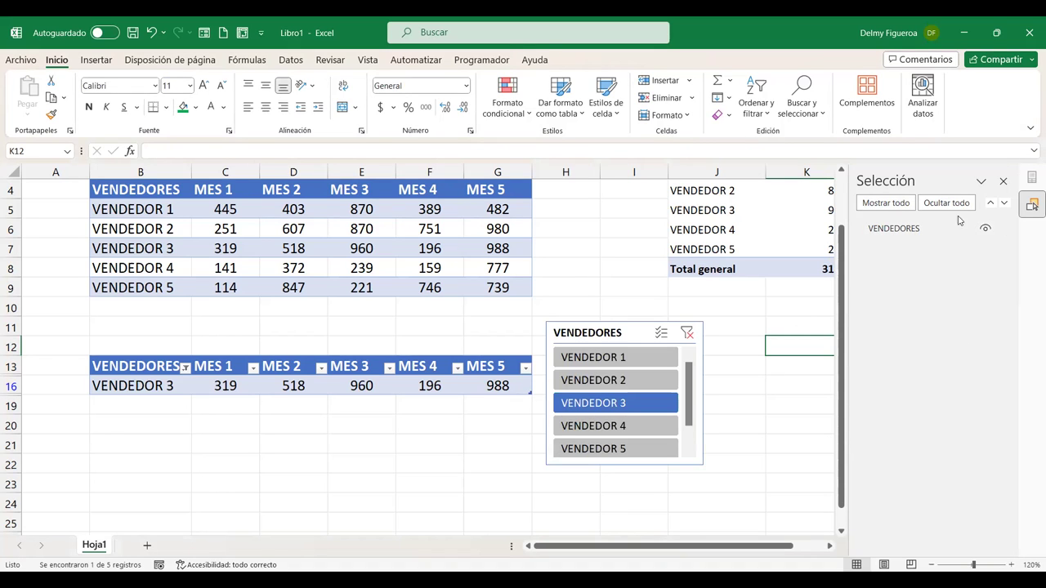
click(1003, 181)
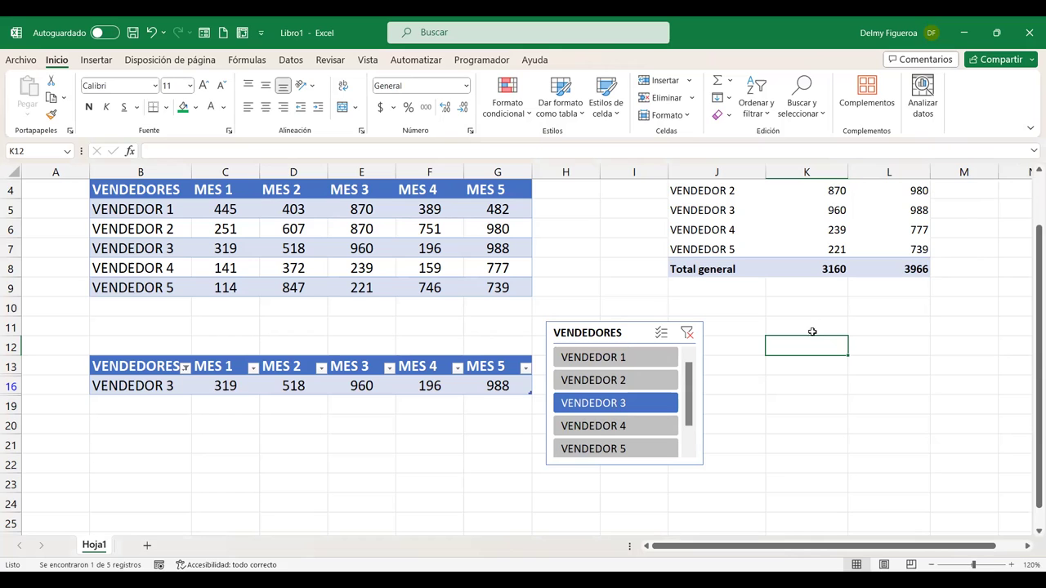
click(601, 332)
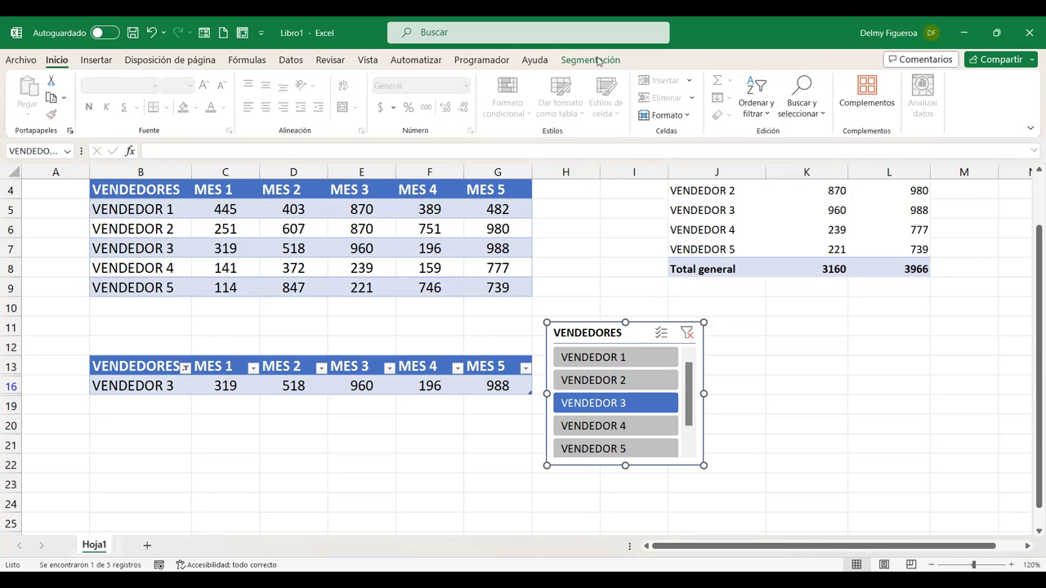
click(596, 60)
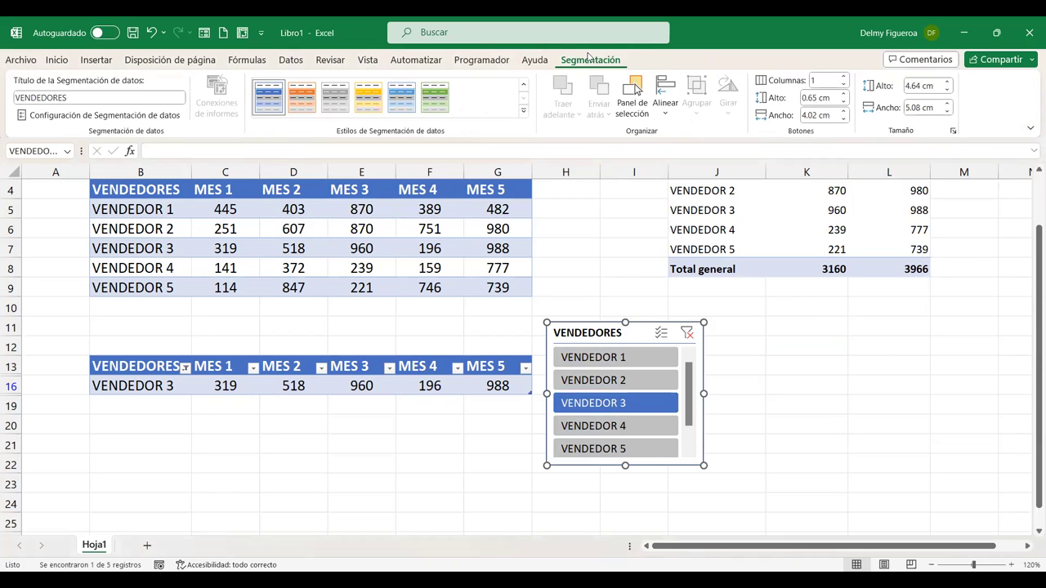
Arrange the slicer buttons in 3 columns and resize the slicer to 9.12 cm by 2.49 cm.
click(668, 118)
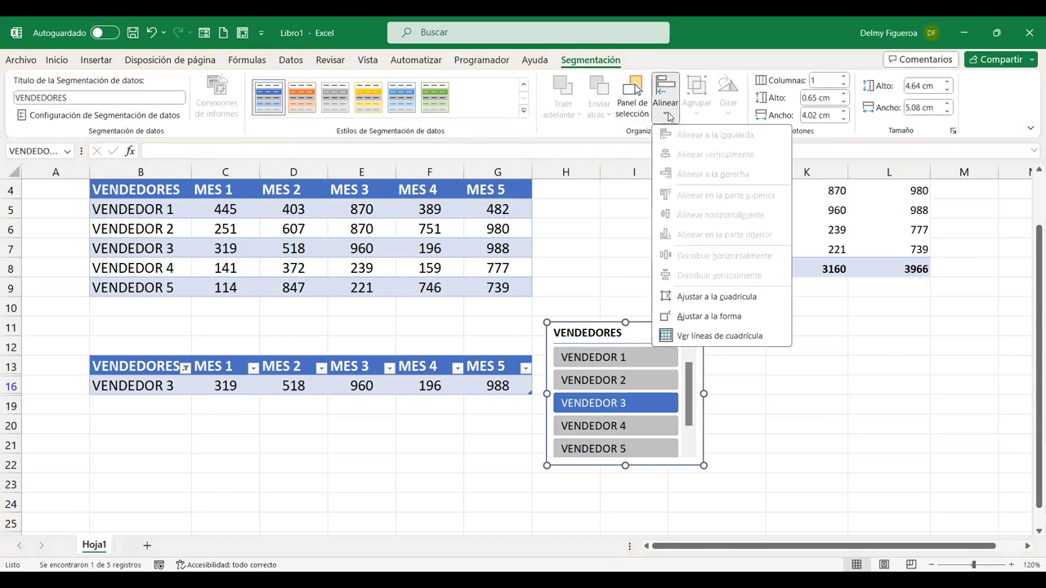
click(668, 117)
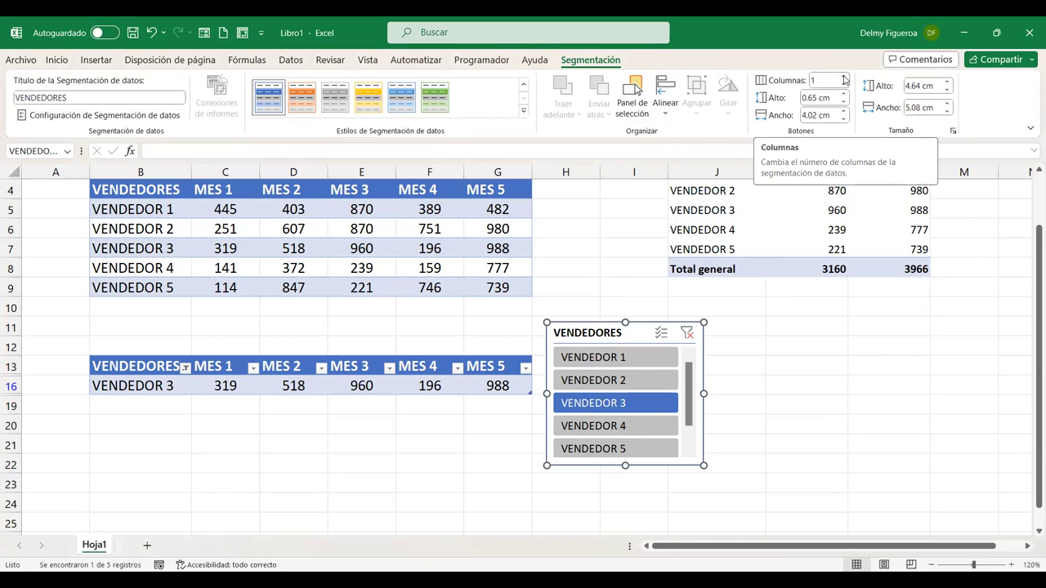
click(844, 76)
mouse_move(704, 393)
mouse_down()
mouse_move(752, 405)
mouse_move(780, 394)
mouse_up()
drag(663, 465, 664, 419)
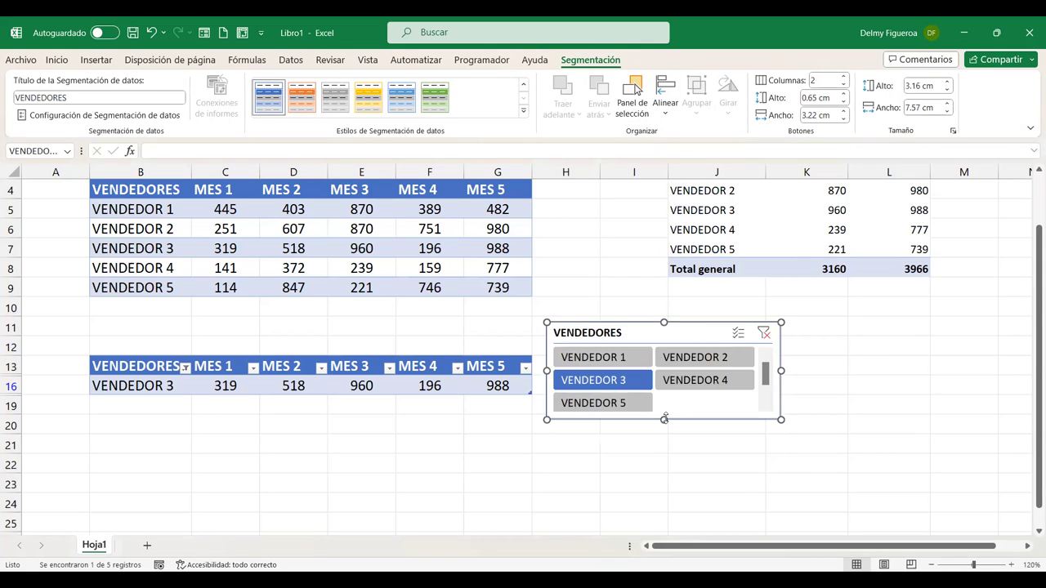
click(844, 78)
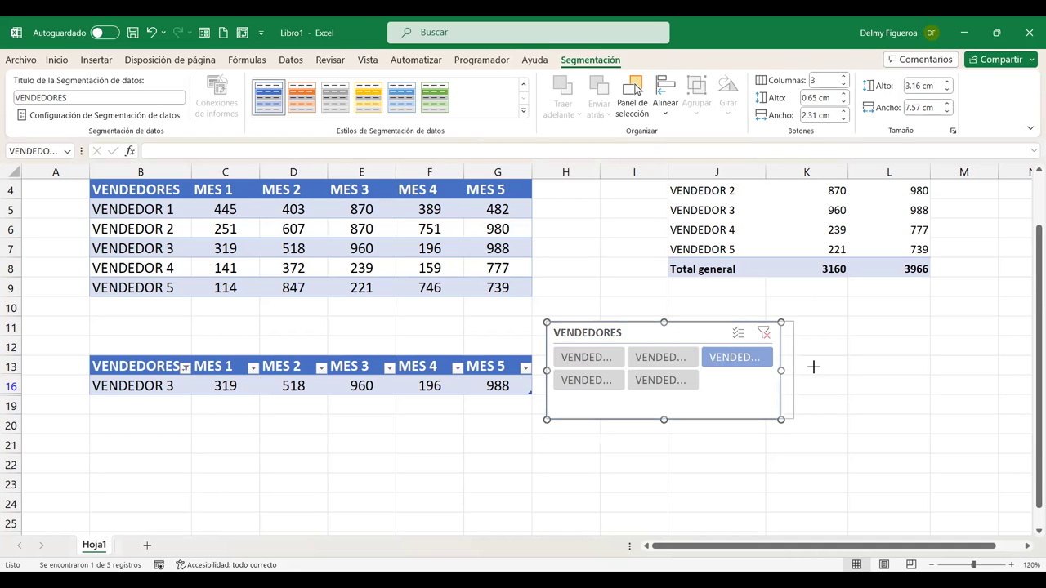
drag(813, 366, 828, 369)
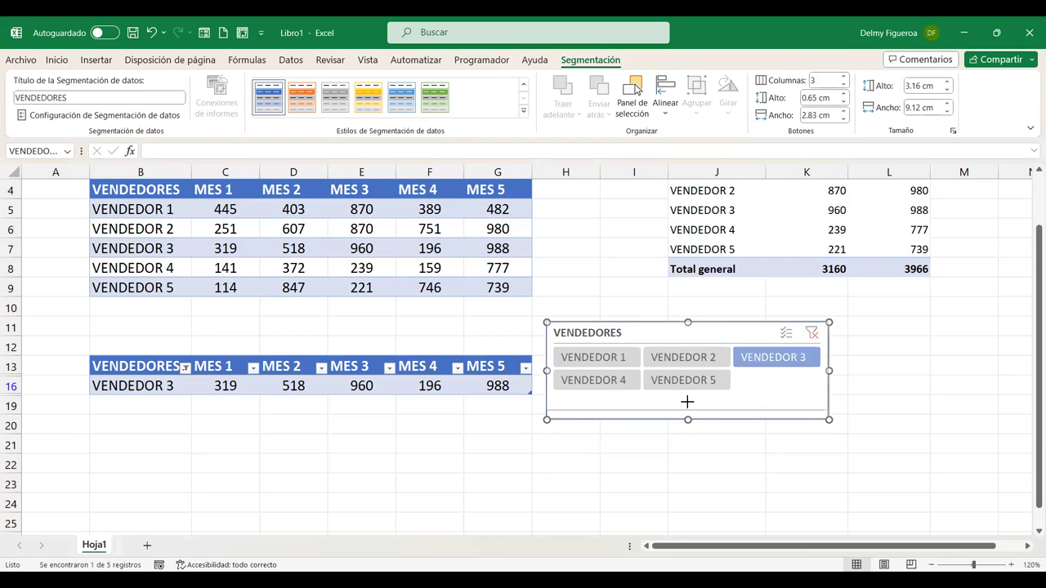
drag(687, 401, 687, 399)
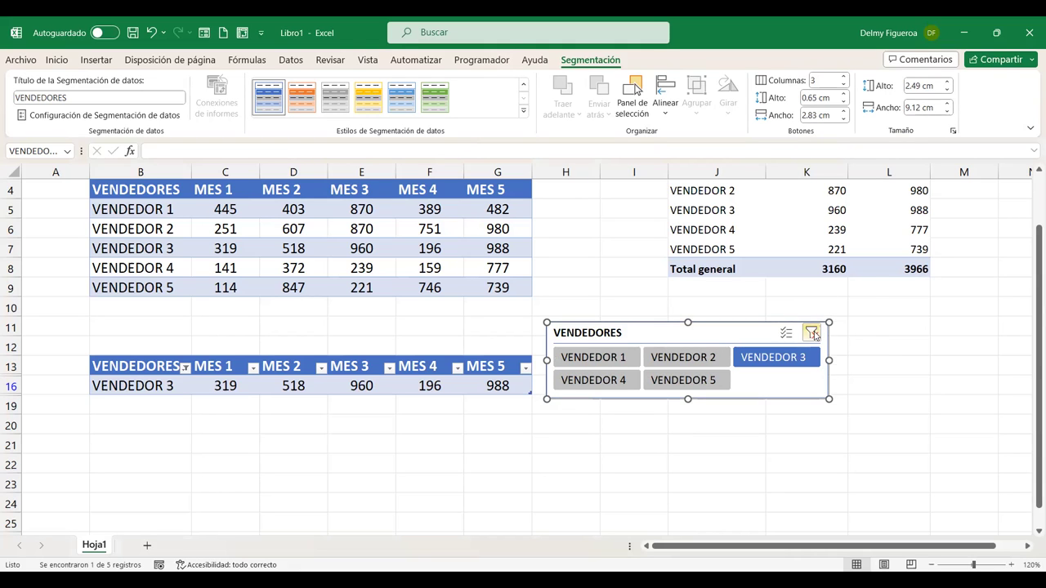
Clear the slicer filter and bring up the lower table's Diseño de tabla settings, checking export and refresh options.
click(814, 335)
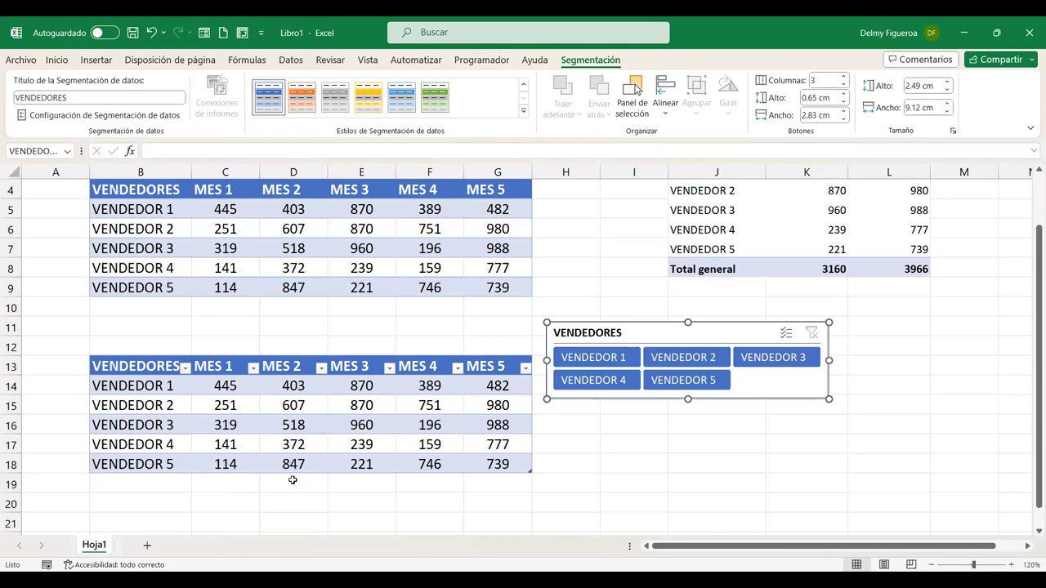
click(356, 403)
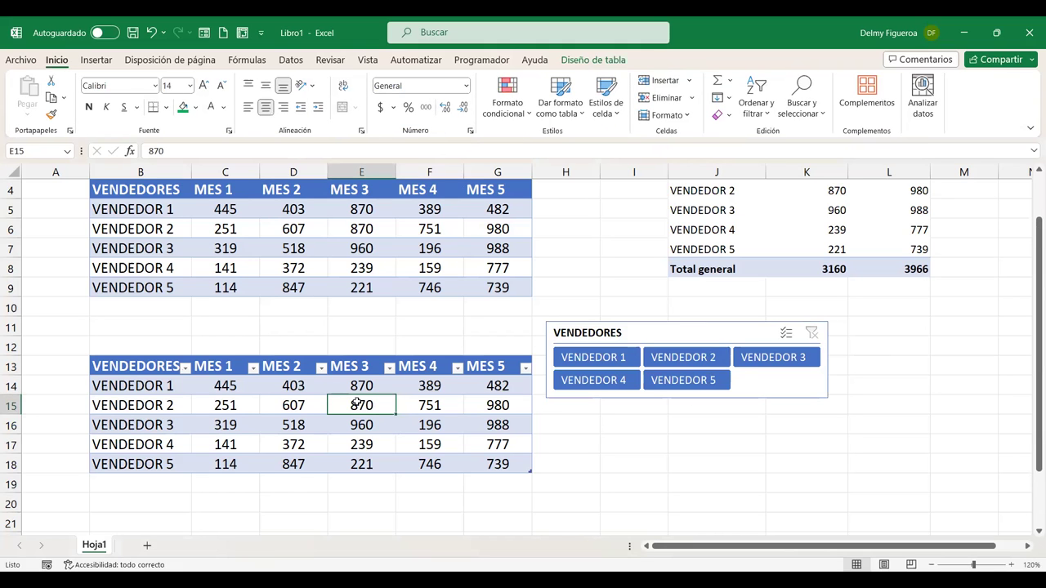
click(614, 66)
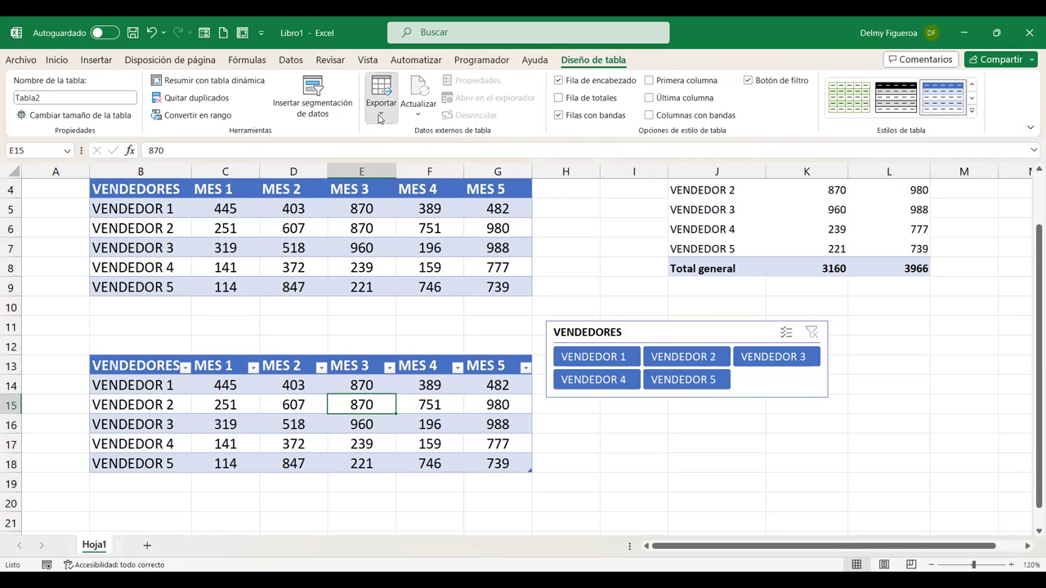
click(379, 119)
click(415, 117)
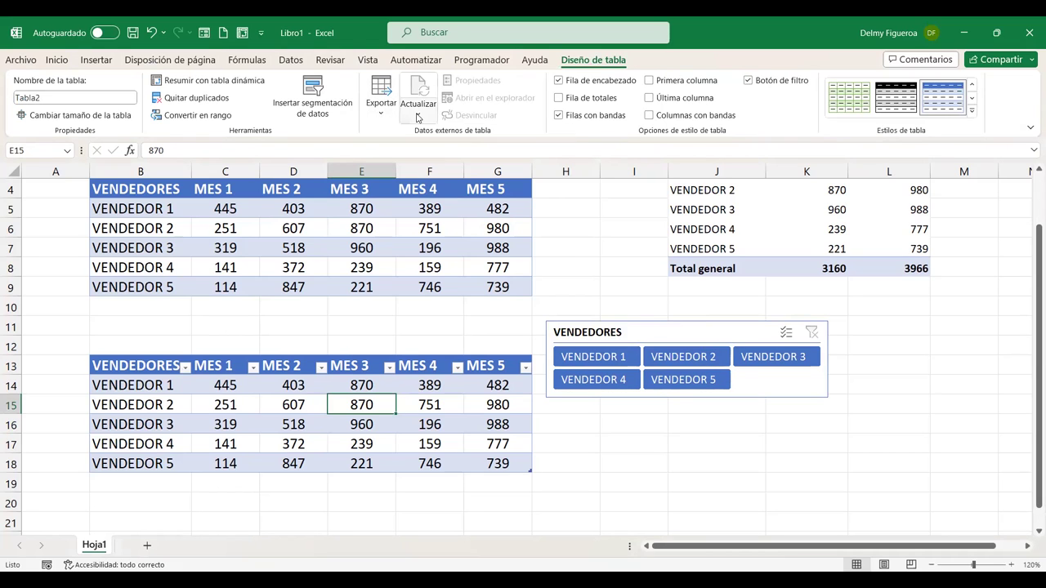
click(417, 118)
click(417, 117)
Hide the lower table's header row, then restore it.
click(559, 81)
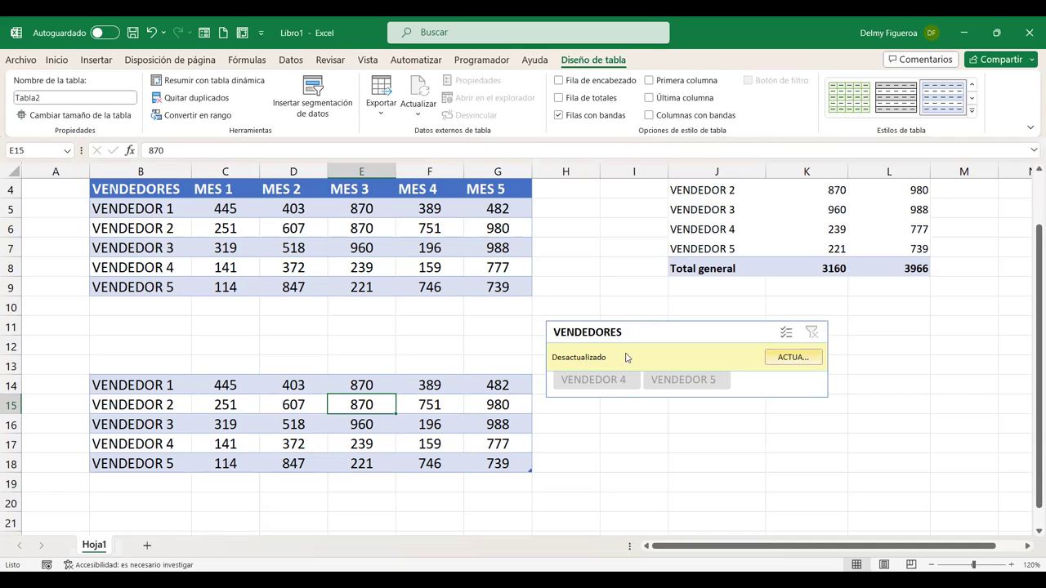
mouse_move(595, 335)
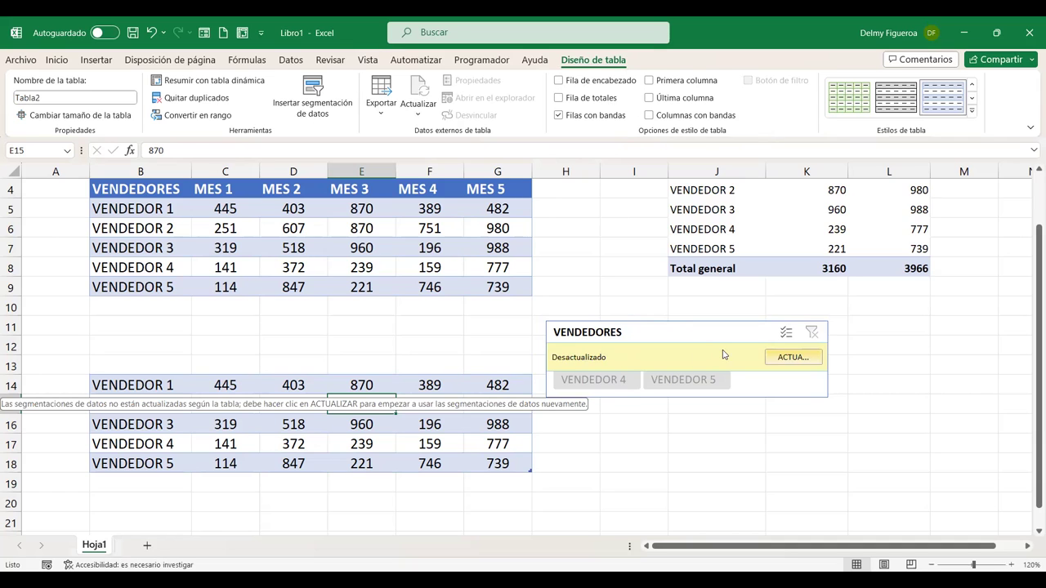
click(558, 81)
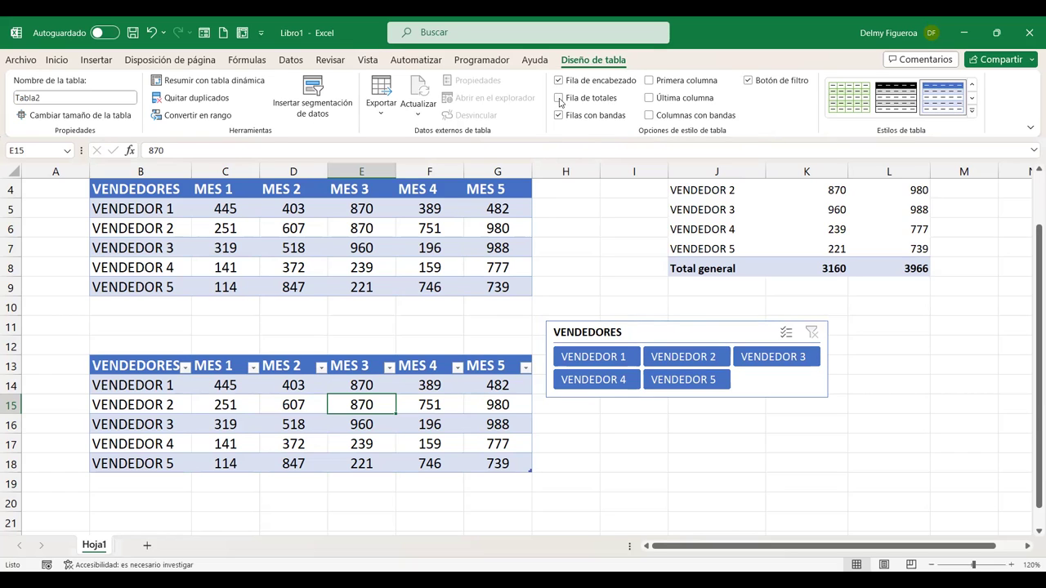
Try the total row and banded rows, ending with no total row and banded rows on.
click(559, 98)
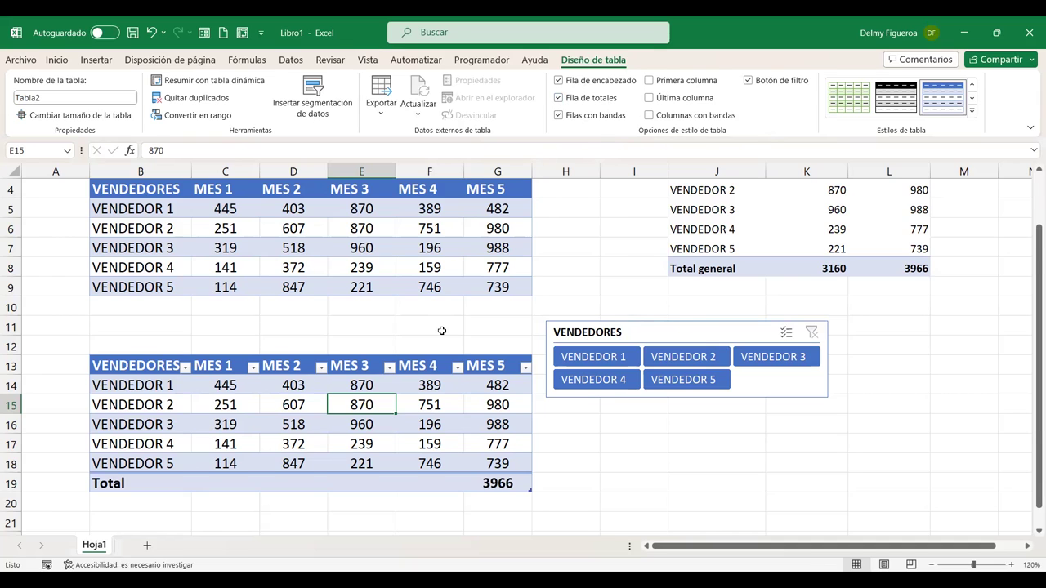
scroll(442, 330, down, 1)
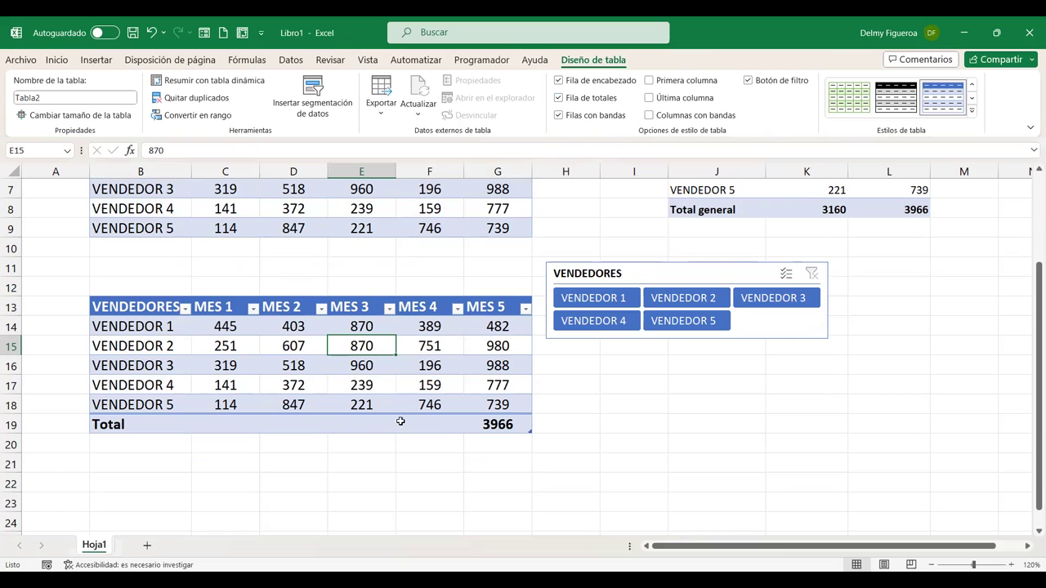
click(559, 98)
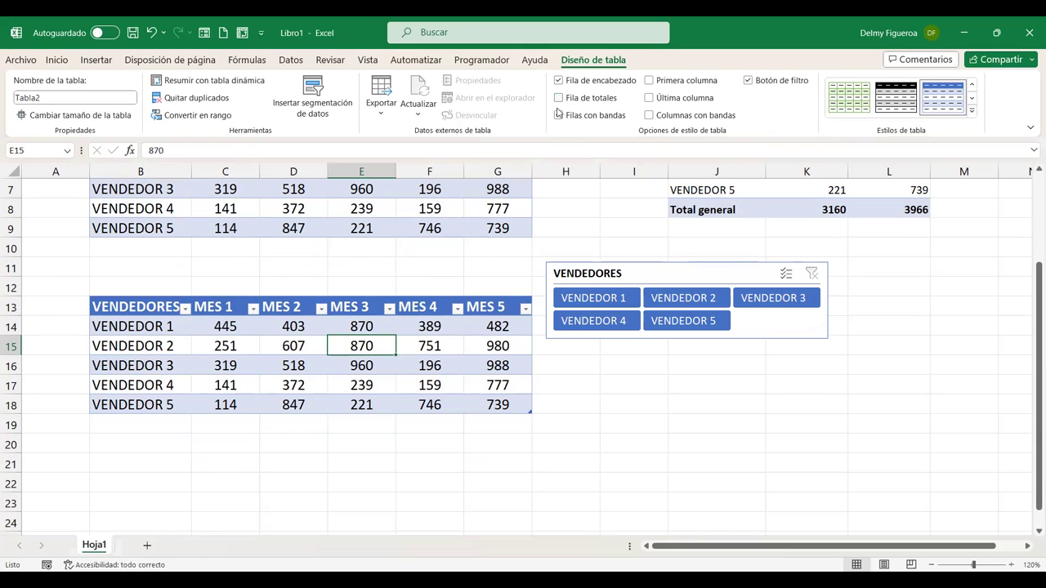
click(559, 119)
click(559, 116)
click(558, 117)
Bold the first and last columns, and test banded columns and filter buttons, leaving columns unbanded.
click(650, 81)
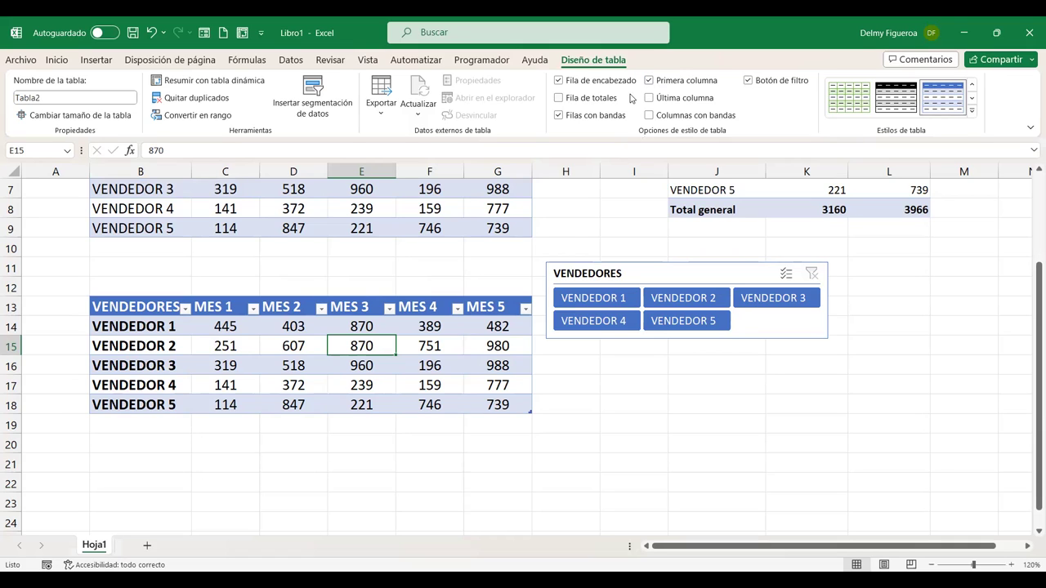
click(649, 98)
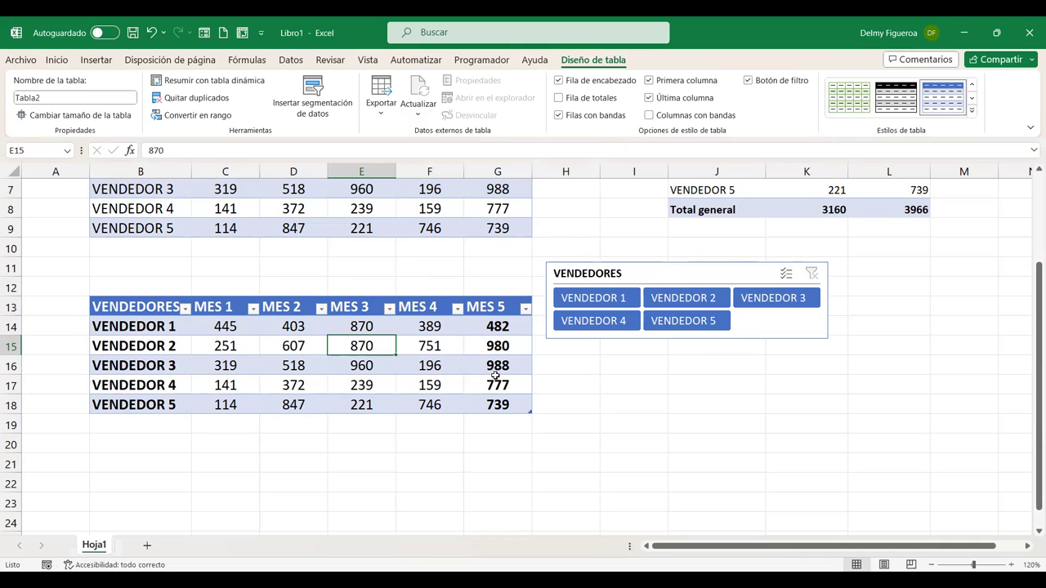
click(649, 115)
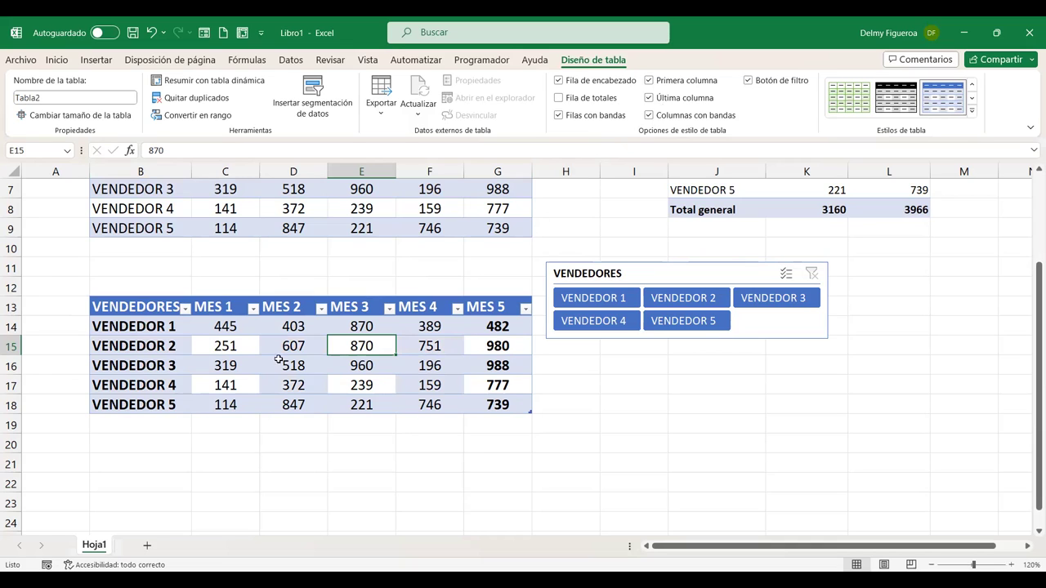
click(650, 115)
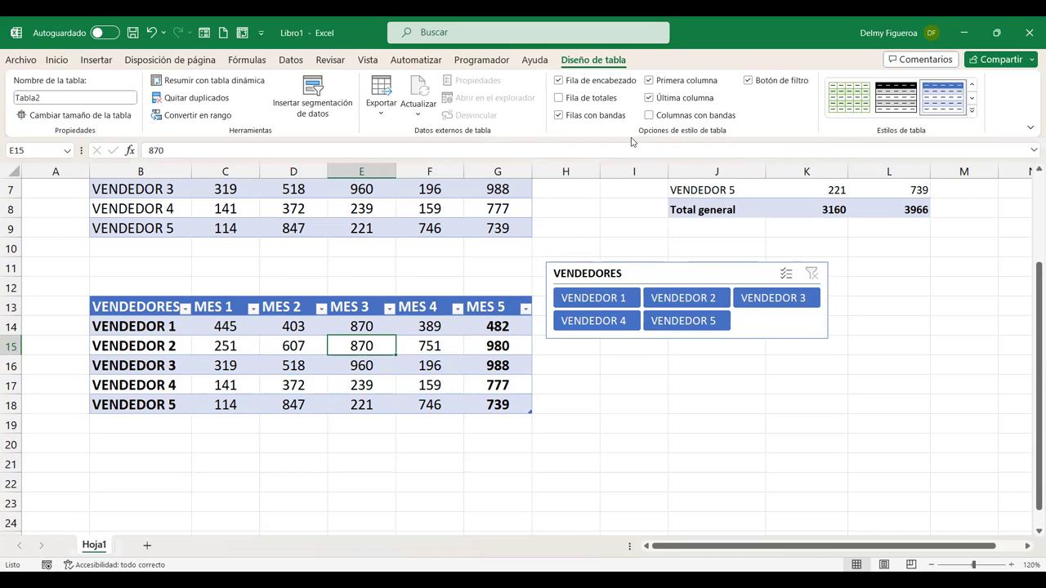
click(649, 115)
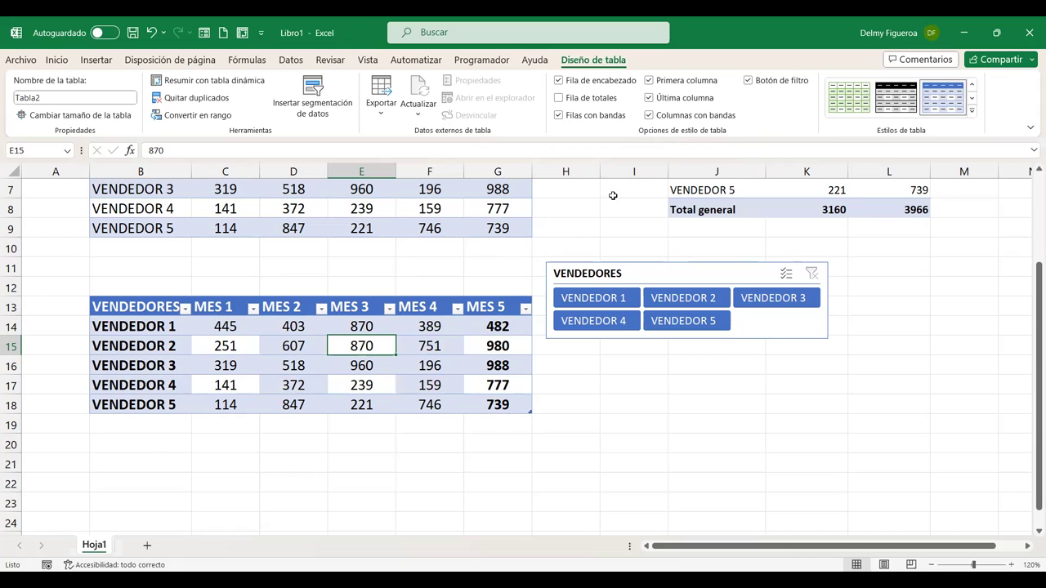
click(649, 116)
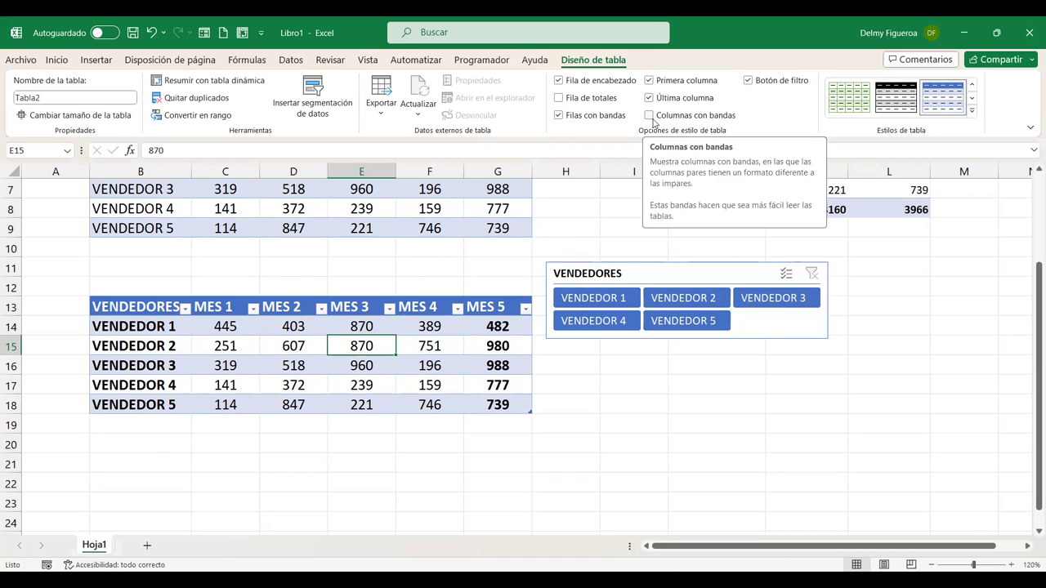
click(747, 83)
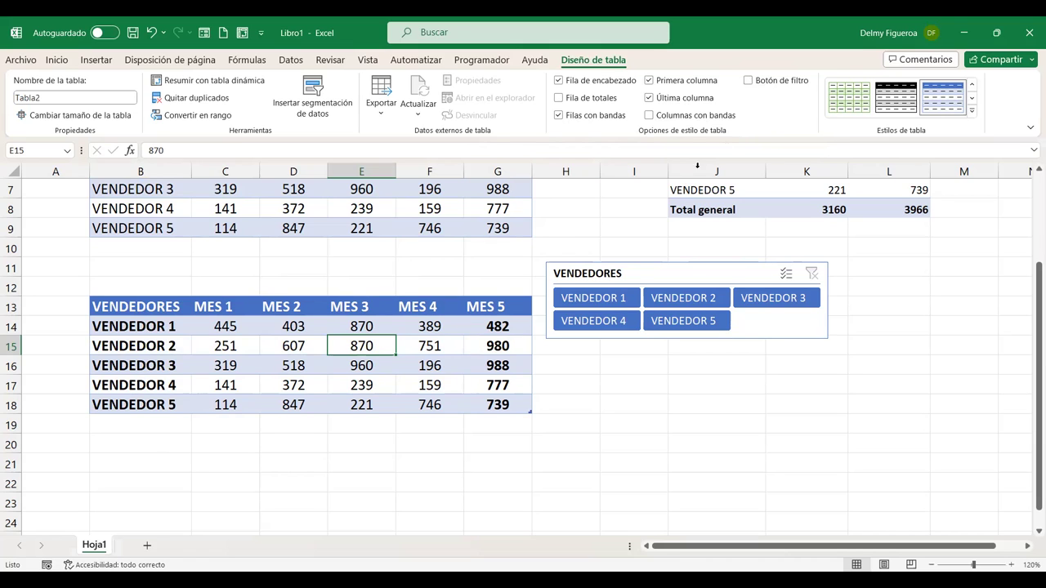
click(749, 82)
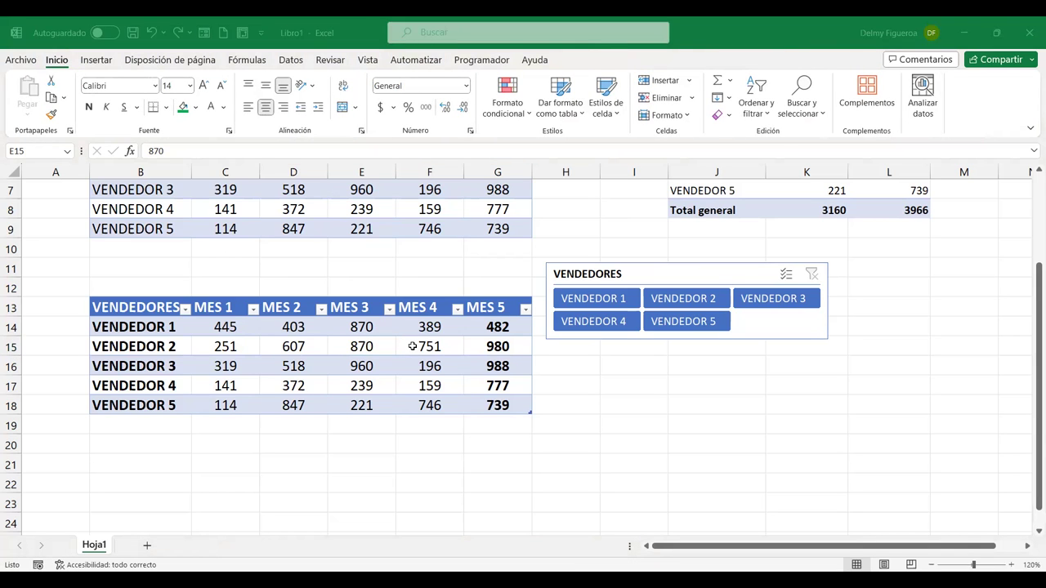
Format the upper range B4:G9 as a table with headers in the first Medio style, creating Tabla3.
click(442, 304)
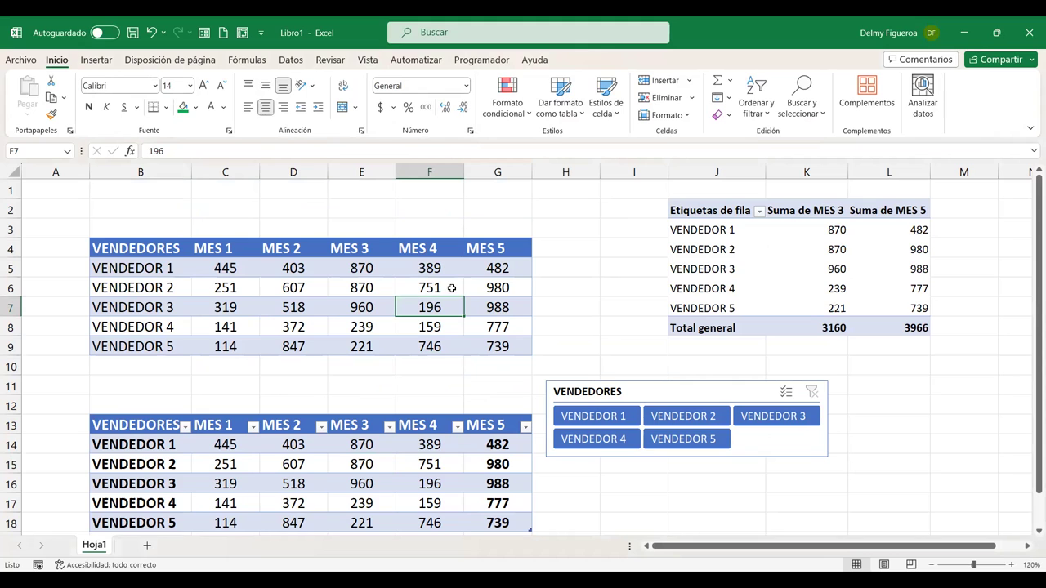
click(576, 119)
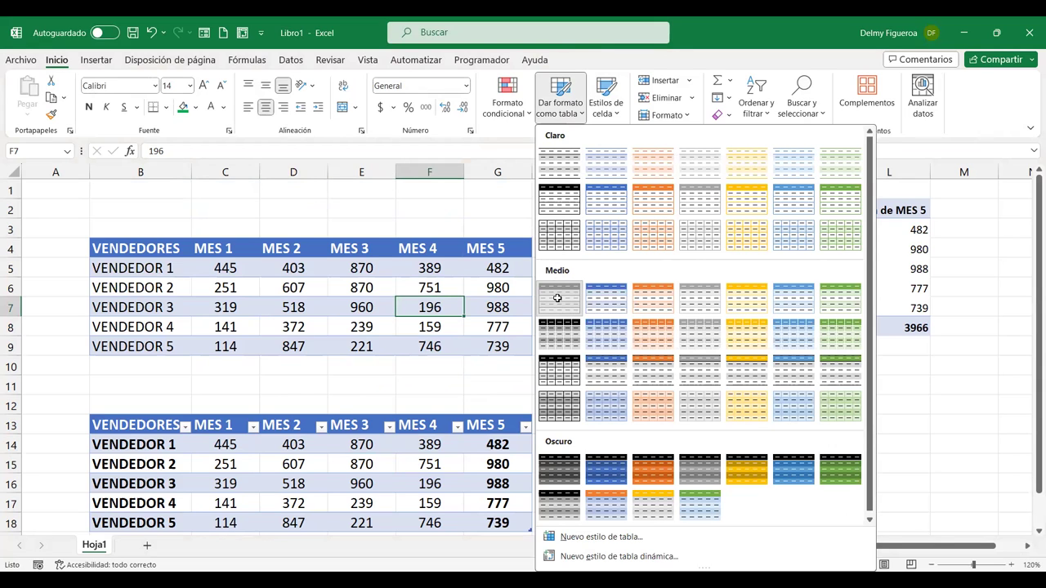
click(570, 286)
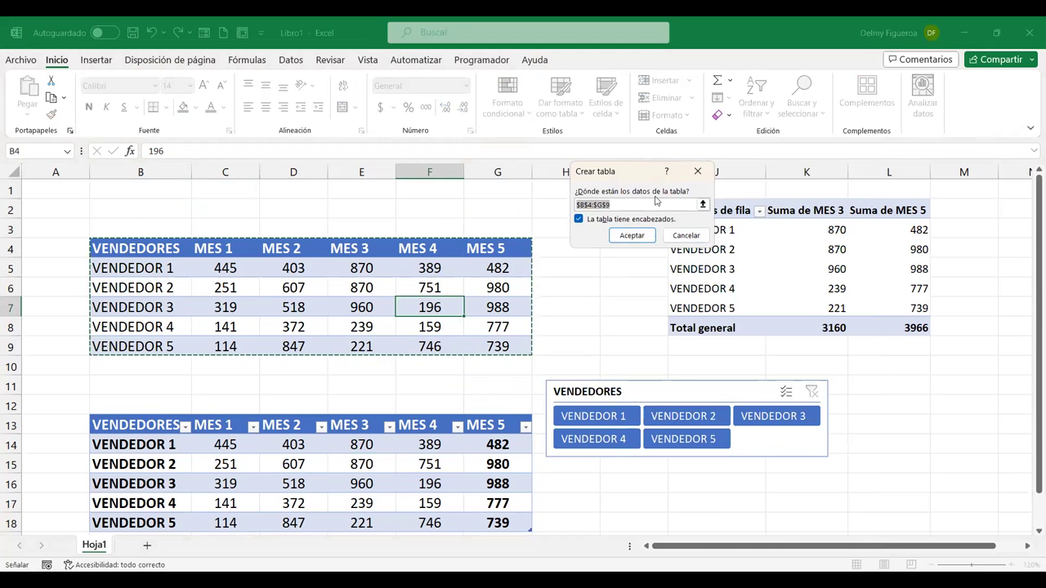
click(625, 235)
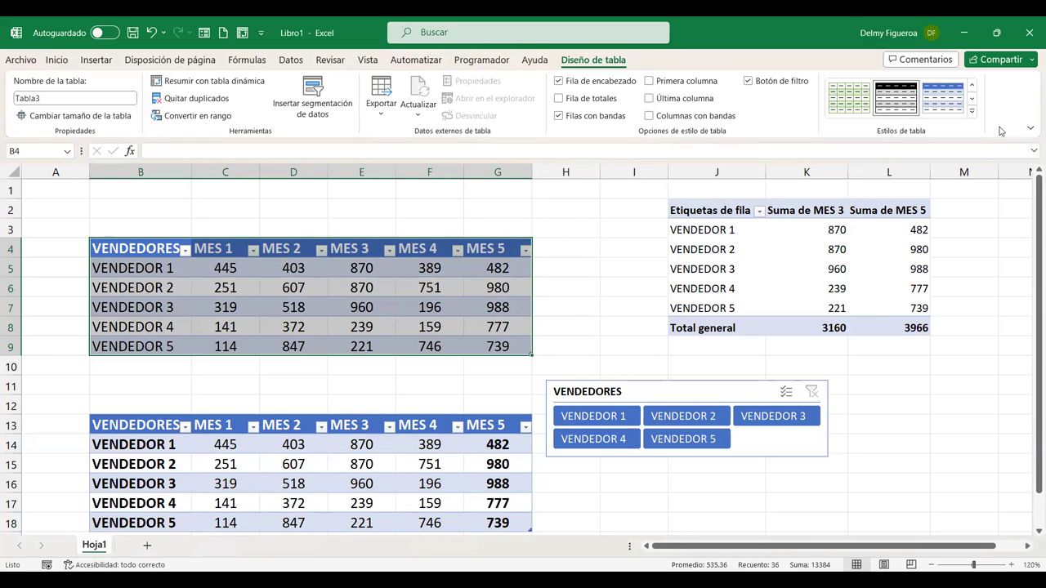
Apply the green Estilo de tabla medio 14 style to the whole upper sales table.
click(971, 115)
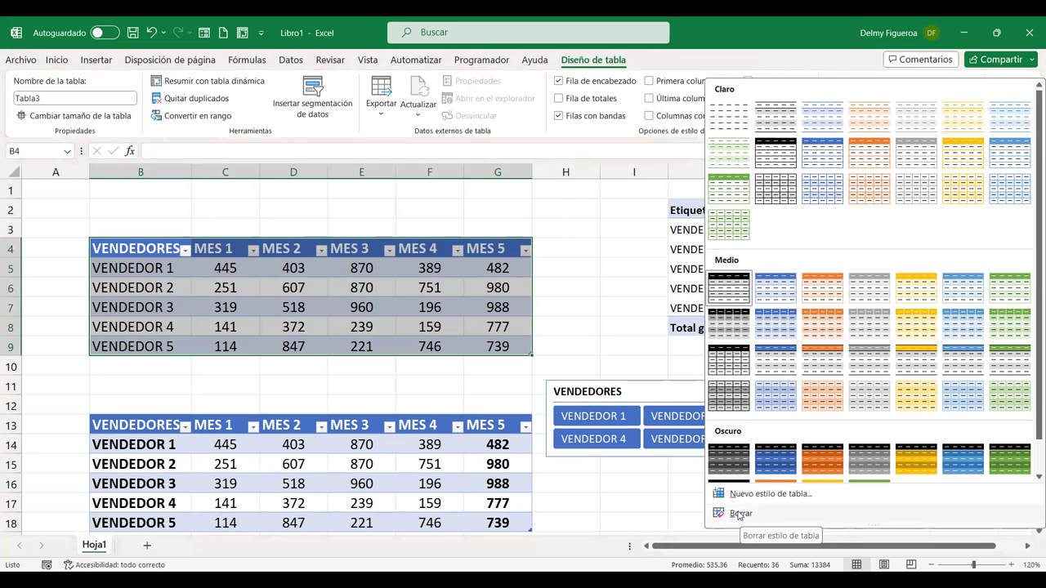
key(Escape)
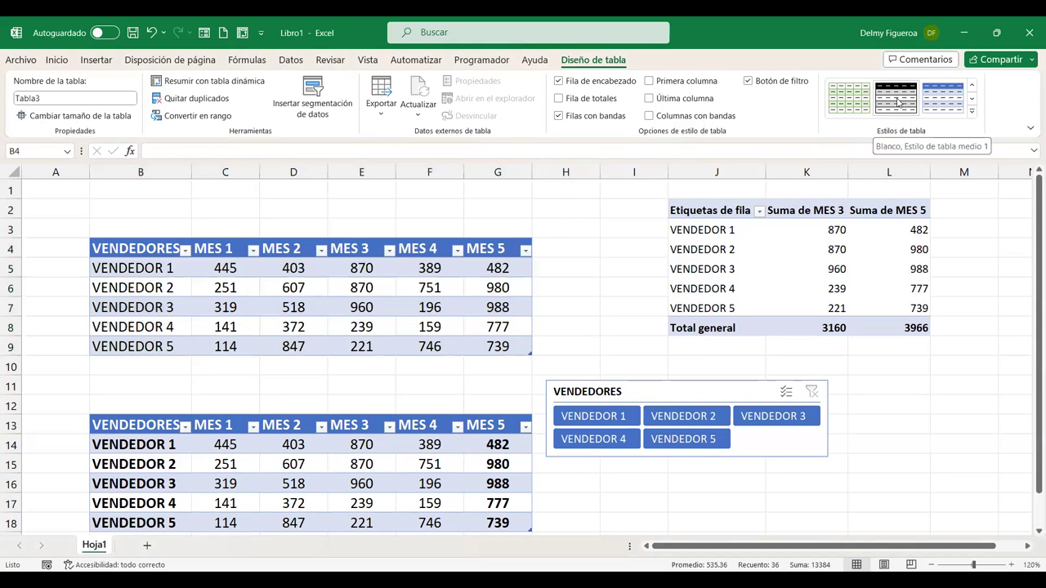
key(ctrl+a)
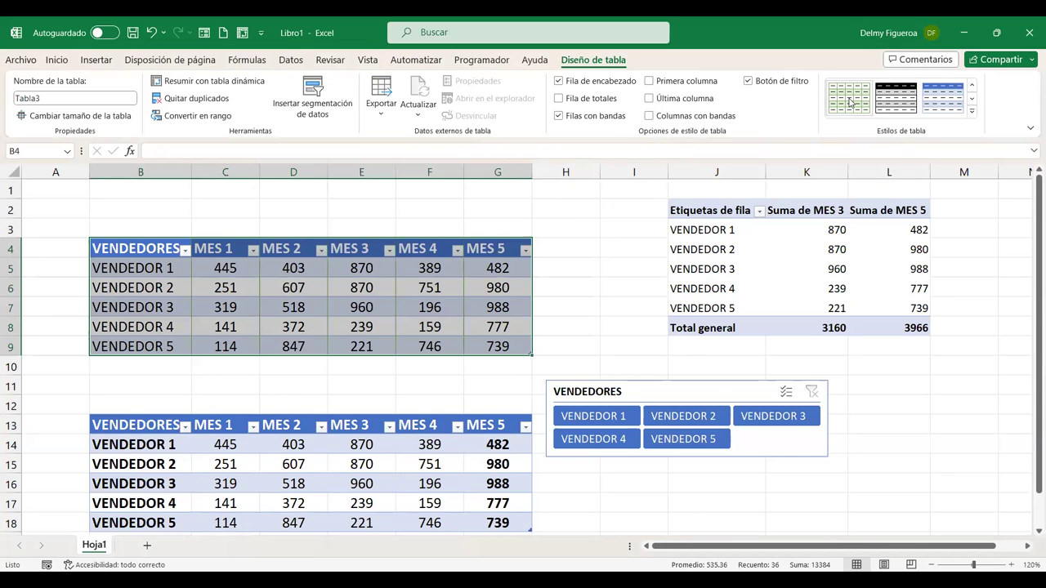
click(972, 114)
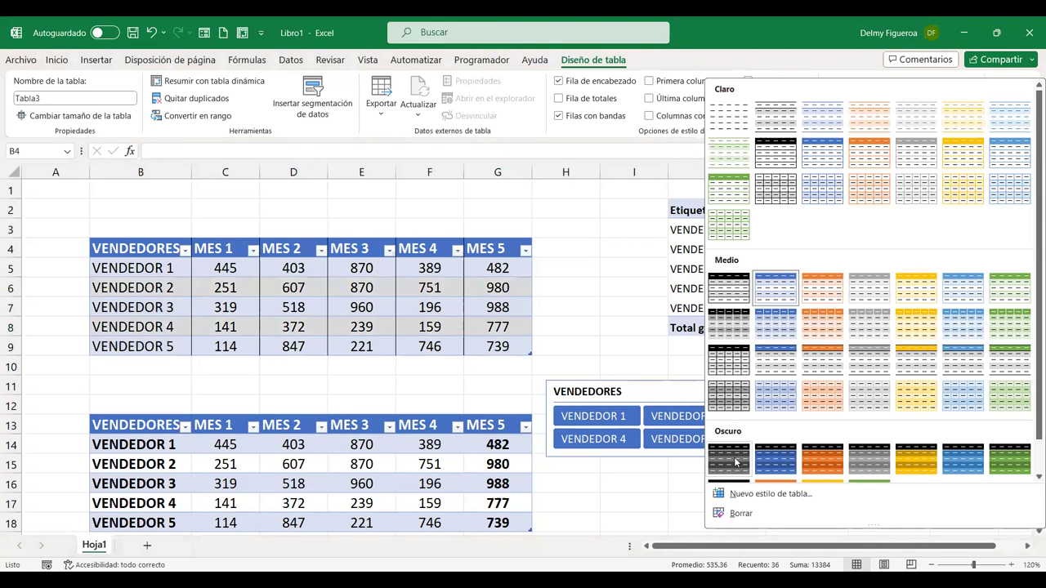
scroll(735, 425, down, 1)
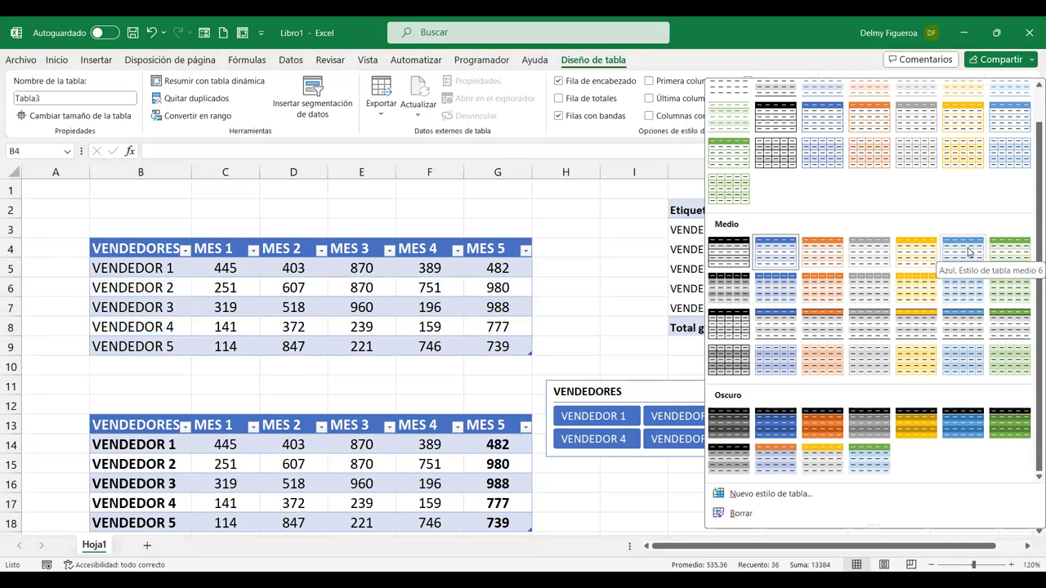
scroll(960, 241, up, 1)
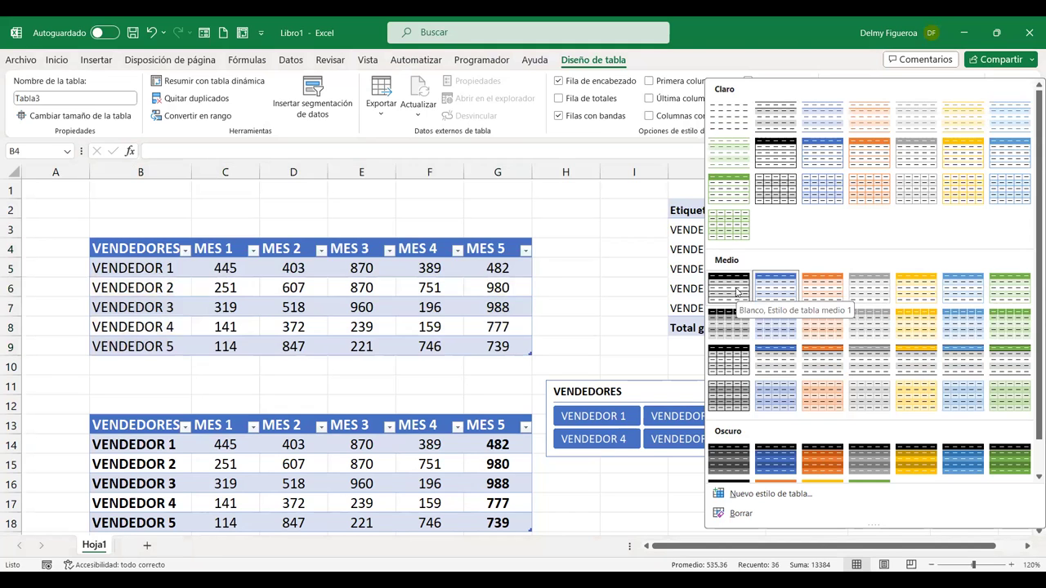
click(1004, 329)
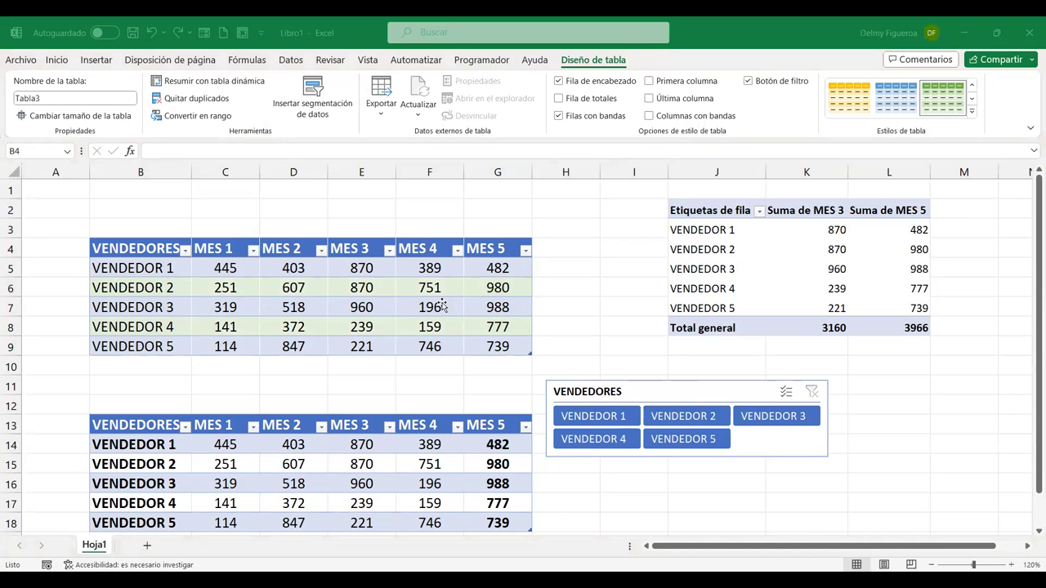
Copy the sales table B4:G9 and paste it at B22.
key(ctrl+a)
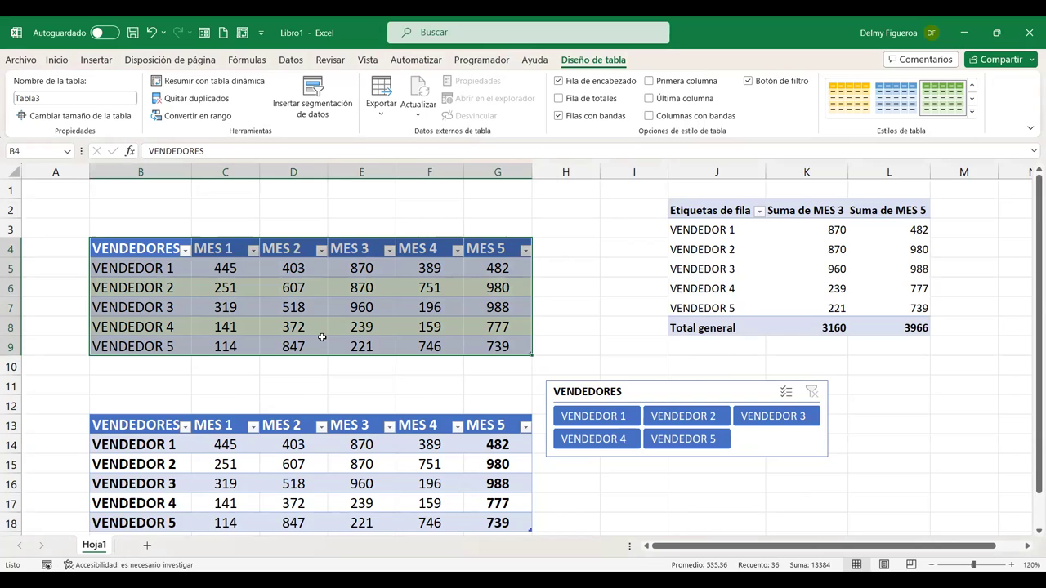
scroll(322, 337, down, 1)
key(ctrl+c)
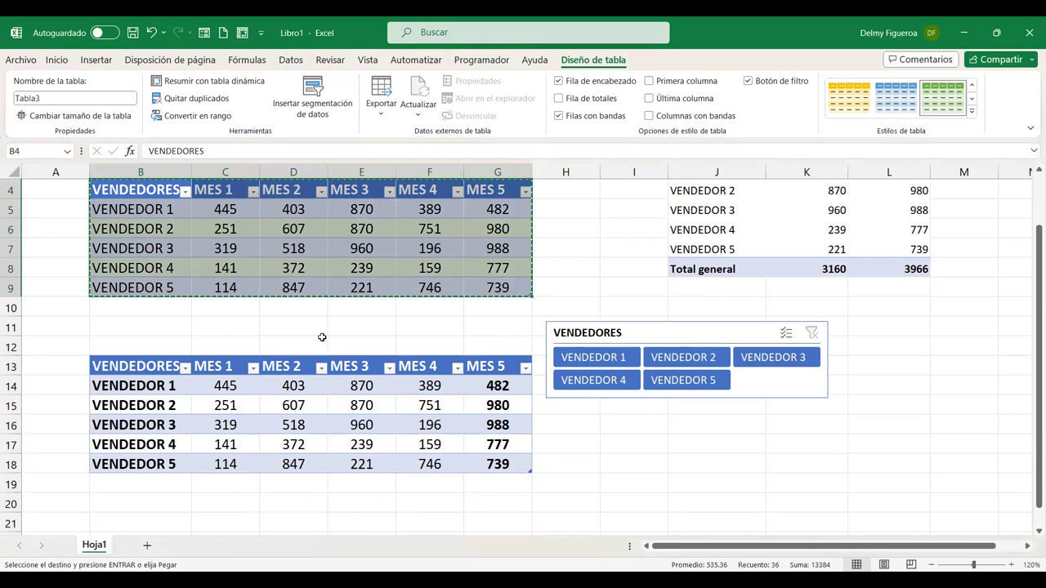
scroll(401, 265, down, 4)
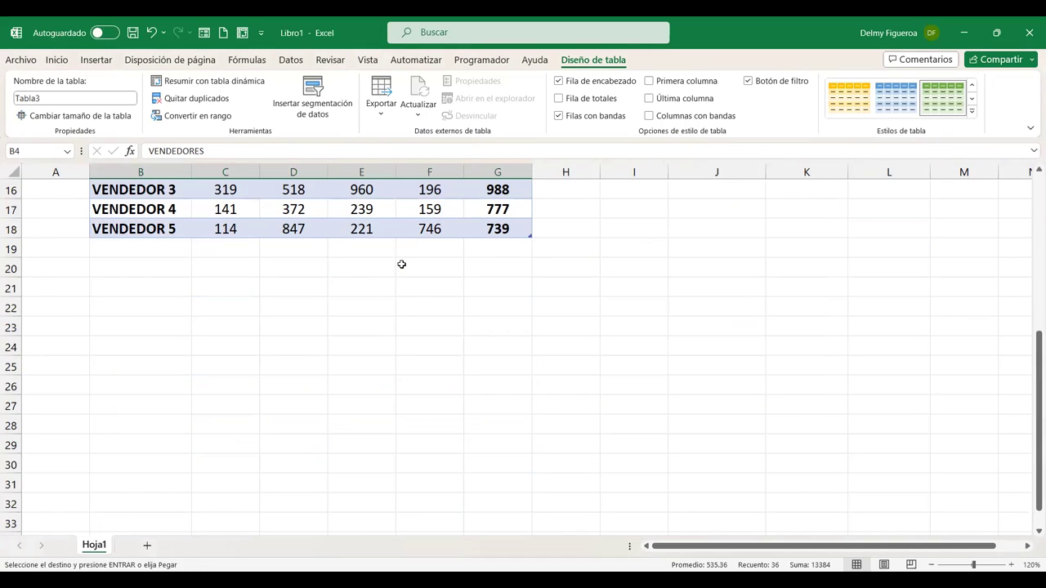
click(147, 304)
key(ctrl+v)
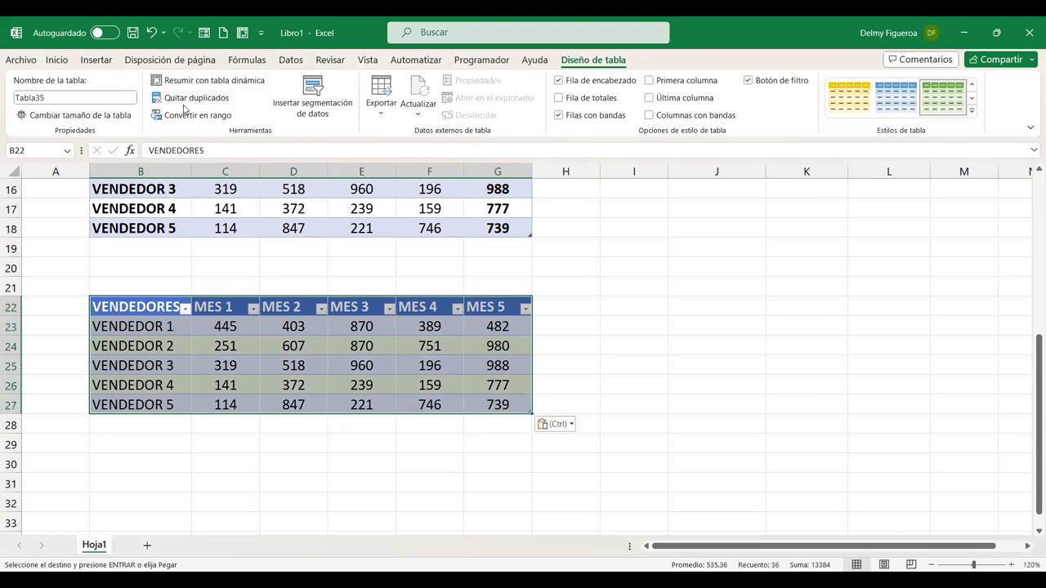
Convert the pasted table to a normal range and clear all its formatting.
click(195, 115)
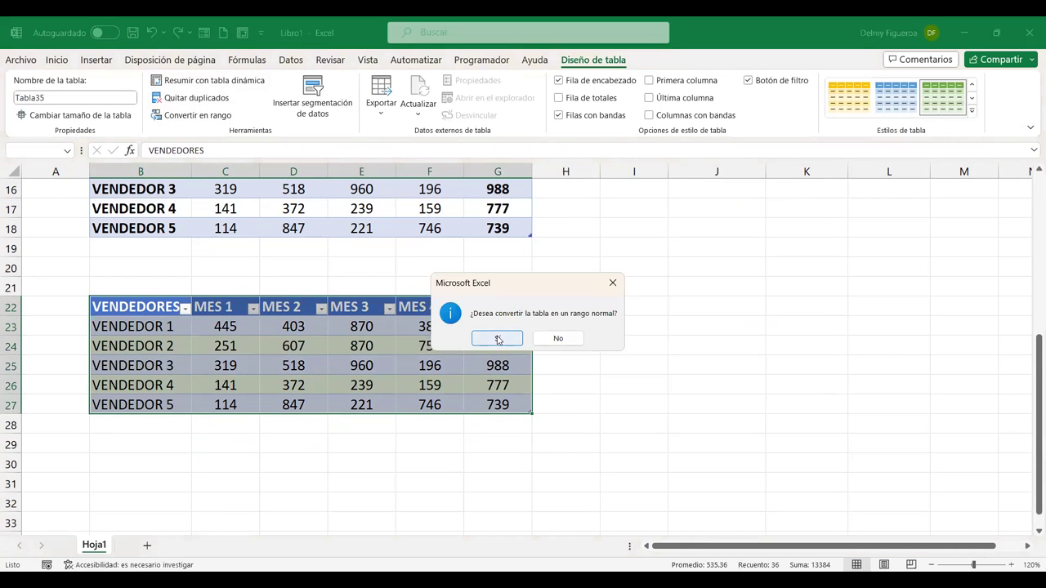
click(498, 338)
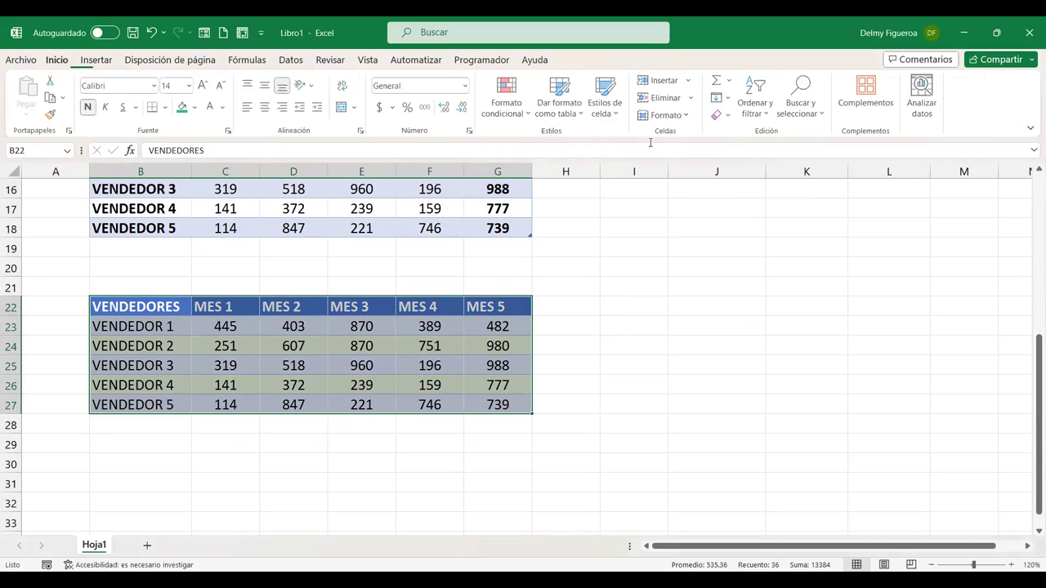
click(727, 119)
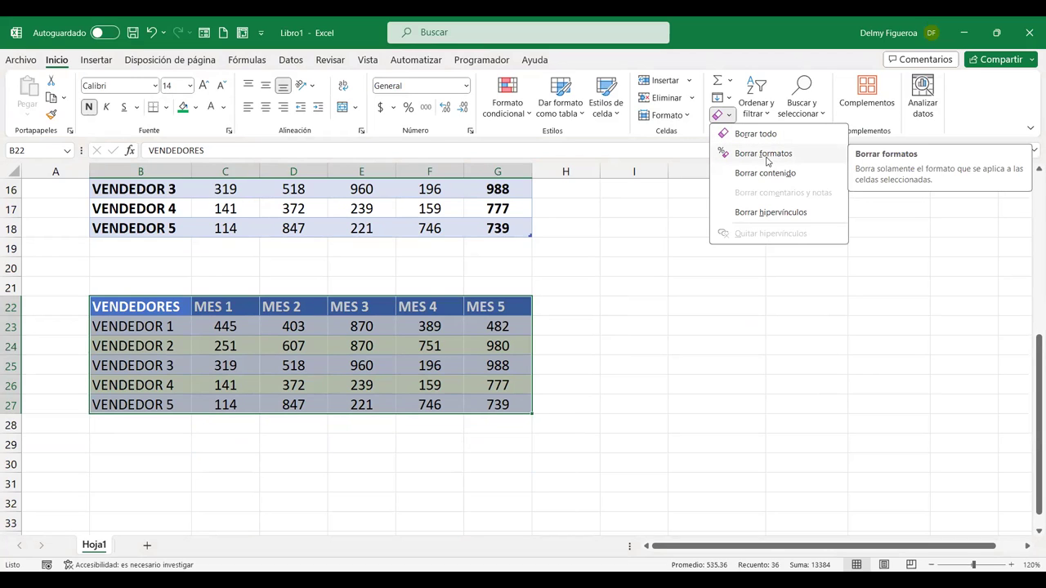
click(762, 154)
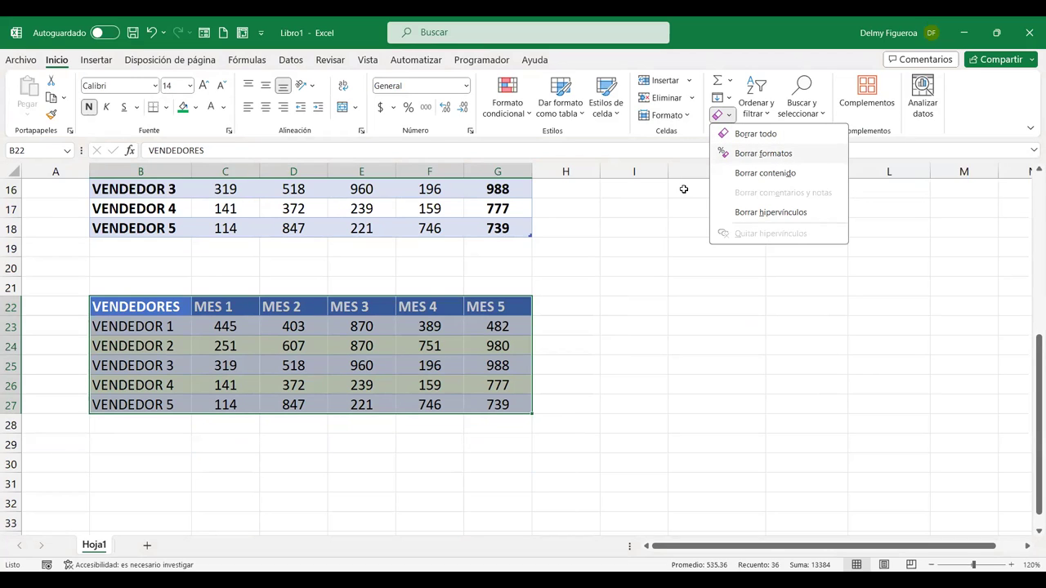
click(382, 367)
scroll(382, 367, up, 1)
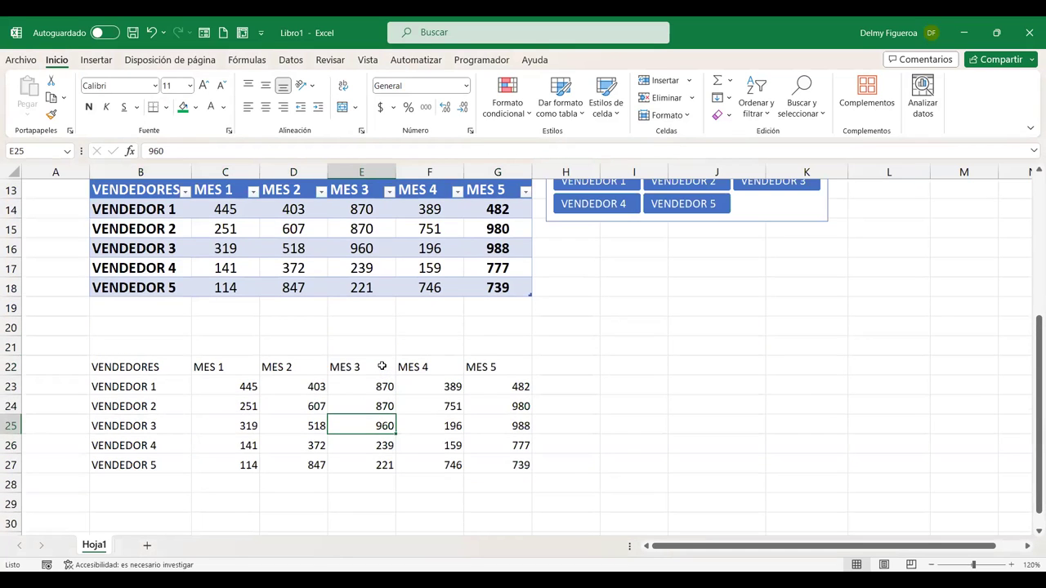
scroll(382, 367, down, 2)
scroll(381, 366, down, 1)
scroll(380, 365, up, 1)
scroll(384, 359, up, 1)
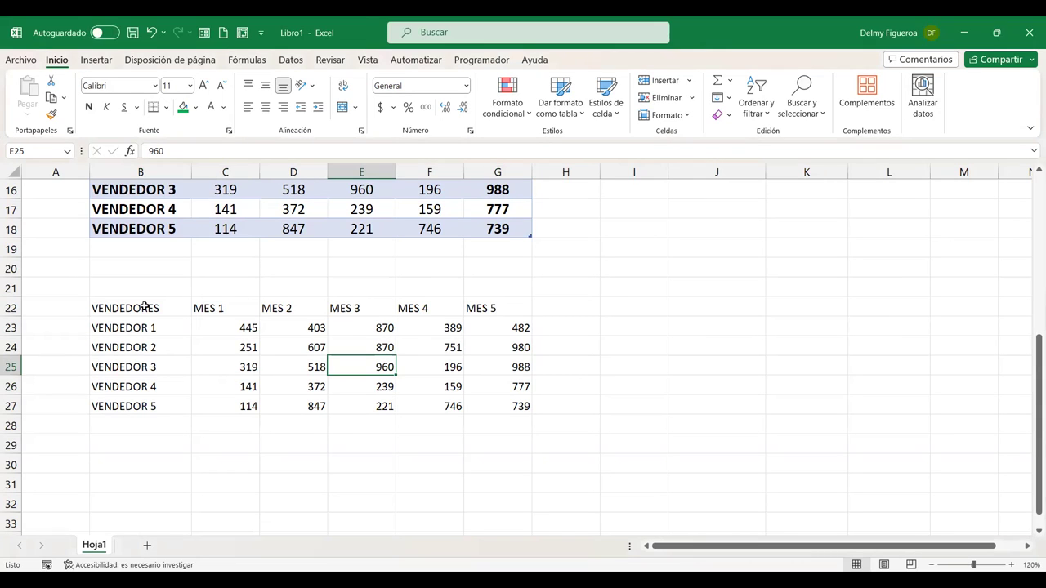
scroll(154, 338, up, 1)
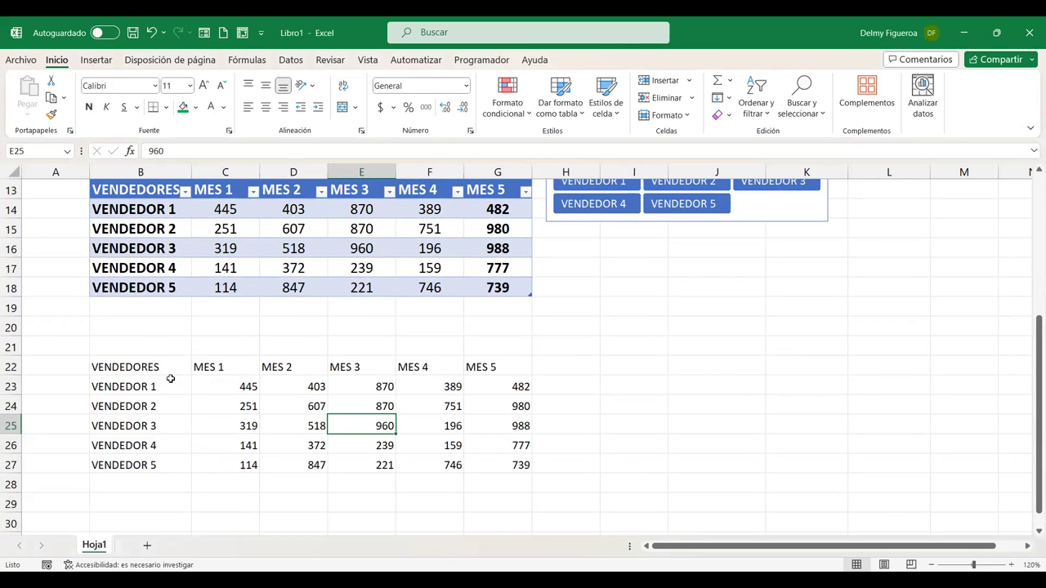
mouse_move(147, 367)
mouse_down()
mouse_move(498, 444)
mouse_move(501, 459)
mouse_up()
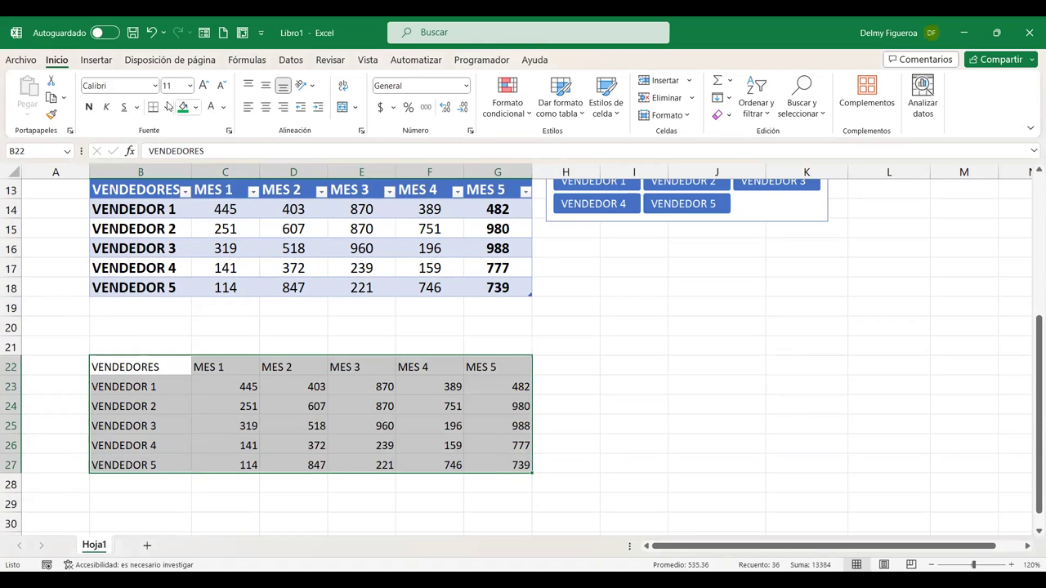
click(165, 107)
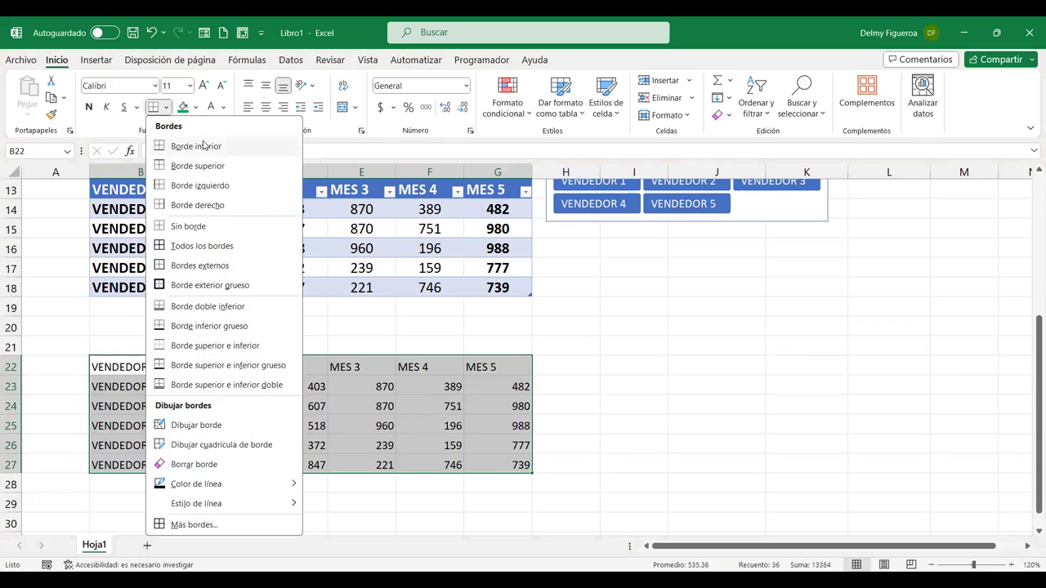
click(195, 107)
click(214, 107)
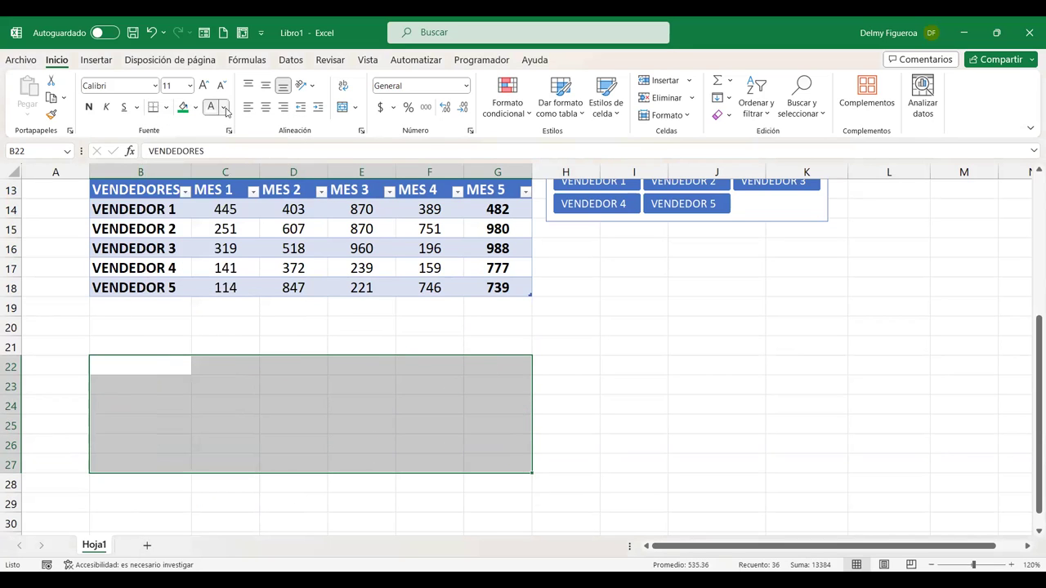
click(224, 108)
key(Escape)
key(ctrl+z)
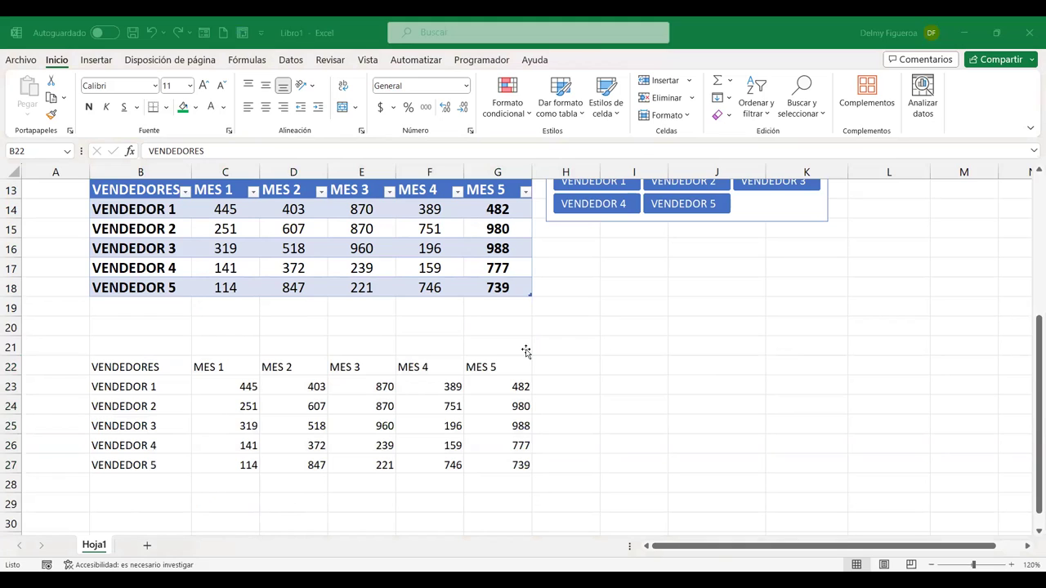
click(400, 266)
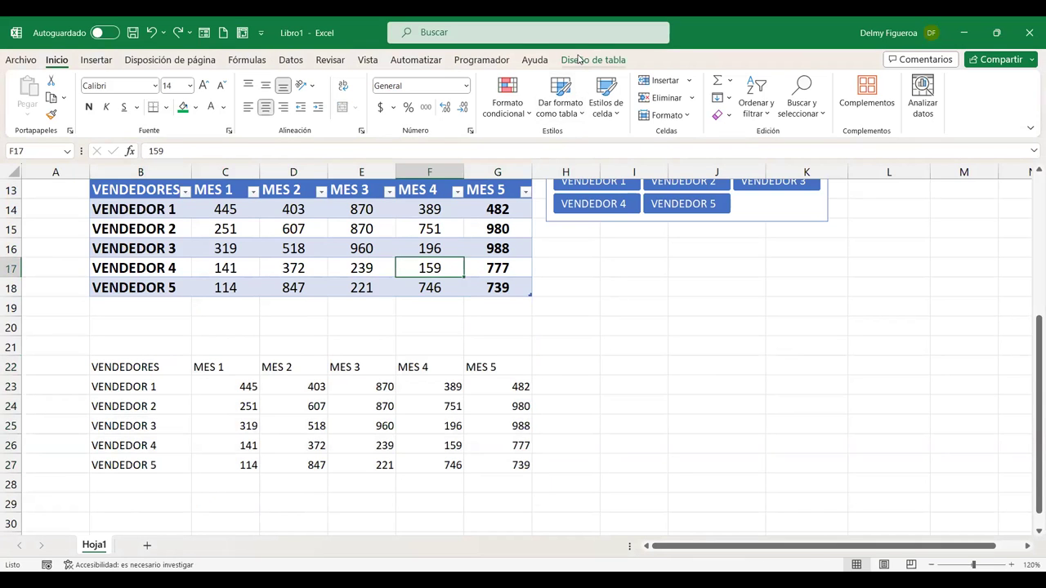
Turn on Fila de totales for the sales table and inspect G19's SUBTOTALES(109;[MES 5]) formula.
click(579, 63)
click(558, 97)
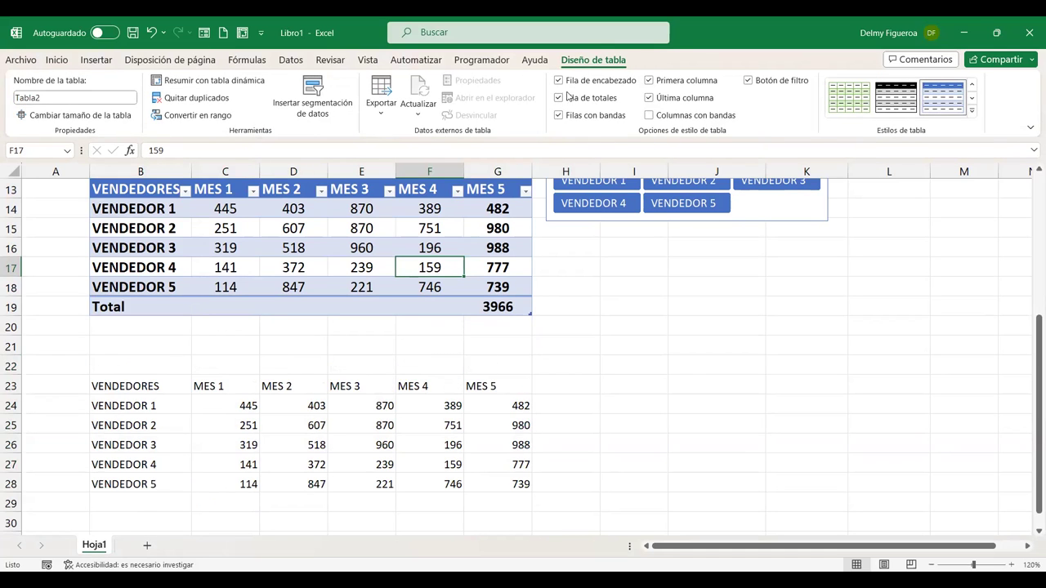
click(504, 303)
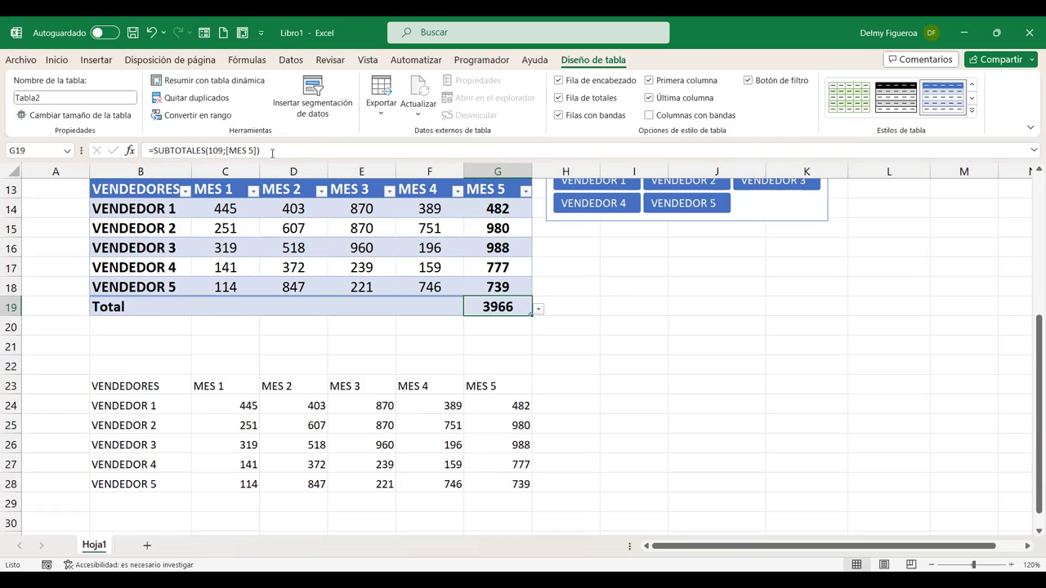
Copy the text SUBTOTALES(109;[MES 5]) from G19's formula and paste it into I19.
drag(260, 151, 148, 150)
key(shift+Right)
key(ctrl+c)
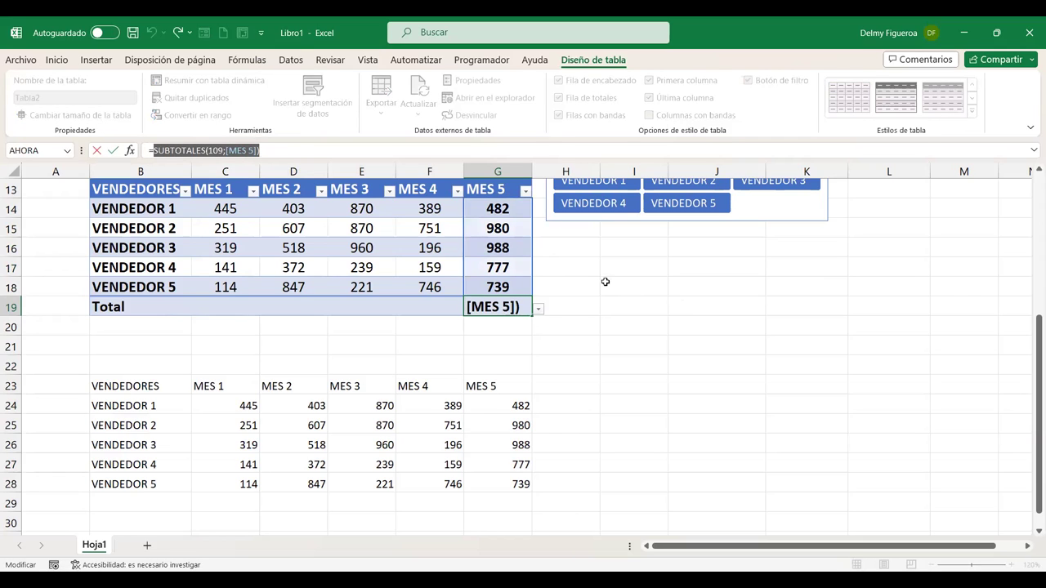
key(Escape)
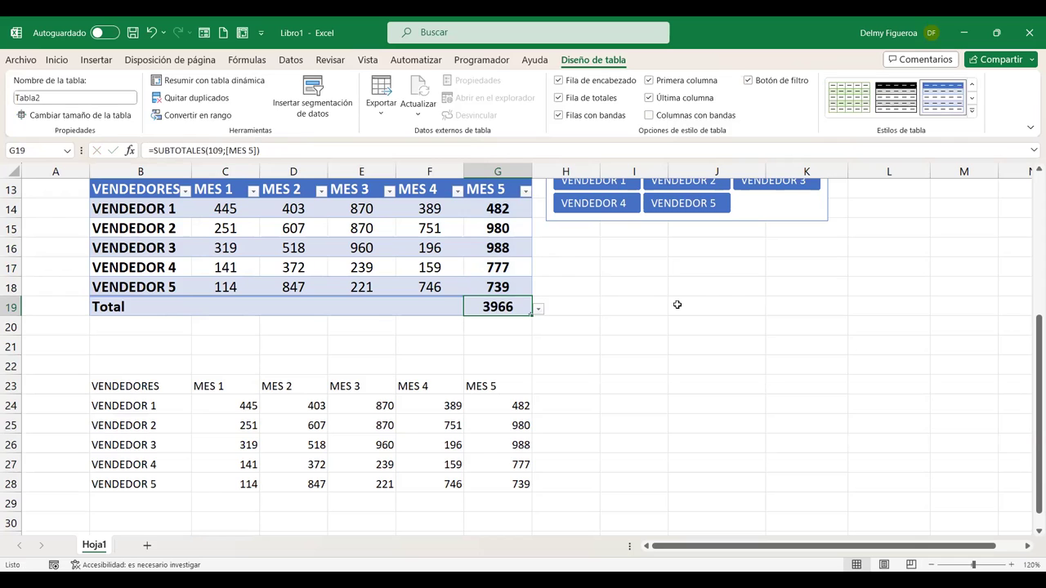
click(646, 305)
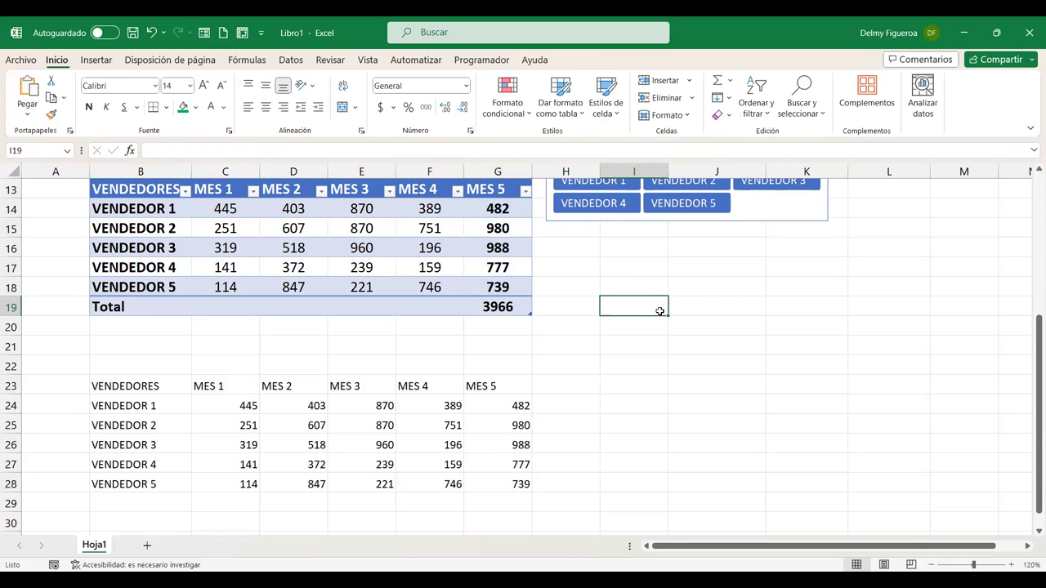
key(ctrl+v)
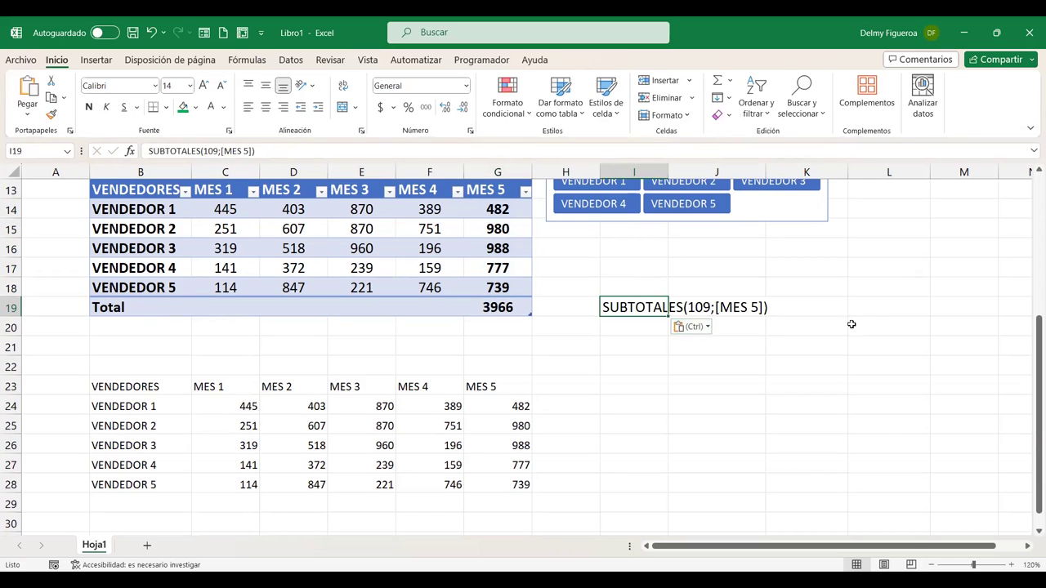
Check I19 and J19, then start a new formula =SUBT in cell I21.
click(875, 310)
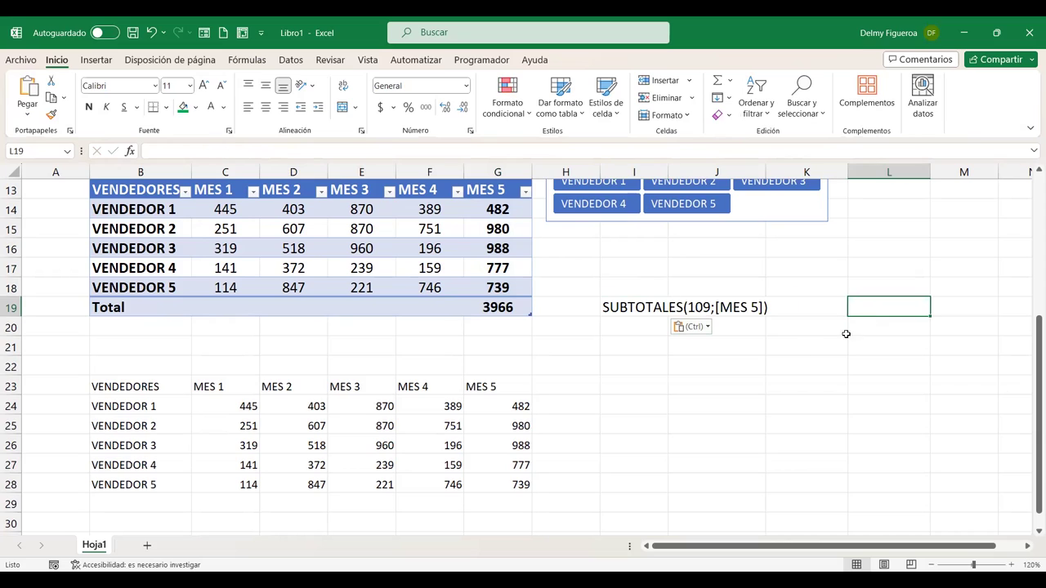
click(647, 312)
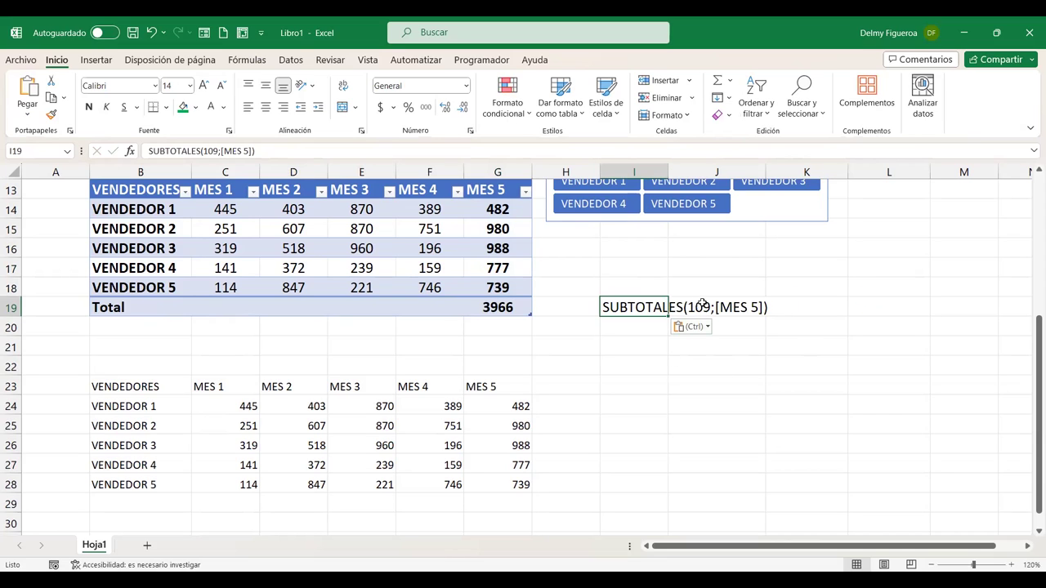
click(740, 310)
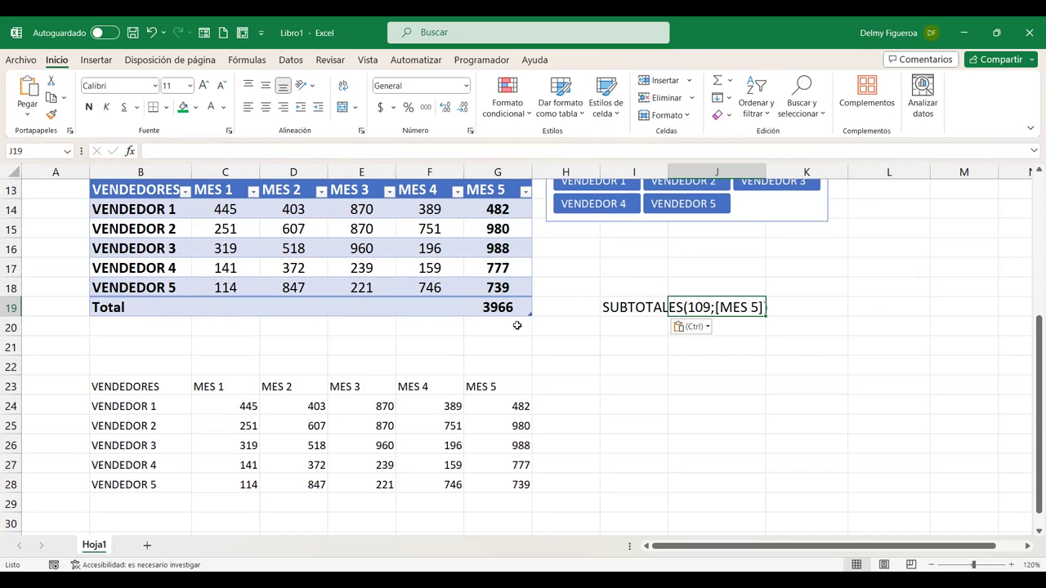
click(624, 348)
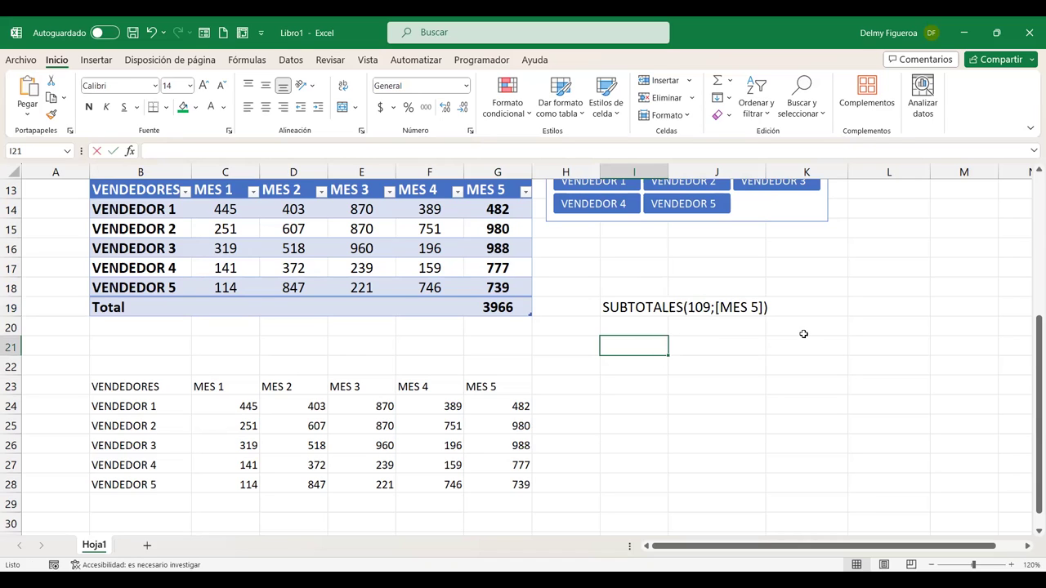
text(=SUBT)
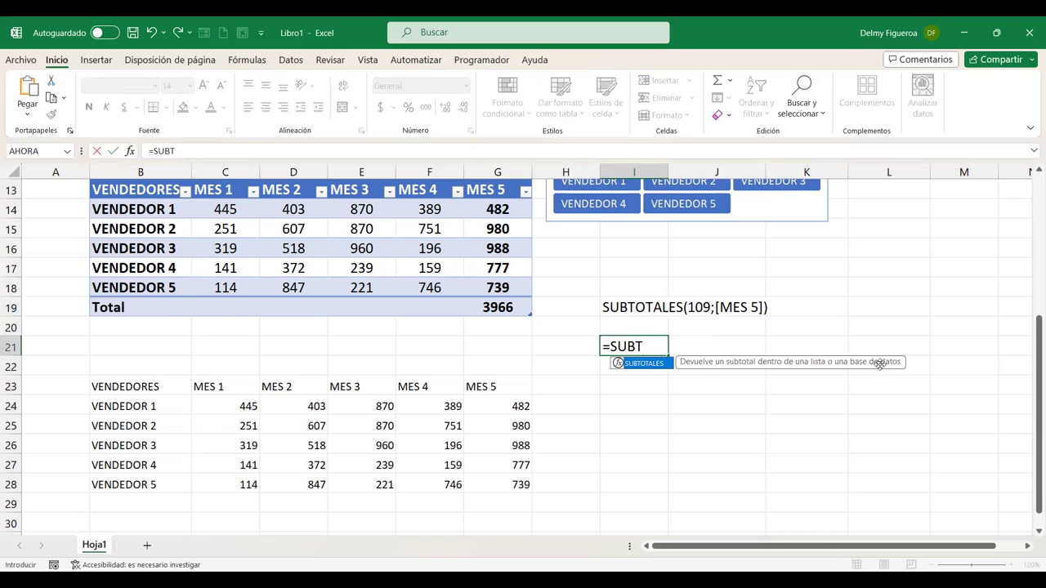
Build =SUBTOTALES(9;Tabla2[MES 5]) in I21, using function 9 (SUMA) over the MES 5 values.
double_click(631, 364)
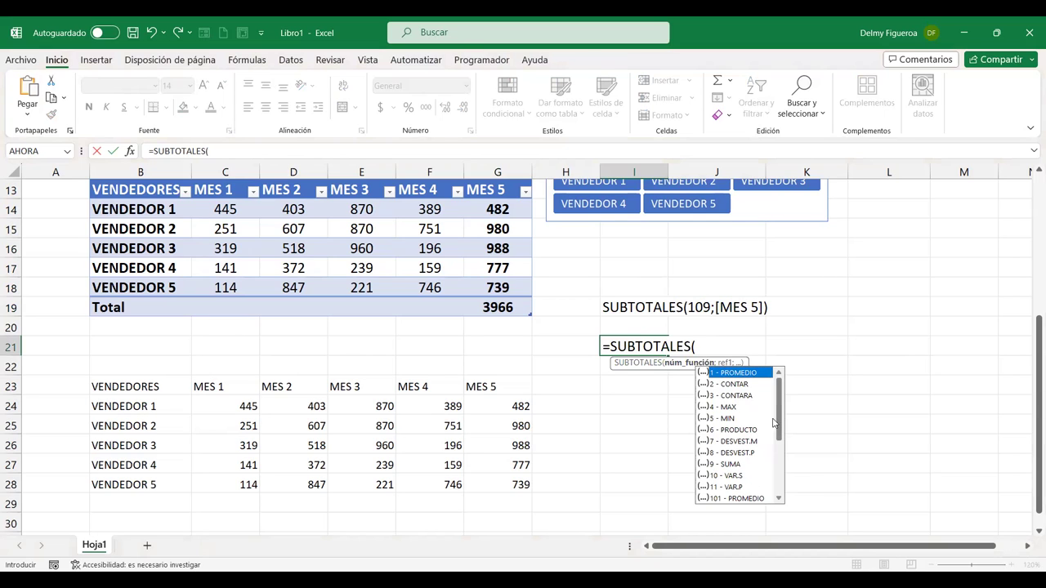
drag(780, 416, 775, 488)
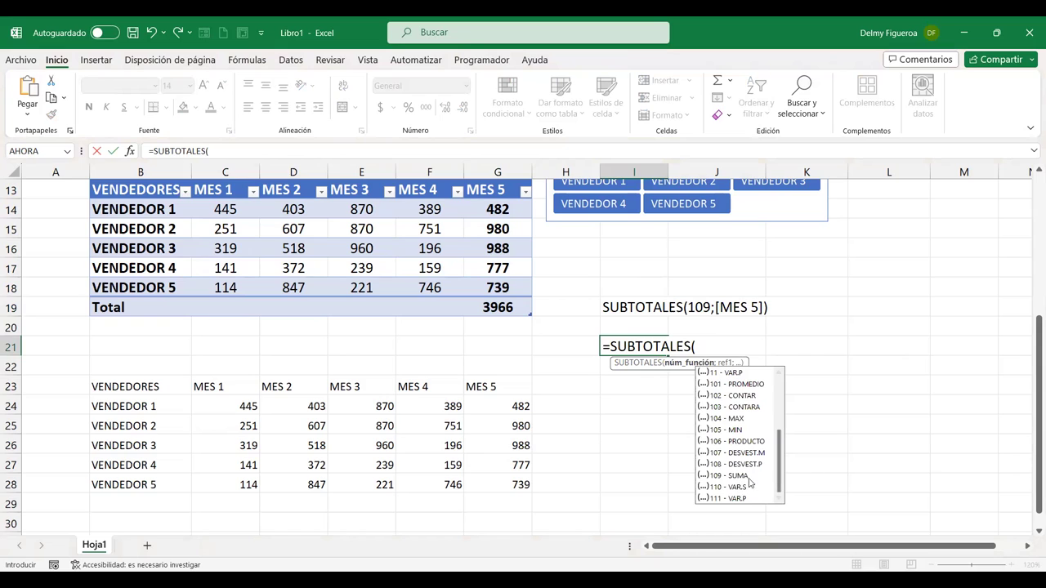
scroll(780, 482, up, 2)
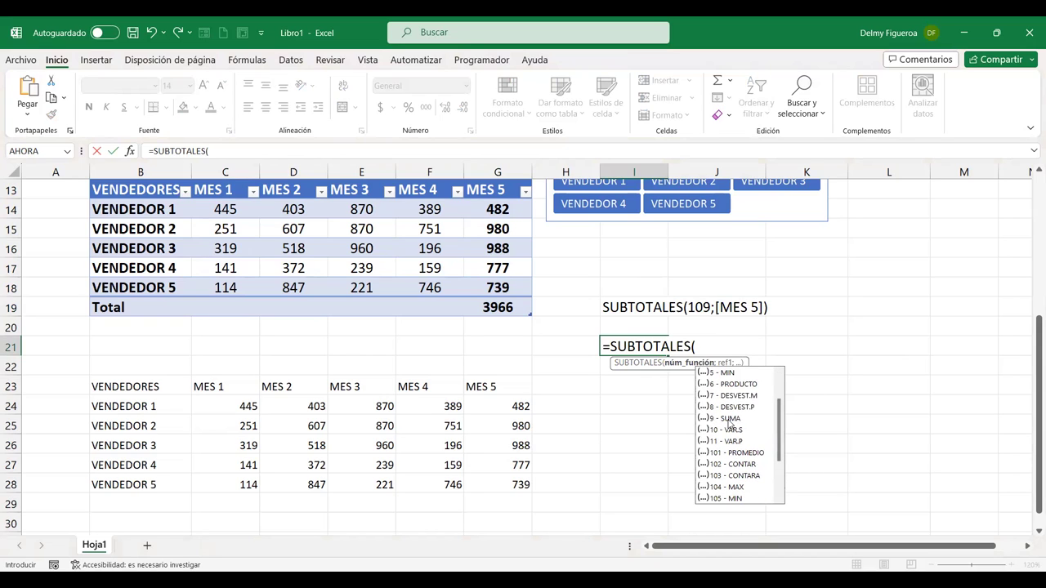
click(732, 418)
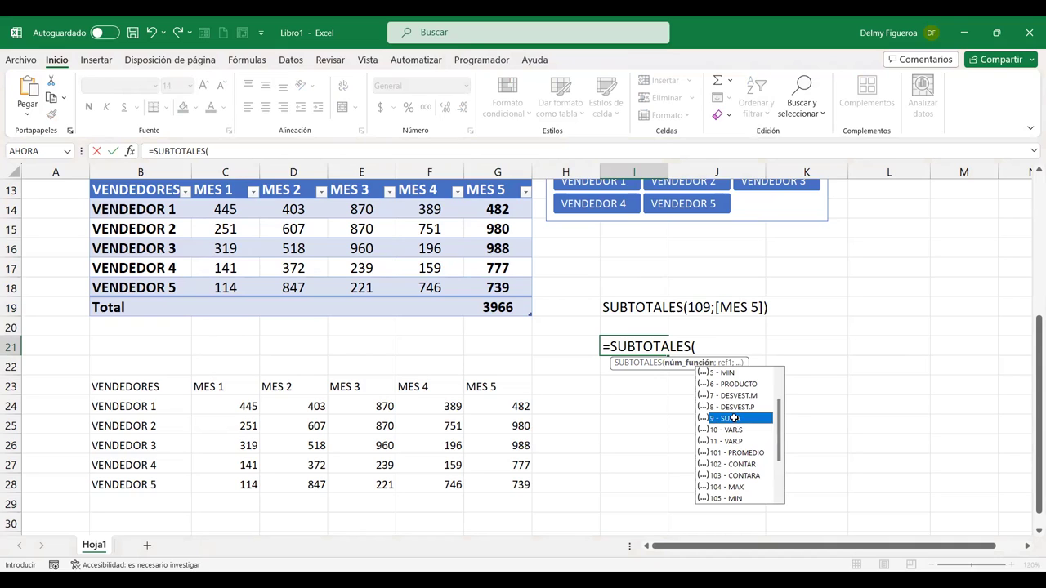
double_click(733, 418)
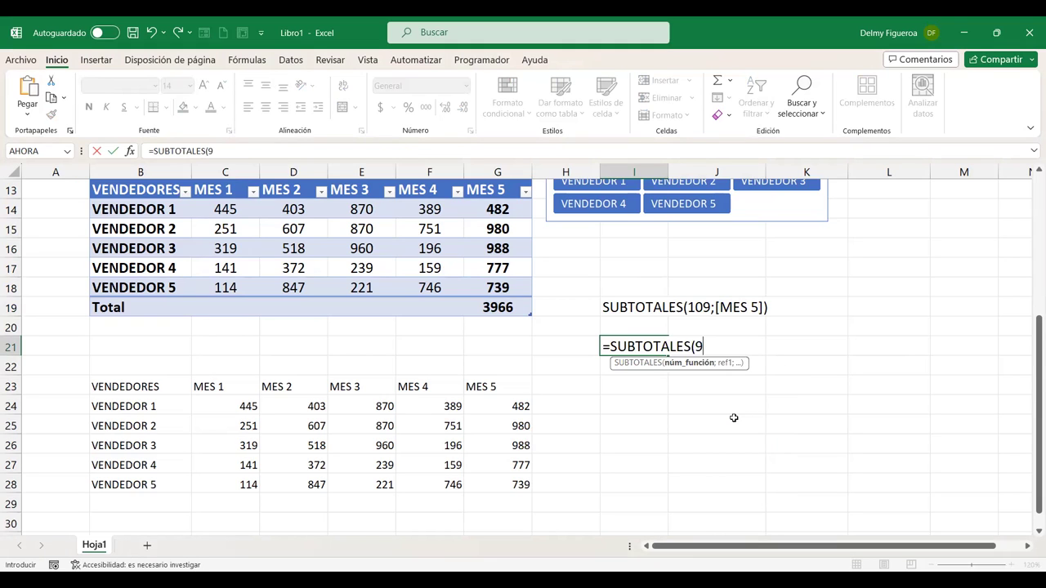
text(;)
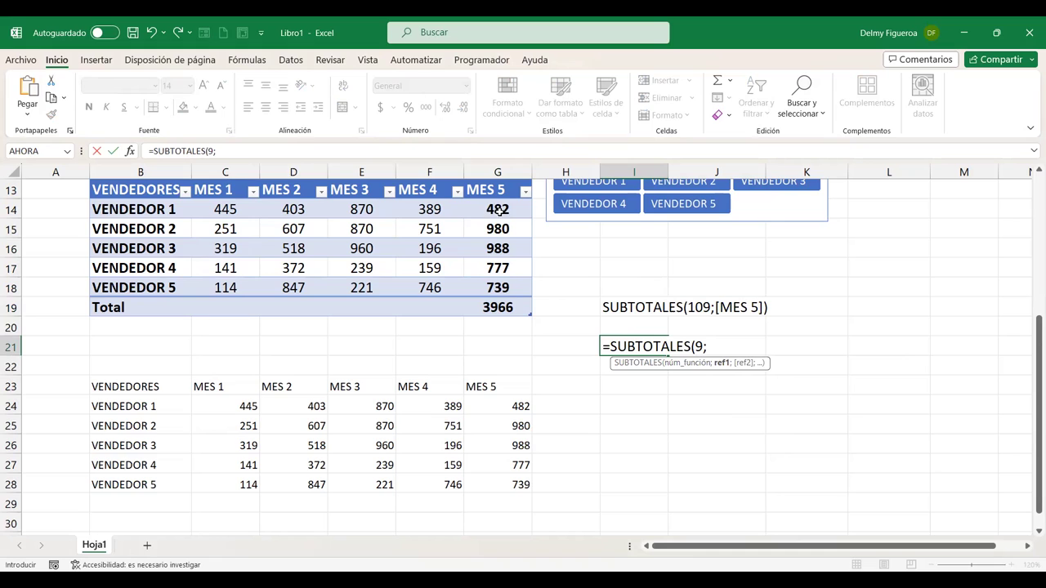
drag(498, 210, 492, 288)
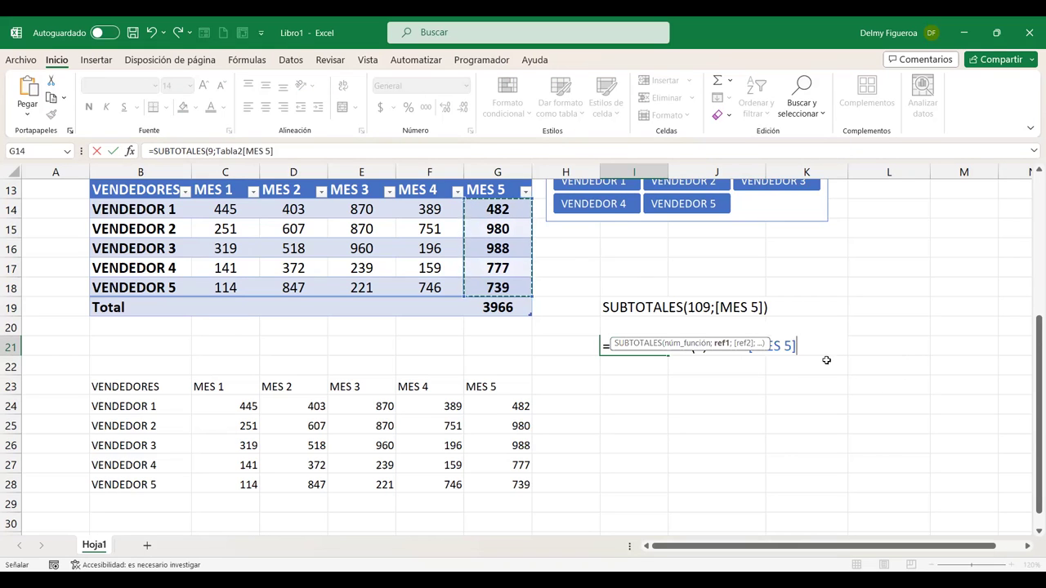
drag(735, 341, 853, 410)
text())
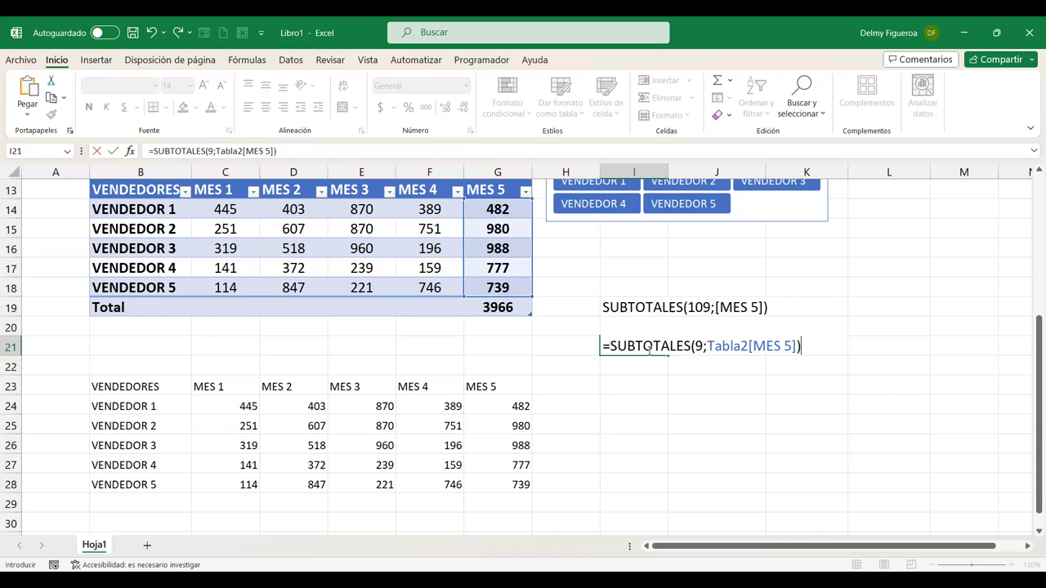
key(Return)
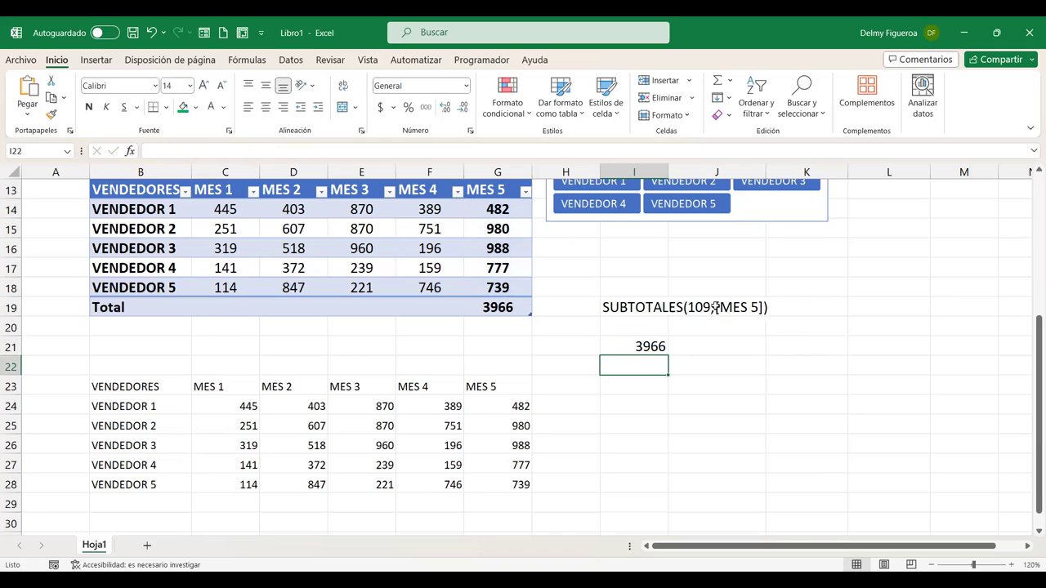
click(627, 350)
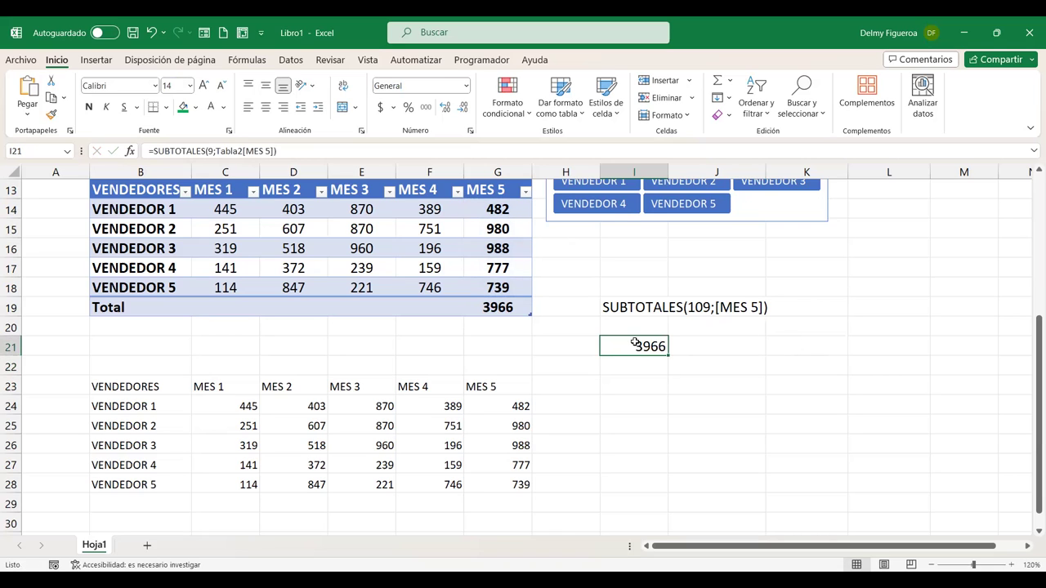
double_click(642, 346)
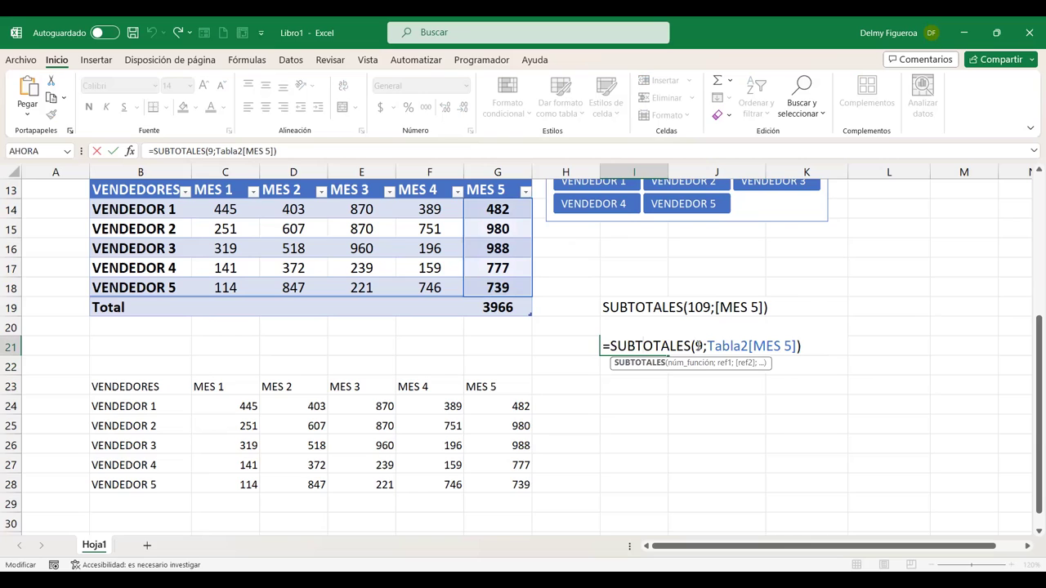
double_click(700, 344)
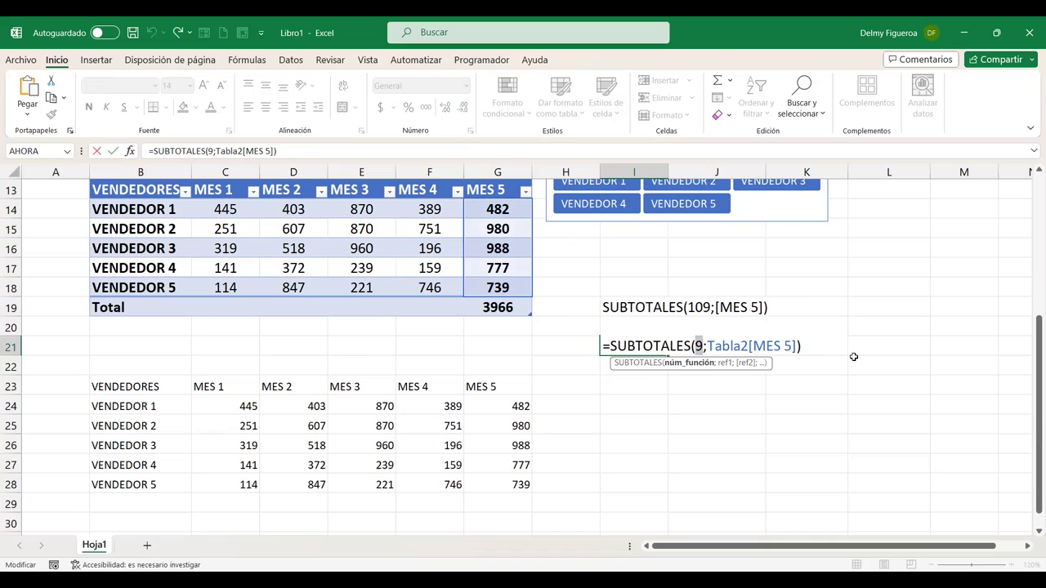
key(Return)
click(641, 304)
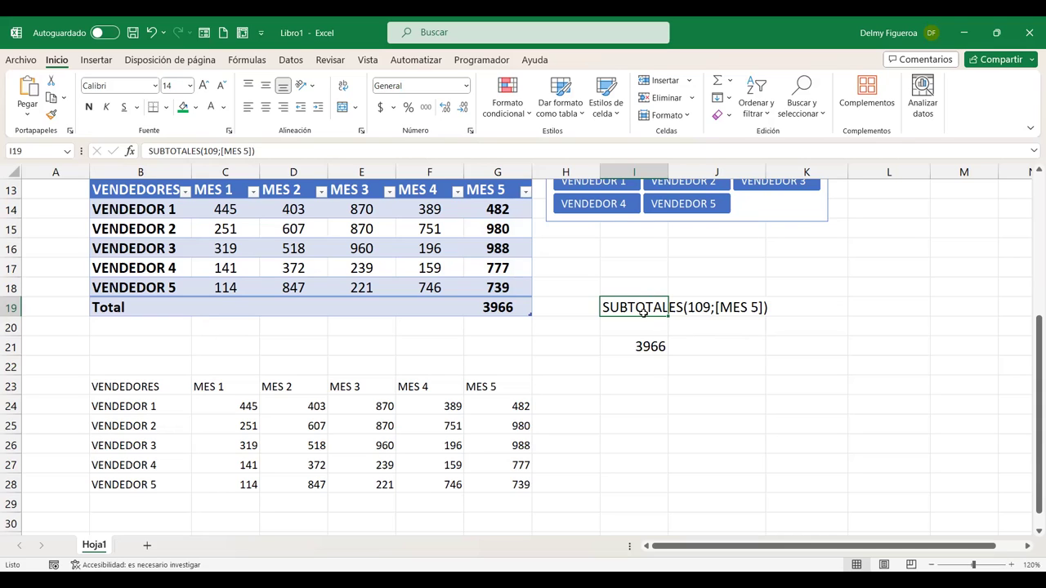
click(504, 308)
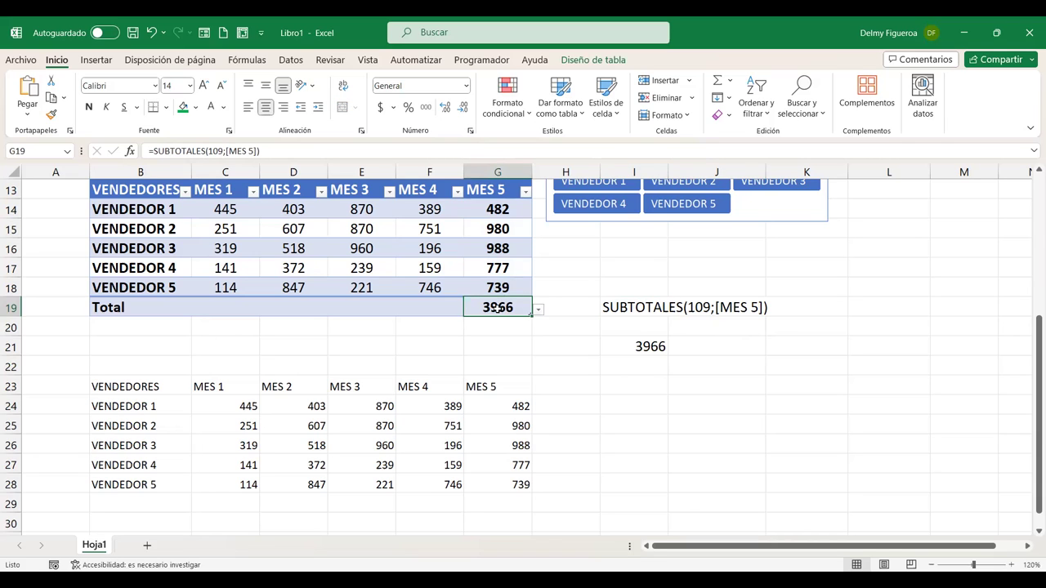
scroll(508, 306, up, 3)
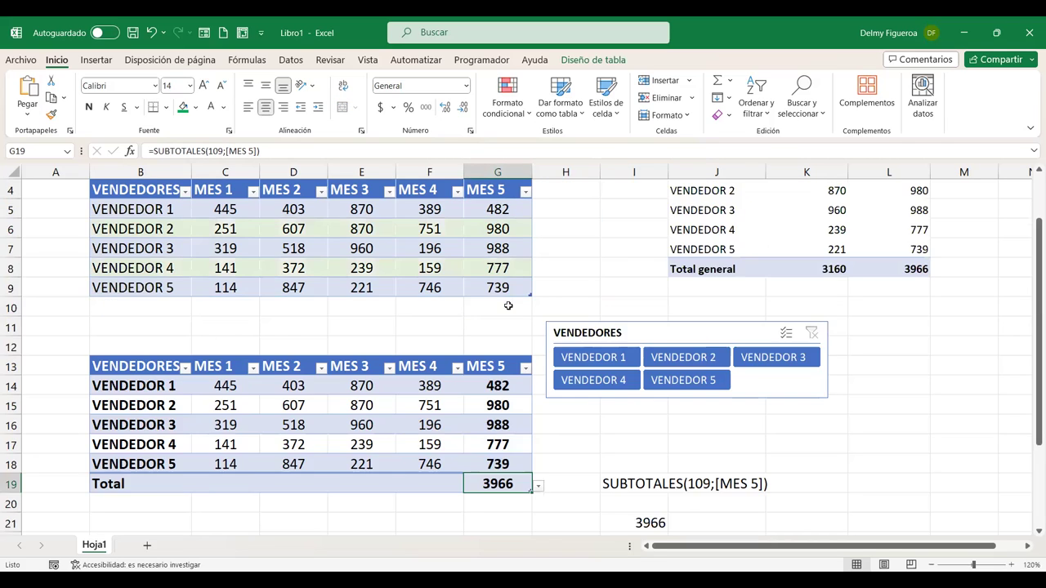
scroll(508, 306, down, 6)
AutoSum G24:G28 into G29 for 3966, then compare with the table's Total cell G19.
click(505, 322)
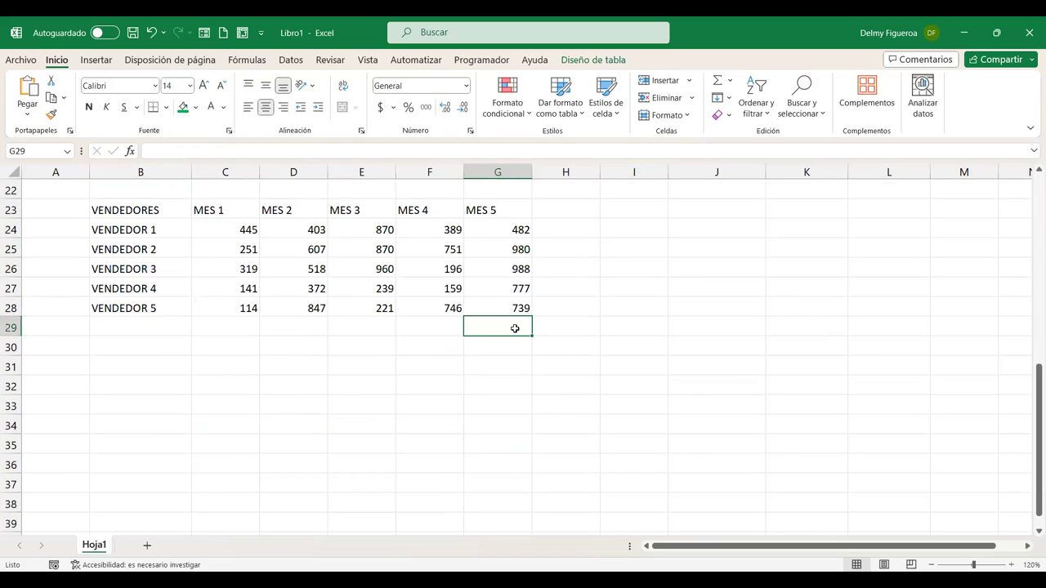
click(717, 81)
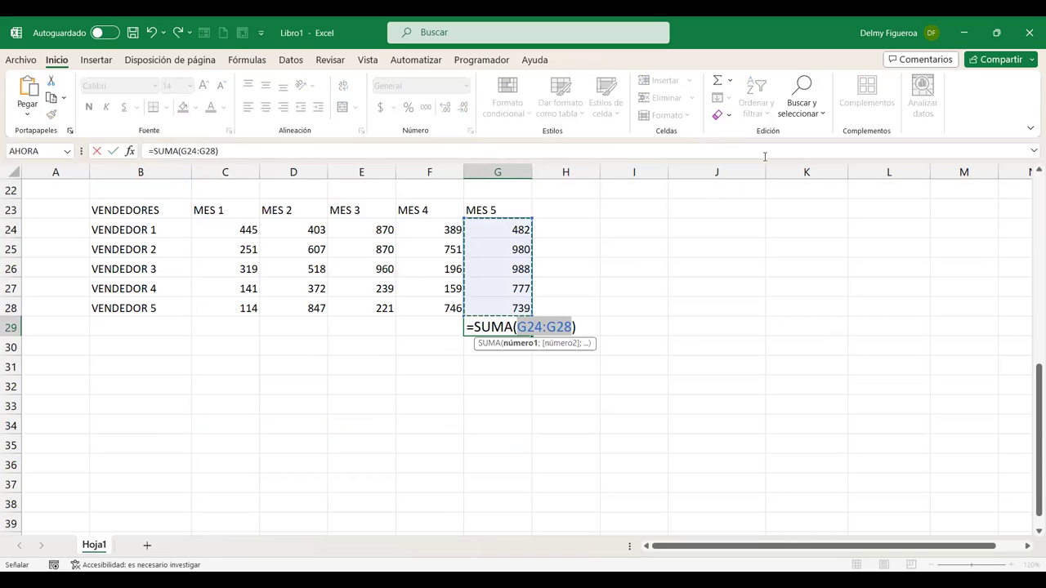
key(Return)
click(507, 324)
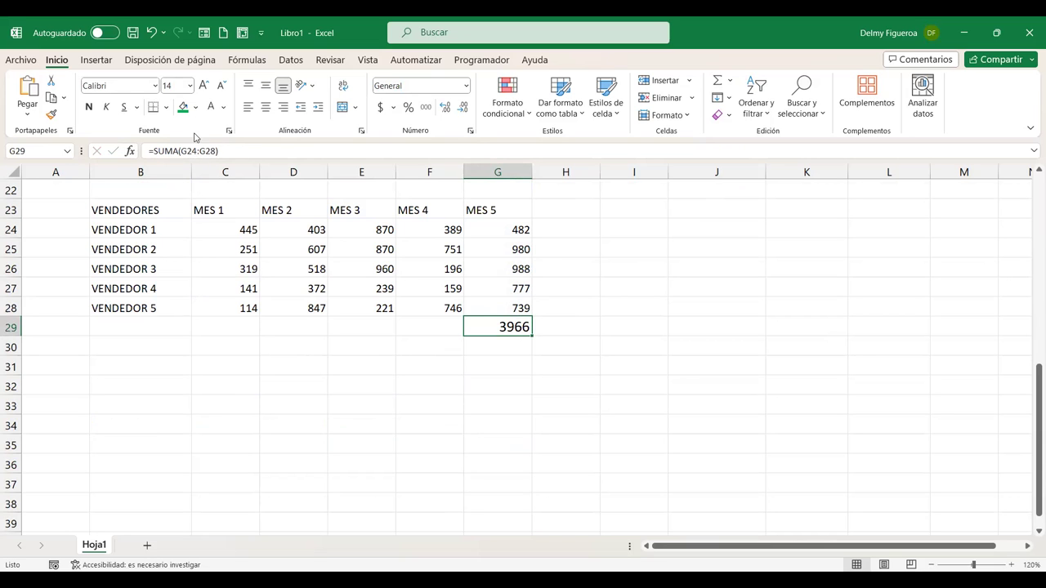
scroll(754, 339, up, 2)
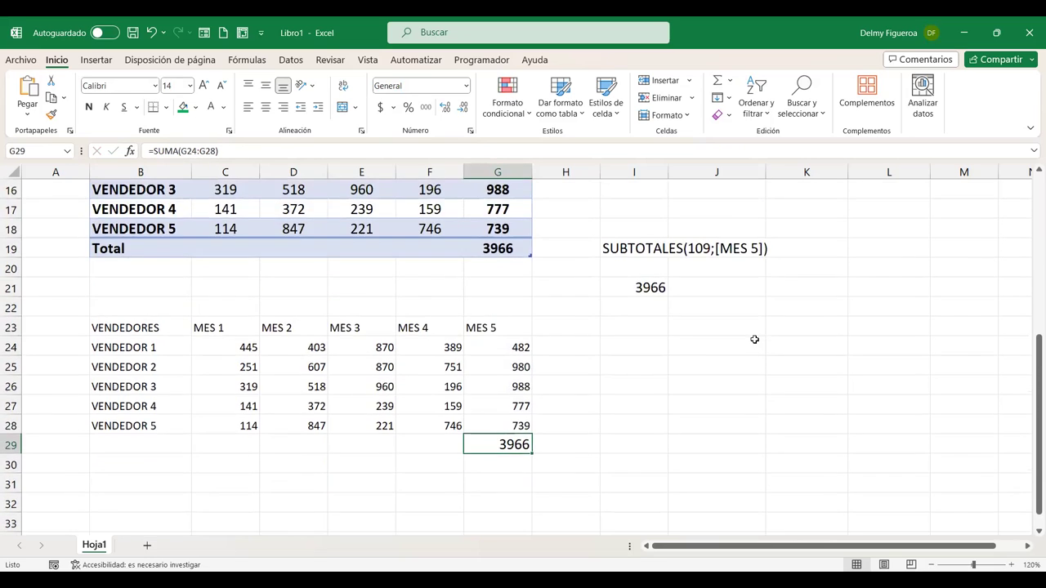
click(506, 249)
scroll(506, 248, up, 1)
scroll(506, 248, up, 1)
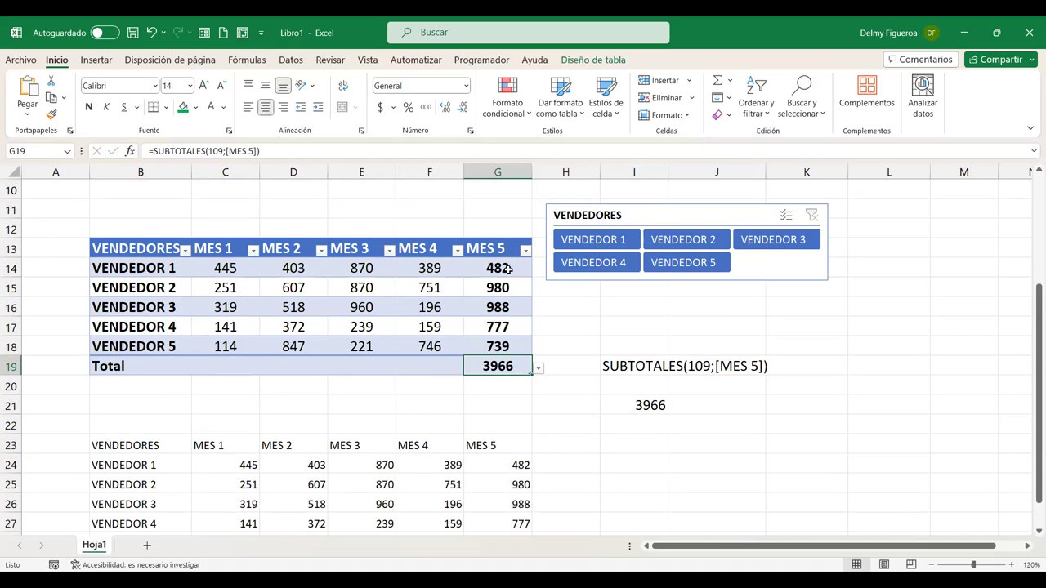
Cycle G19's total through Promedio, Máx. and Mín., finally settling on Recuento (5).
click(538, 370)
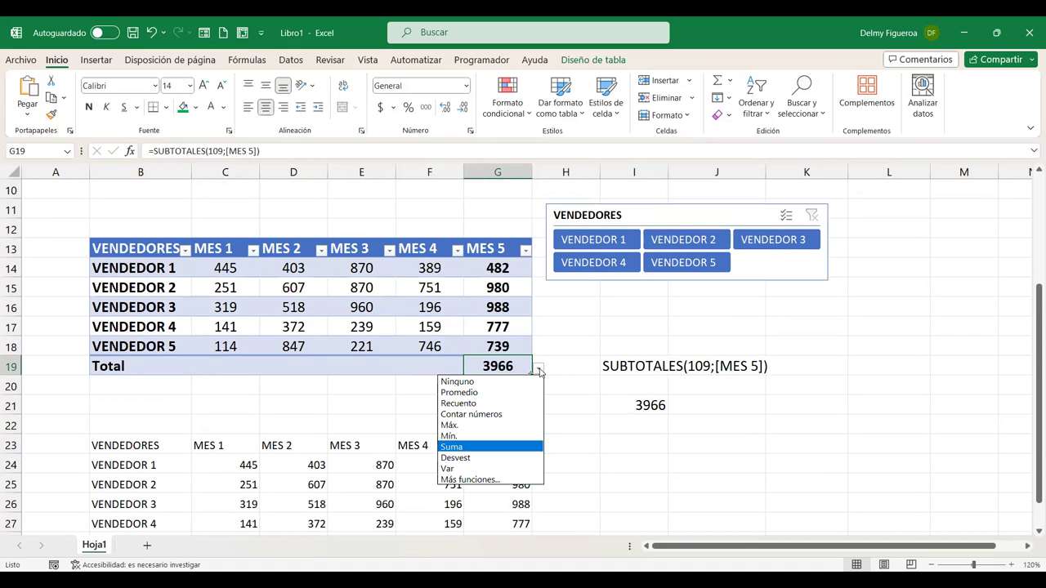
click(495, 393)
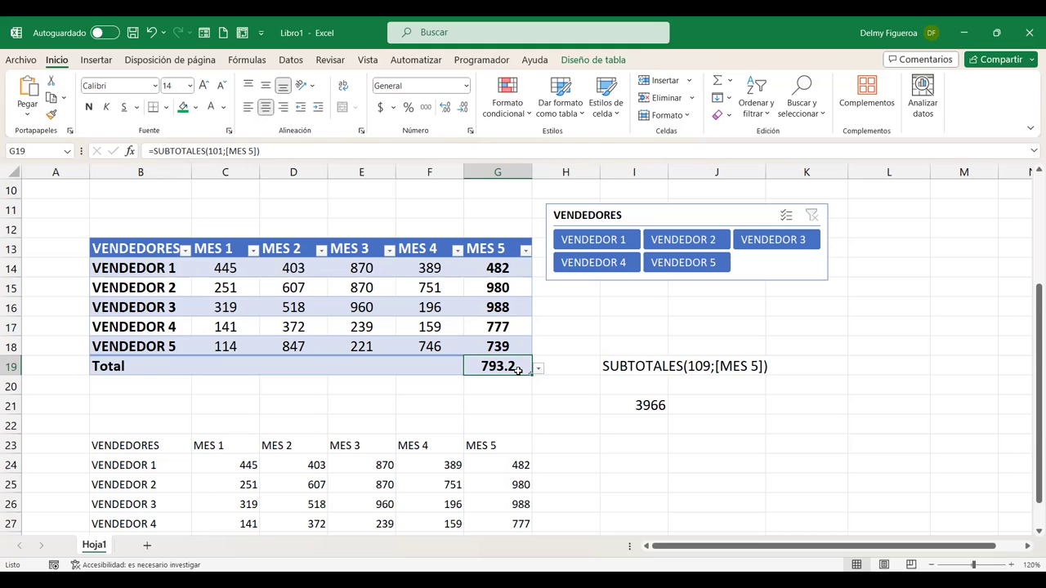
click(538, 370)
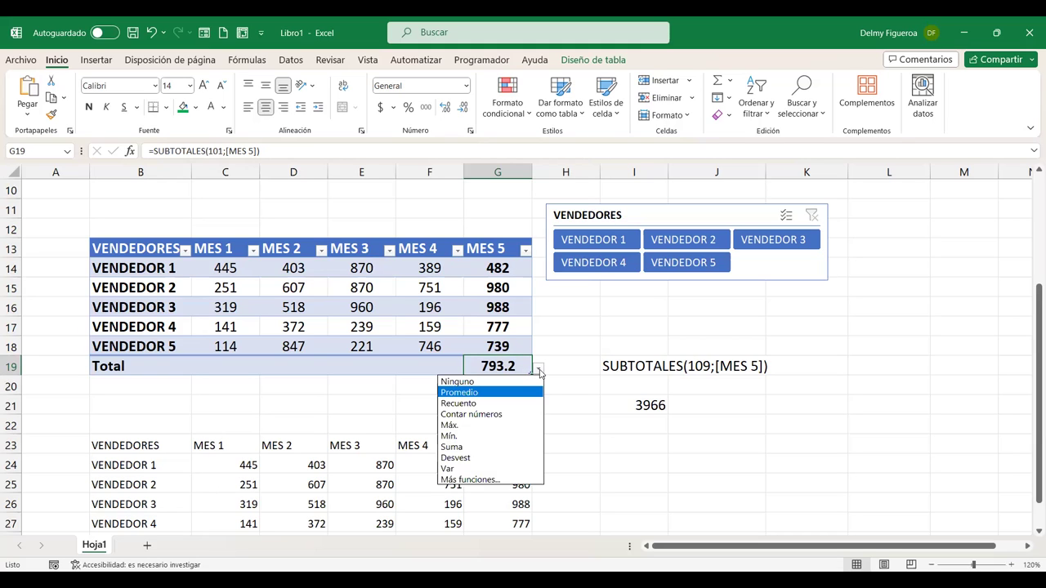
click(471, 426)
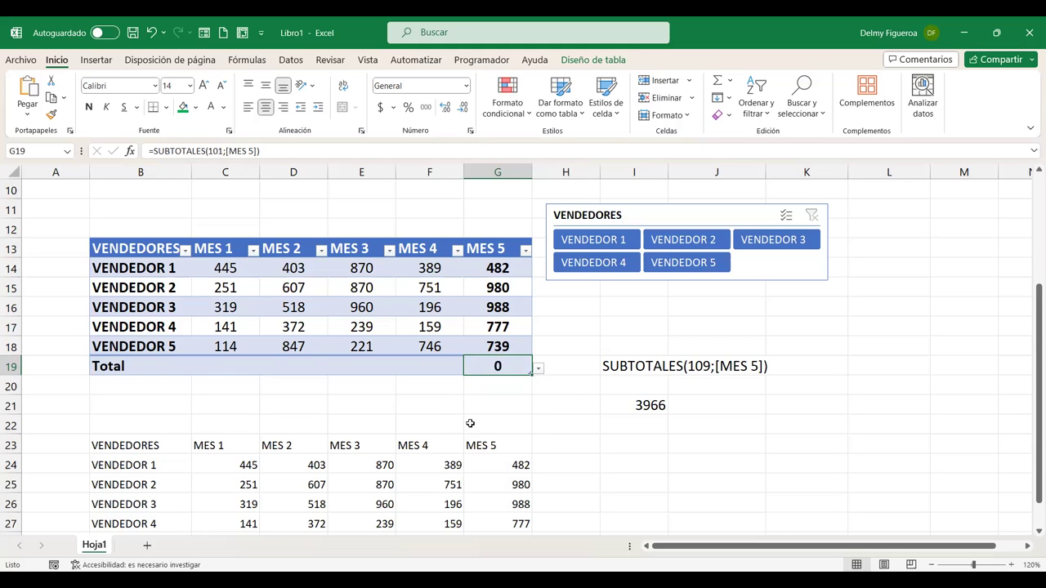
click(540, 369)
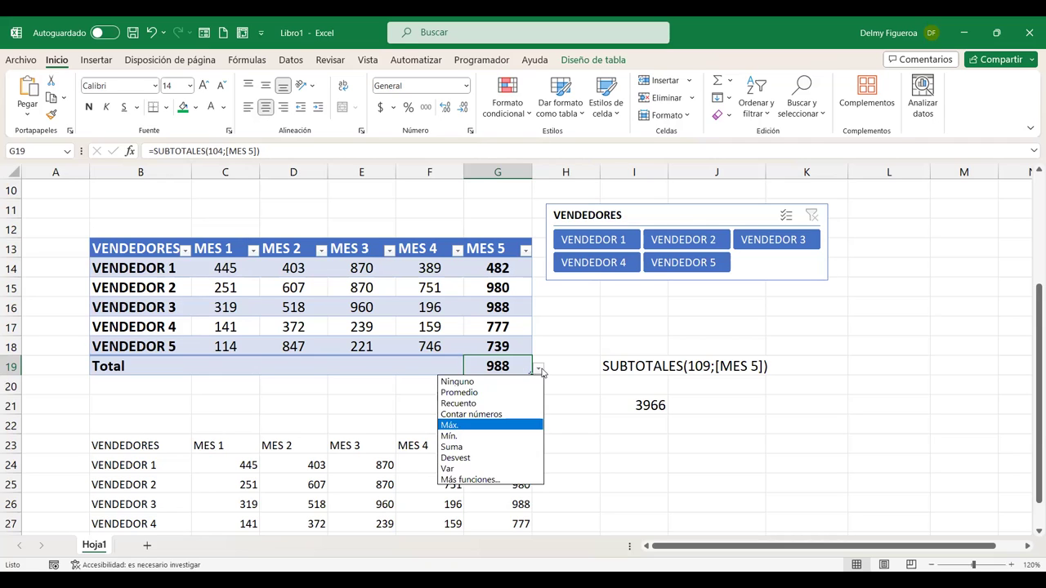
click(457, 436)
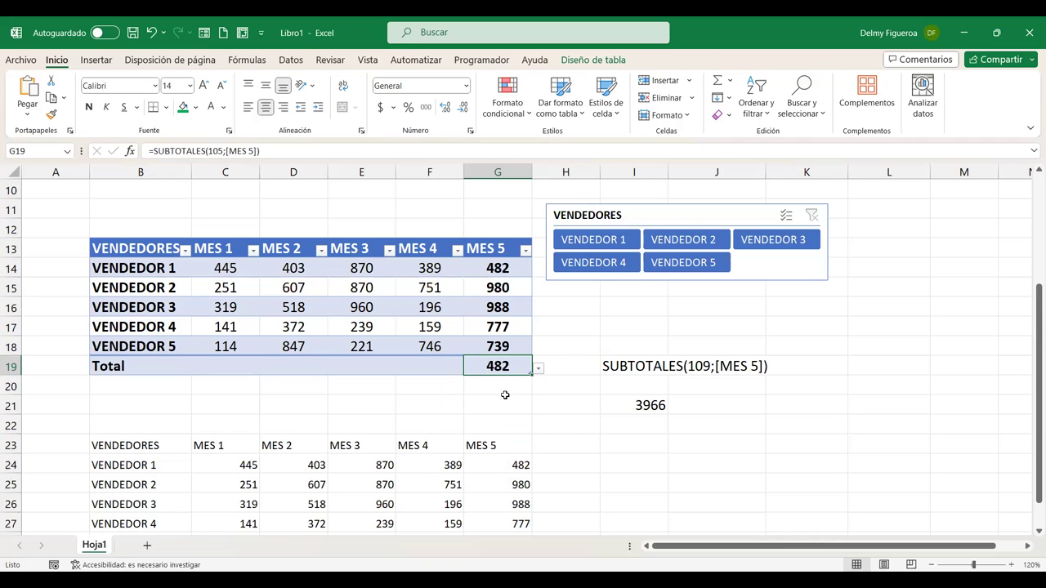
click(538, 368)
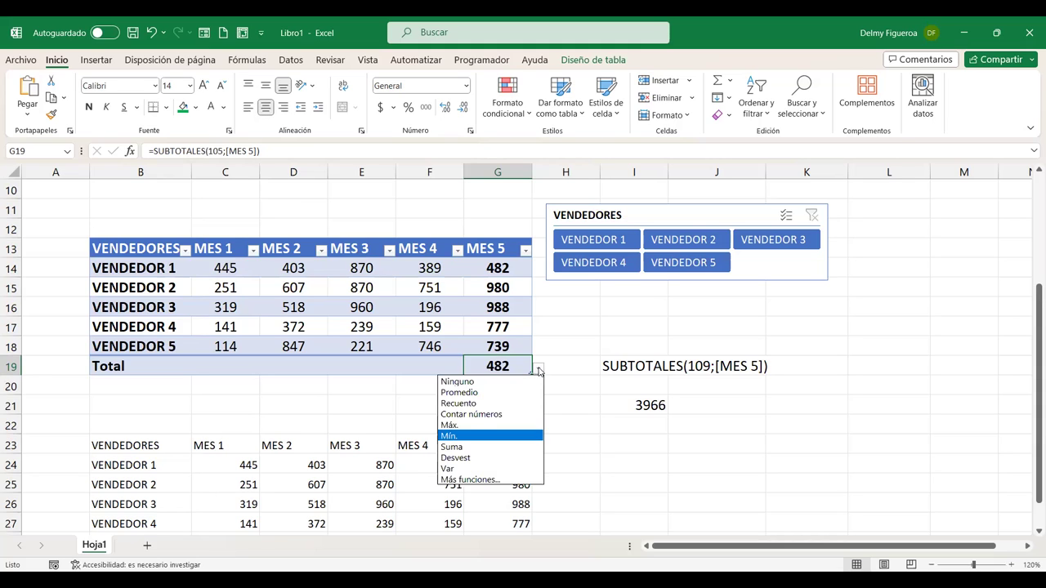
click(479, 403)
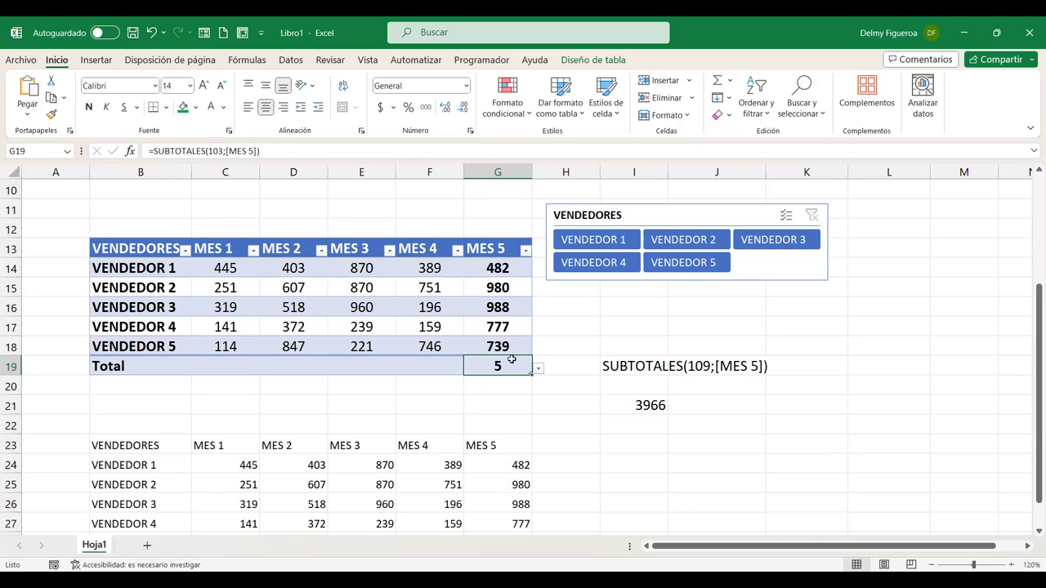
scroll(425, 347, down, 2)
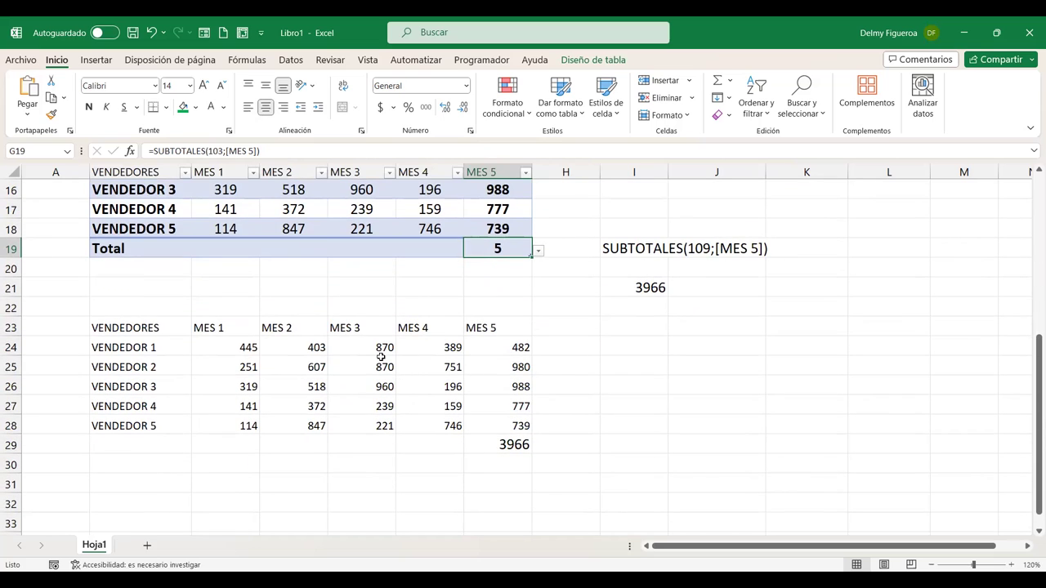
scroll(423, 388, up, 1)
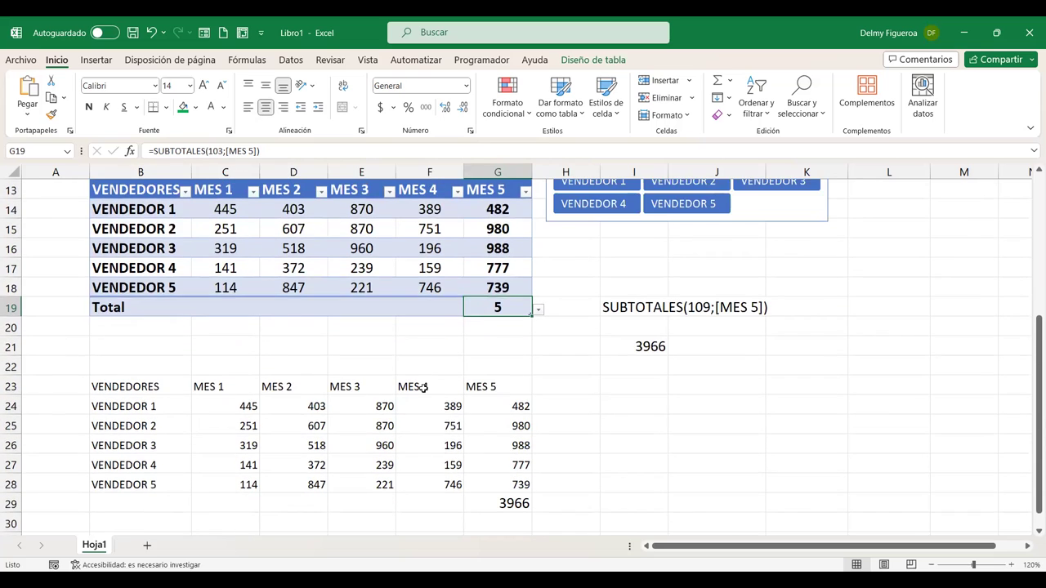
scroll(424, 388, up, 1)
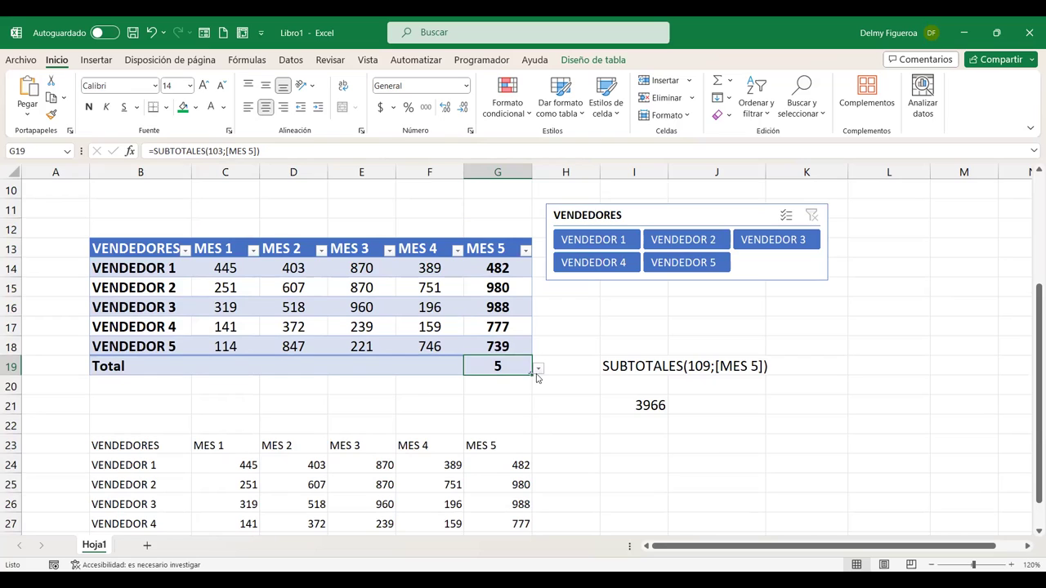
Extend the Total row across the months; set MES 1 to average and MES 2 to maximum.
drag(518, 377, 204, 367)
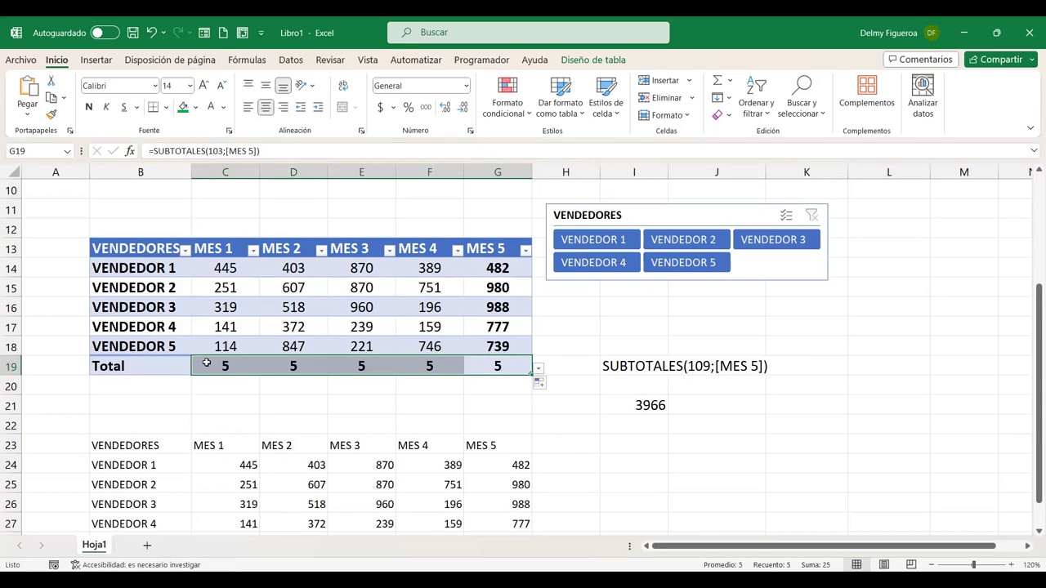
click(227, 366)
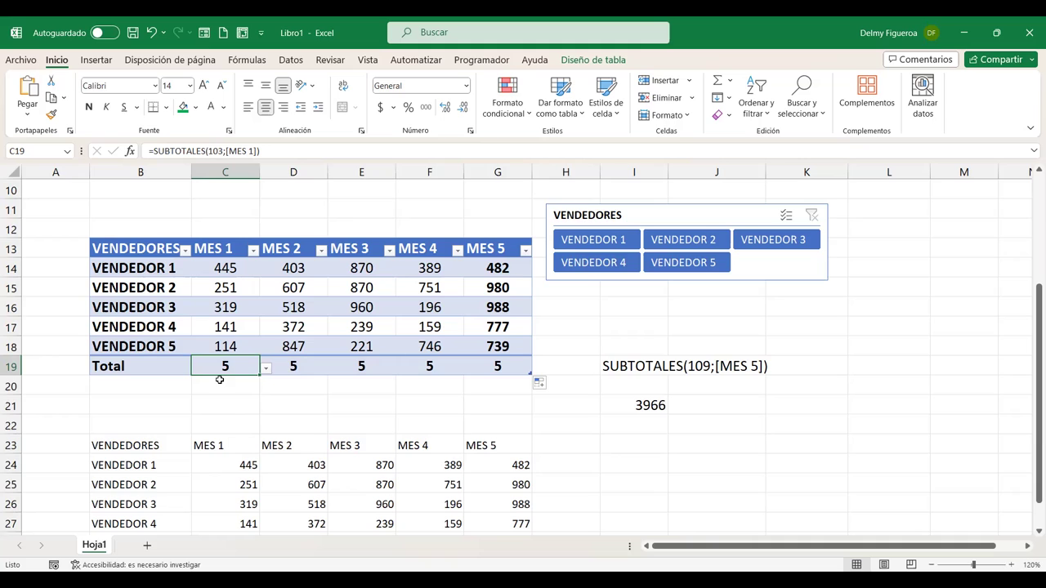
click(267, 369)
click(200, 391)
click(292, 365)
click(334, 369)
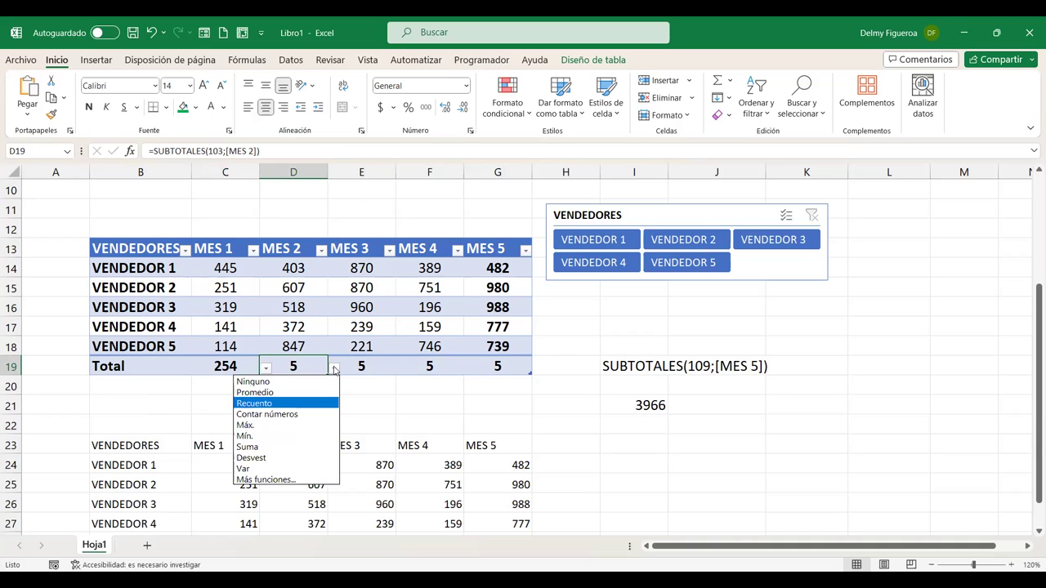
click(257, 427)
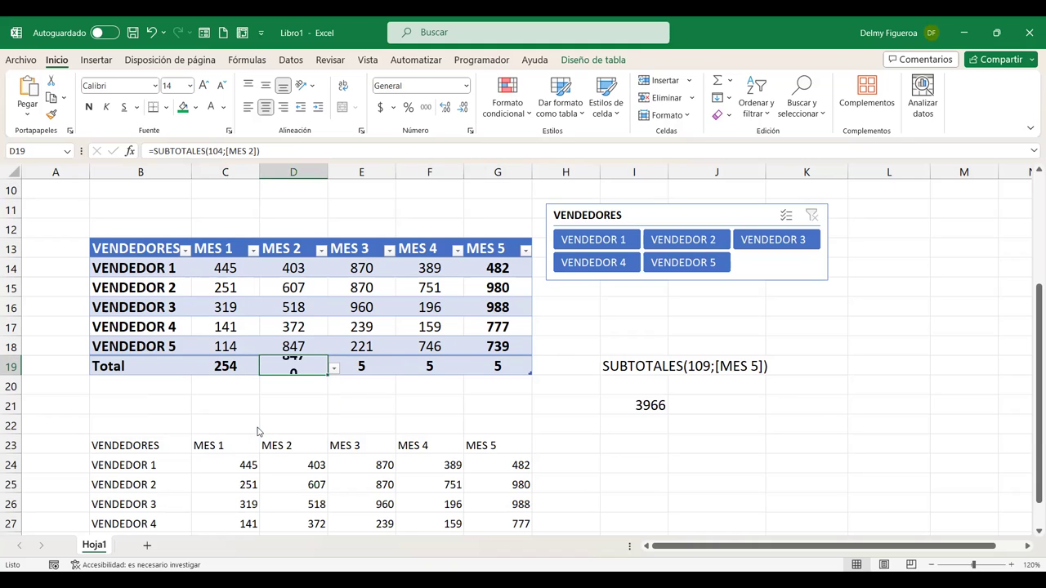
Set MES 3 total to minimum and MES 4 to sum, leaving MES 5 as a count.
click(359, 365)
click(401, 369)
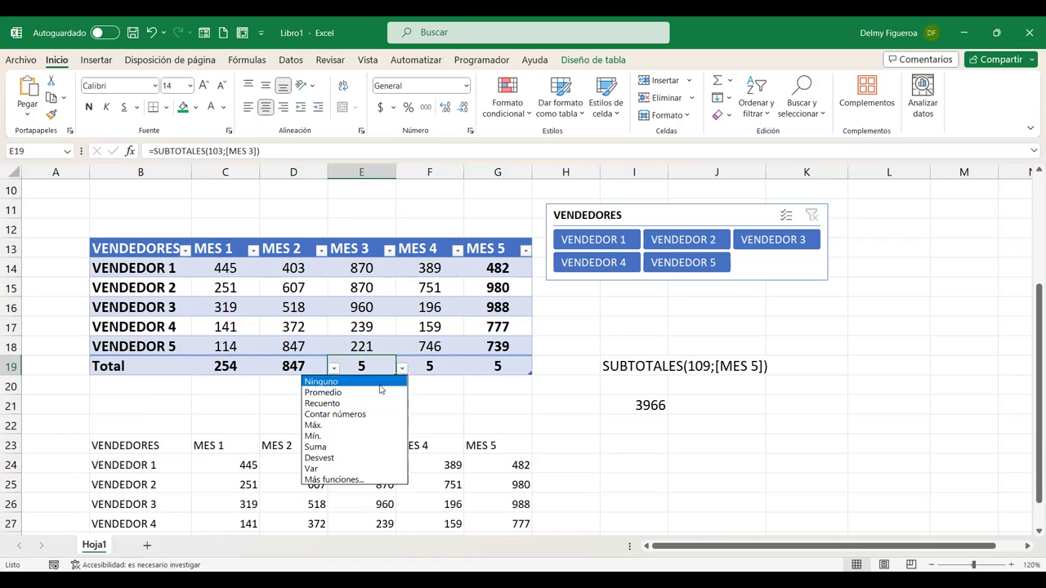
click(323, 437)
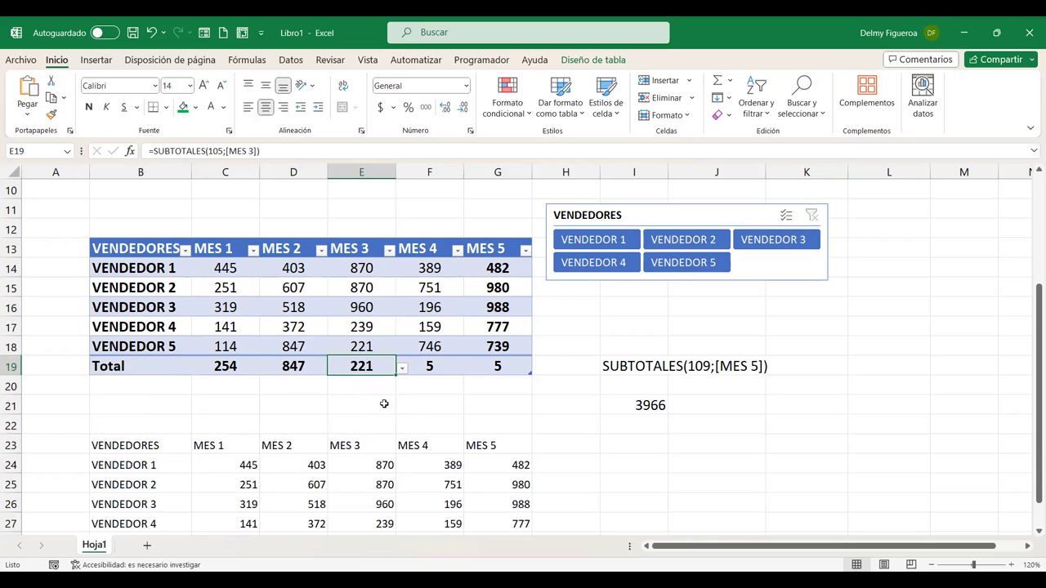
click(437, 363)
click(471, 370)
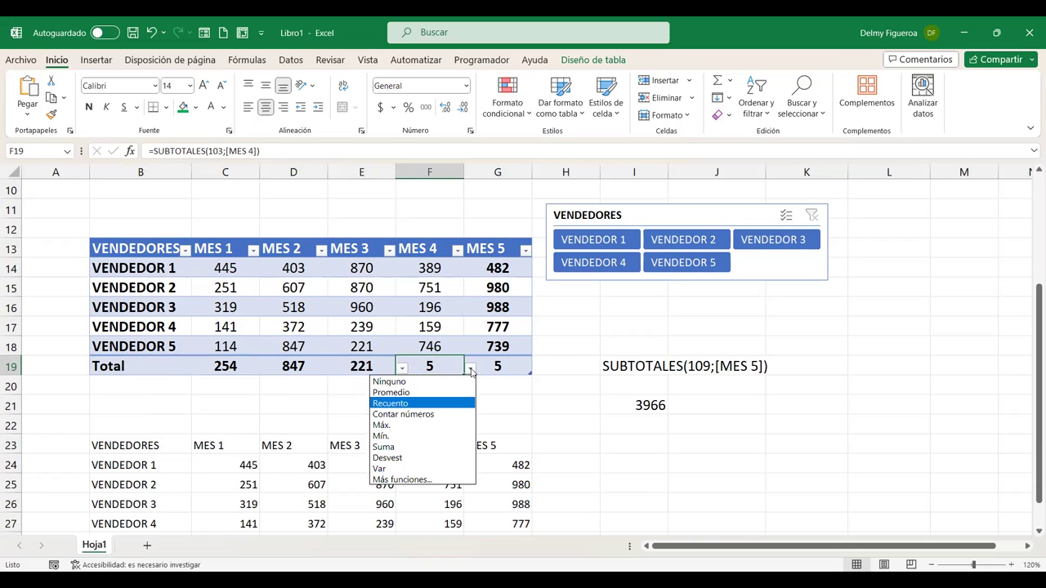
click(386, 448)
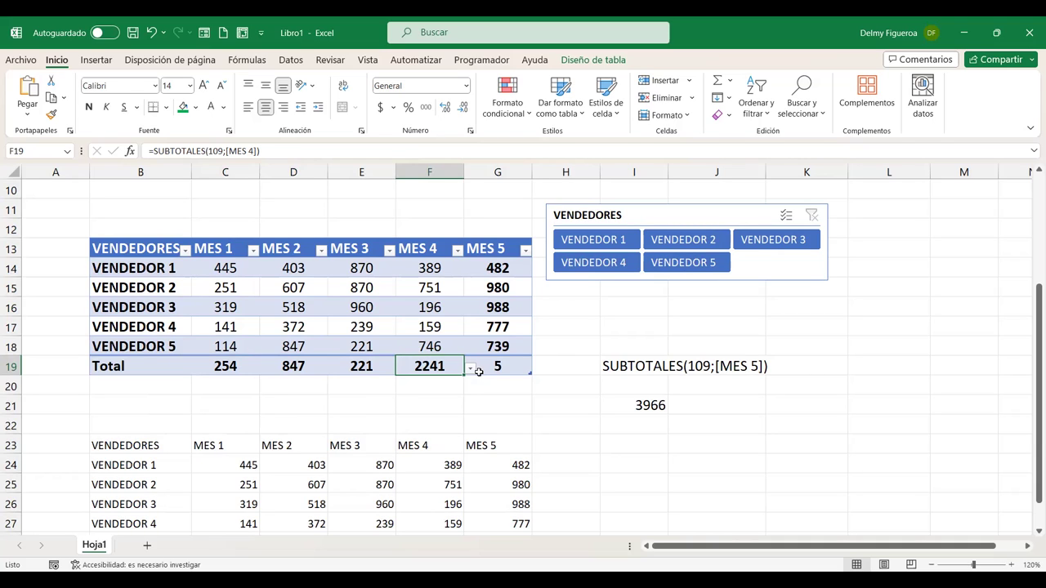
click(508, 367)
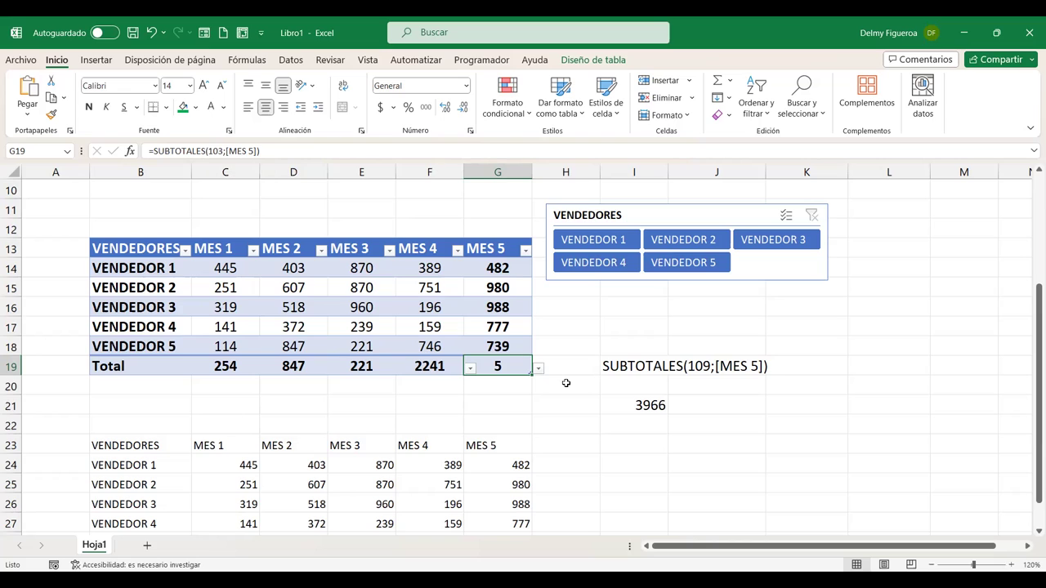
click(537, 371)
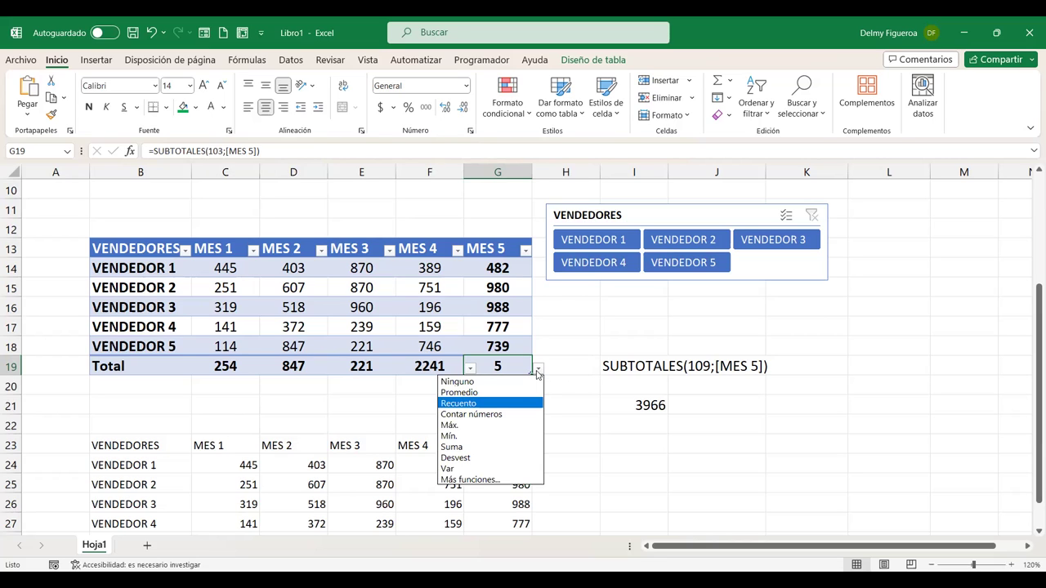
click(538, 371)
Review the MES 1–4 total formulas, then select empty cell C29.
click(429, 366)
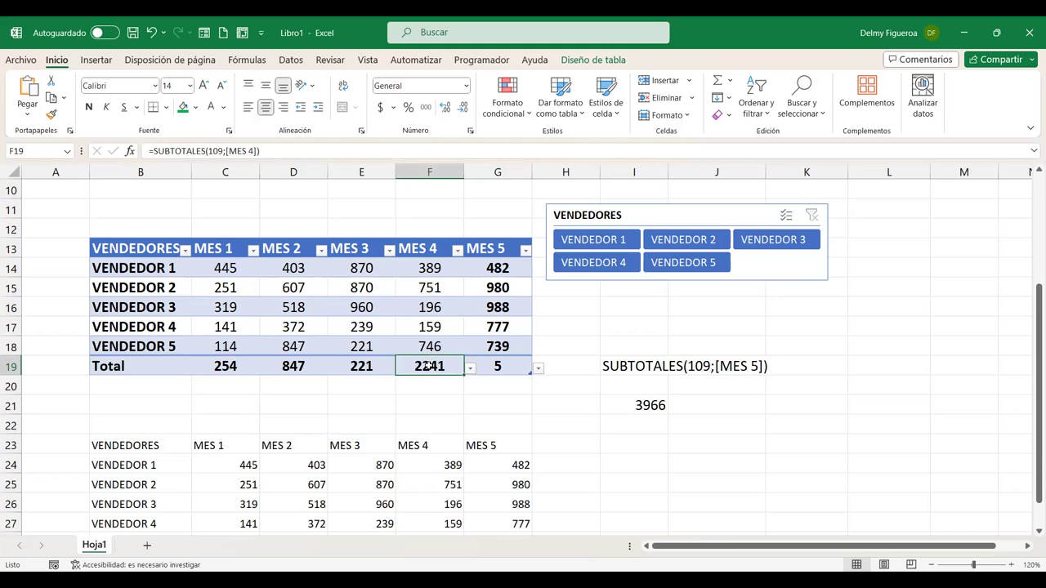
click(366, 369)
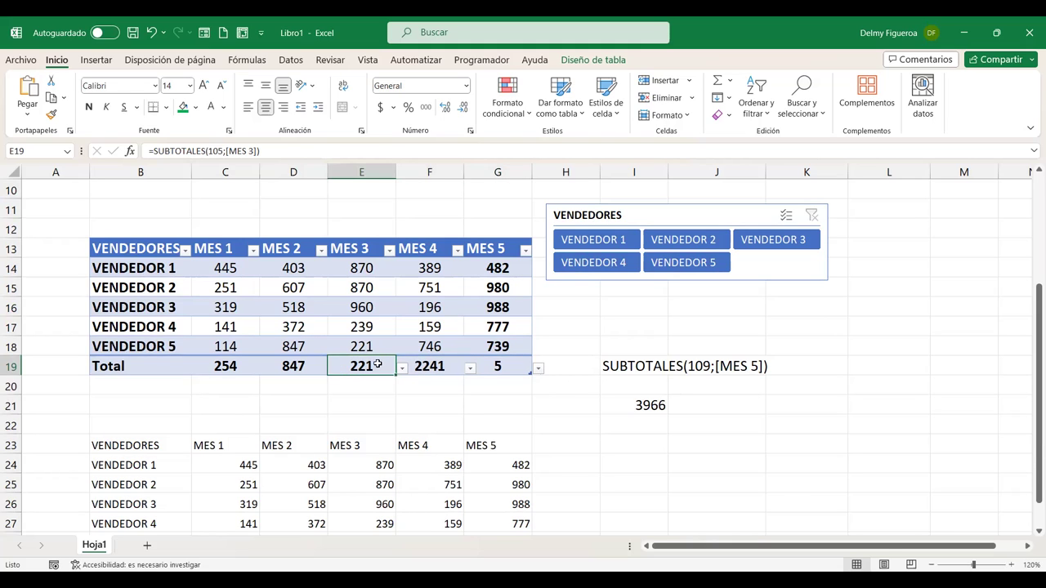
click(304, 366)
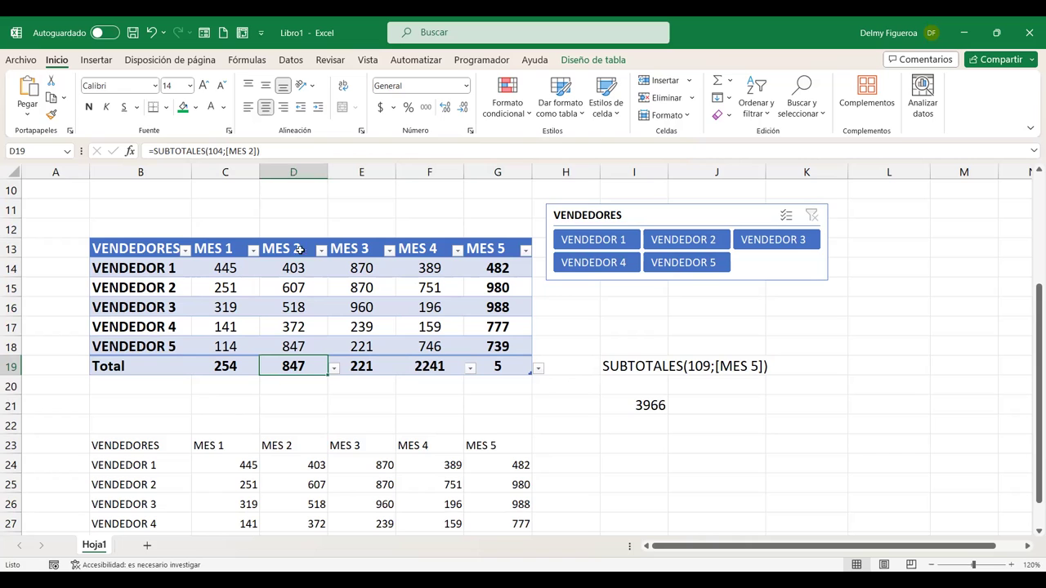
click(226, 368)
scroll(226, 372, down, 1)
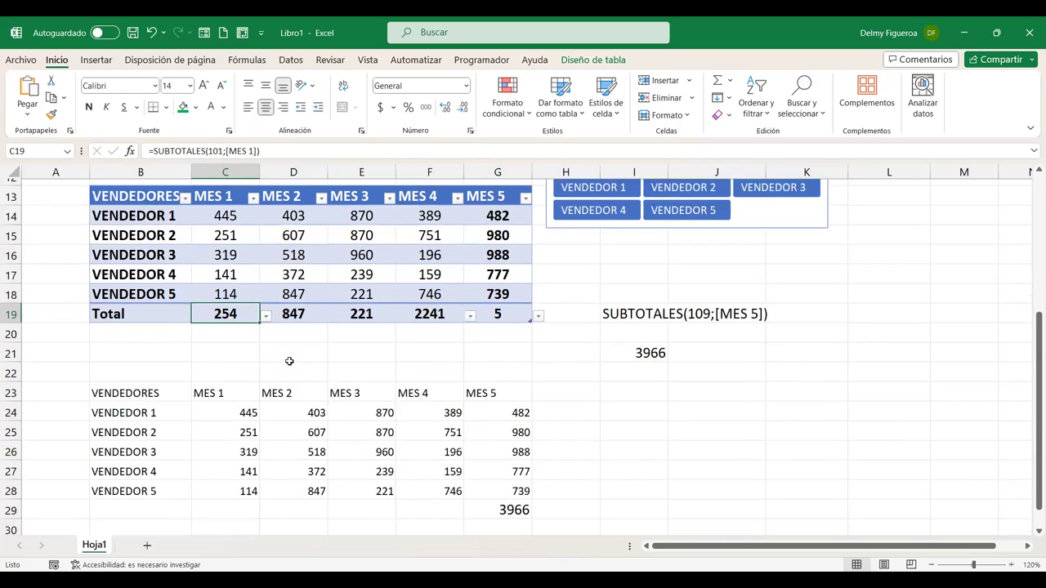
scroll(224, 375, down, 2)
click(215, 384)
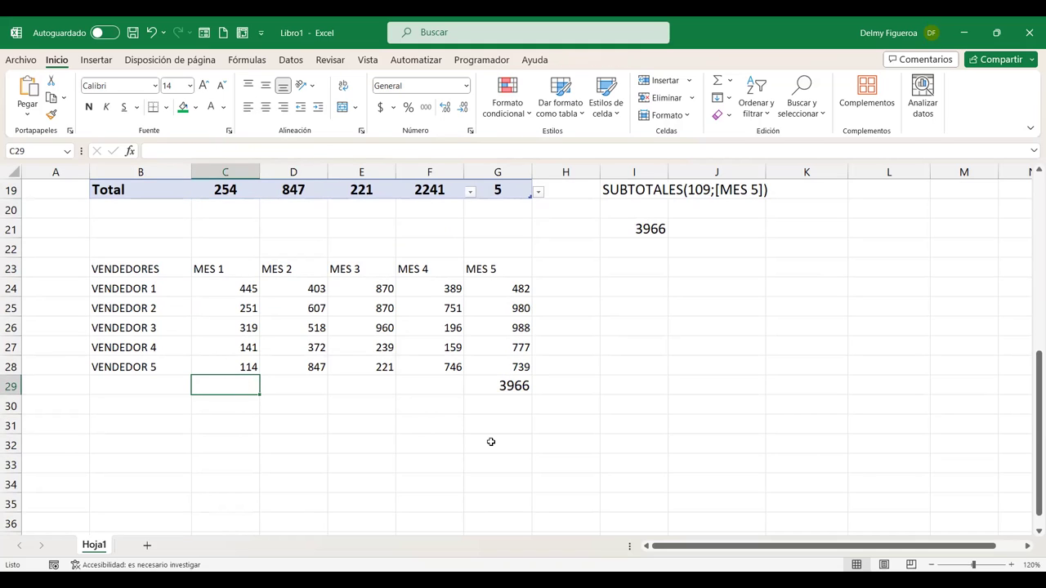
Enter =PROMEDIO(C24:C28) in C29, returning 254.
text(¨+)
key(BackSpace)
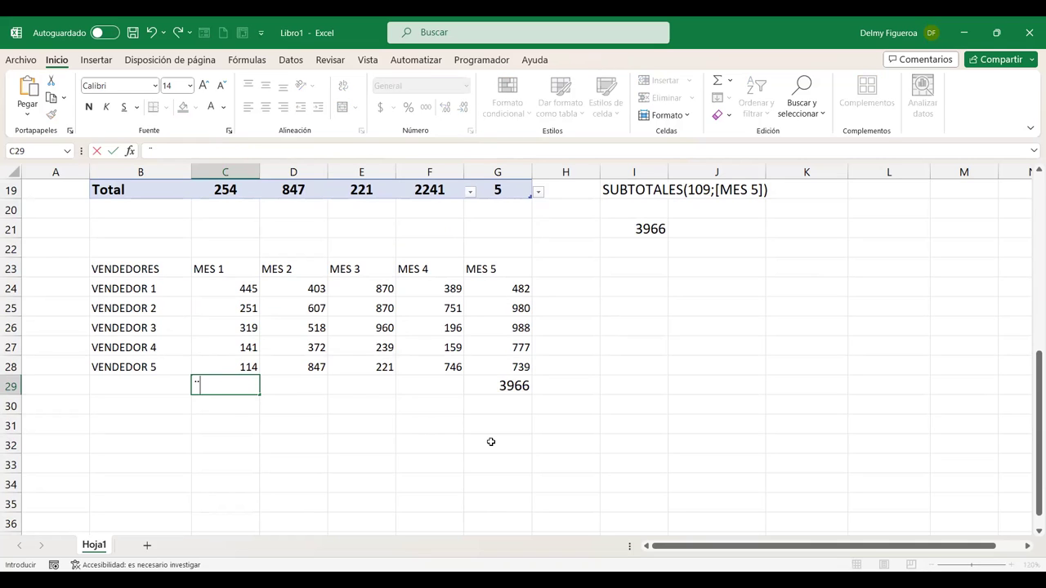
text(=)
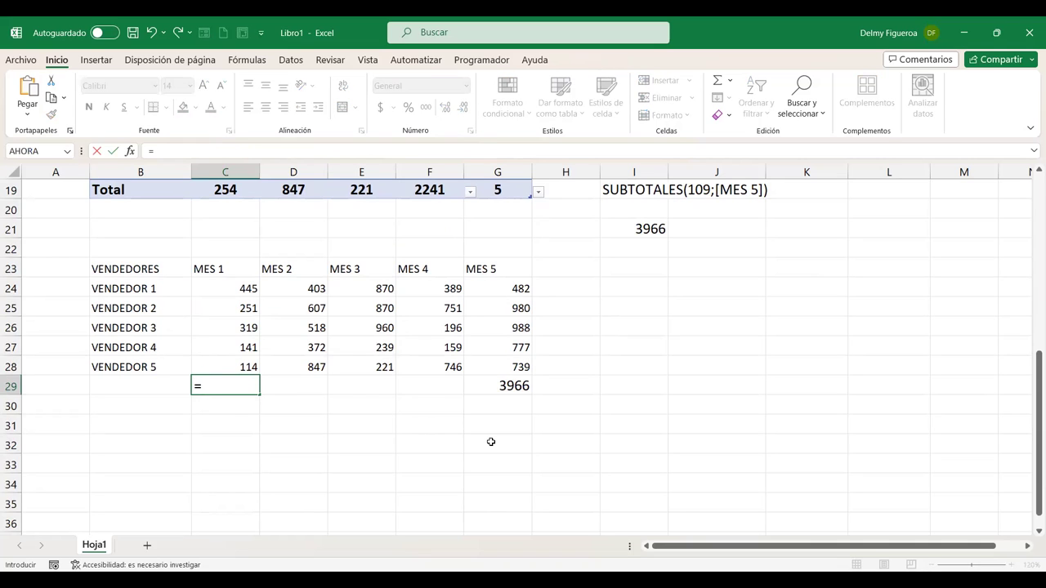
text(R)
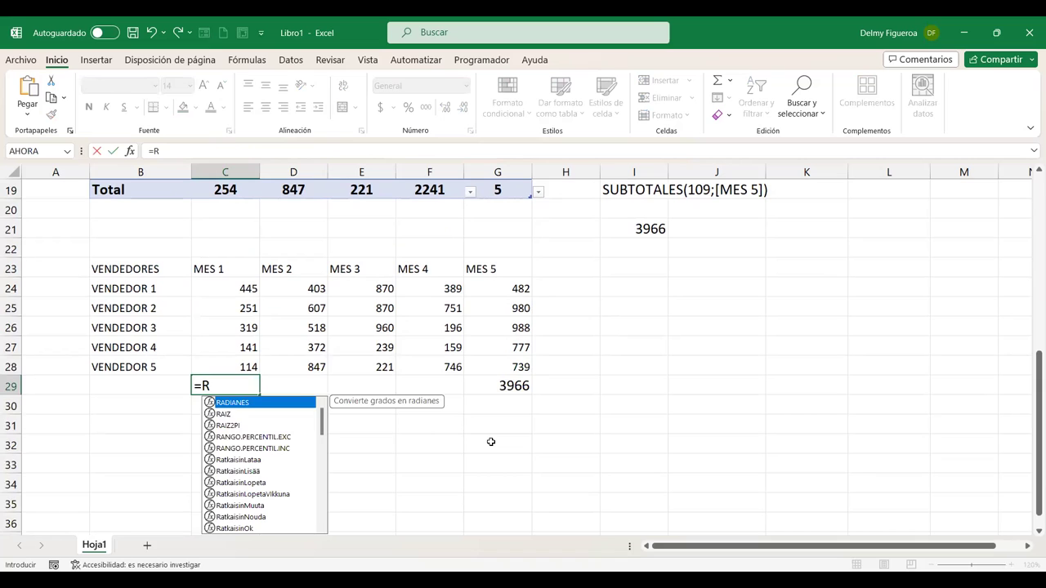
key(BackSpace)
text(PROME)
double_click(242, 403)
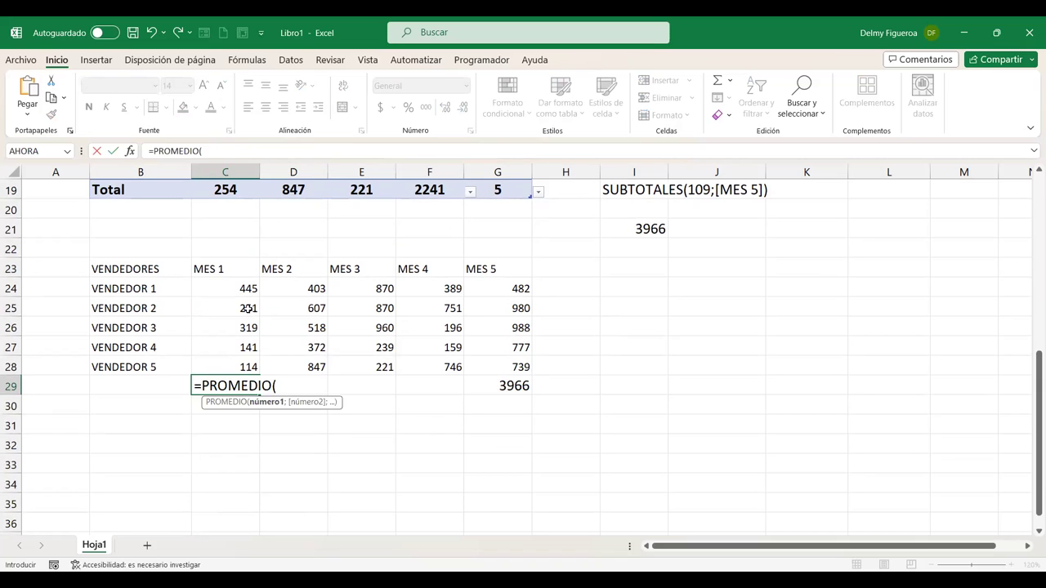
click(244, 292)
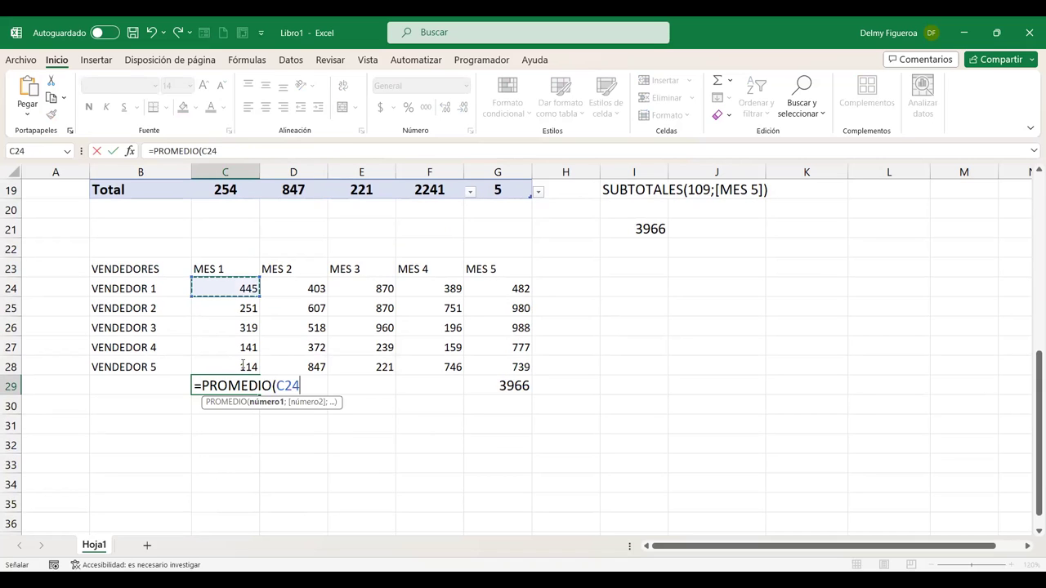
key(ctrl+shift+Down)
key(Return)
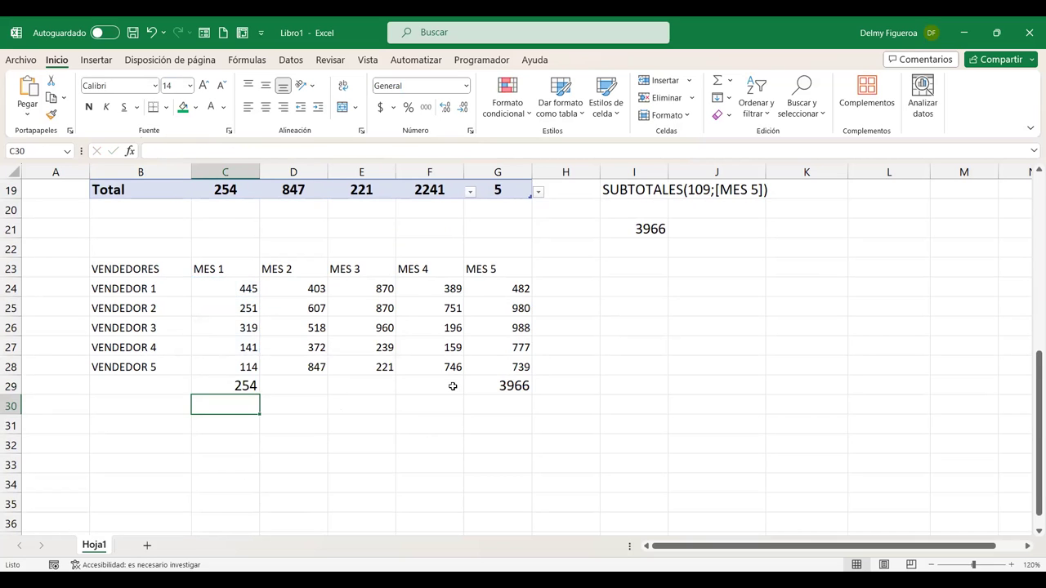
Select D29 and compare against the table's MES 2 total formula.
scroll(453, 386, up, 1)
scroll(452, 386, up, 1)
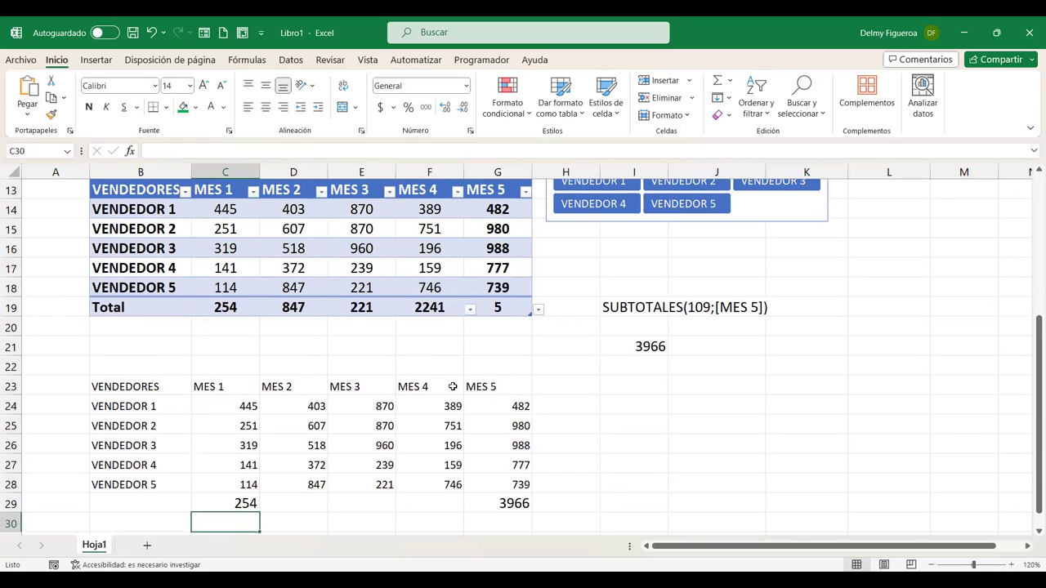
scroll(233, 482, up, 1)
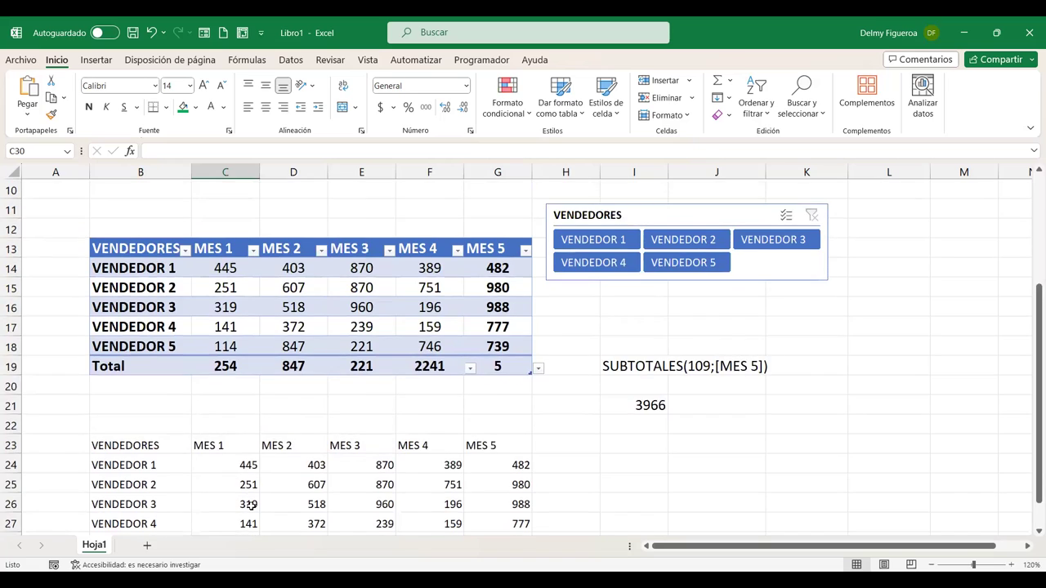
scroll(249, 500, down, 2)
click(302, 443)
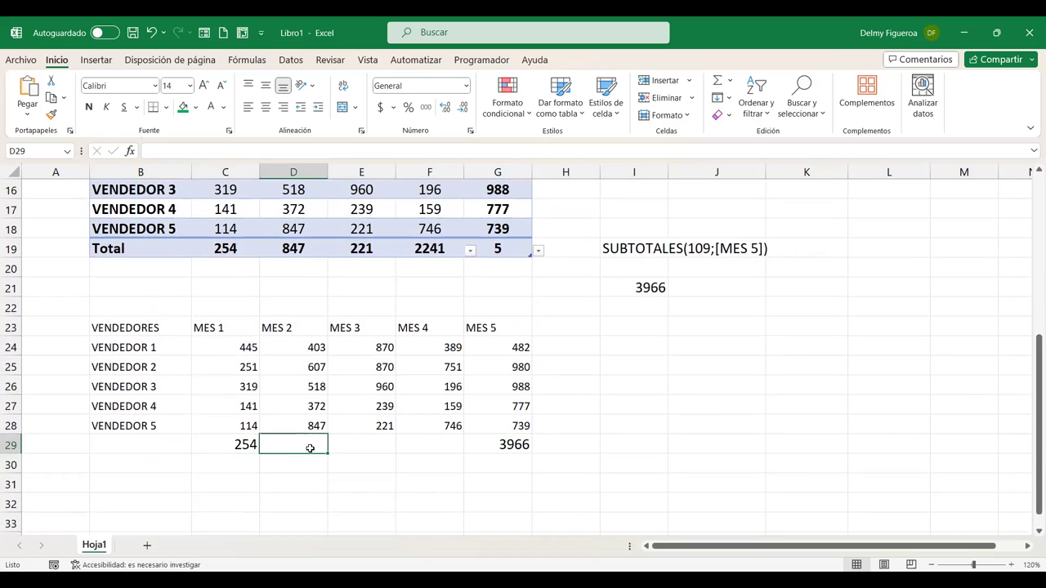
scroll(301, 444, up, 1)
scroll(299, 422, up, 1)
click(301, 365)
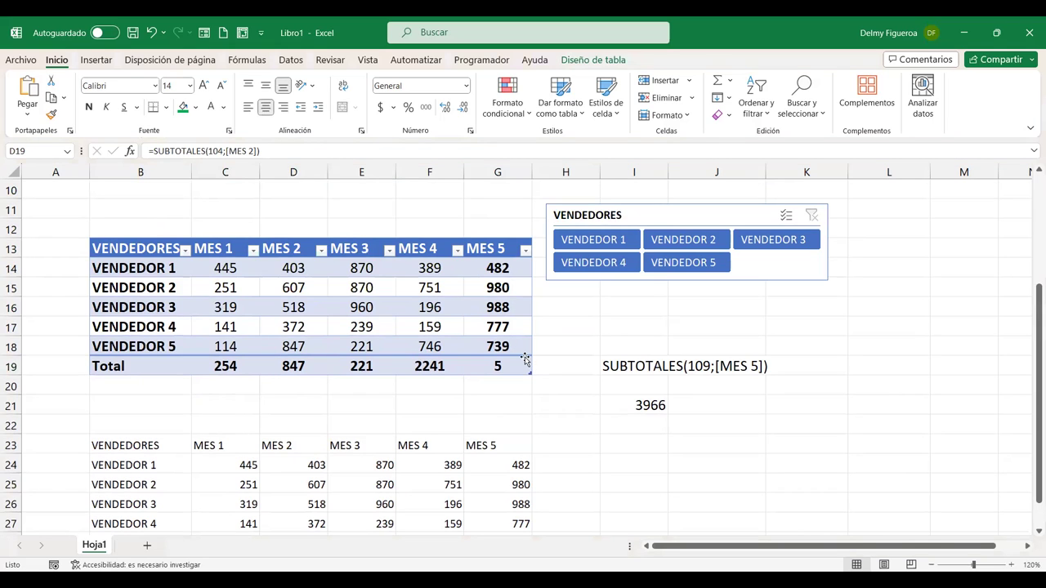
scroll(531, 359, down, 2)
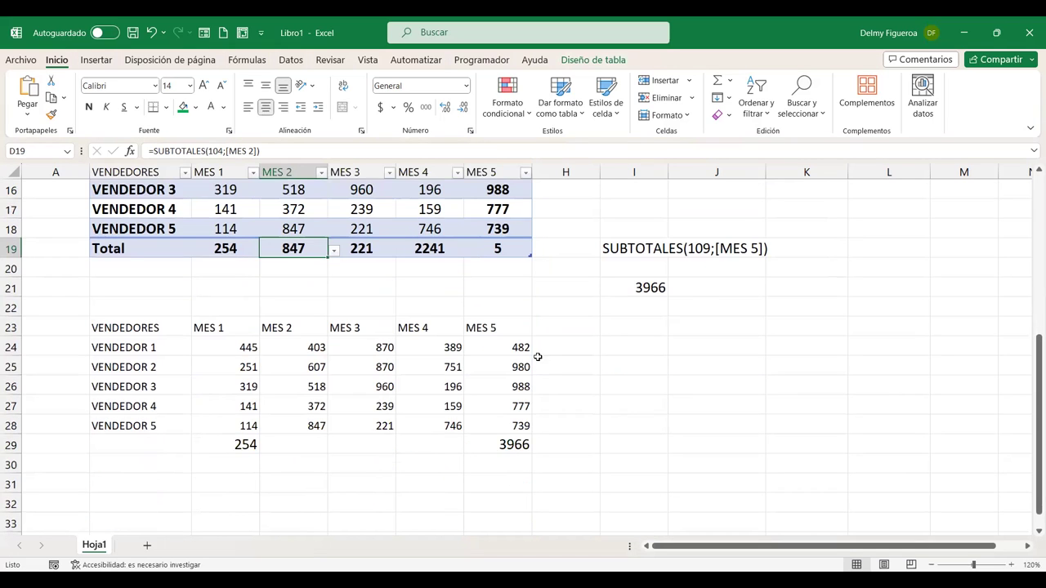
Extend the plain range's month headers to add MES 6 in H23.
click(500, 328)
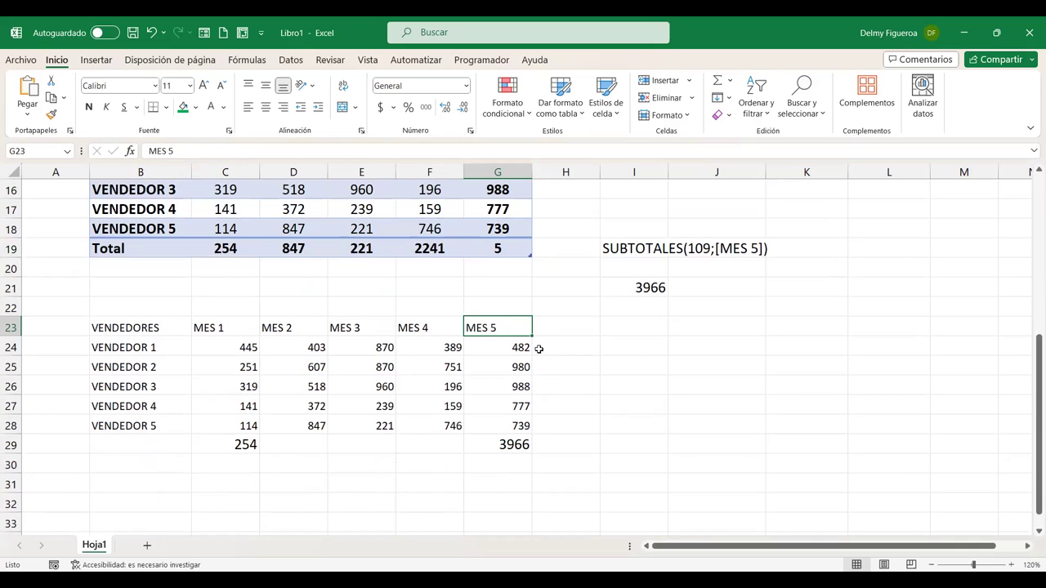
click(569, 328)
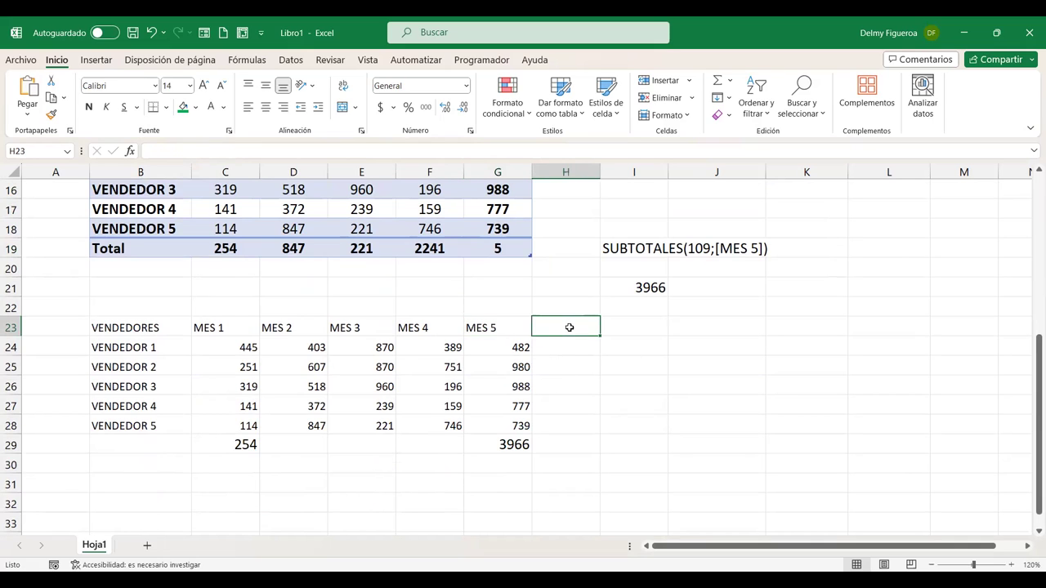
click(490, 328)
drag(438, 327, 572, 321)
click(570, 325)
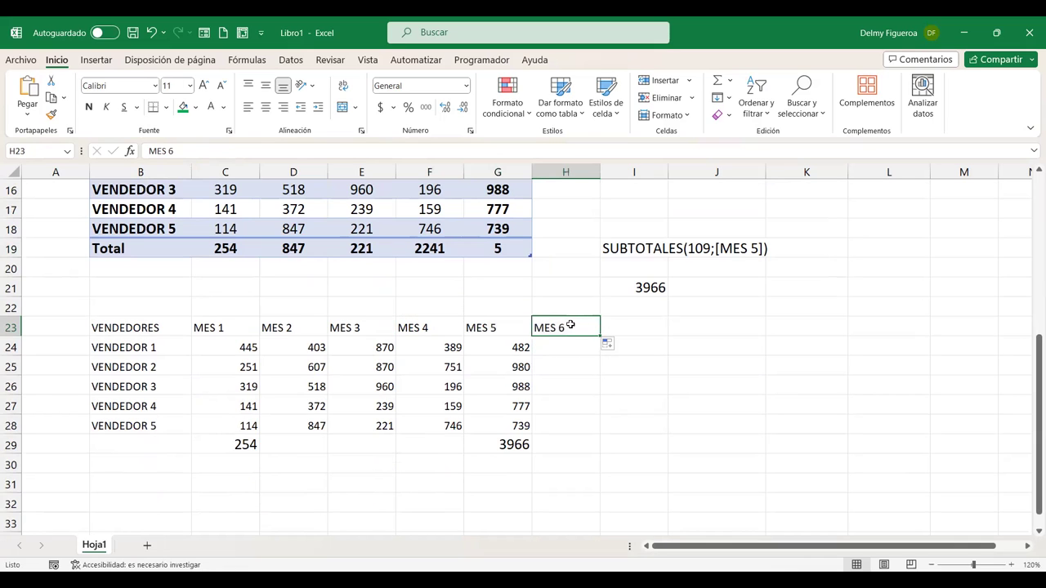
Enter 100, 200, 300 and 400 in H24:H27.
click(569, 347)
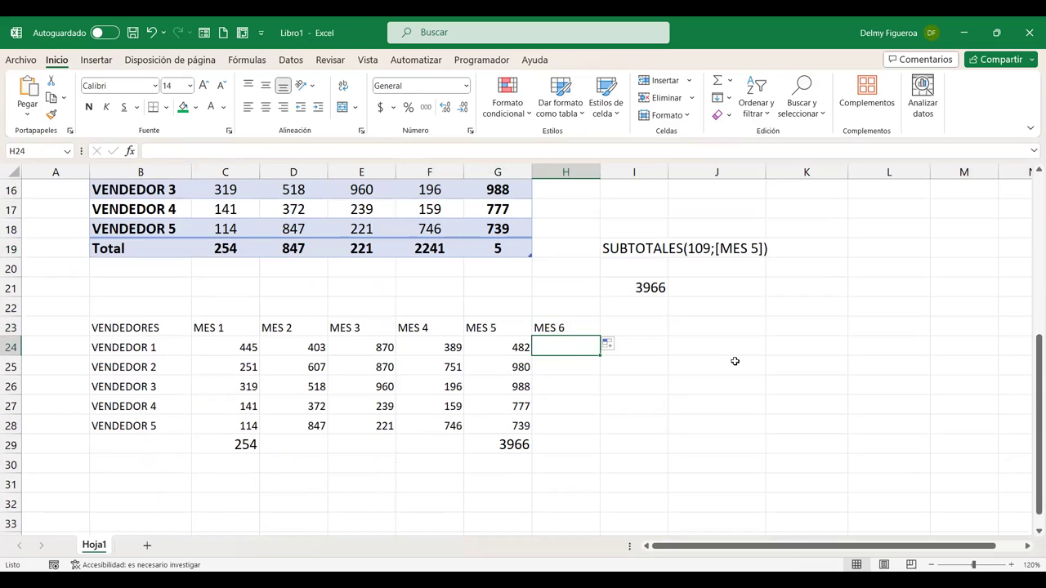
text(100)
key(Return)
text(200)
key(Return)
text(300)
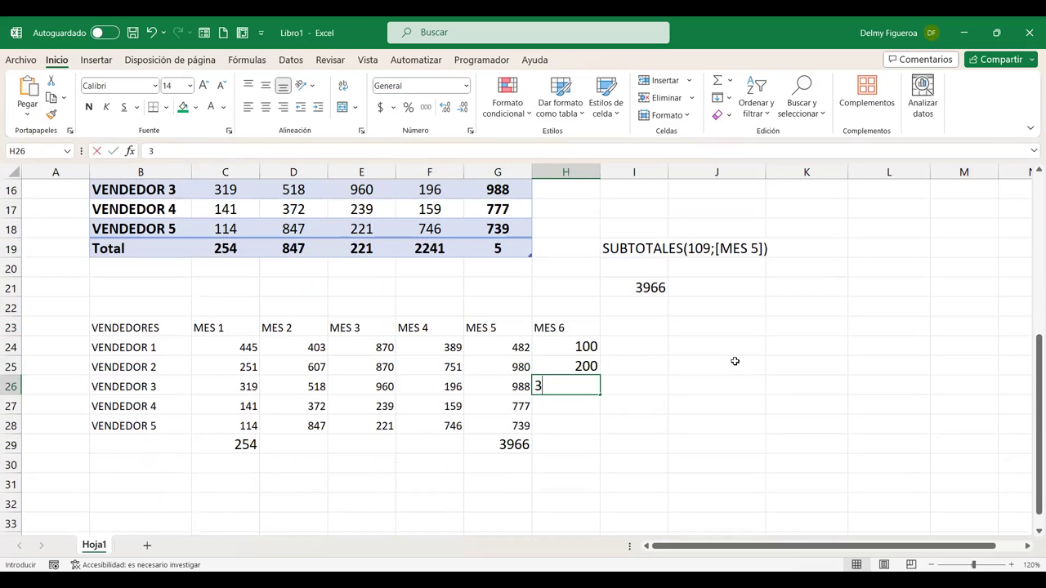
key(Return)
text(400)
key(Return)
key(Up)
key(Up)
key(Up)
key(Up)
key(Up)
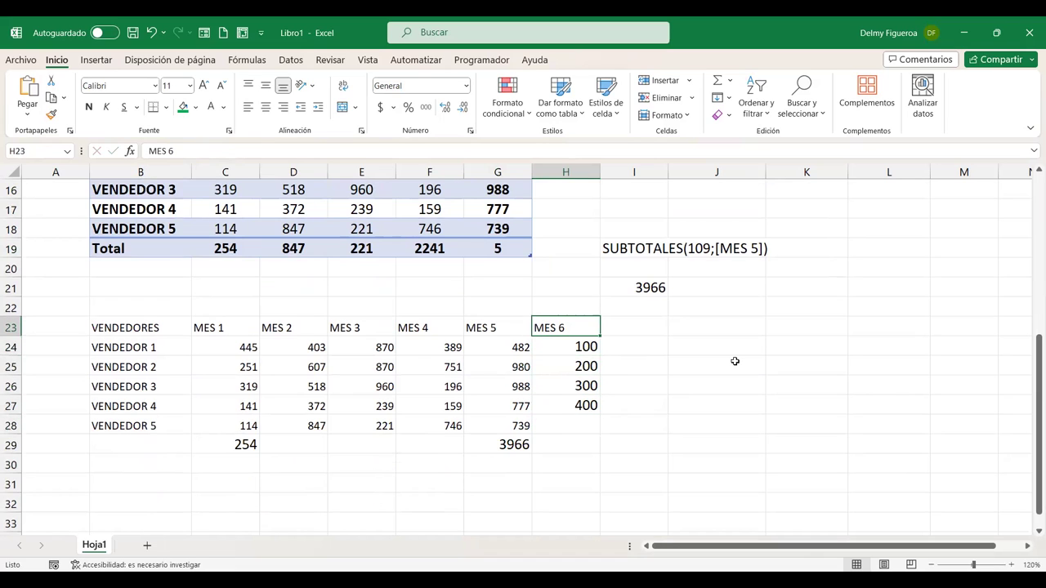
Rename the heading to MES 7, move that column to column I, and label H23 MES 6.
key(F2)
key(BackSpace)
text(7)
key(Return)
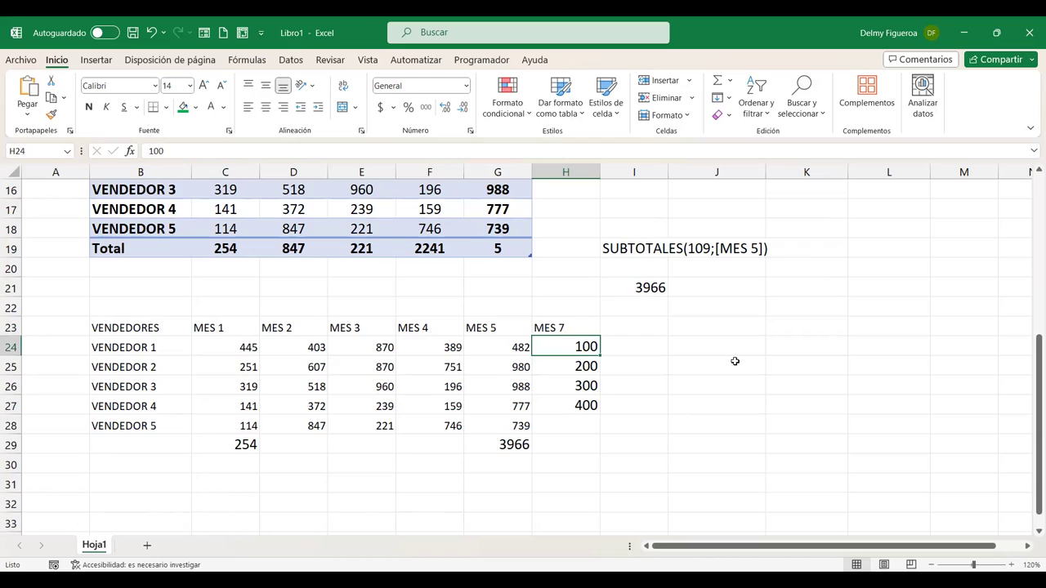
key(Up)
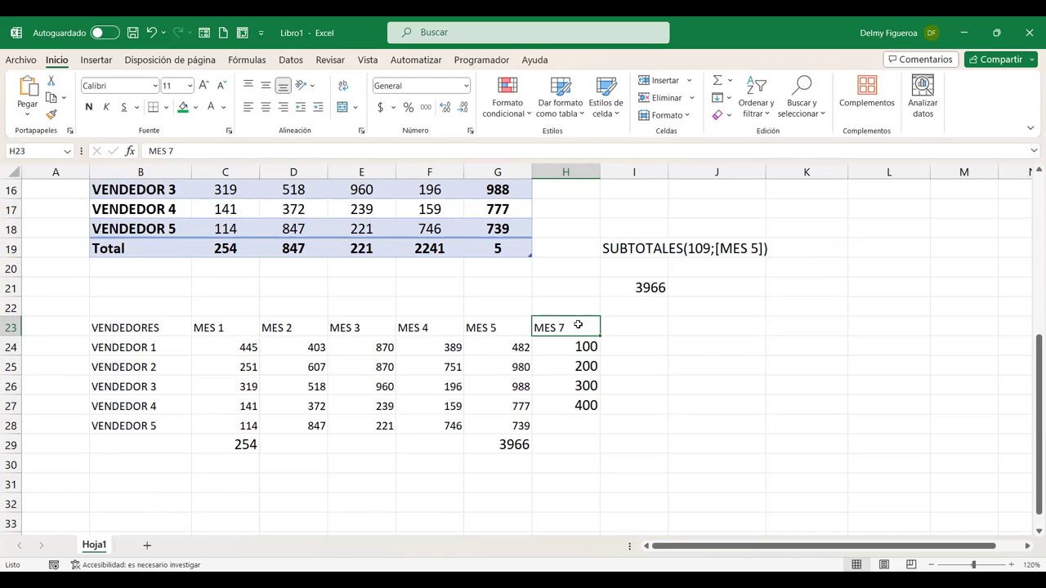
drag(577, 325, 577, 427)
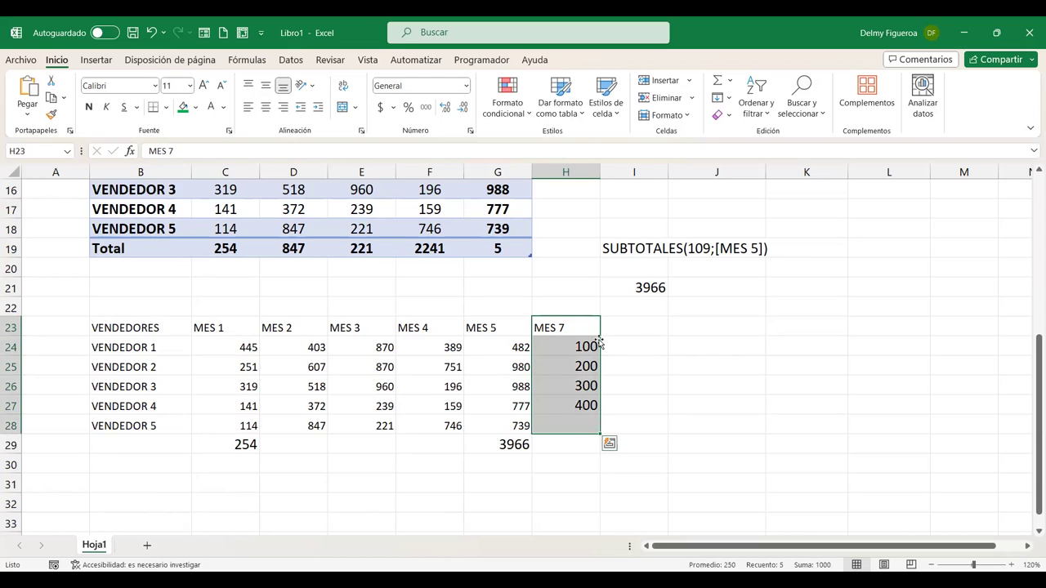
drag(600, 340, 651, 341)
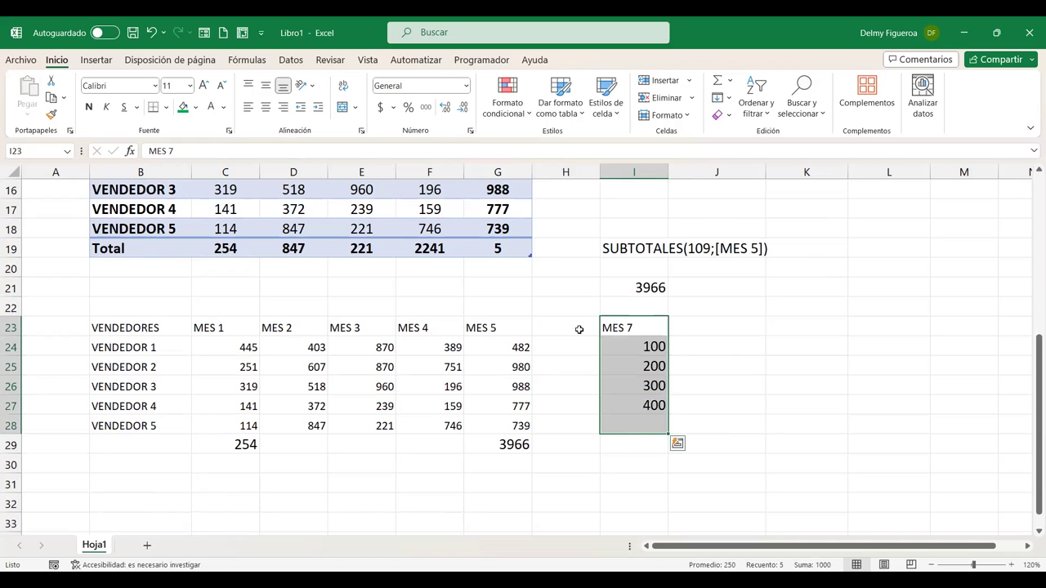
click(578, 329)
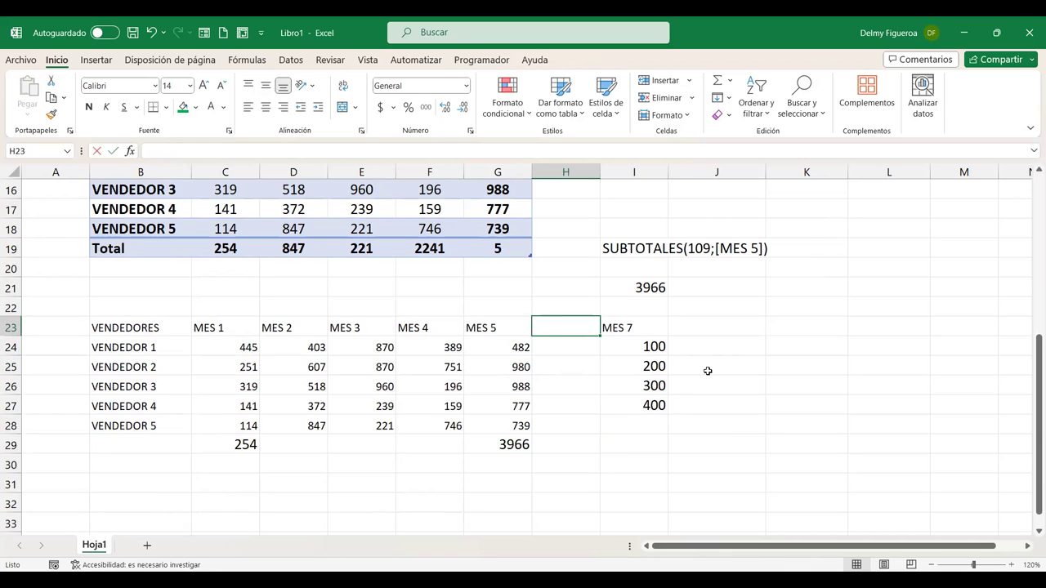
text(MES 6)
key(Return)
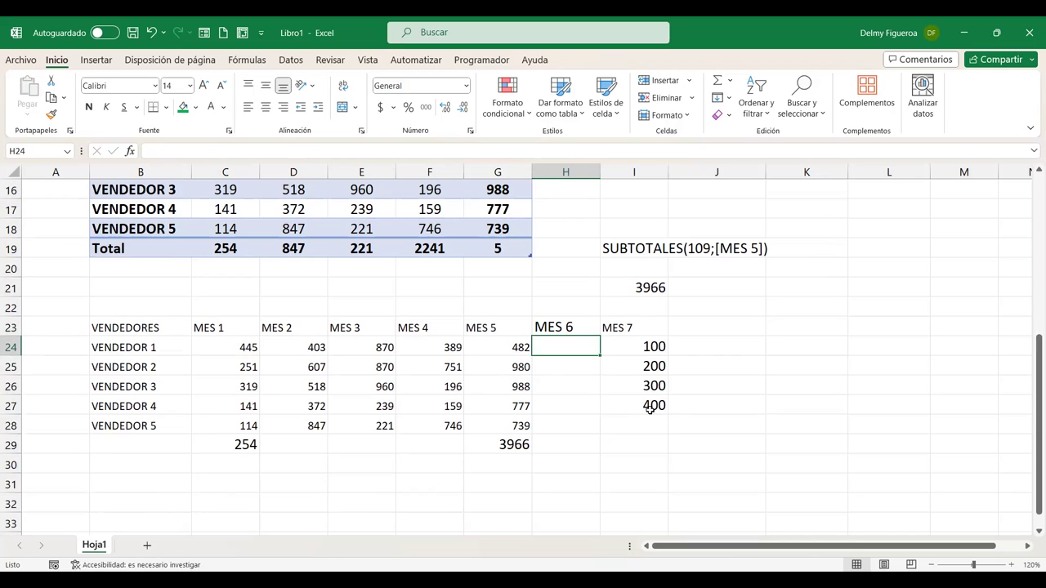
Move the VENDEDORES slicer up beside the pivot table.
scroll(651, 409, up, 2)
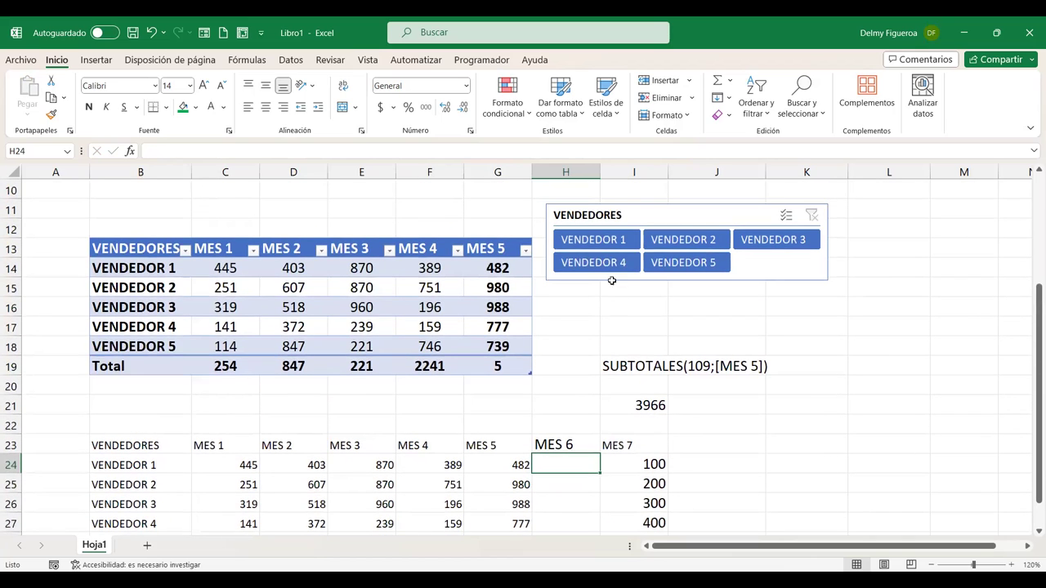
scroll(613, 198, up, 1)
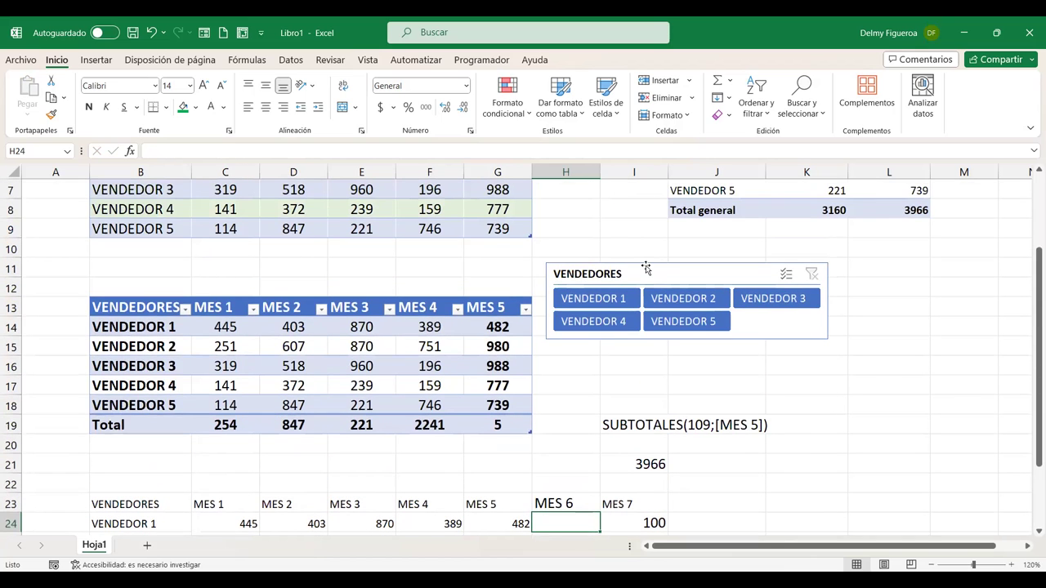
drag(655, 264, 767, 234)
drag(771, 232, 770, 225)
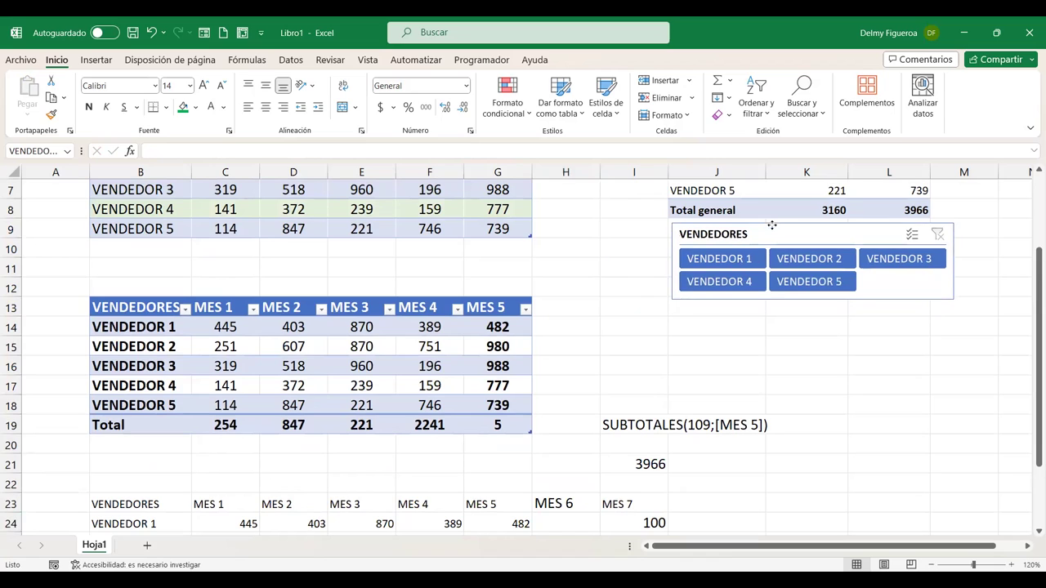
Enter the MES 7 heading in H13 so the table expands to include it.
click(561, 309)
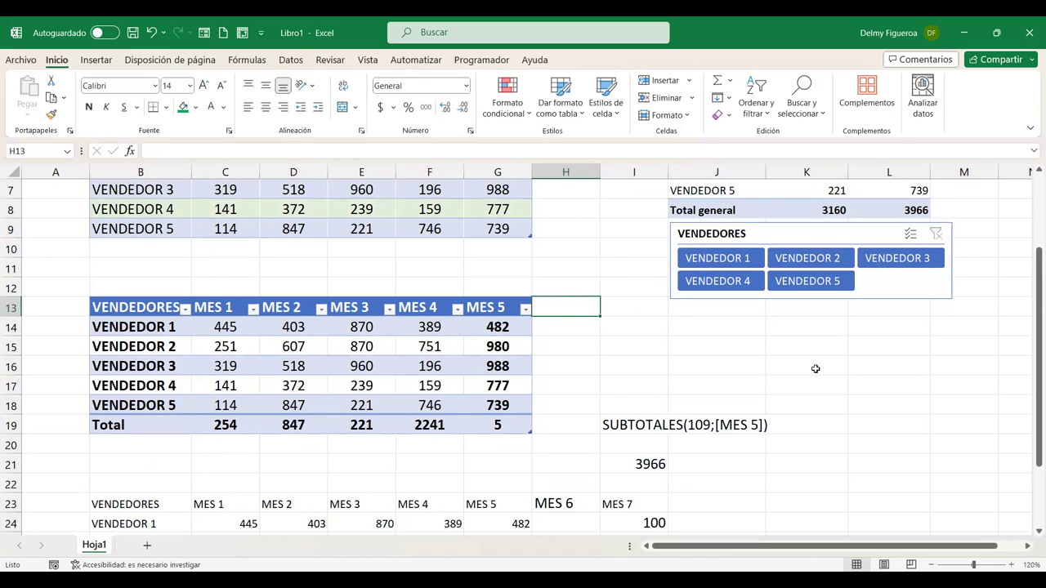
text(MES 7)
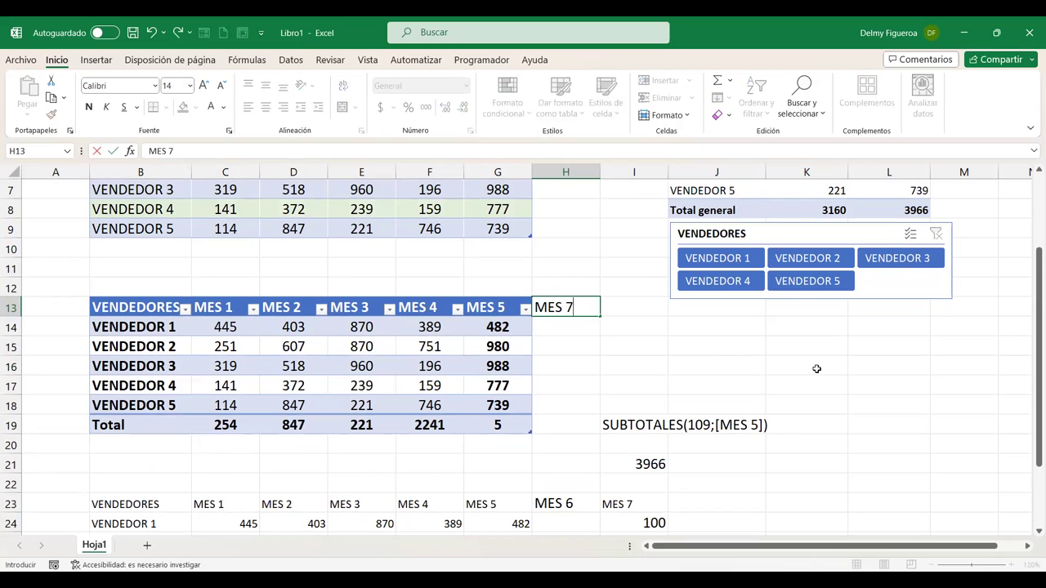
key(Tab)
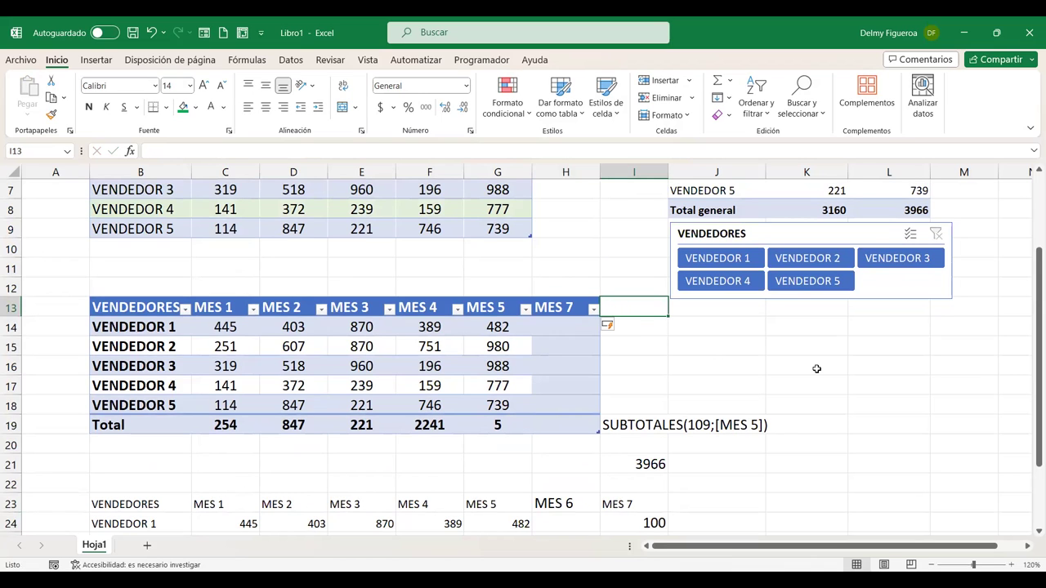
Turn Banded Columns on, then back off, for the vendor table.
click(569, 346)
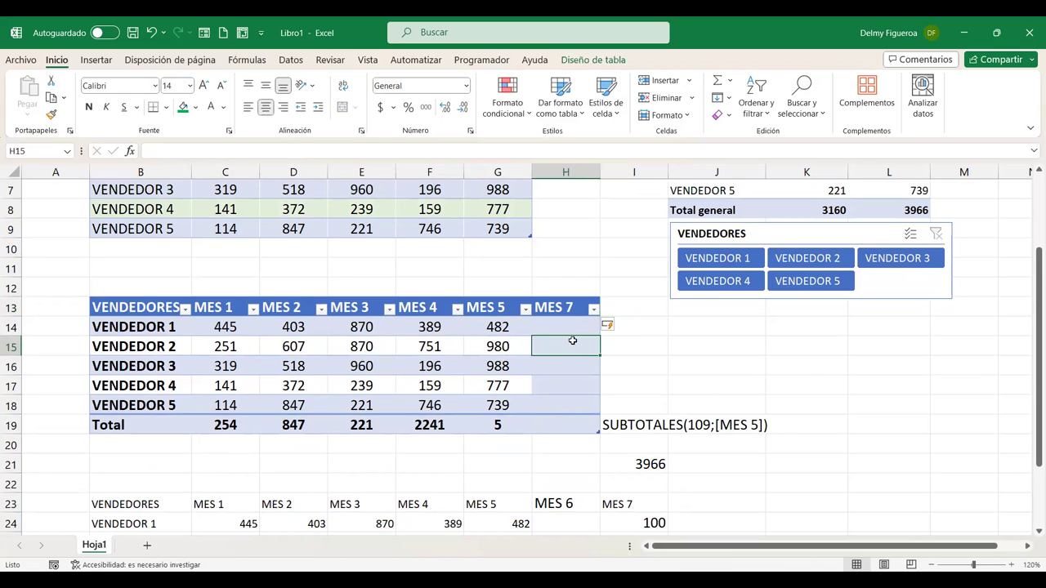
click(602, 61)
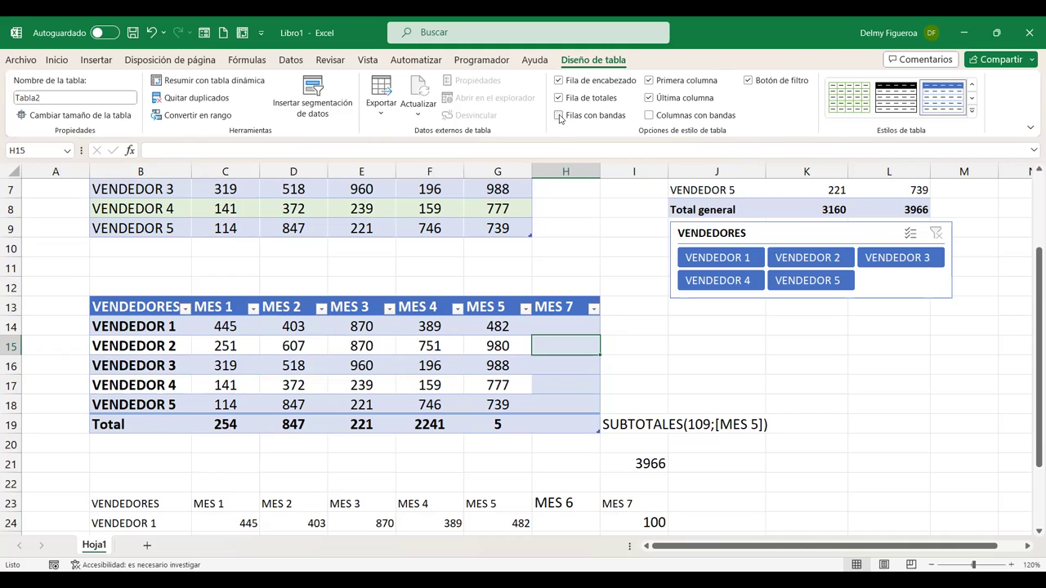
click(648, 115)
click(648, 116)
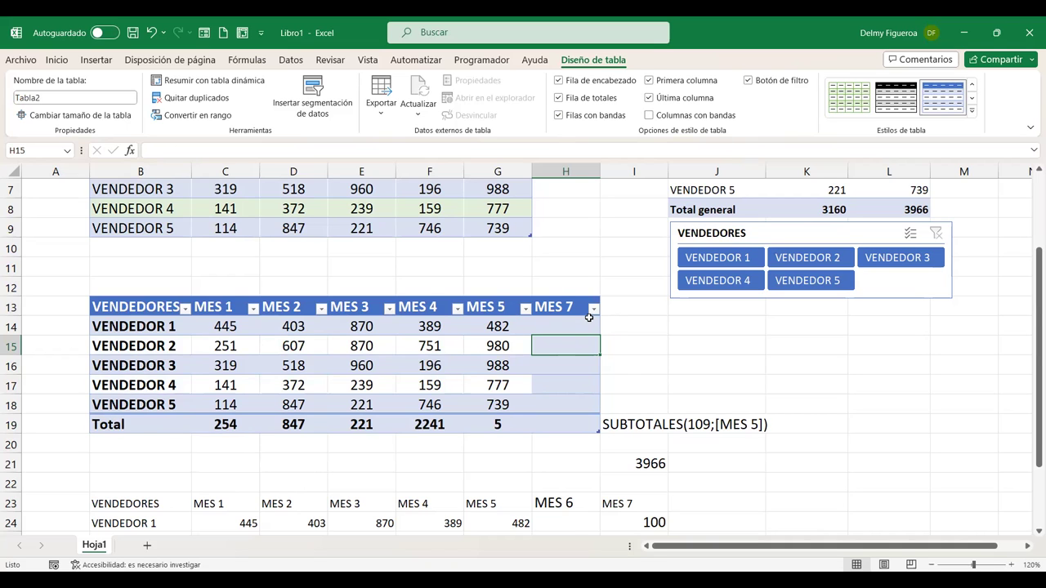
Check the MES 5 and MES 6 headings in the plain range below.
scroll(588, 317, down, 3)
click(562, 327)
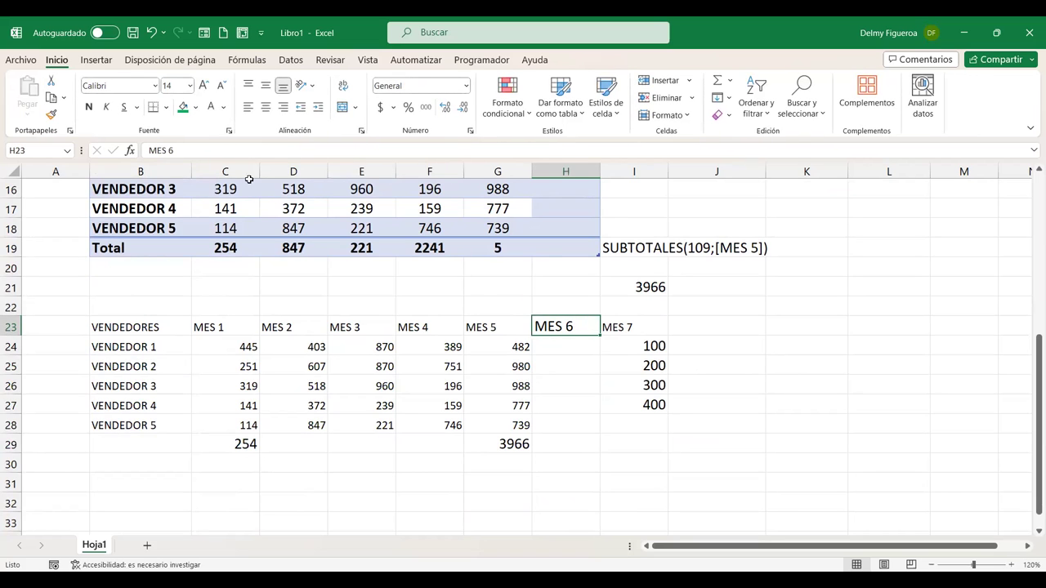
click(503, 329)
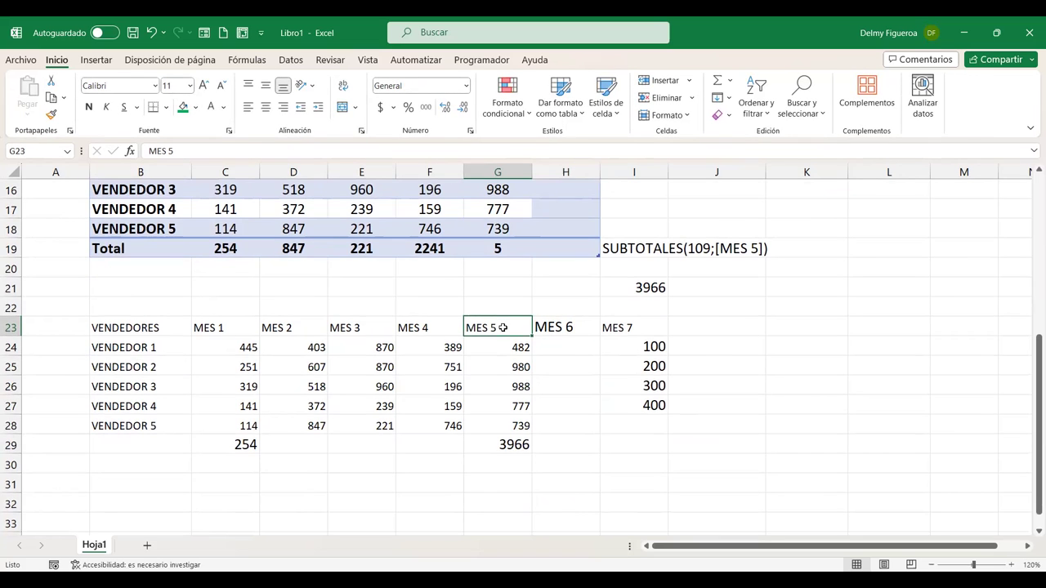
click(572, 322)
scroll(647, 355, up, 3)
Fill the MES 7 column with 100, 200, 300, 400 and 500 for VENDEDOR 1–5.
click(570, 325)
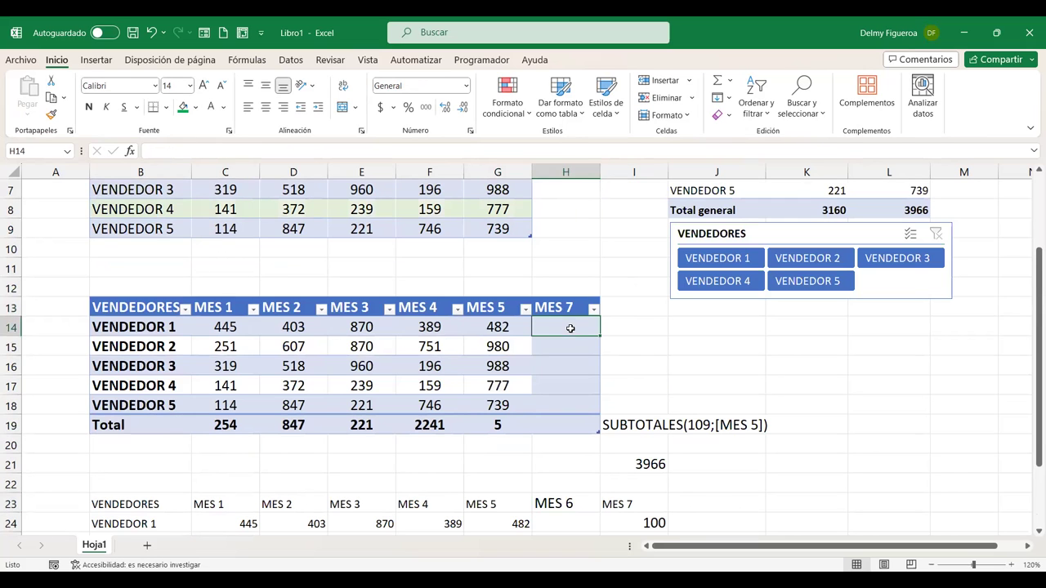
text(100)
key(Return)
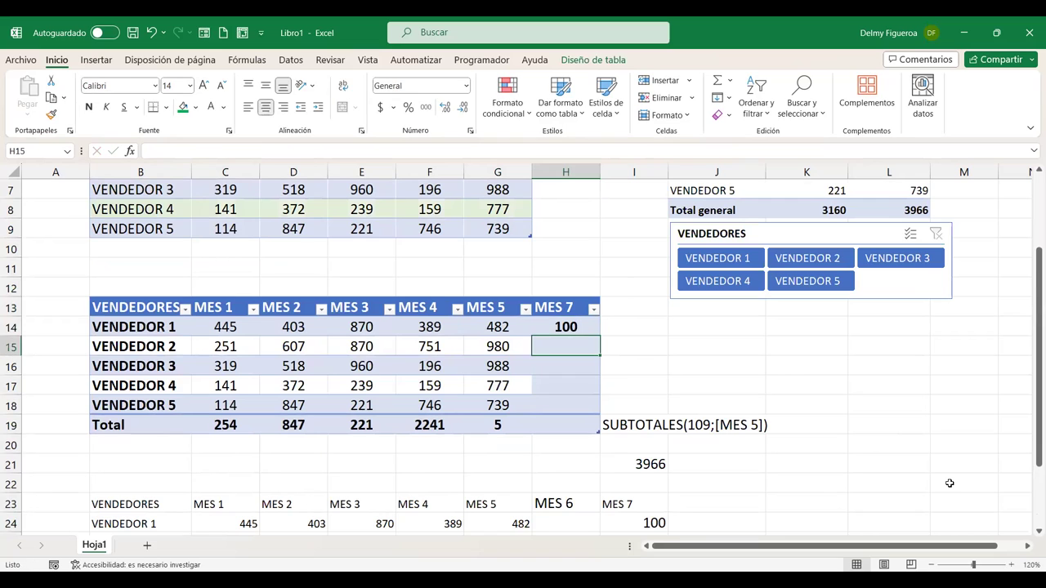
text(200)
key(Return)
text(300)
key(Return)
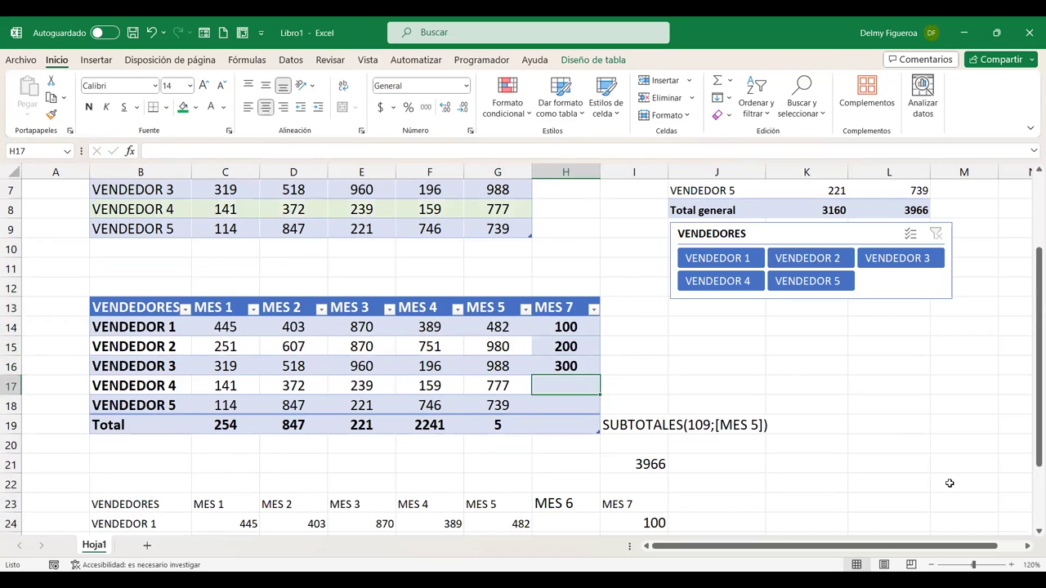
text(400)
key(Return)
text(500)
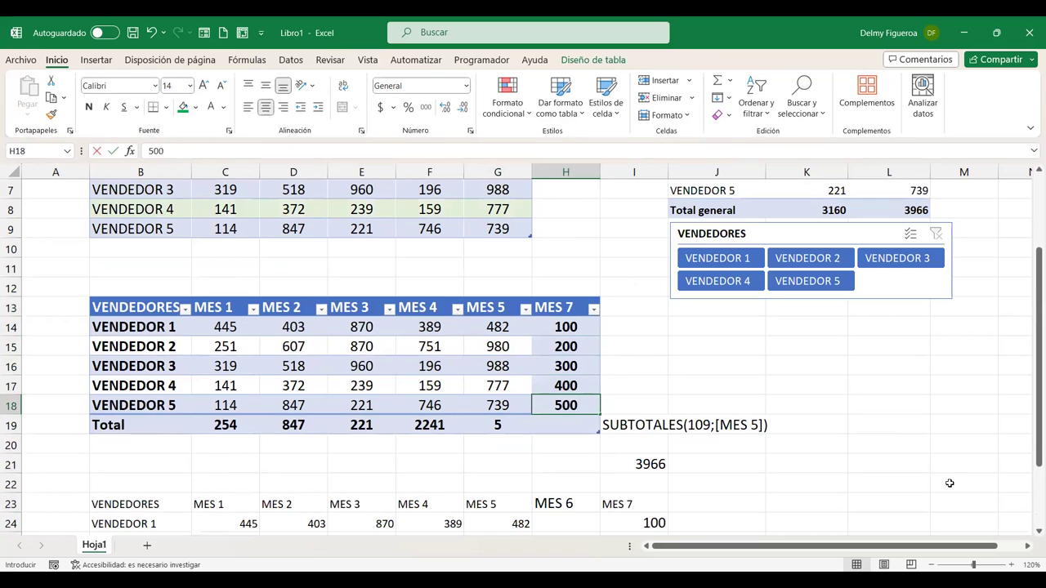
key(Return)
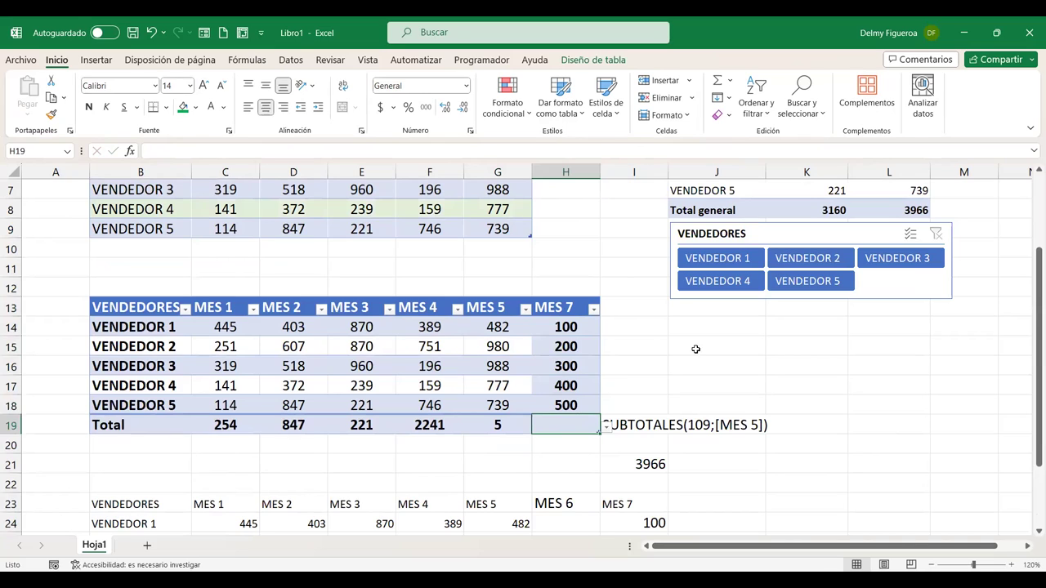
Drag the SUBTOTALES note out of I19 in the Total row.
click(696, 349)
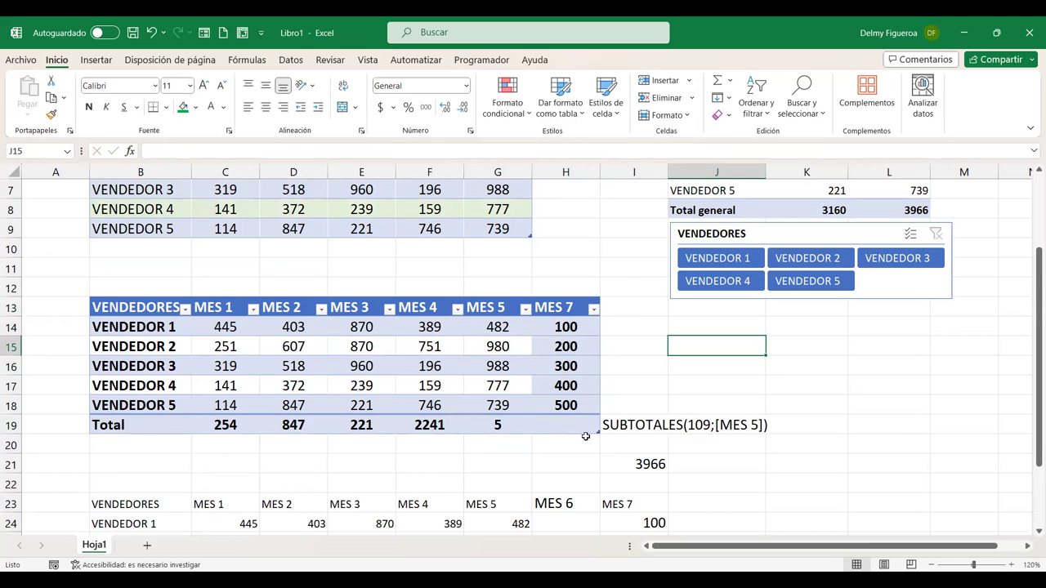
click(653, 422)
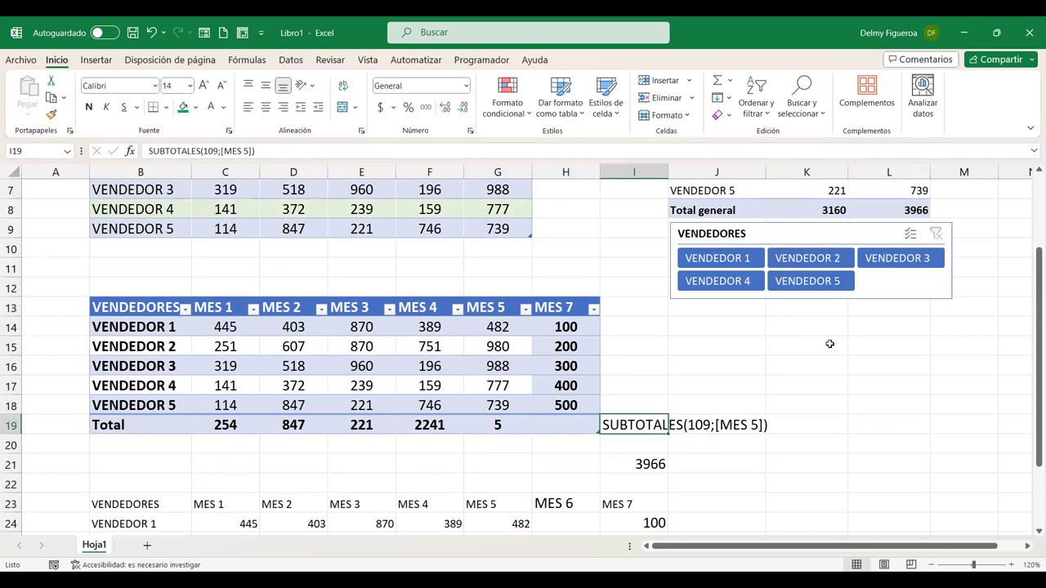
drag(829, 344, 784, 392)
click(629, 409)
Copy the G29 sum formula across to I29, giving MES 6 and MES 7 totals of 0 and 1000.
scroll(632, 408, down, 3)
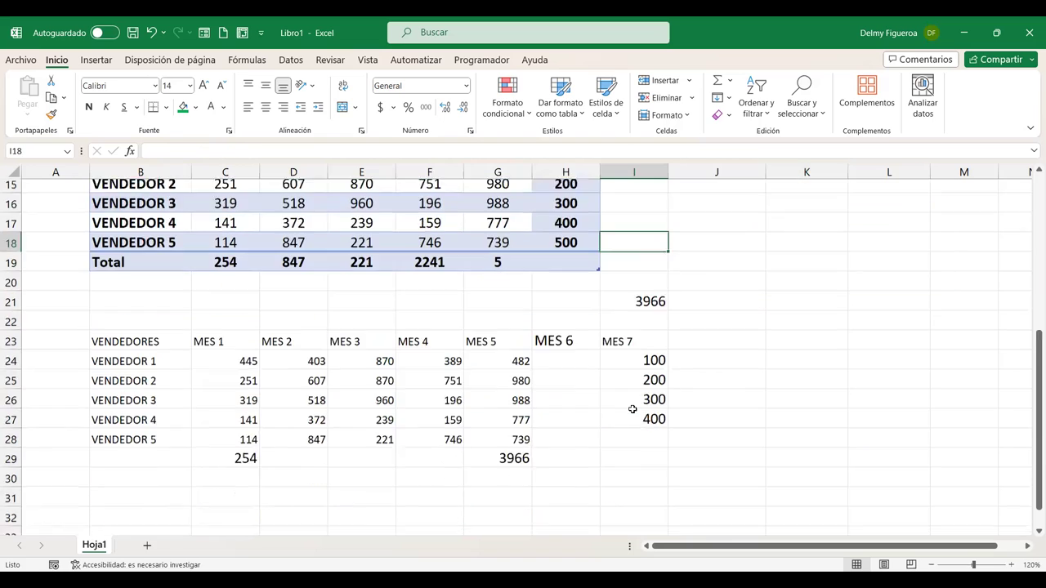
scroll(632, 408, down, 2)
click(643, 381)
click(499, 384)
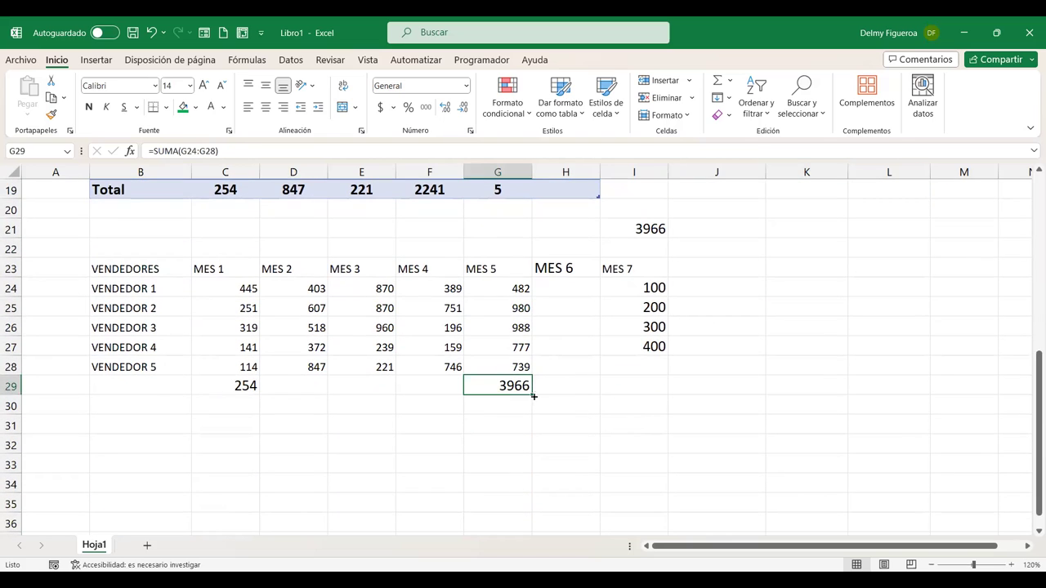
drag(537, 395, 676, 395)
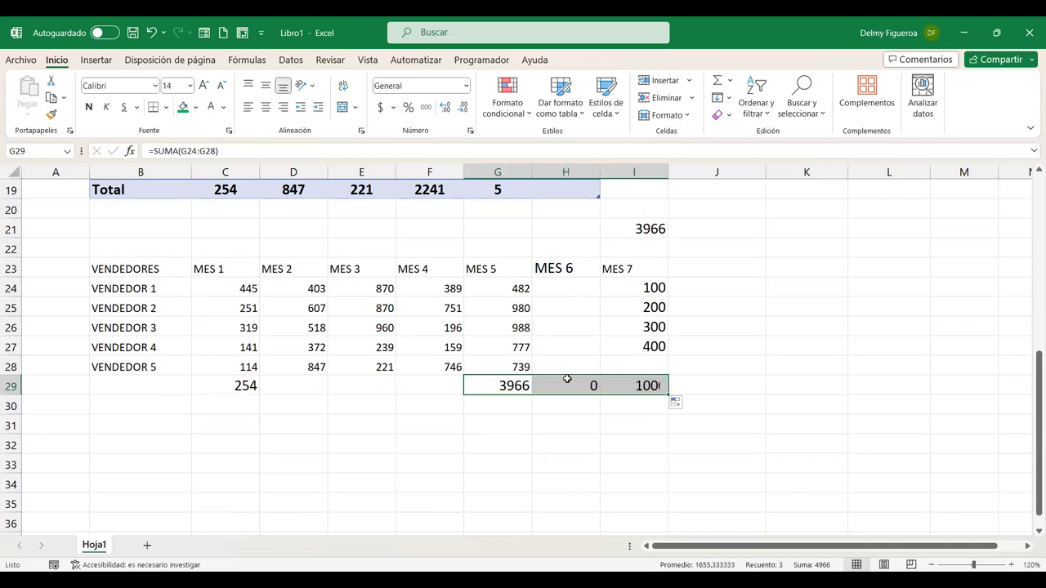
click(575, 386)
click(673, 387)
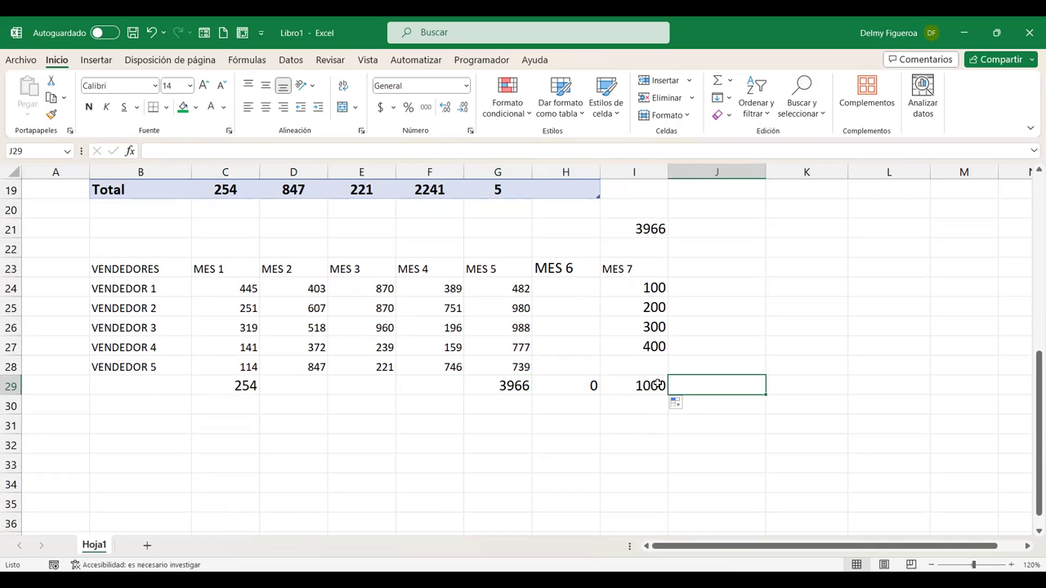
click(657, 386)
Open the MES 7 Total-row function list and close it without choosing a function.
scroll(615, 357, up, 3)
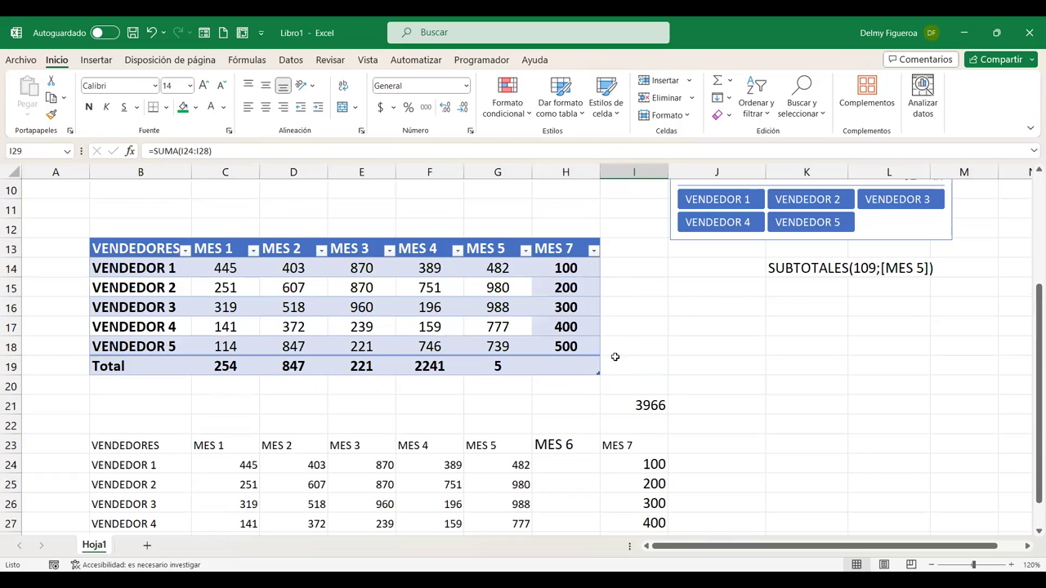
click(571, 367)
click(605, 370)
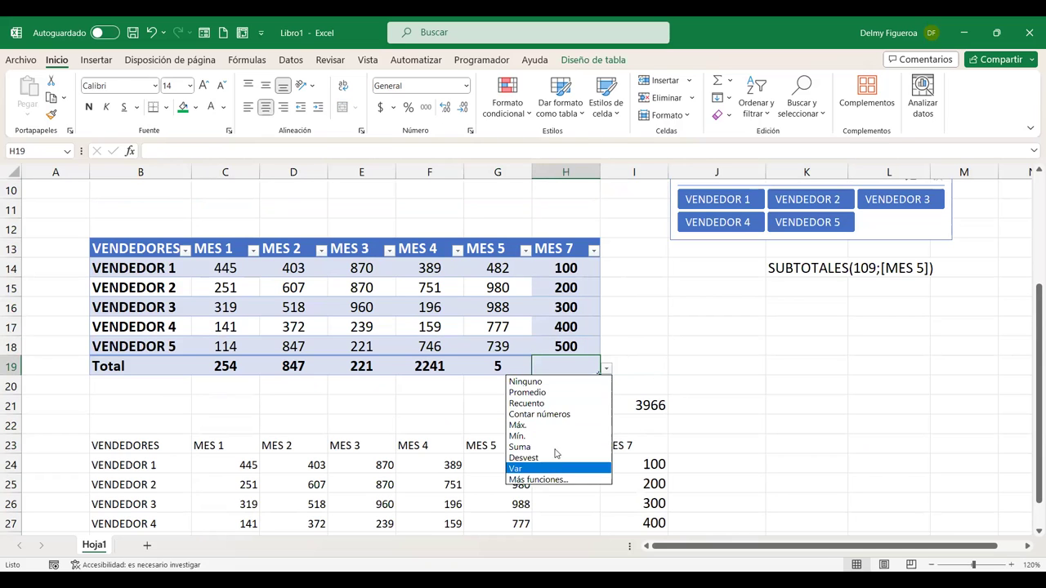
key(Escape)
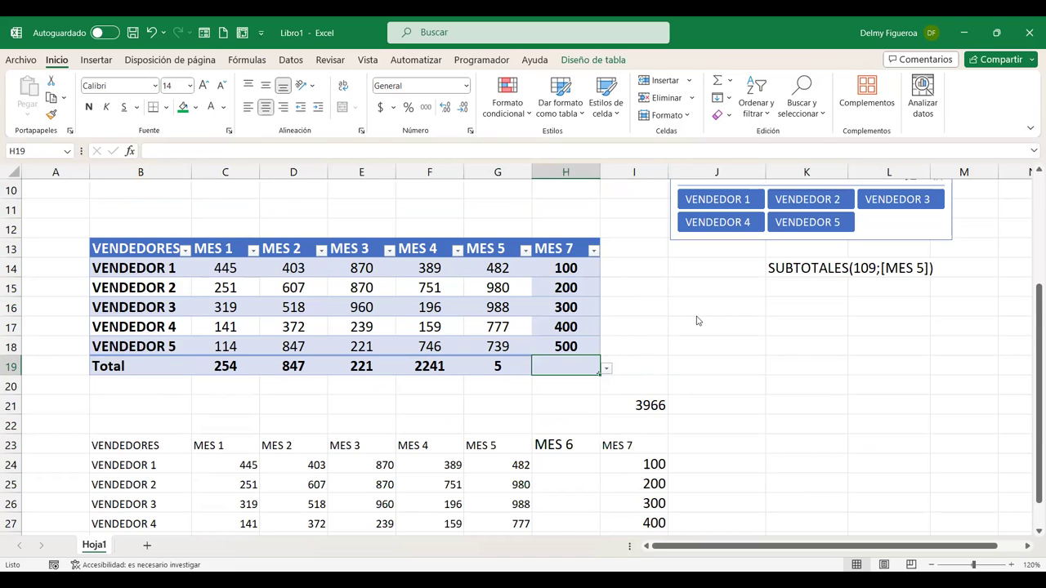
click(570, 288)
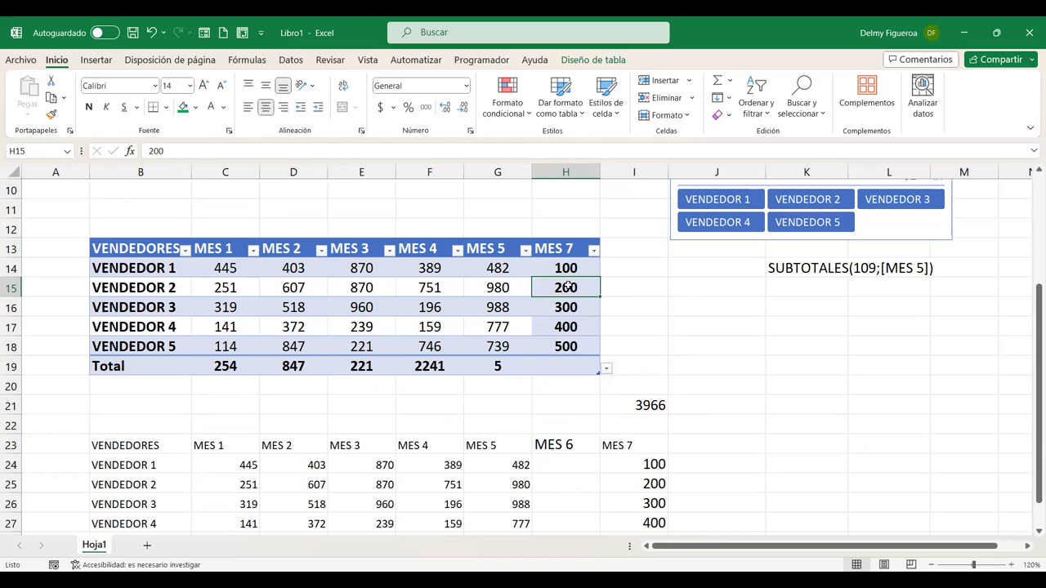
right_click(570, 290)
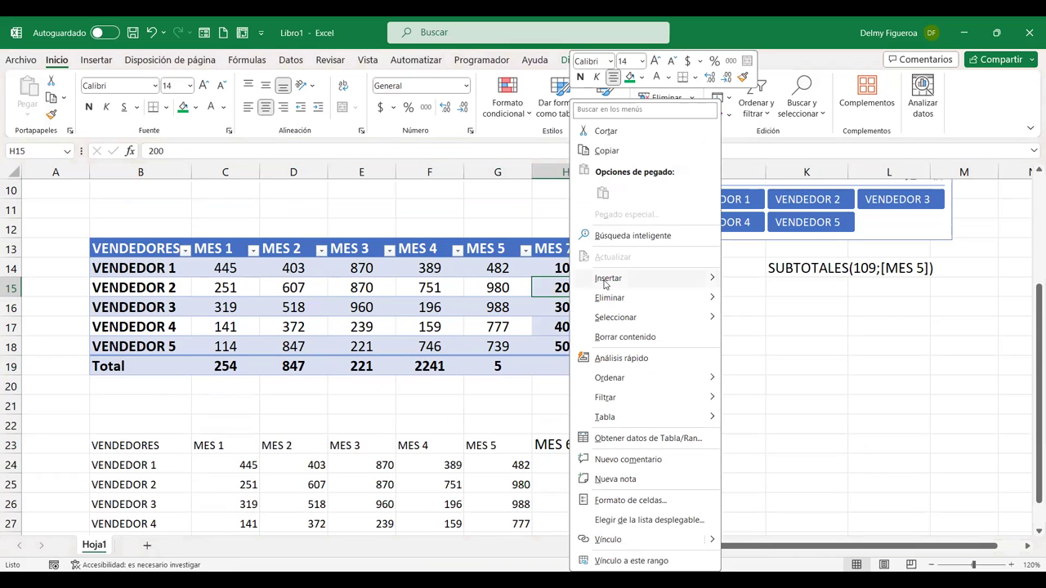
mouse_move(606, 285)
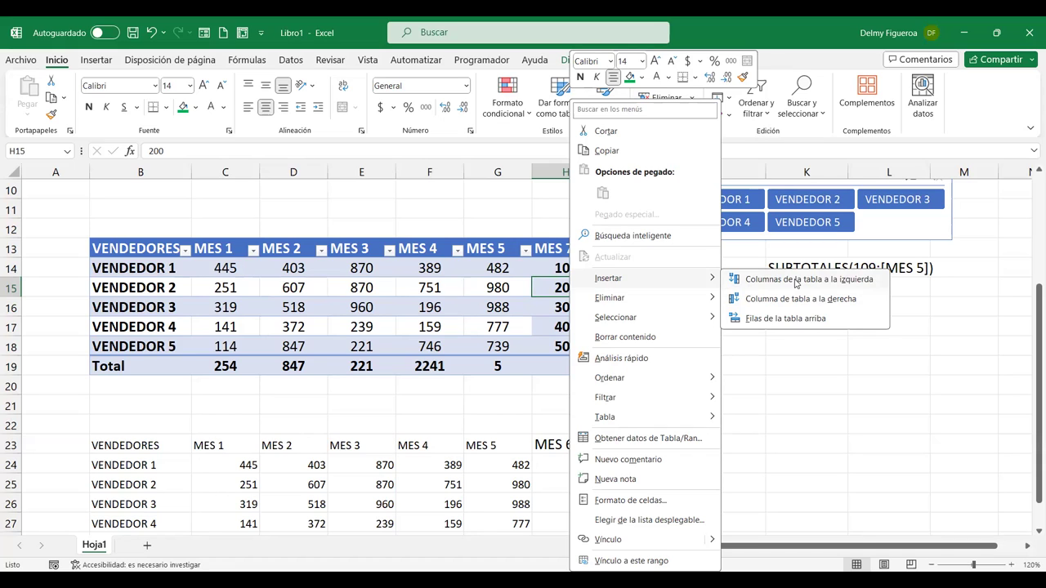
click(794, 281)
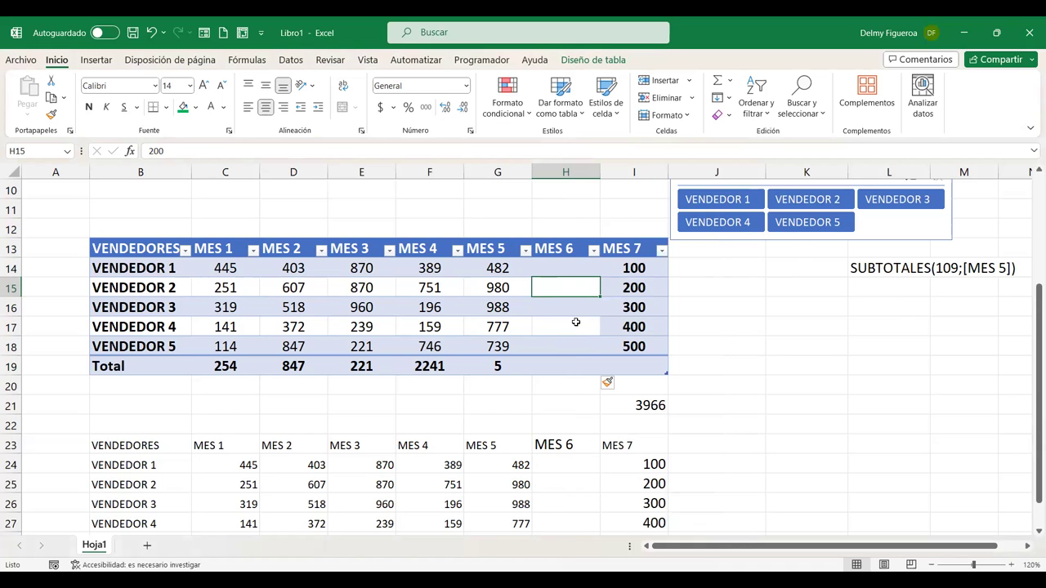
scroll(575, 322, down, 1)
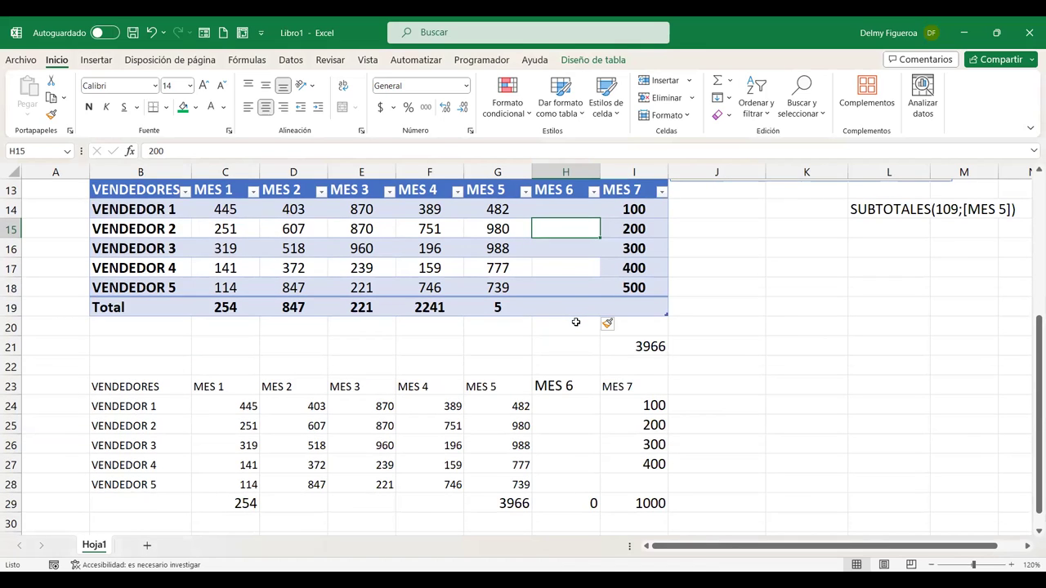
key(ctrl+z)
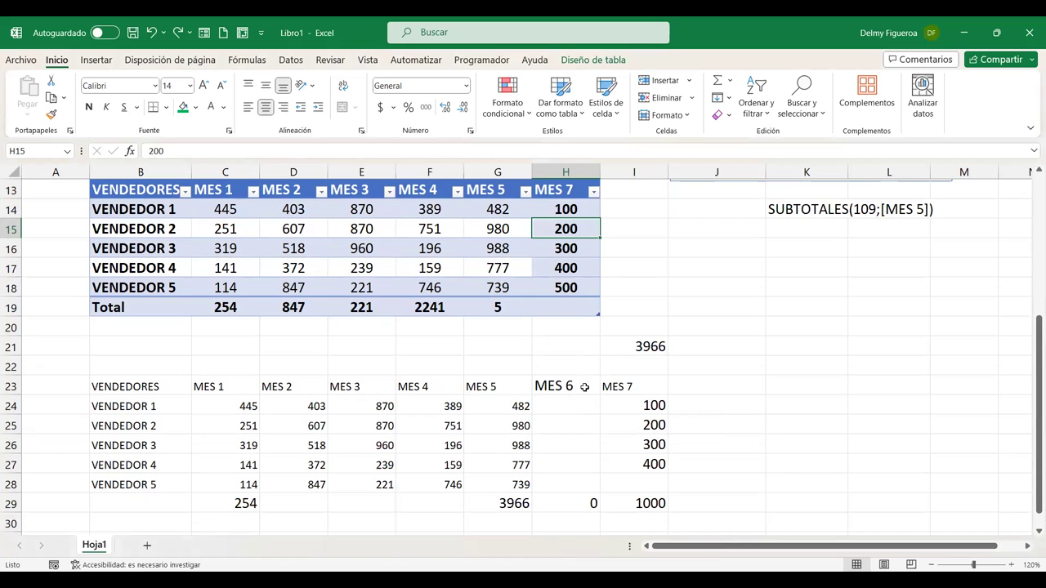
click(642, 380)
scroll(604, 313, down, 1)
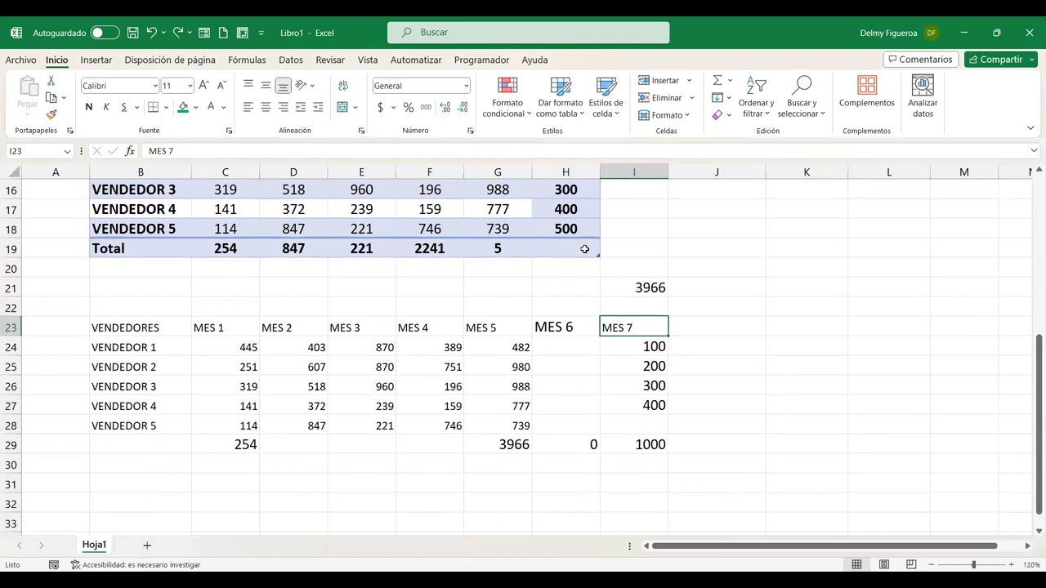
scroll(584, 248, up, 1)
click(585, 248)
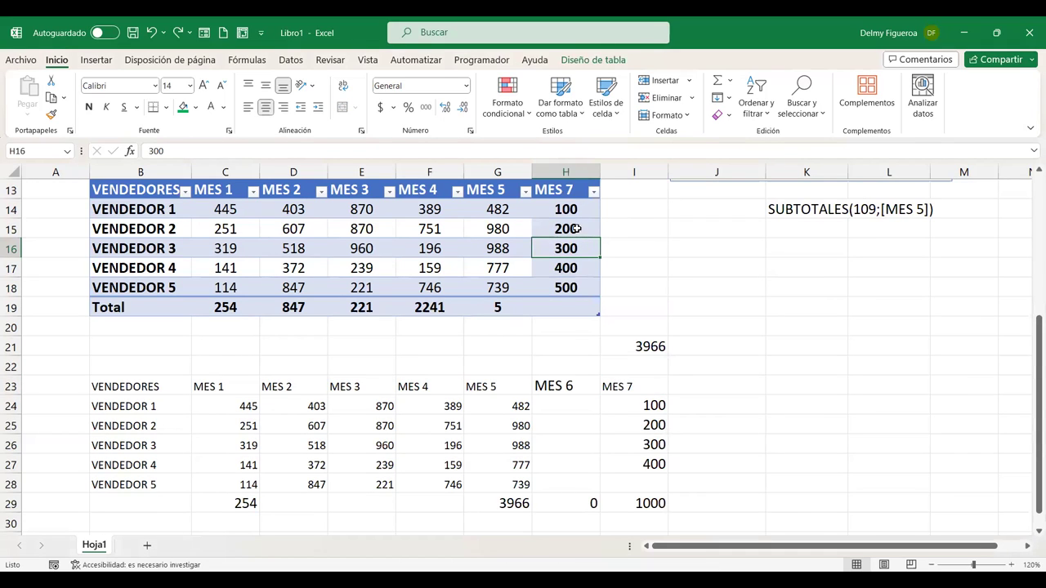
click(572, 404)
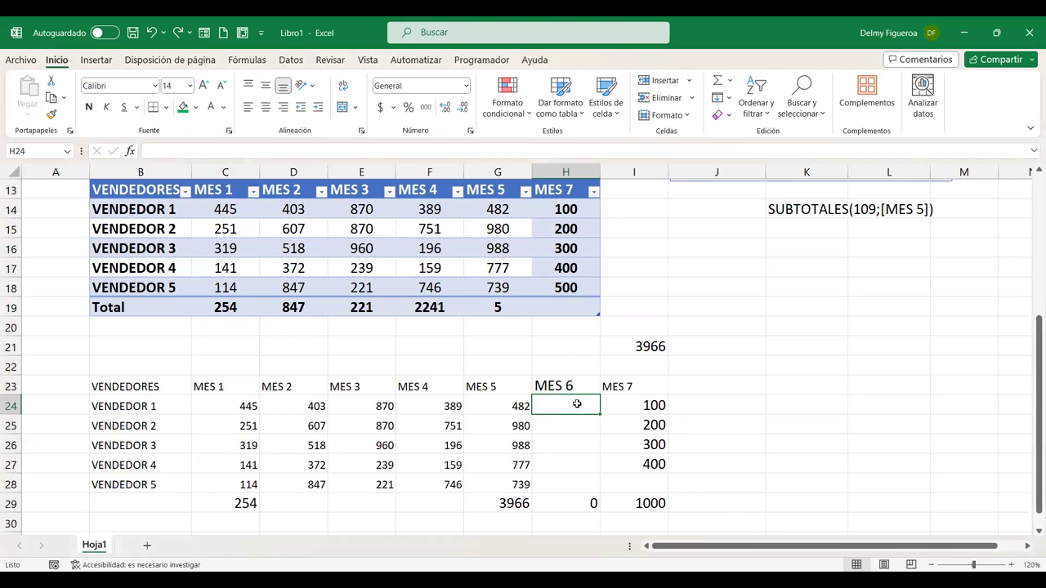
right_click(578, 405)
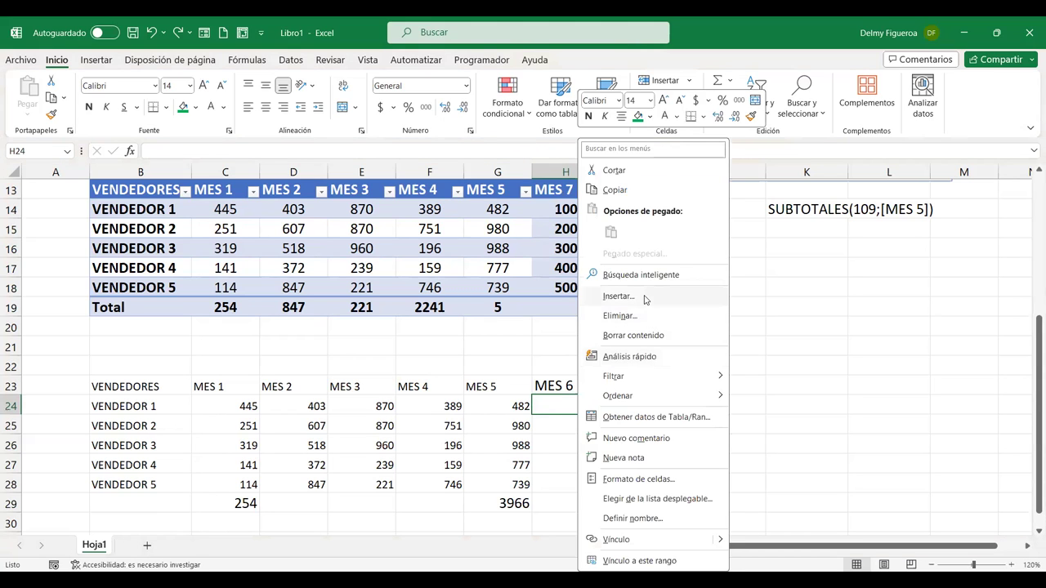
click(646, 298)
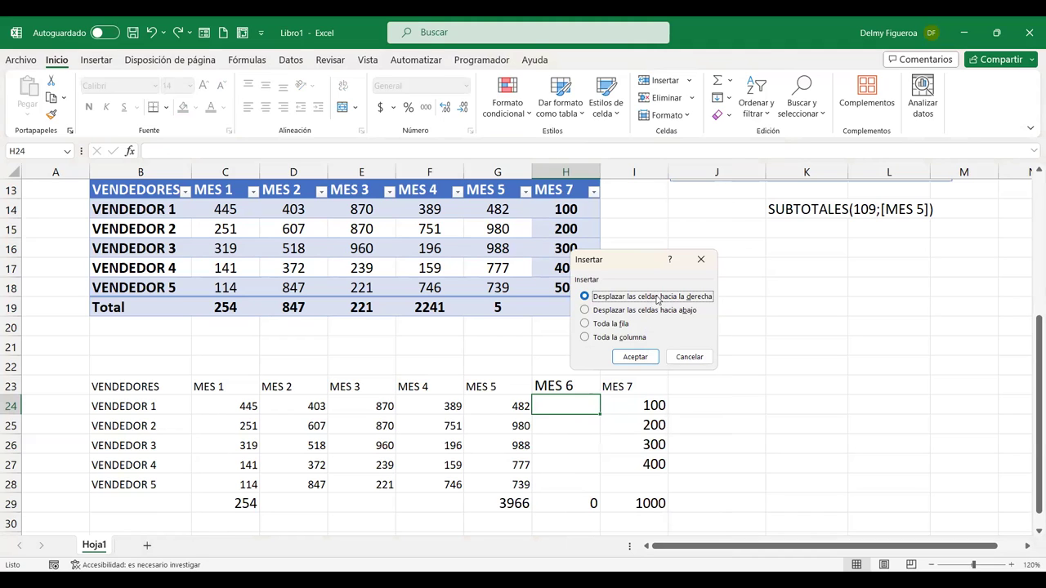
click(618, 338)
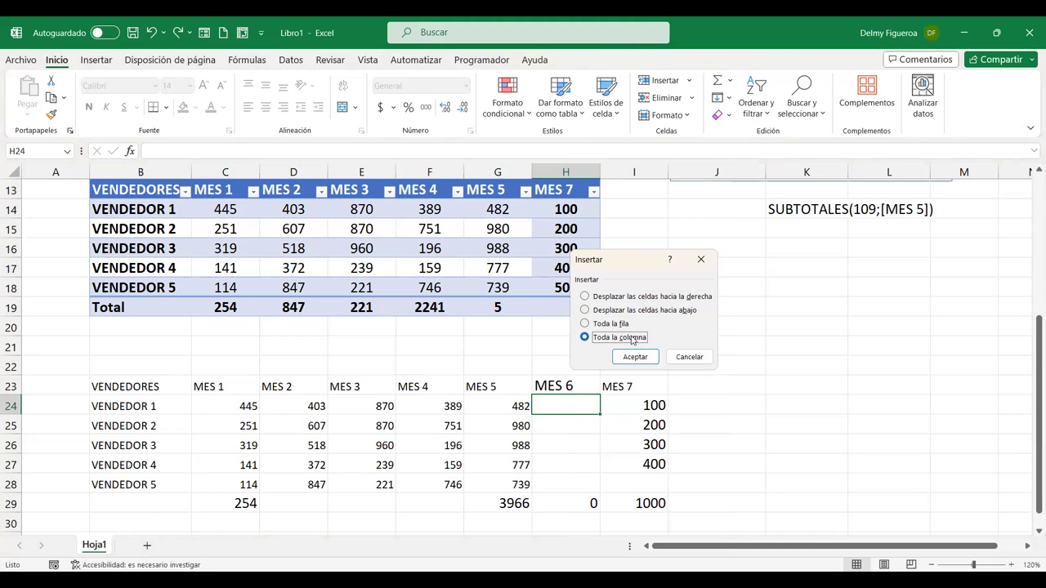
click(634, 357)
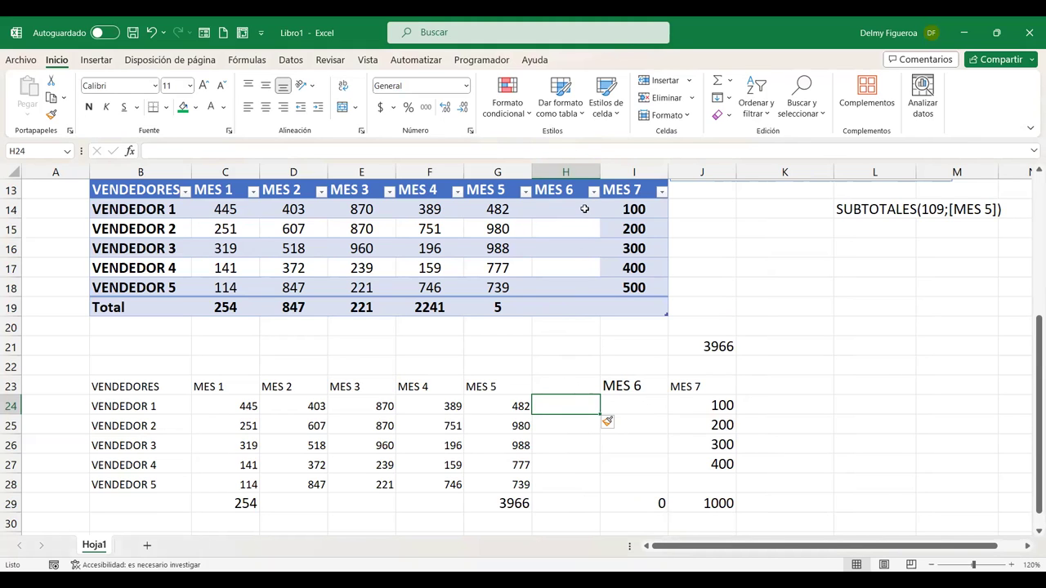
click(584, 209)
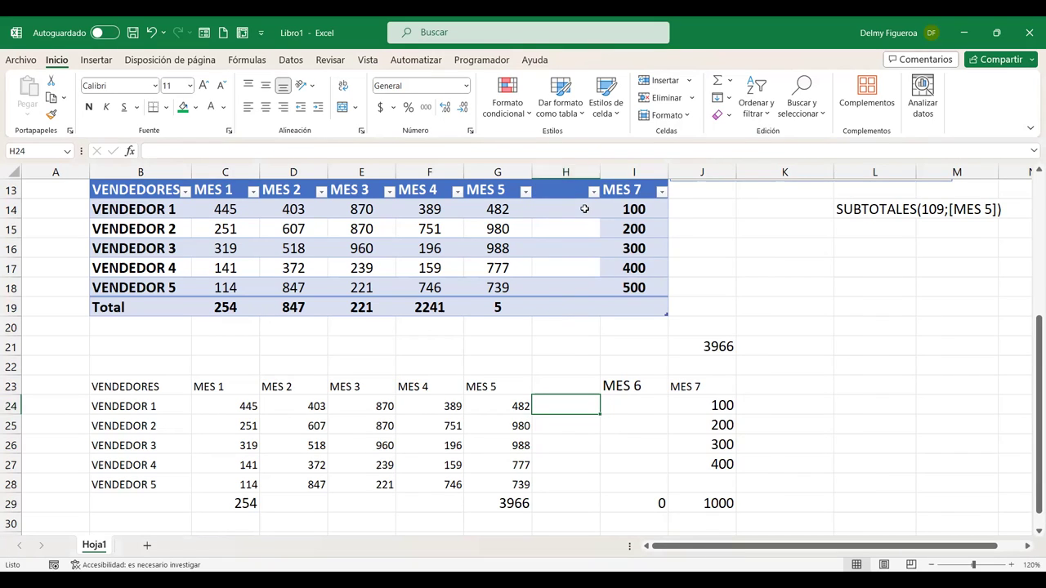
key(ctrl+minus)
click(565, 232)
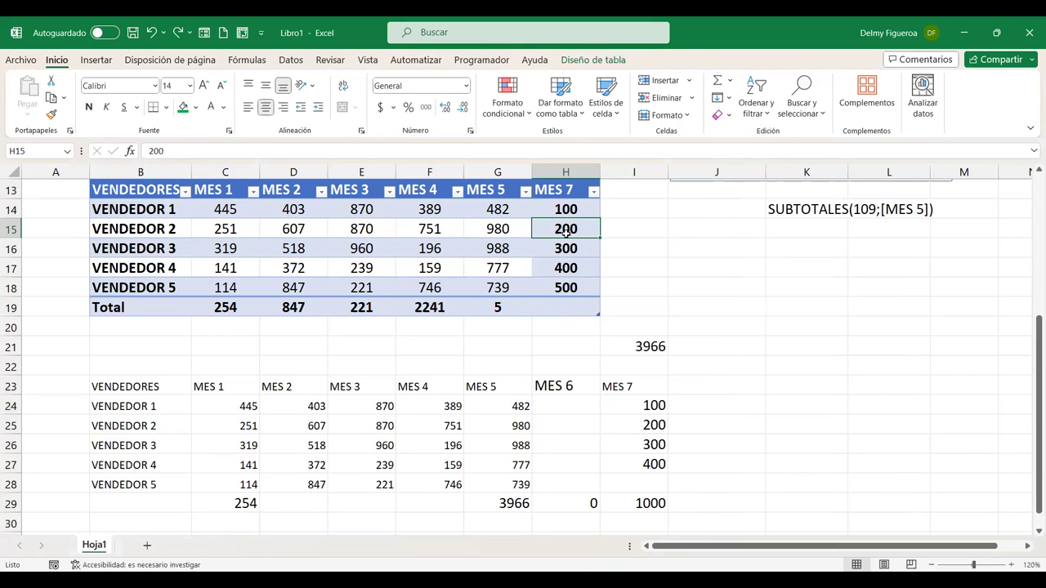
Insert a new table column left of MES 7 with Insertar > Columnas de la tabla a la izquierda.
click(507, 229)
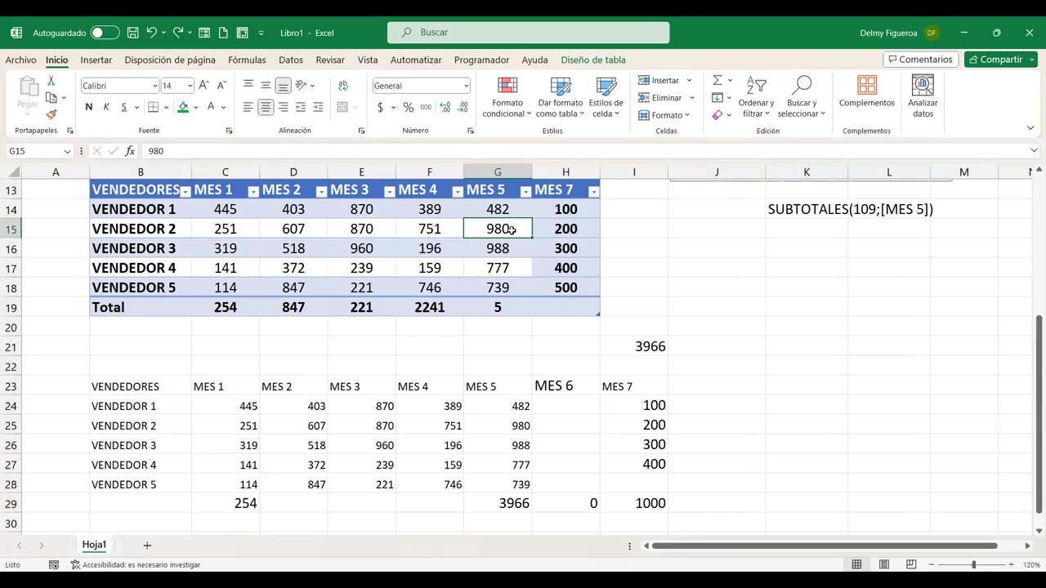
right_click(512, 234)
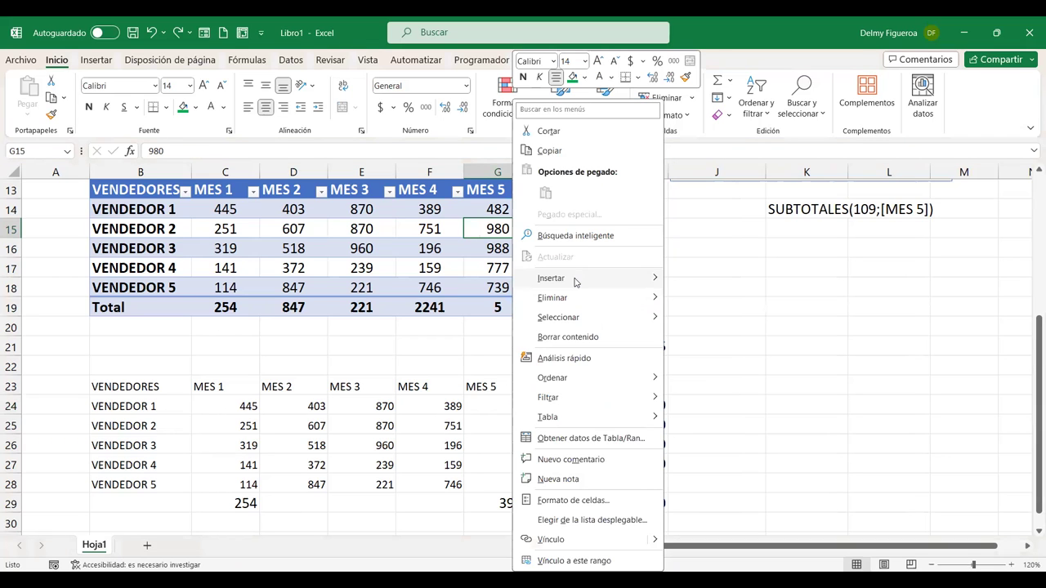
mouse_move(575, 282)
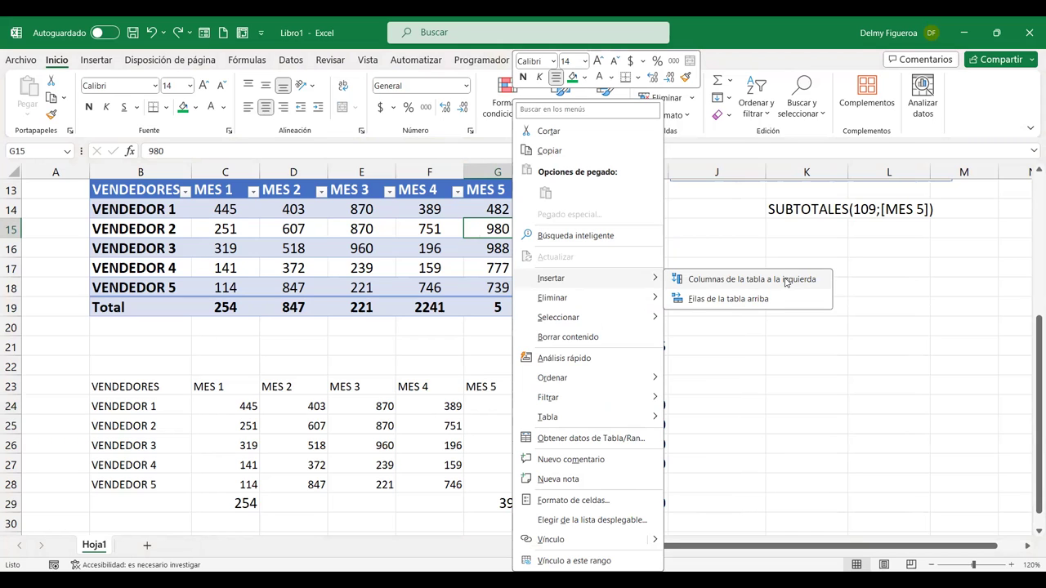
click(564, 236)
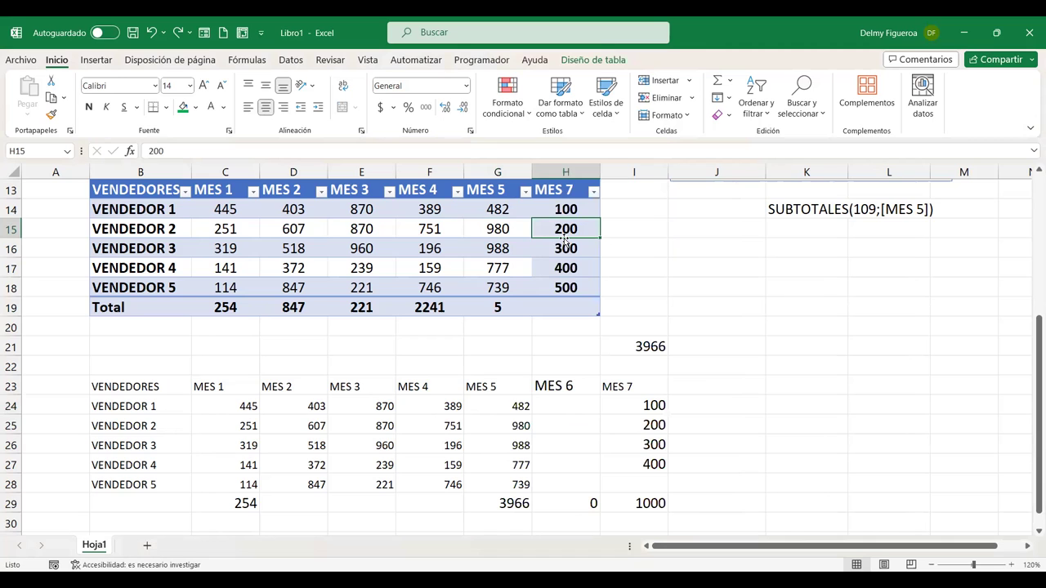
right_click(565, 229)
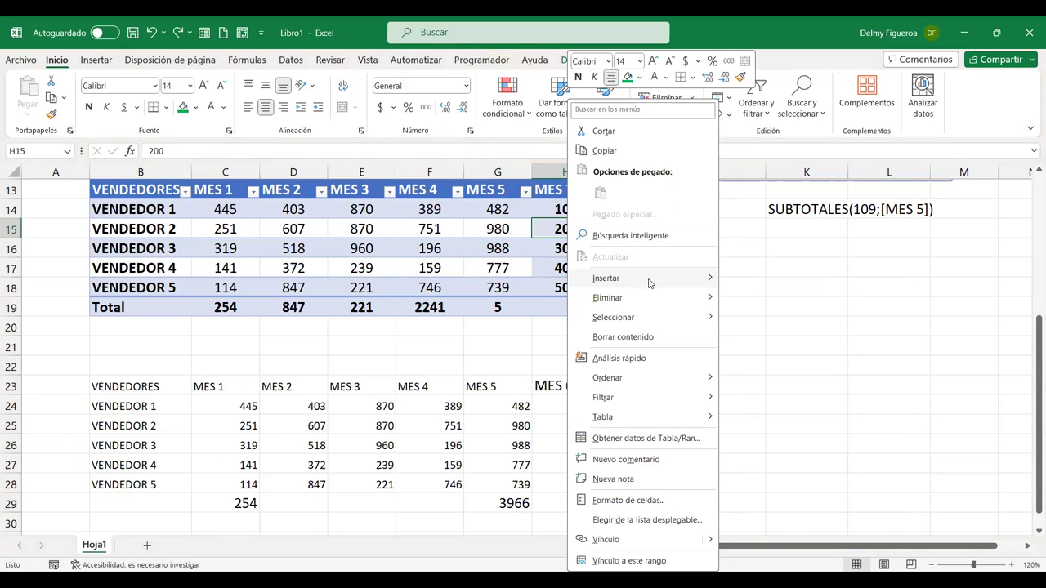
mouse_move(651, 282)
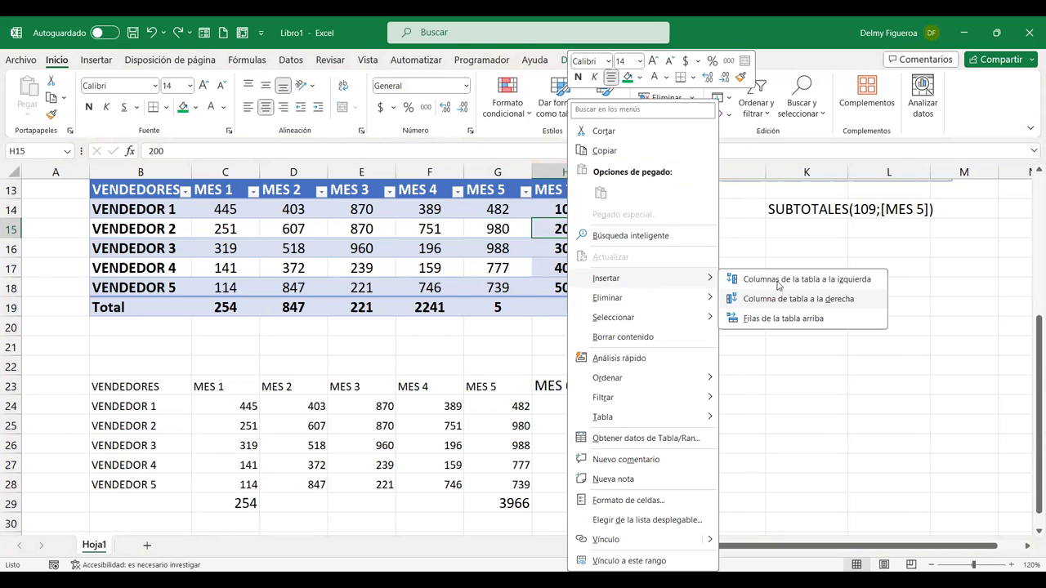
click(778, 282)
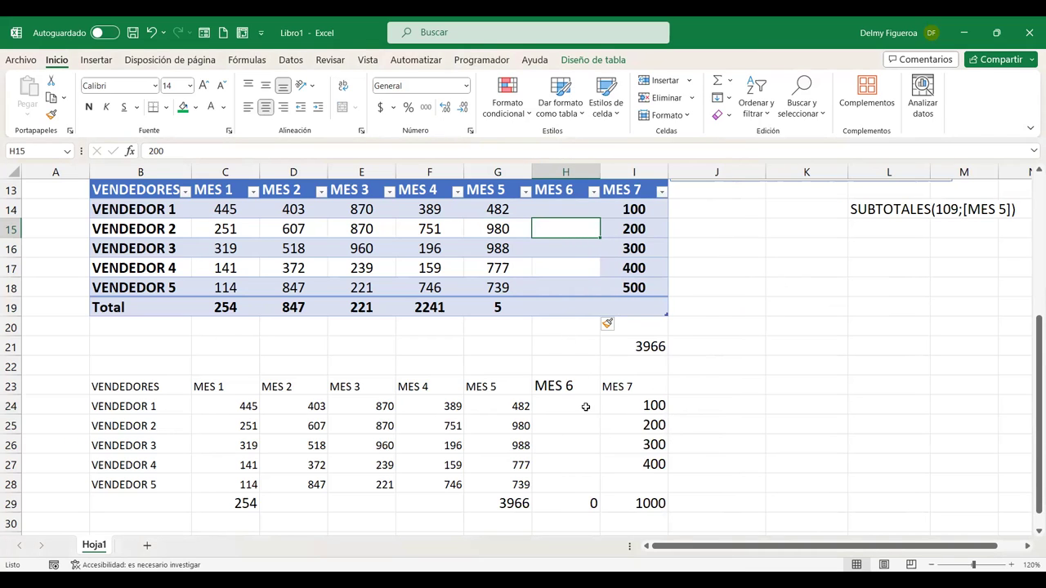
scroll(590, 265, up, 4)
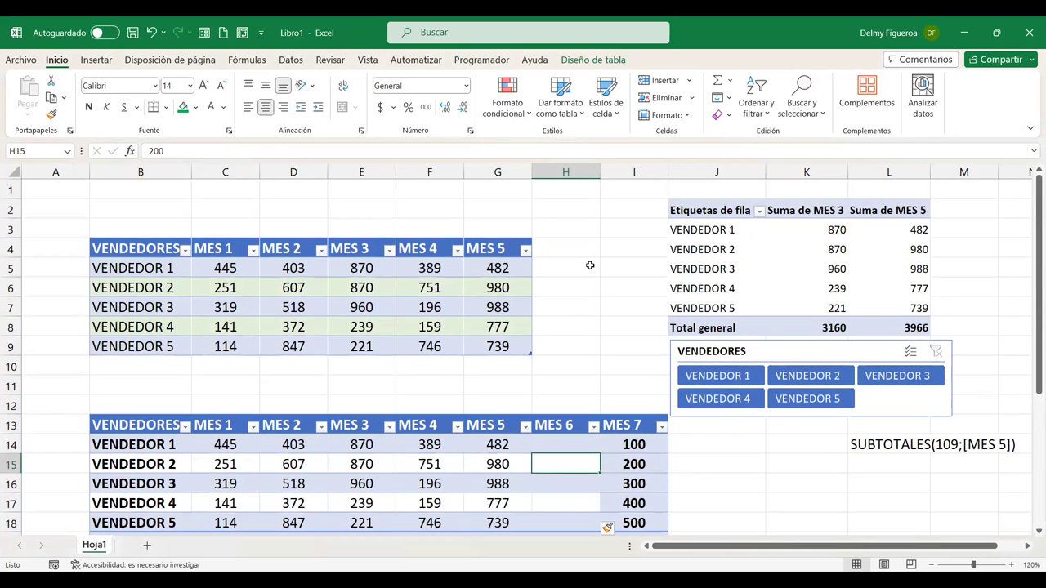
scroll(590, 265, down, 6)
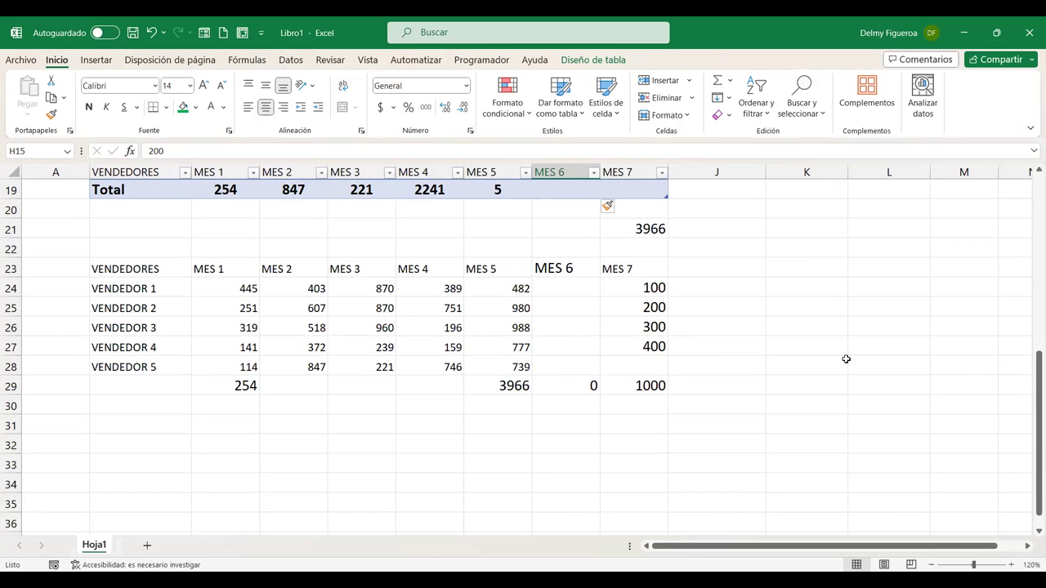
scroll(846, 359, up, 1)
scroll(845, 359, up, 2)
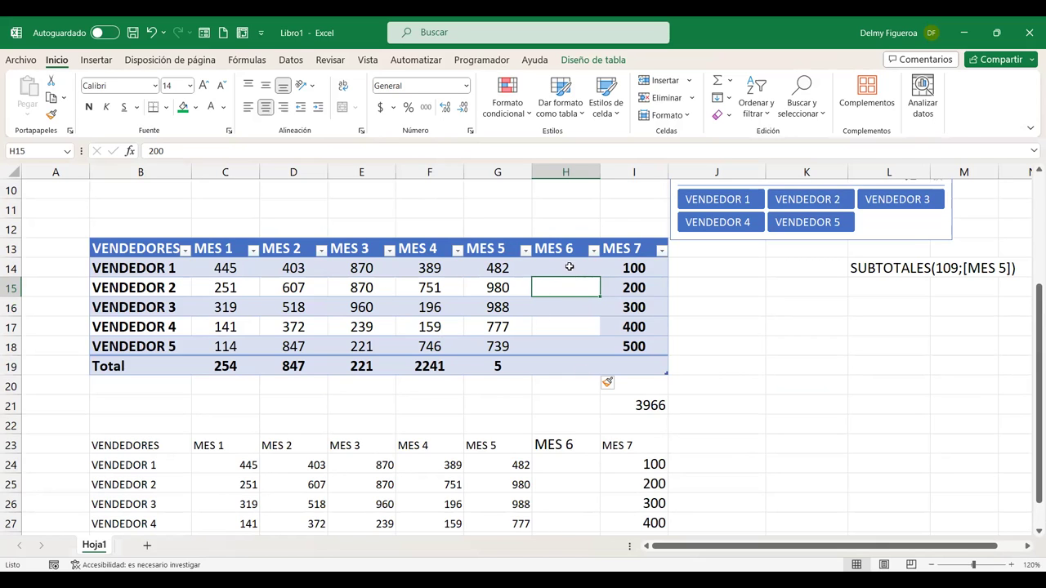
Fill the MES 6 column with 600, 700, 800, 900 and 1000 for the five vendors.
click(571, 263)
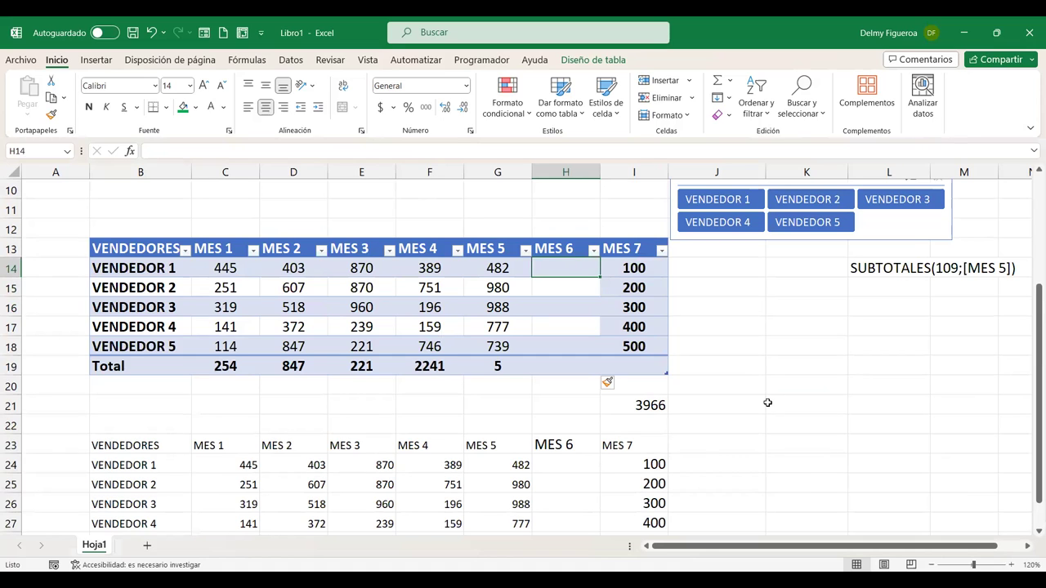
text(600)
key(Return)
text(700)
key(Return)
text(800)
key(Return)
text(900)
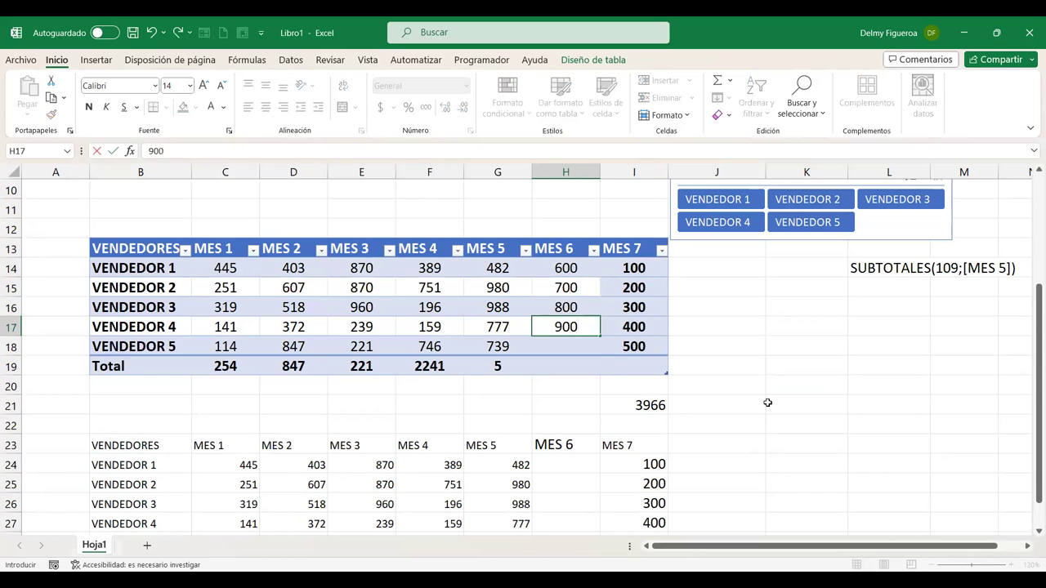
key(Return)
text(1000)
key(Tab)
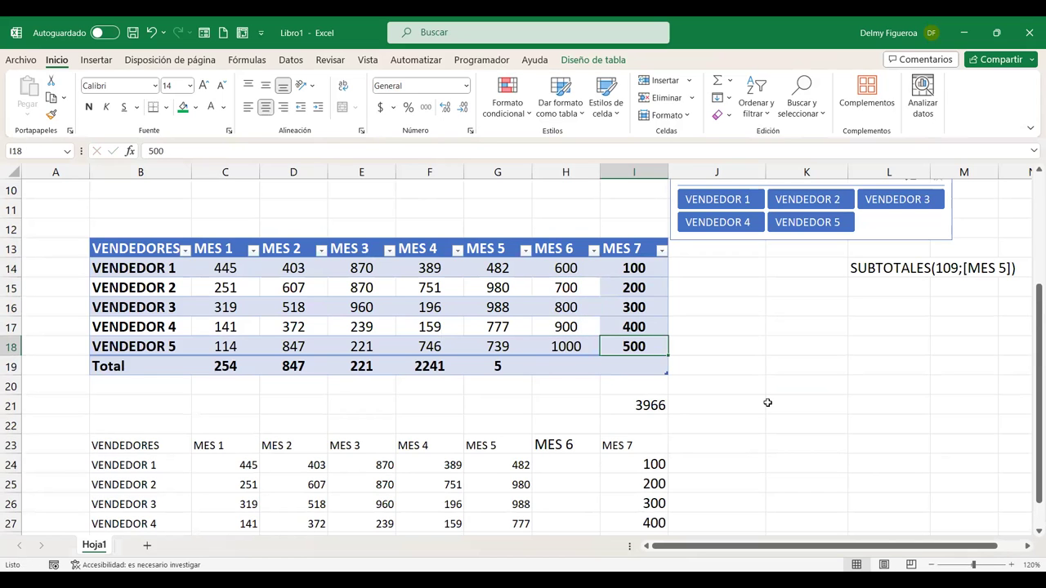
Copy the MES 5 Total-row formula into MES 6 and MES 7, and make MES 6's total Promedio (800).
click(505, 364)
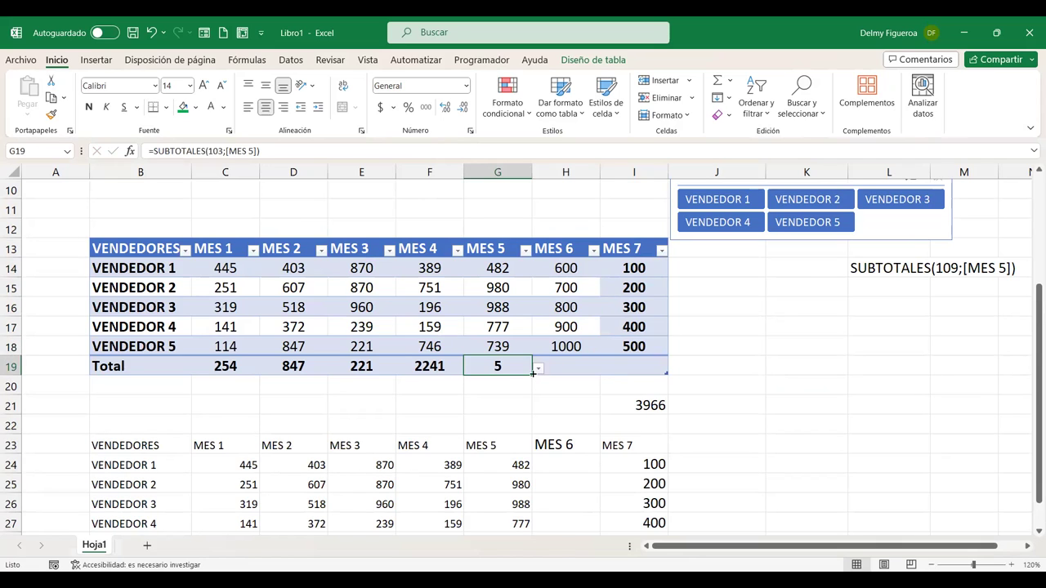
drag(533, 378, 661, 376)
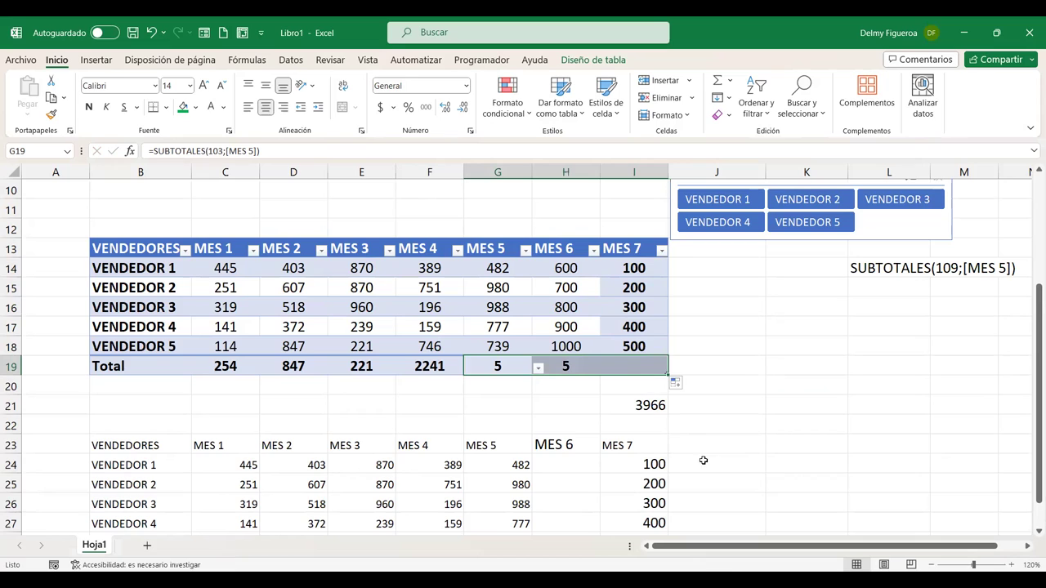
click(576, 364)
click(606, 369)
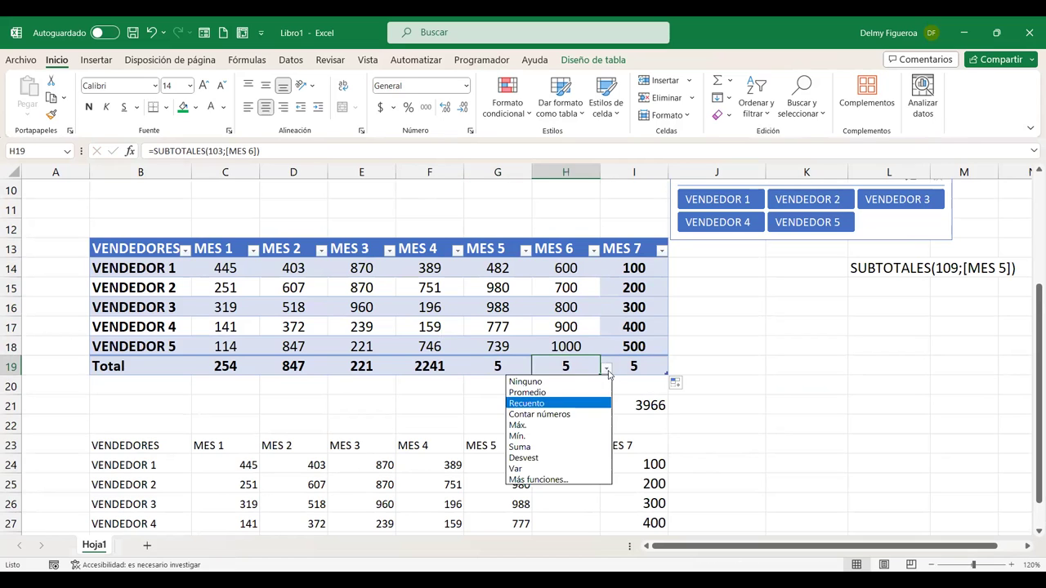
click(570, 392)
Switch the MES 7 Total-row function from count to Promedio, showing 300.
click(633, 370)
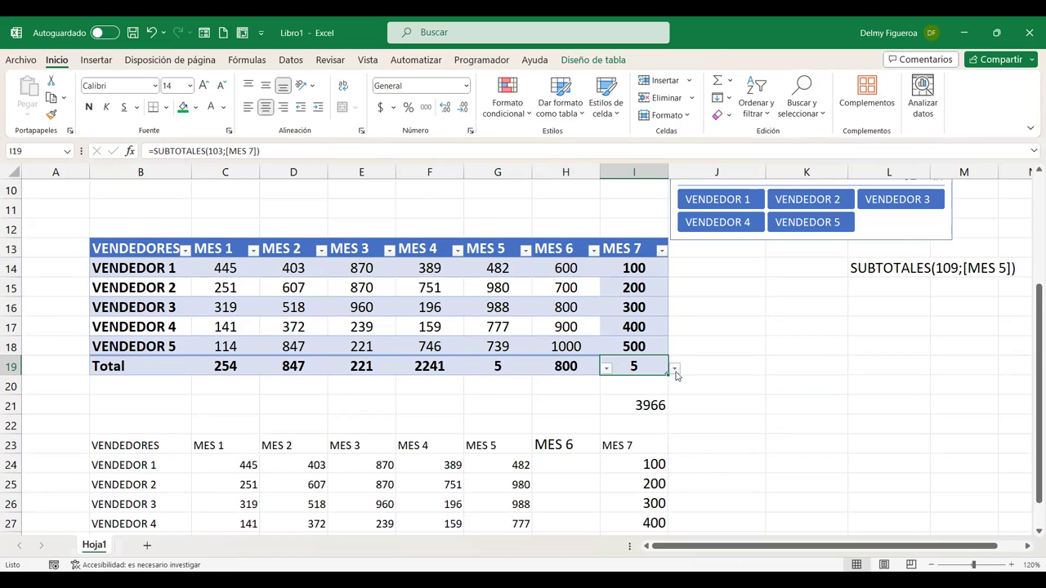
click(674, 368)
click(596, 393)
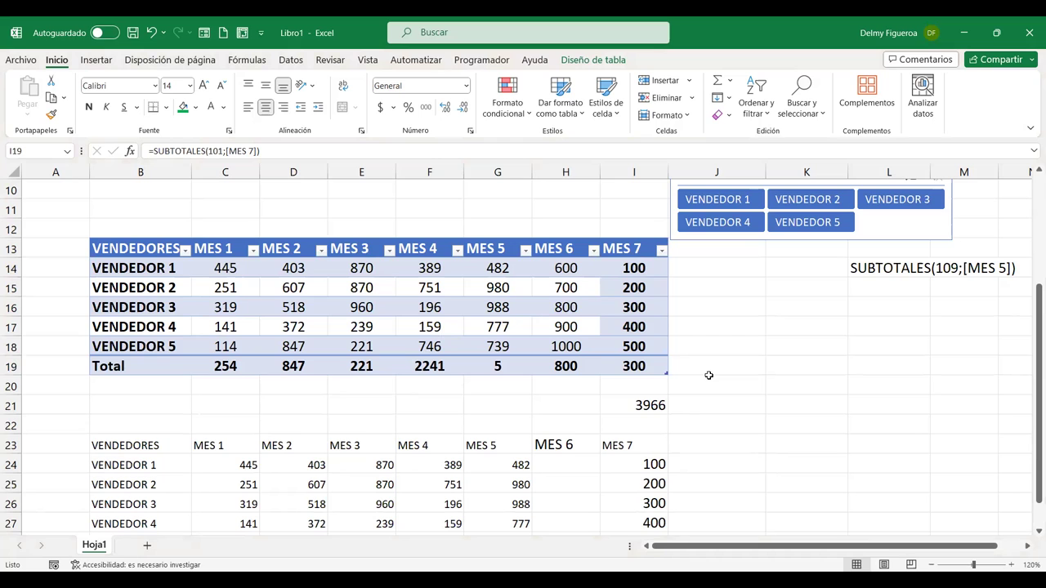
scroll(546, 310, down, 1)
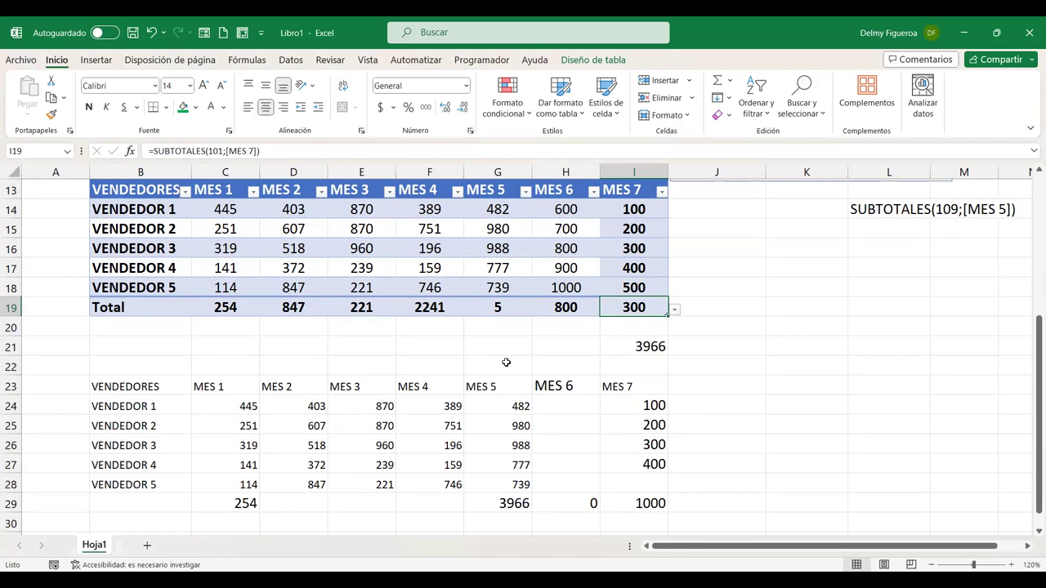
scroll(446, 348, up, 1)
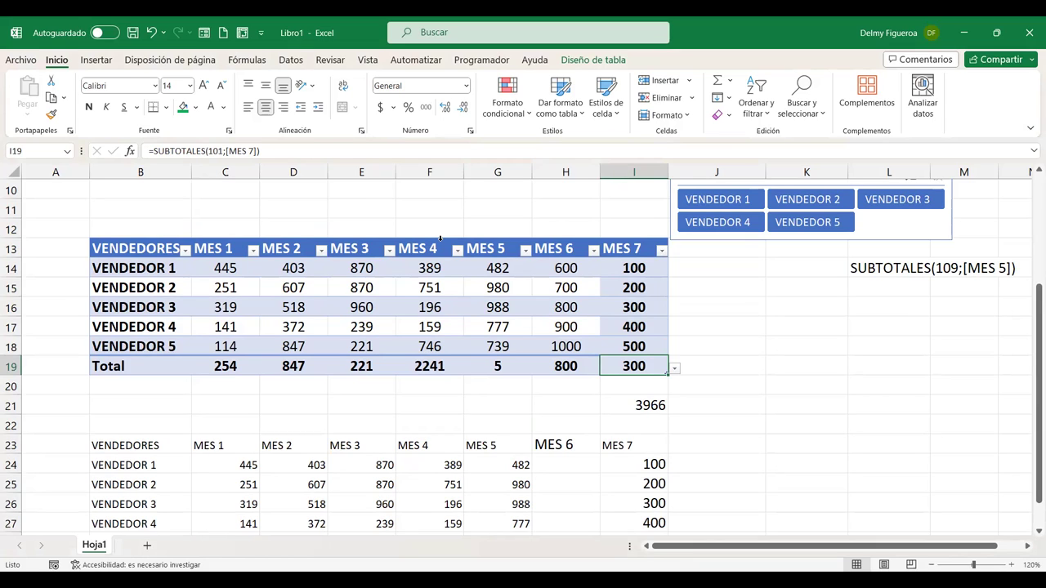
click(439, 238)
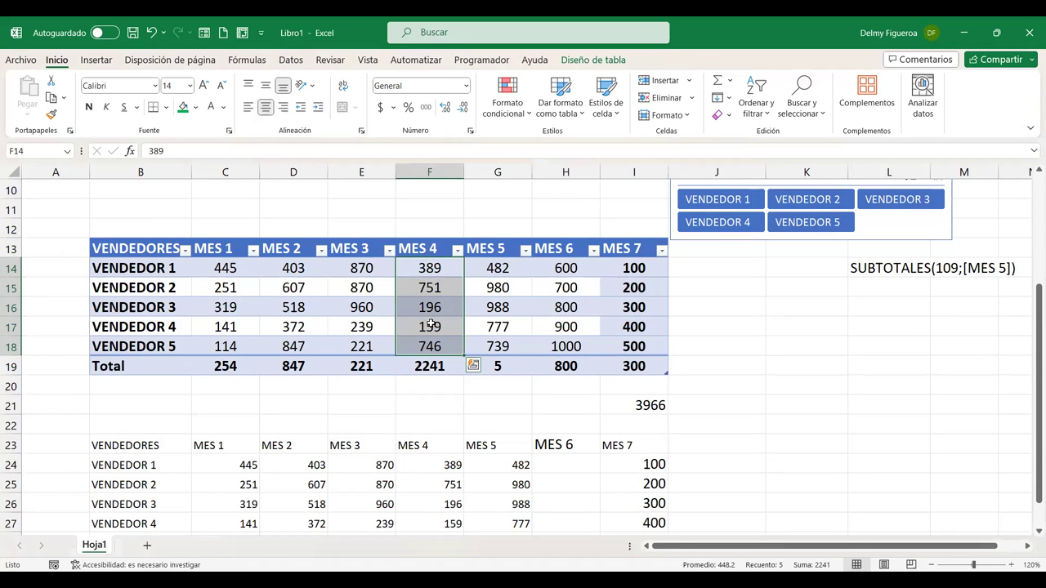
scroll(431, 325, down, 1)
scroll(430, 325, down, 1)
click(433, 321)
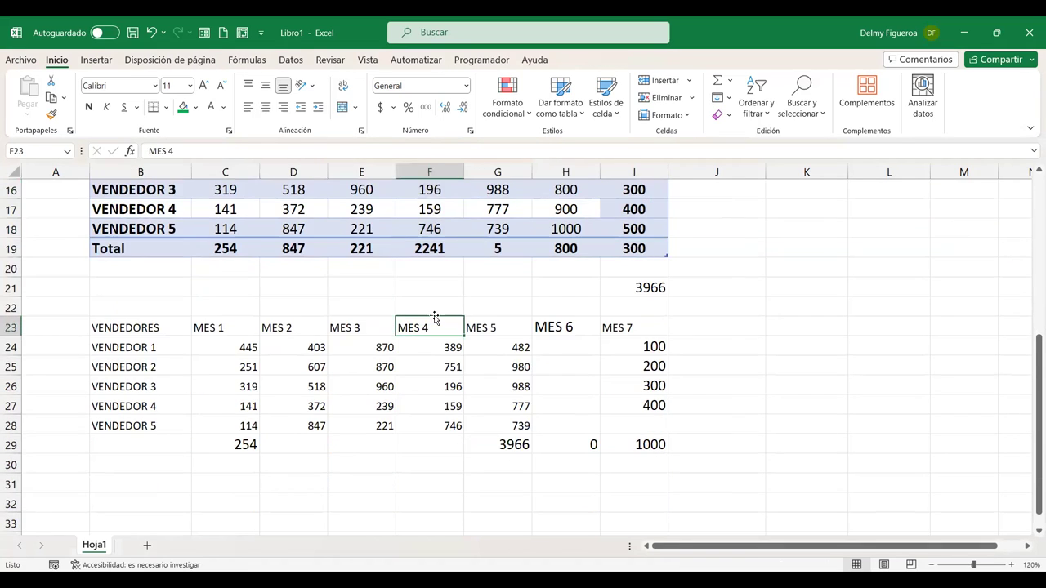
drag(434, 318, 439, 428)
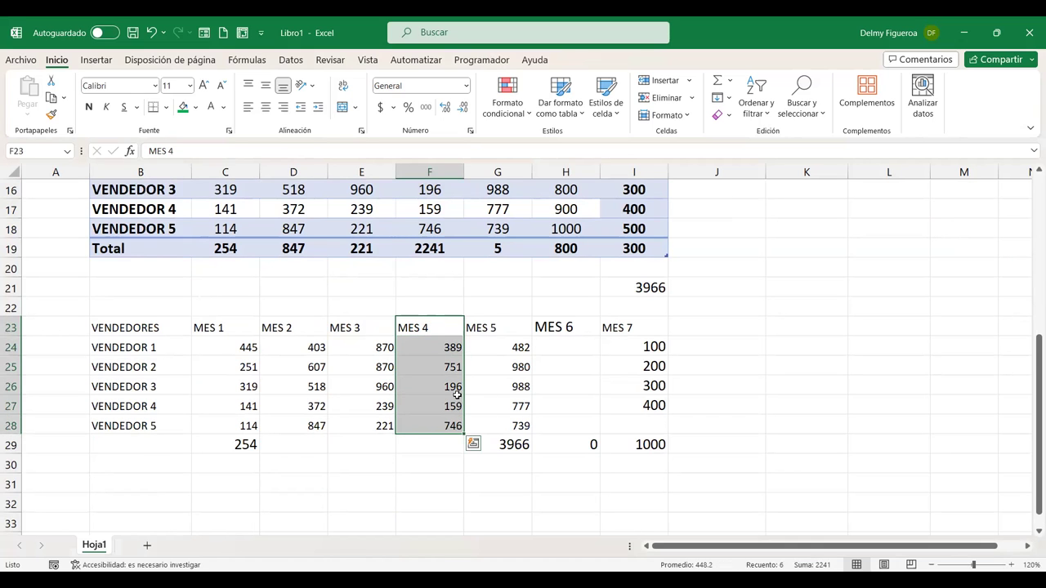
scroll(457, 395, up, 1)
scroll(456, 395, up, 1)
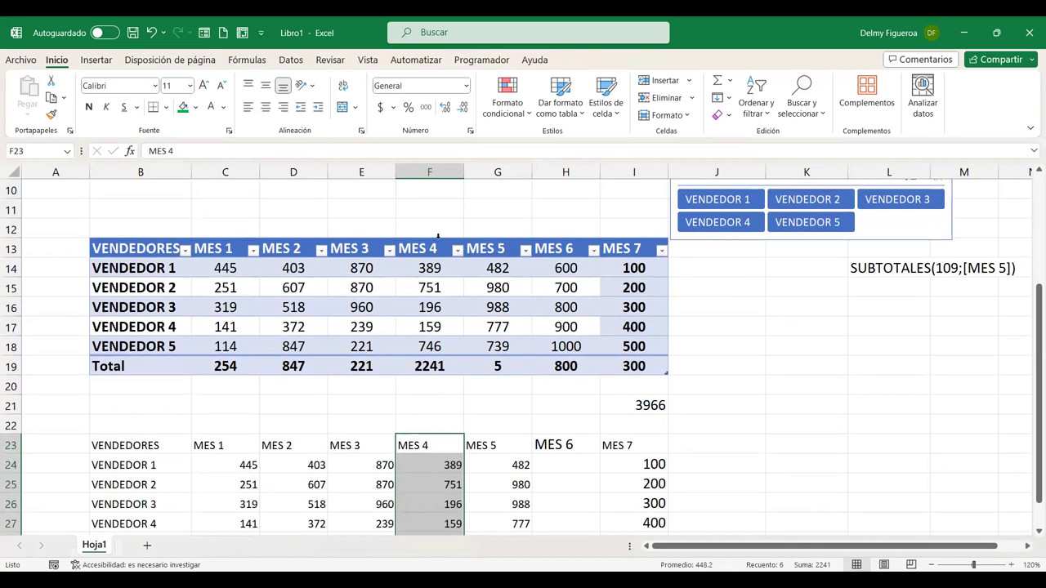
click(439, 242)
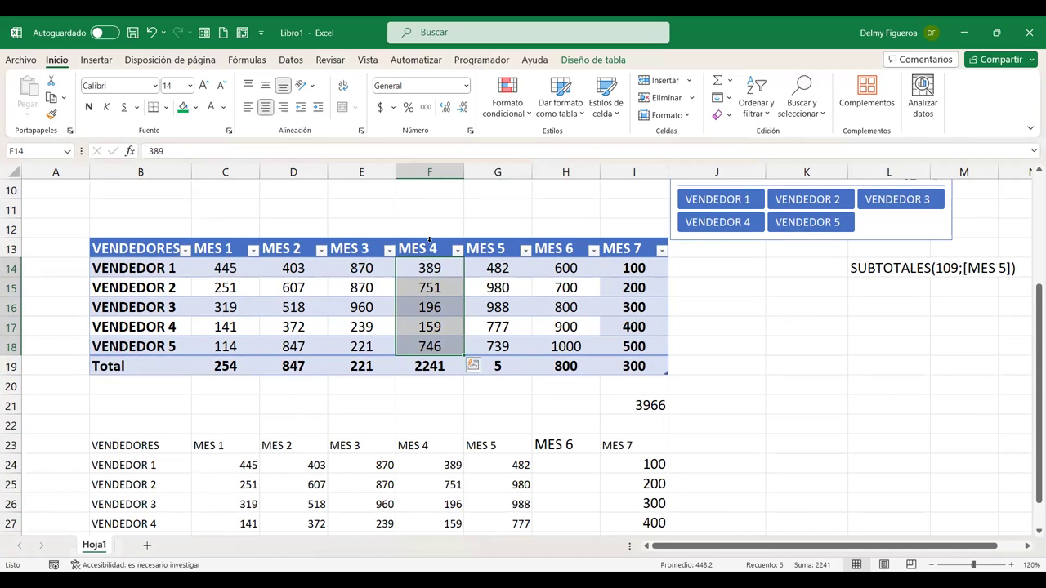
drag(414, 242, 413, 244)
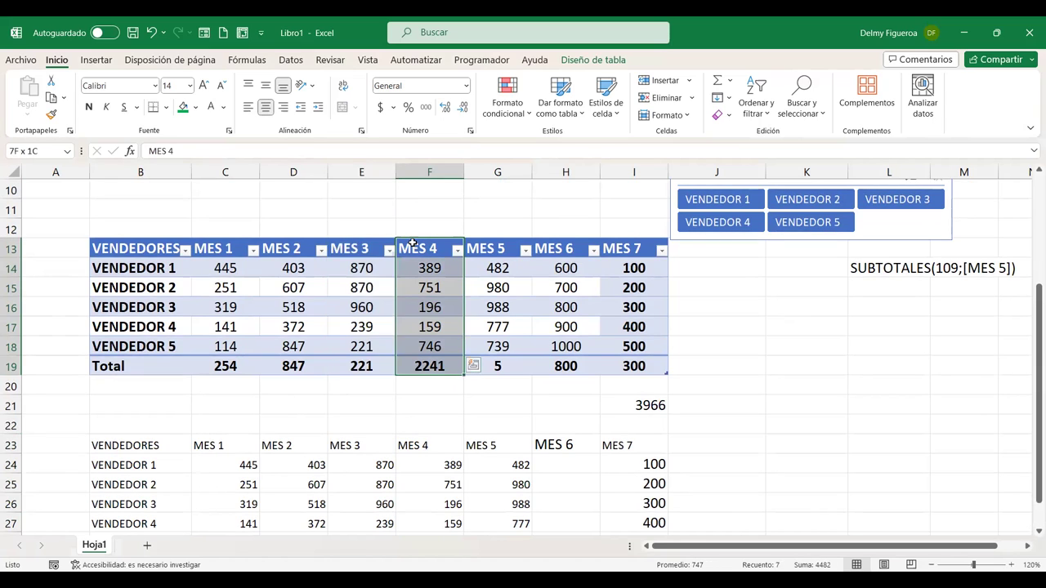
Drag the MES 4 table column left and drop it right after VENDEDORES, ahead of MES 1.
mouse_move(397, 273)
mouse_down()
mouse_move(355, 274)
mouse_move(410, 268)
mouse_up()
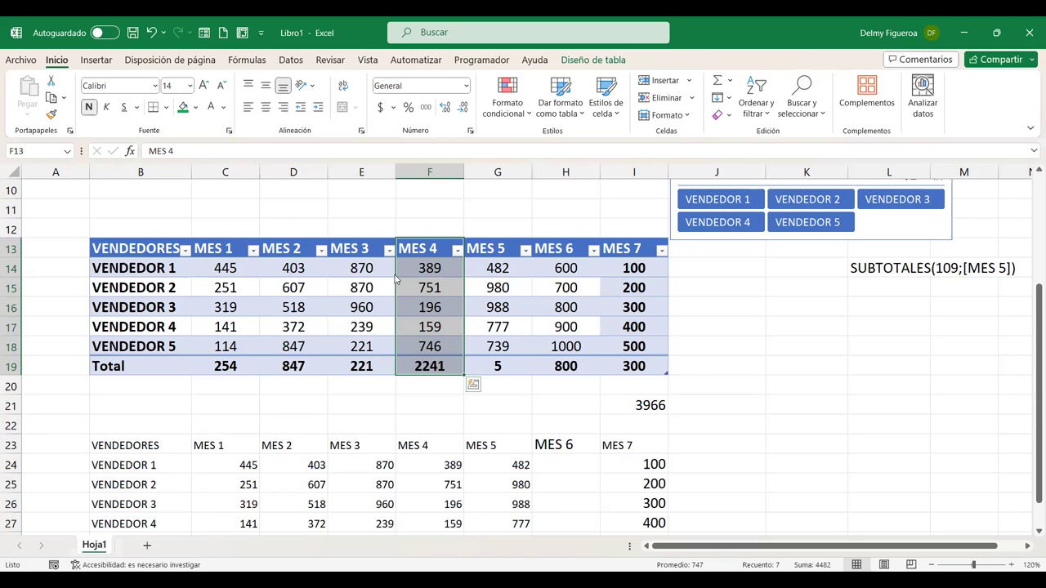
drag(376, 279, 302, 282)
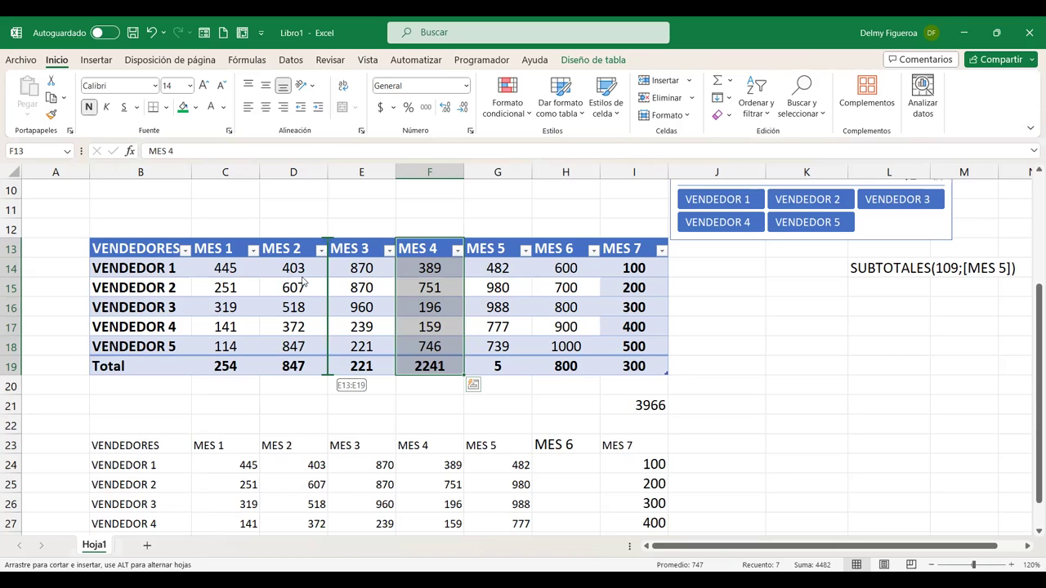
drag(303, 280, 284, 278)
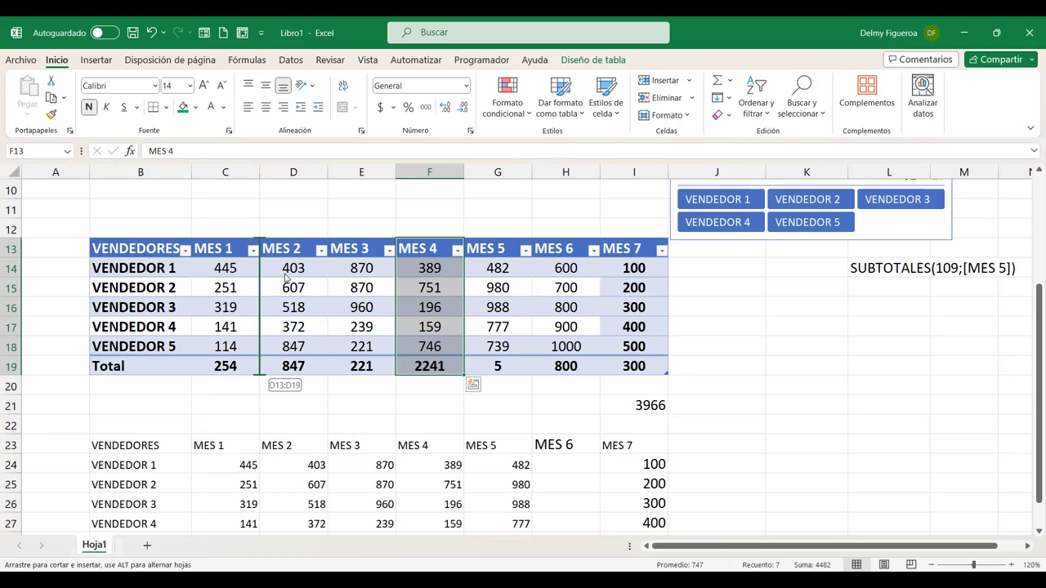
drag(284, 278, 311, 277)
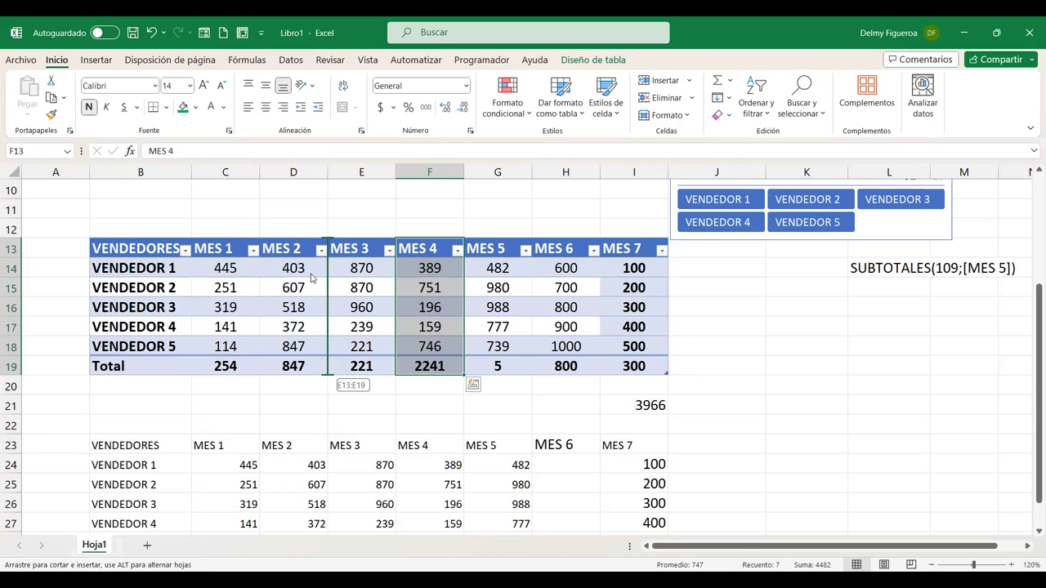
mouse_move(312, 278)
mouse_down()
mouse_move(370, 282)
mouse_move(267, 280)
mouse_move(320, 279)
mouse_up()
drag(319, 278, 204, 271)
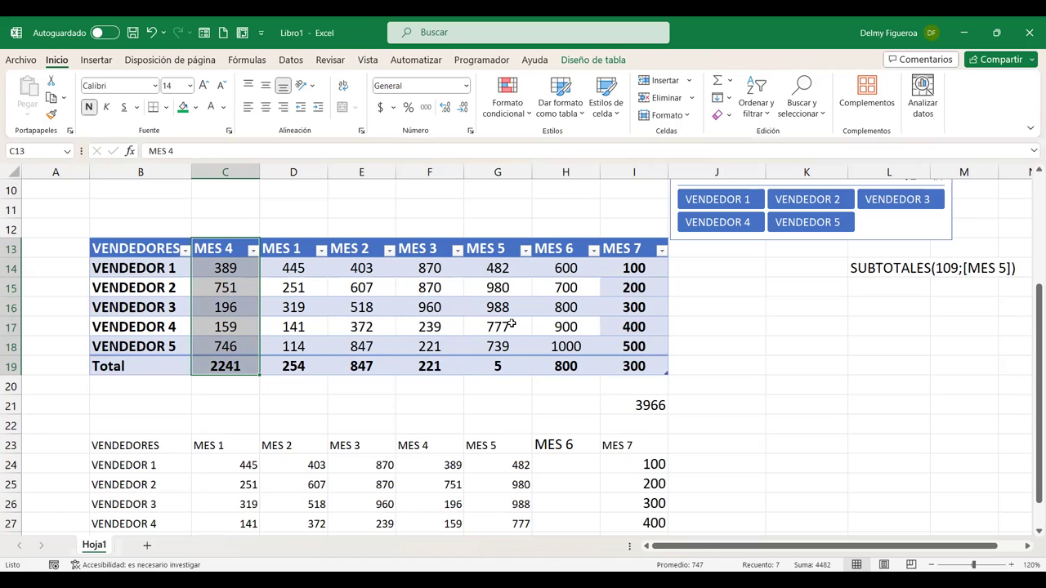
scroll(510, 324, down, 1)
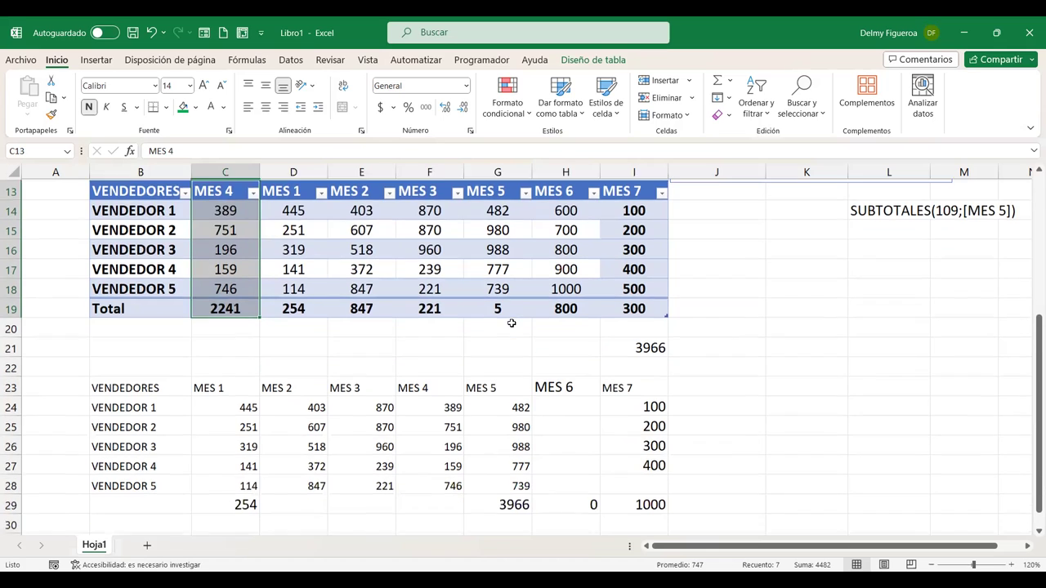
scroll(510, 324, down, 1)
click(435, 330)
drag(435, 340, 415, 423)
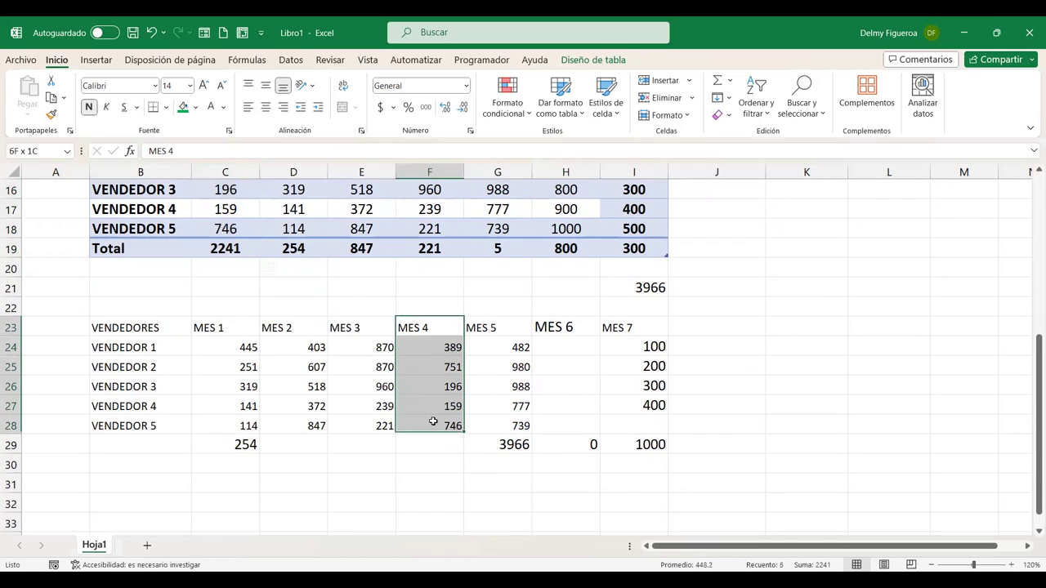
drag(397, 357, 234, 358)
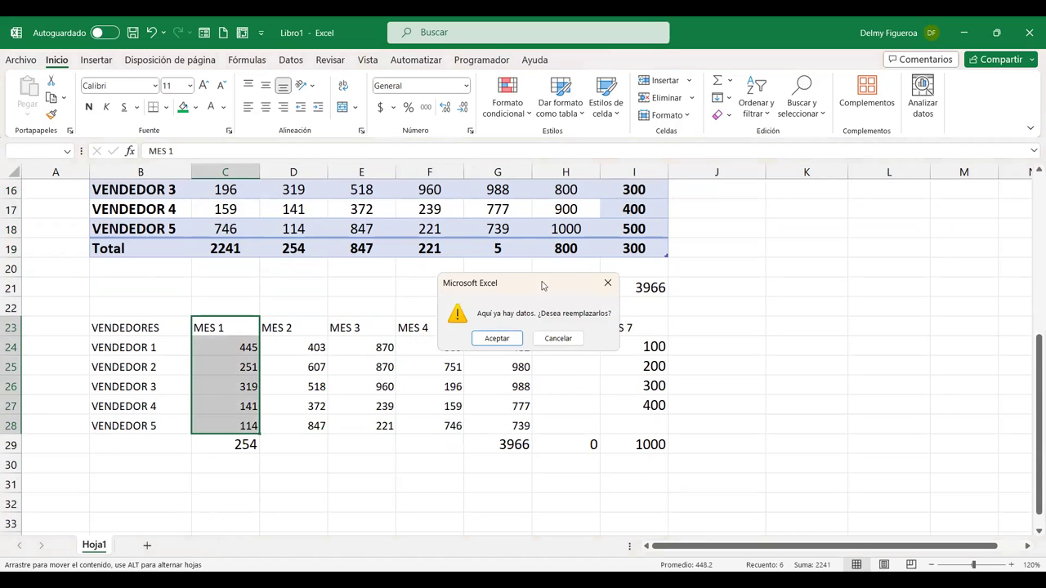
click(607, 282)
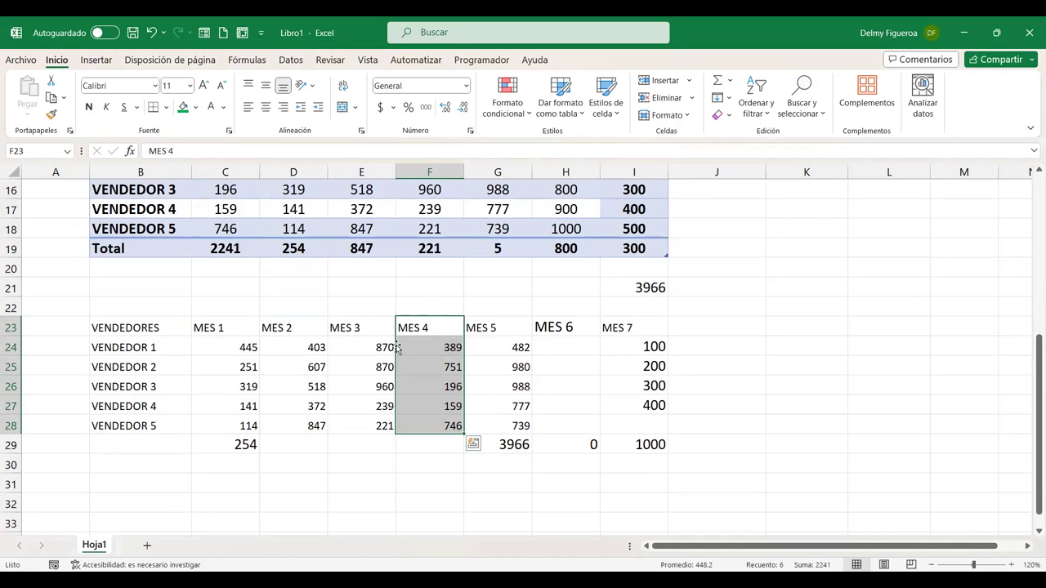
drag(395, 347, 243, 359)
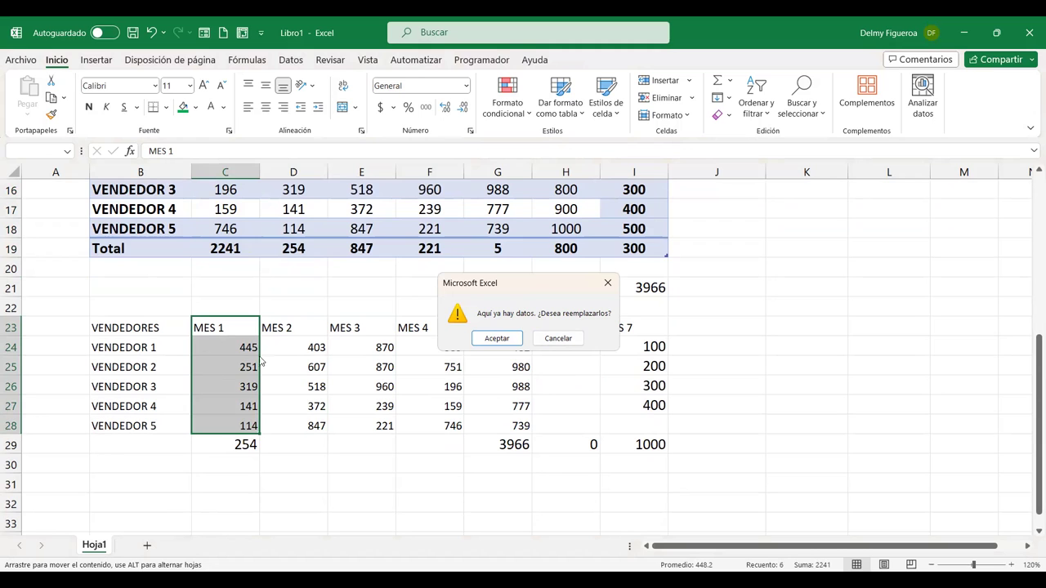
click(558, 338)
scroll(531, 371, up, 1)
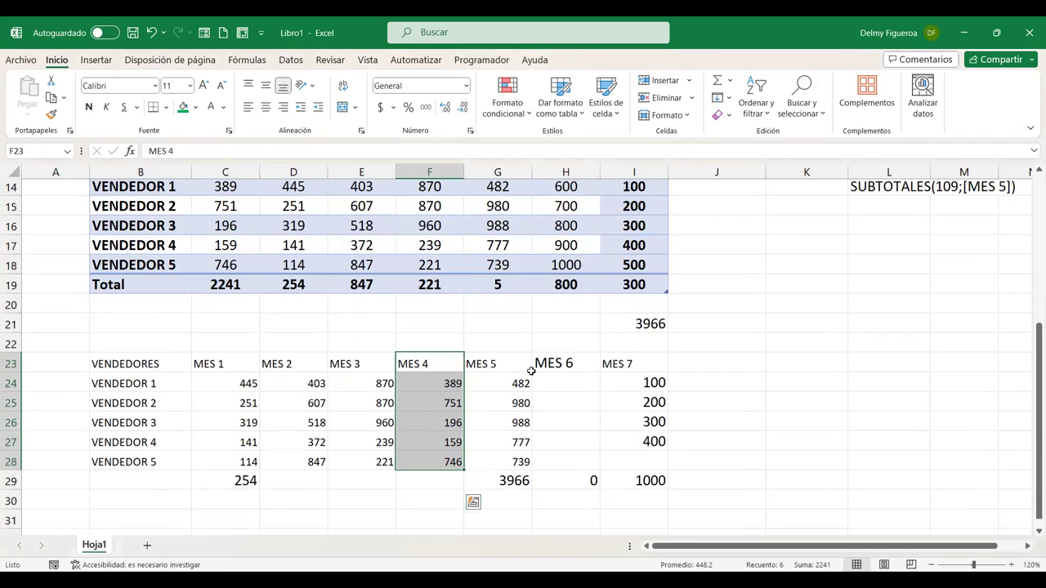
scroll(531, 371, up, 1)
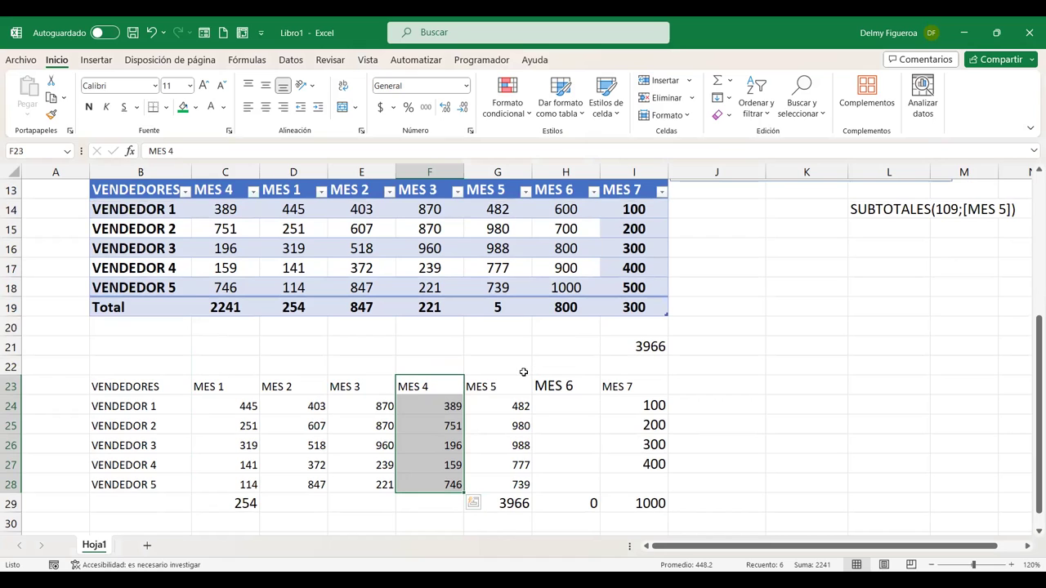
drag(433, 269, 441, 211)
click(441, 211)
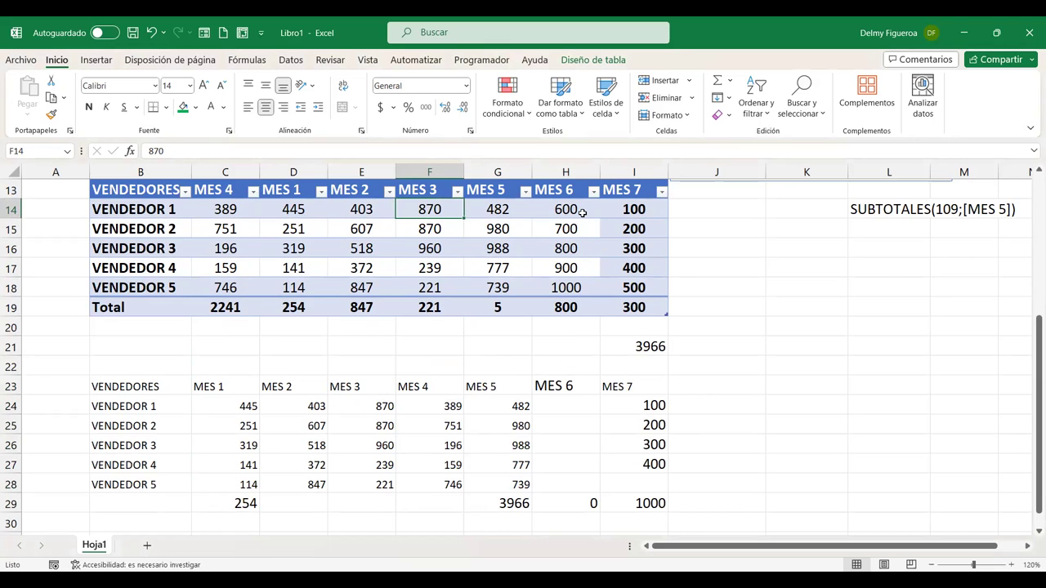
Delete the MES 5 table column via Eliminar > Columnas de la tabla, leaving #¡REF! in I21.
click(502, 191)
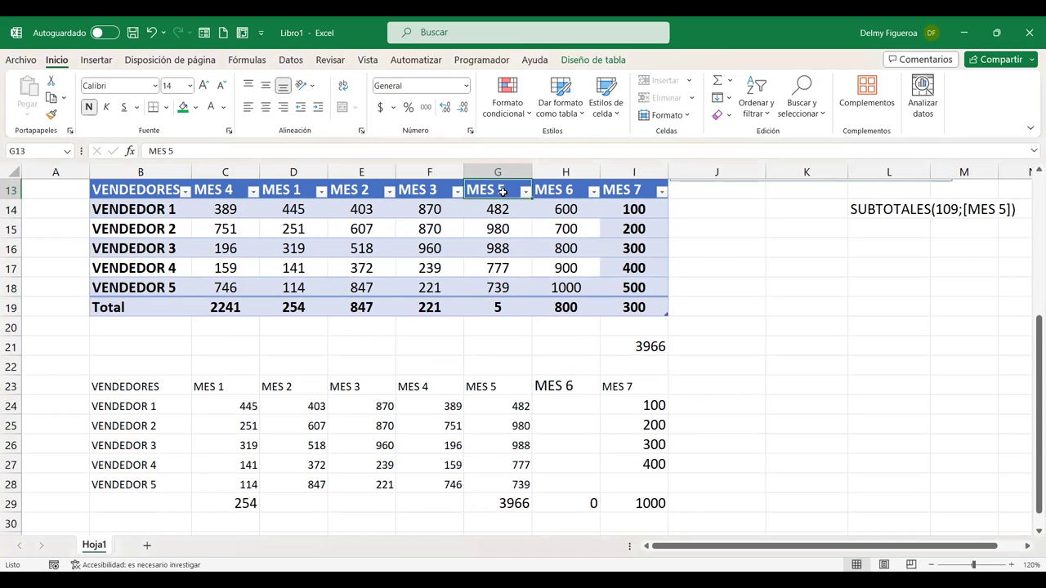
scroll(500, 200, up, 1)
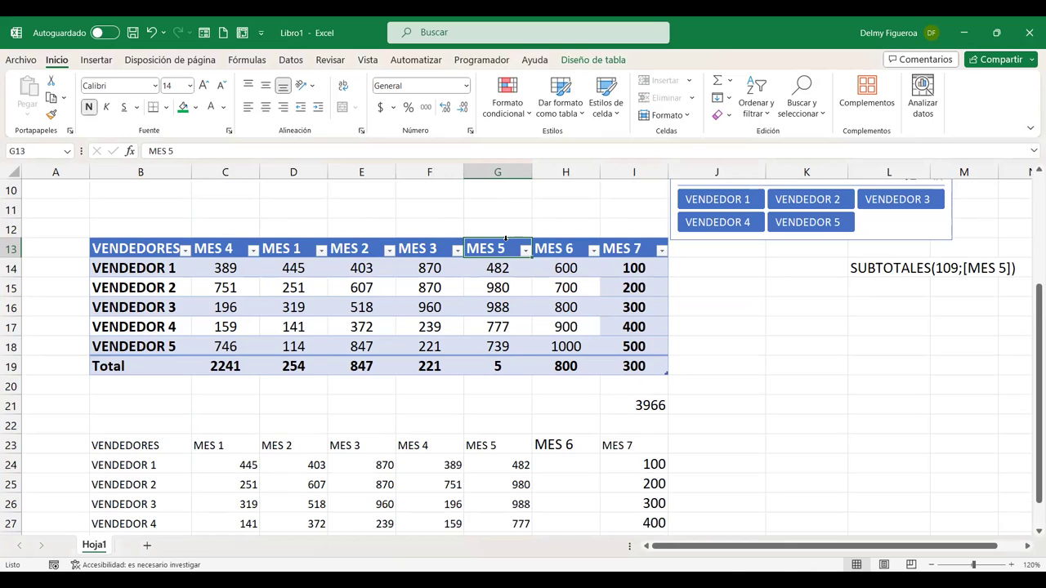
click(503, 237)
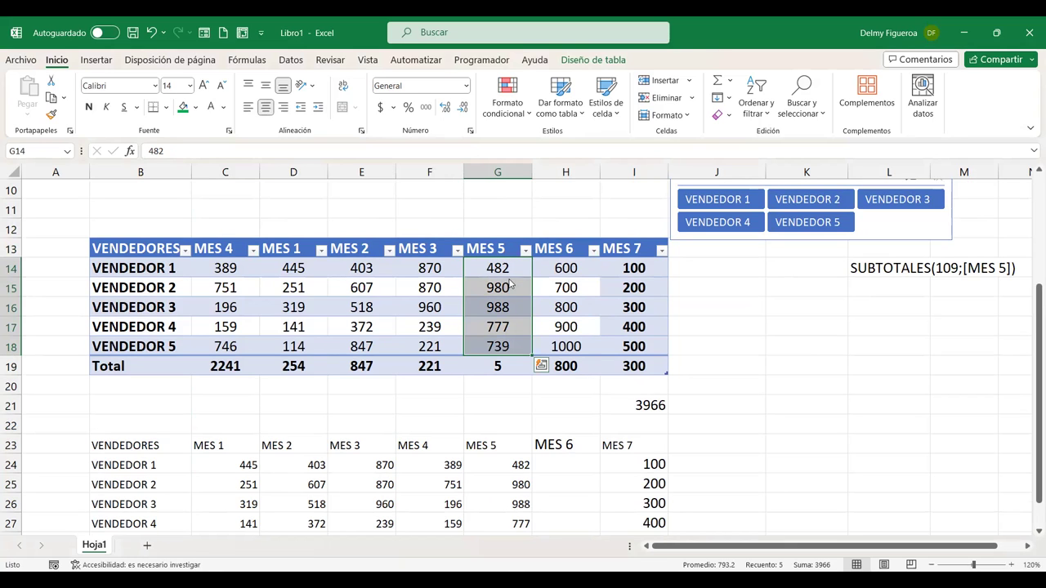
right_click(508, 280)
mouse_move(550, 298)
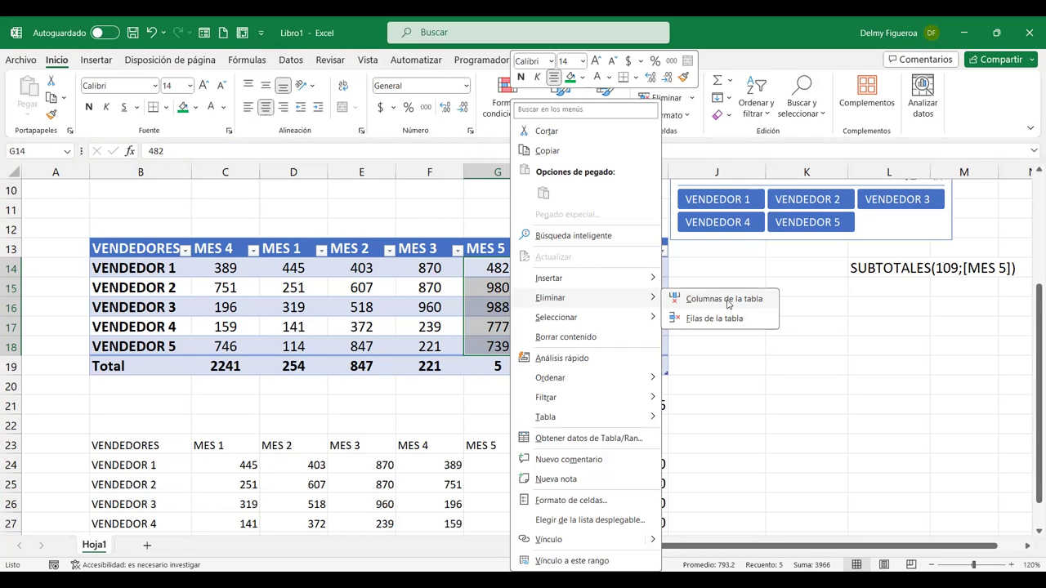
click(726, 300)
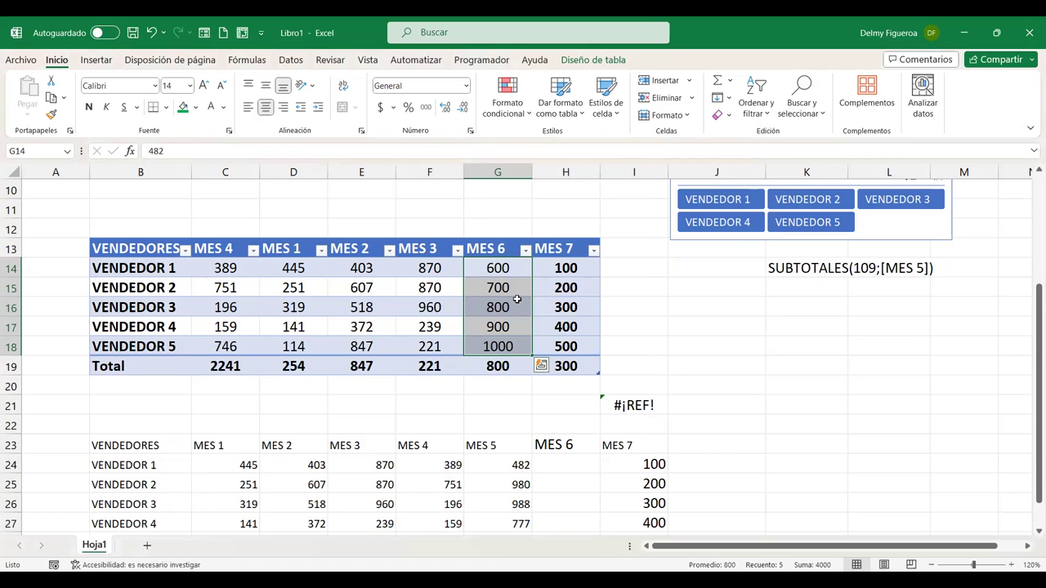
scroll(517, 300, down, 2)
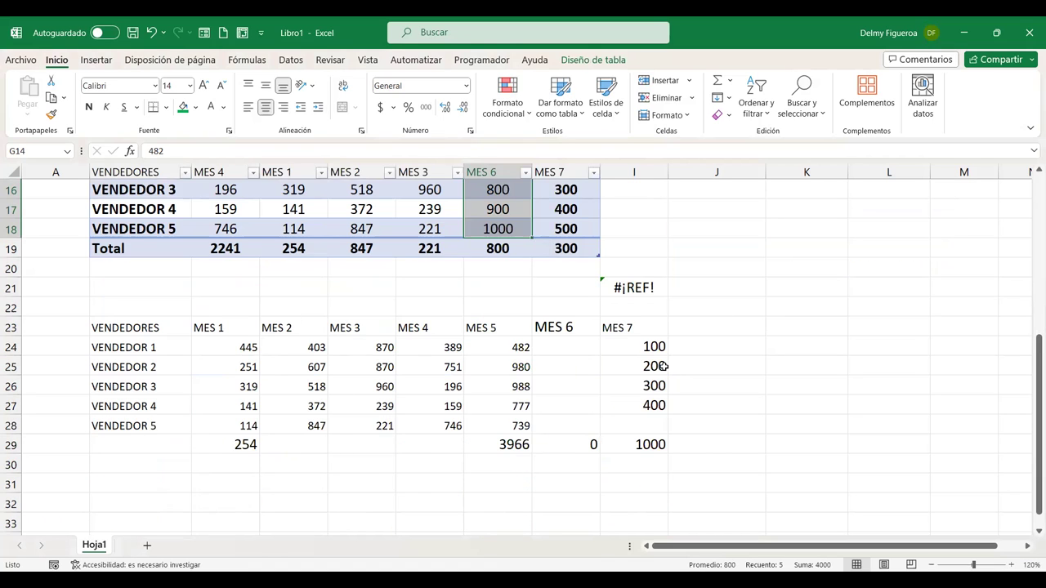
scroll(542, 392, up, 1)
scroll(415, 196, up, 2)
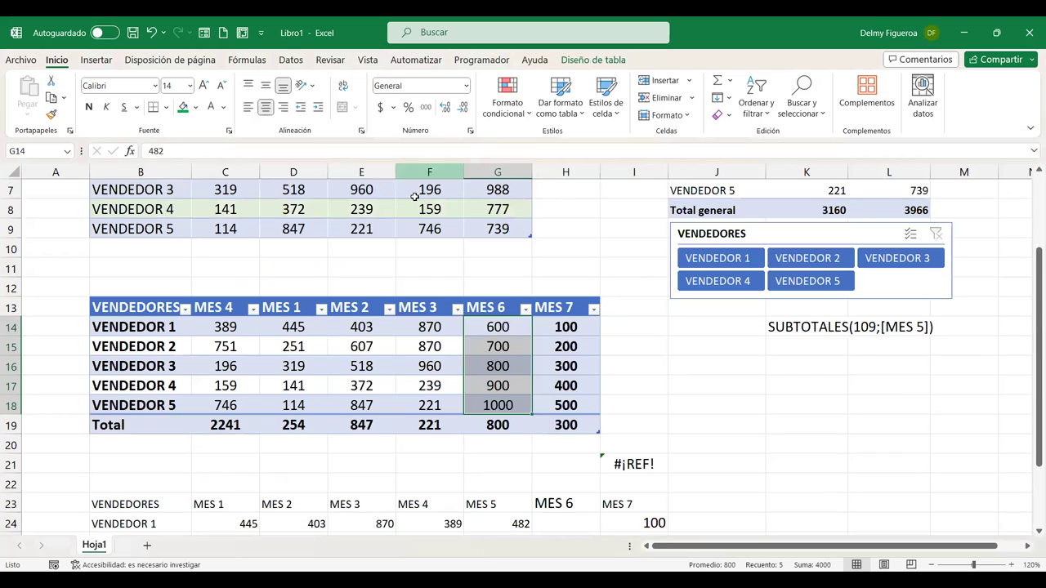
scroll(605, 260, up, 2)
scroll(498, 262, down, 3)
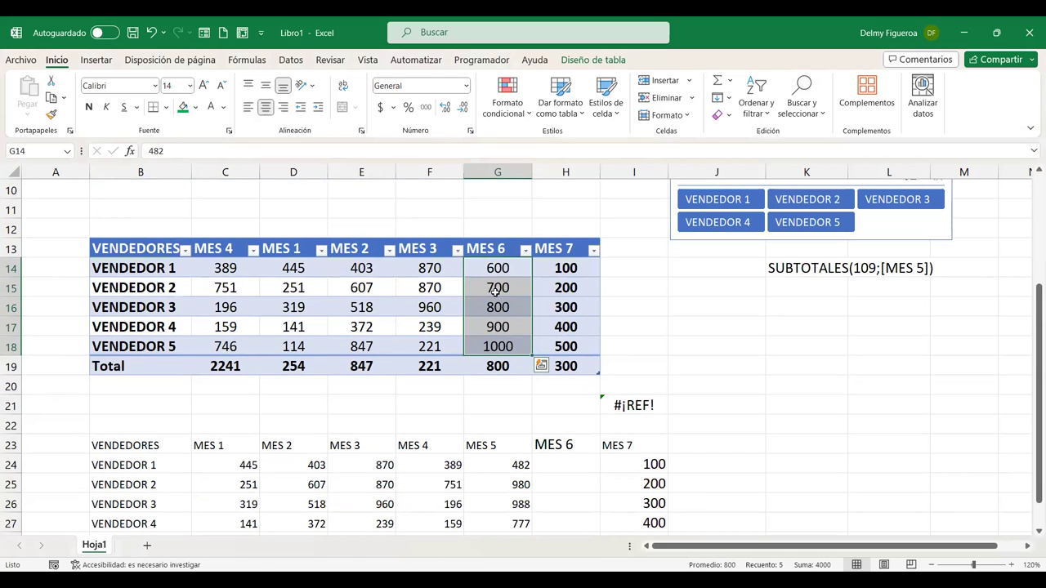
scroll(495, 291, down, 1)
scroll(495, 290, down, 1)
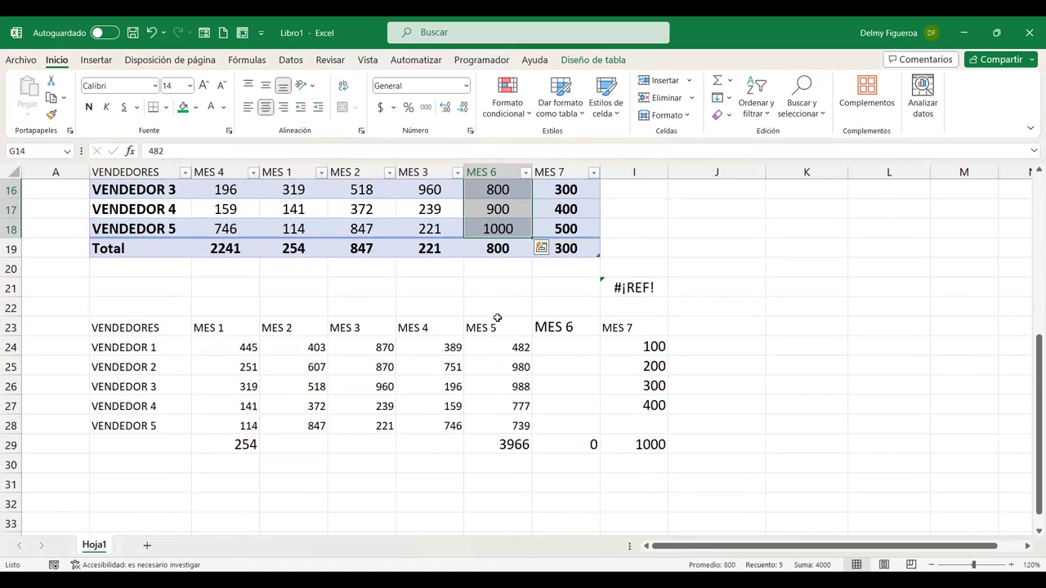
drag(497, 326, 496, 418)
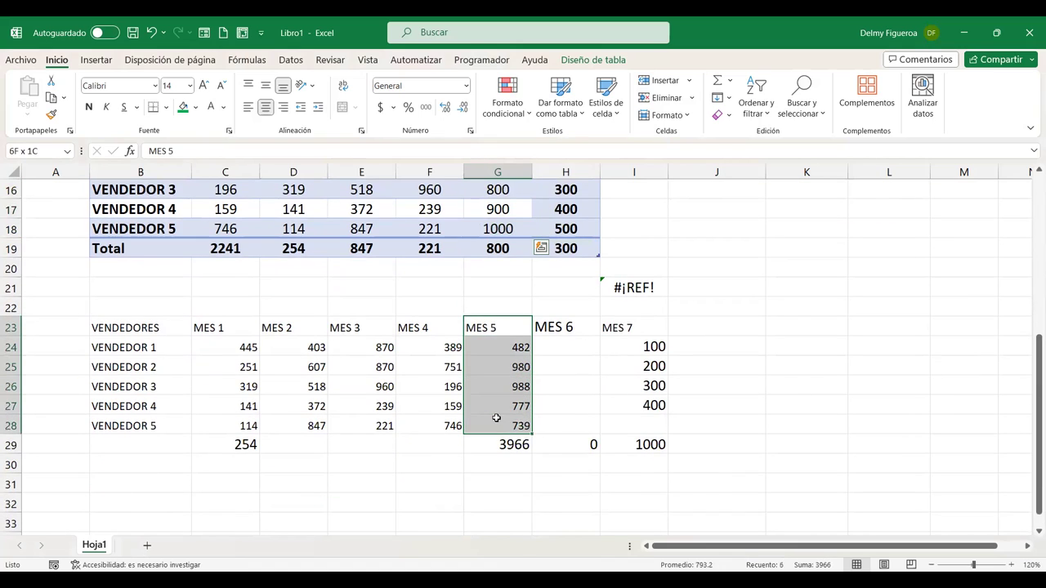
right_click(509, 330)
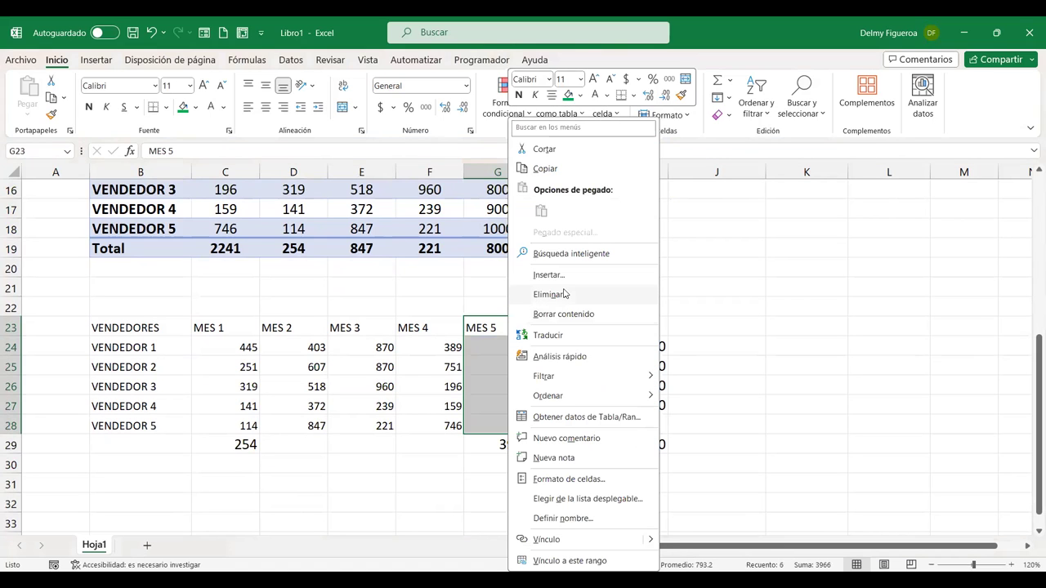
click(563, 294)
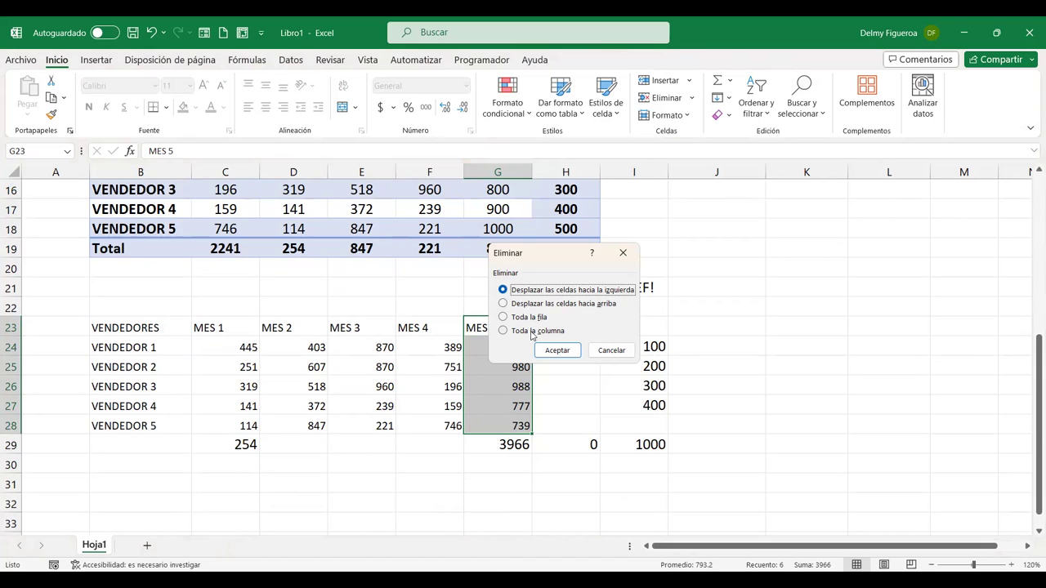
click(531, 331)
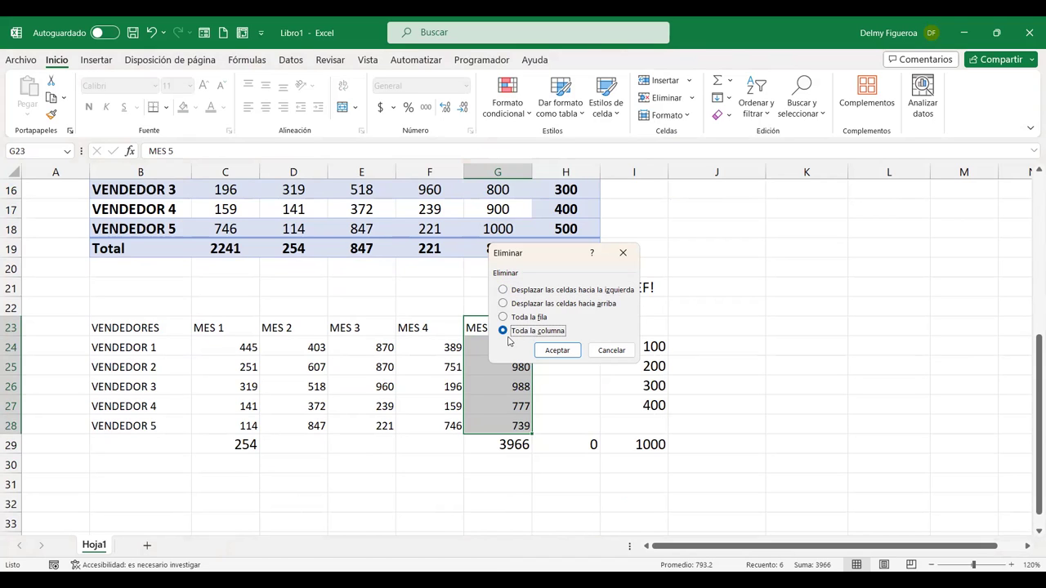
click(556, 351)
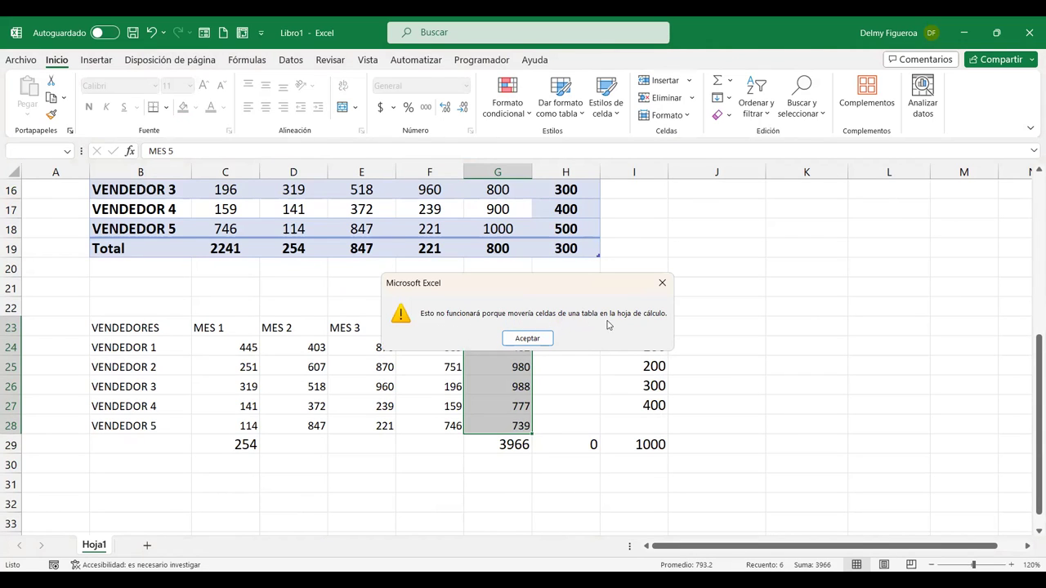
click(527, 338)
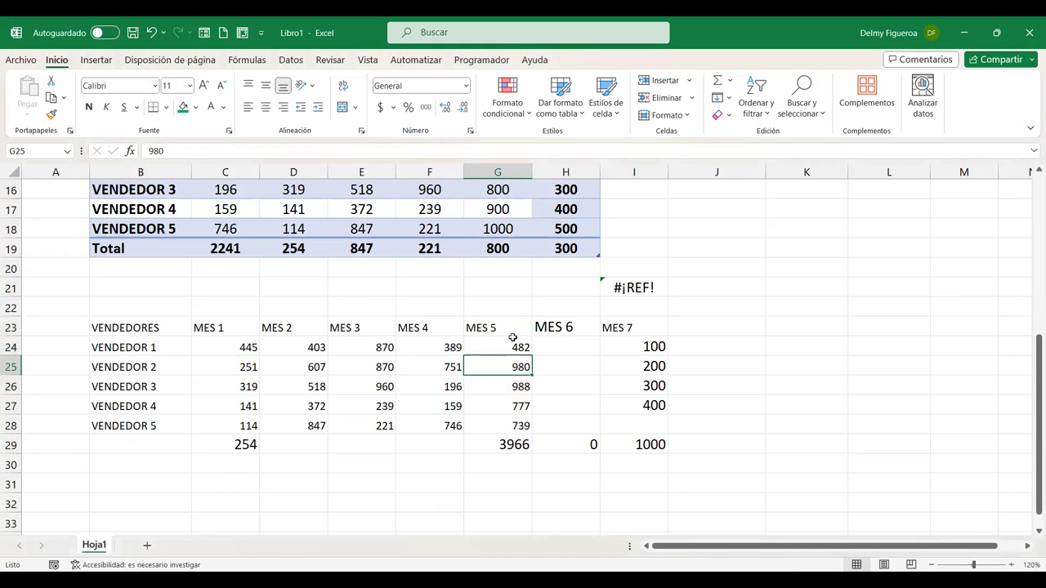
Clear G23:G28 and shift the MES 6–MES 7 block from H23:I27 left to G23:H27.
drag(512, 327, 515, 426)
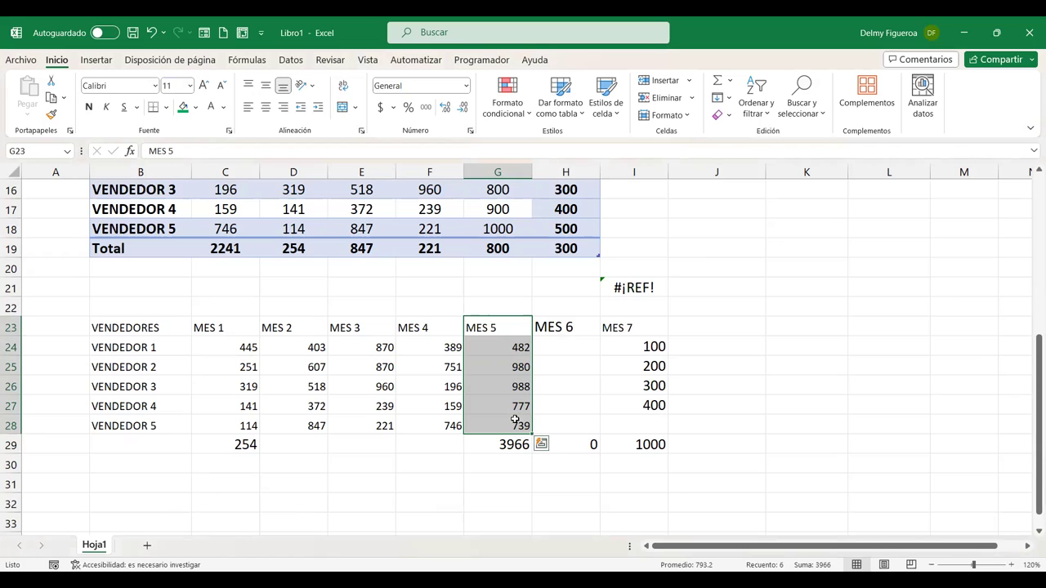
key(Delete)
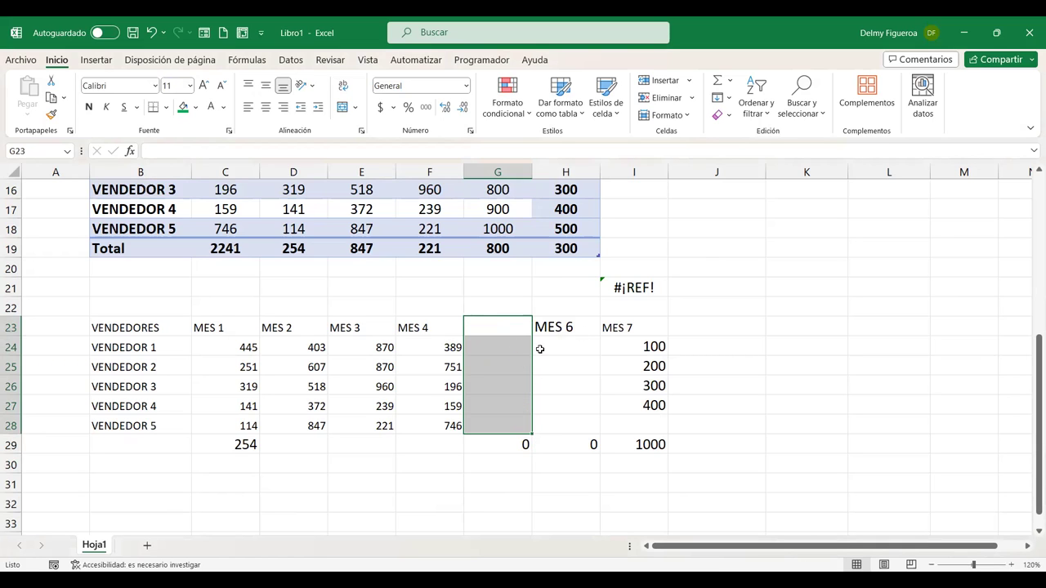
drag(590, 327, 637, 401)
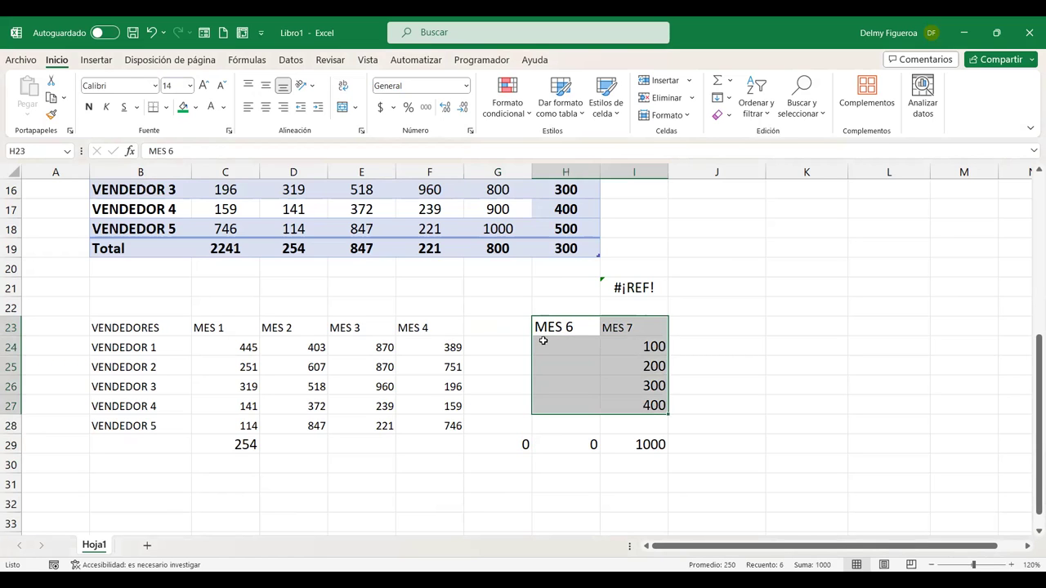
drag(552, 320, 502, 331)
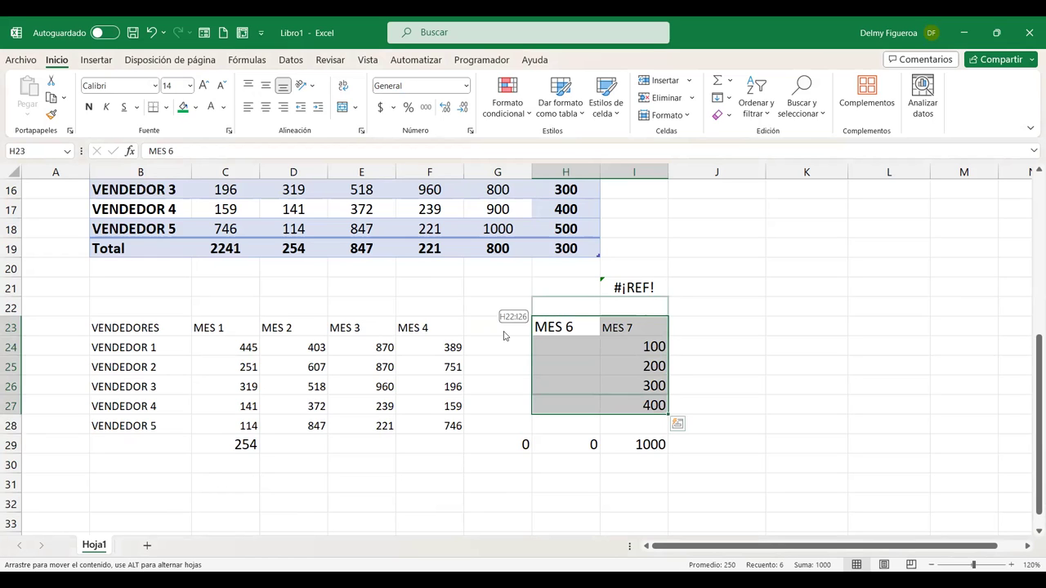
click(710, 367)
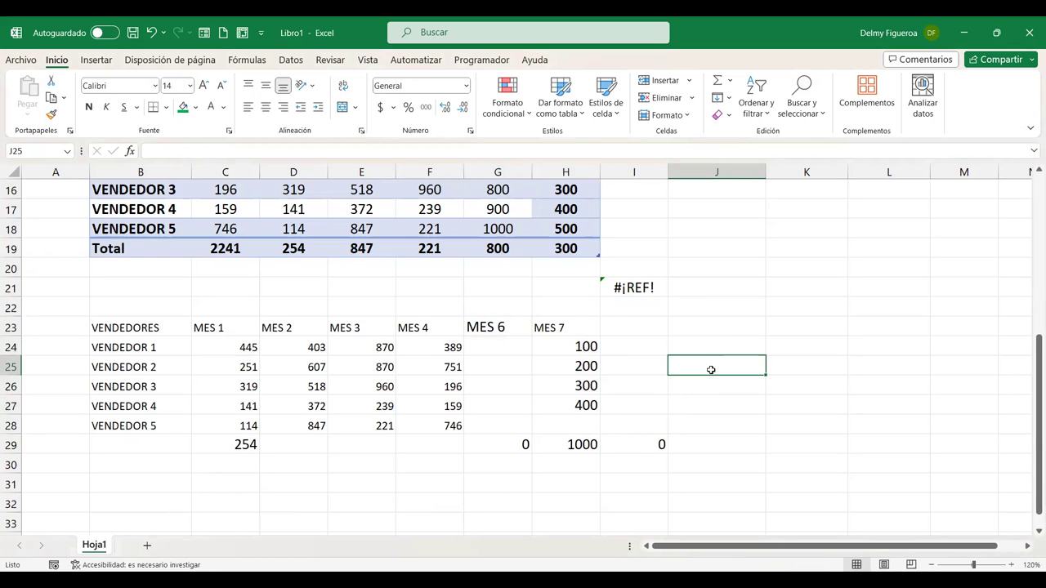
Select the 800 value in the table to review it.
scroll(711, 370, up, 1)
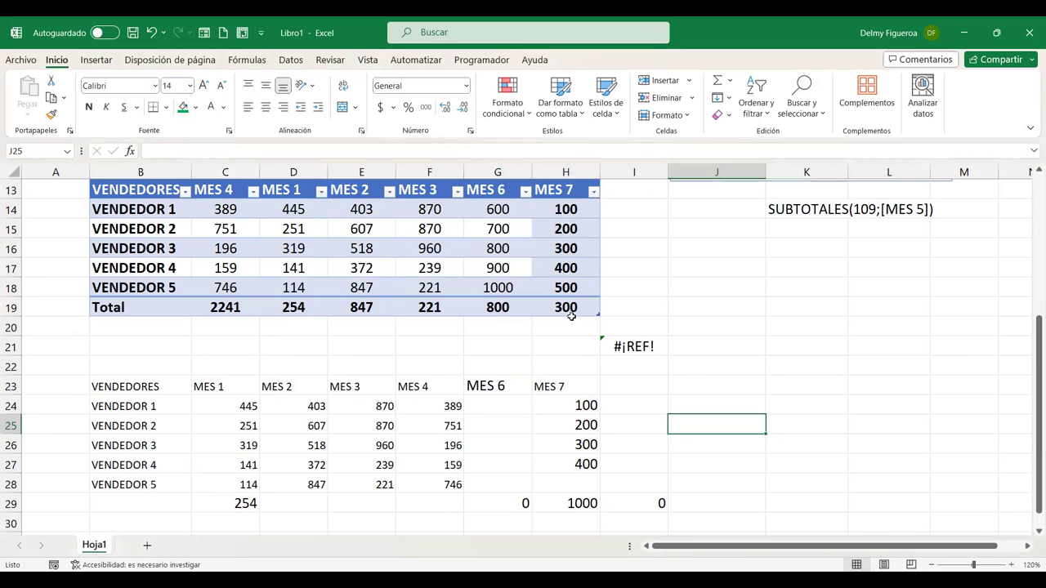
click(508, 250)
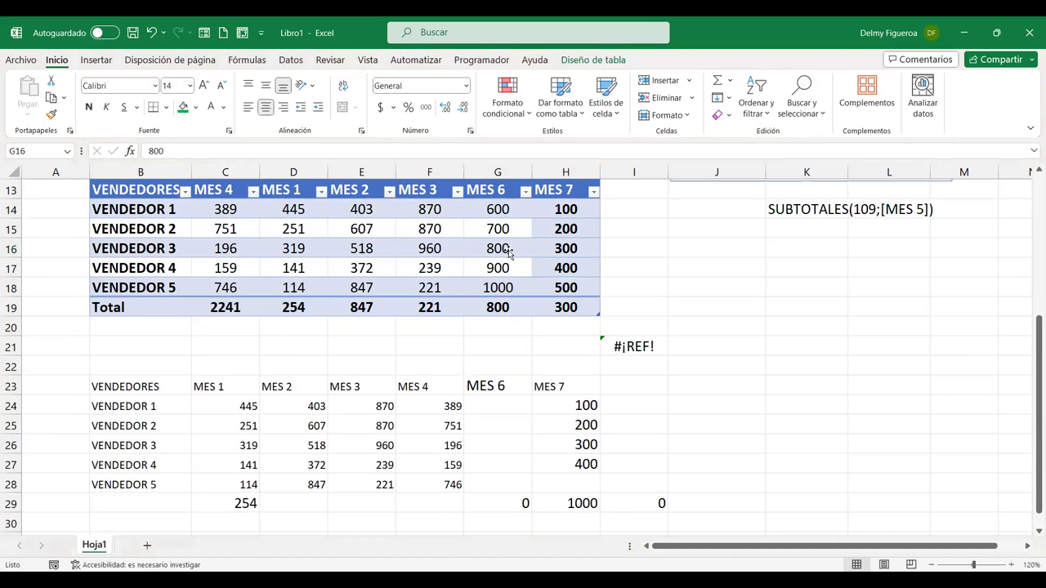
click(507, 252)
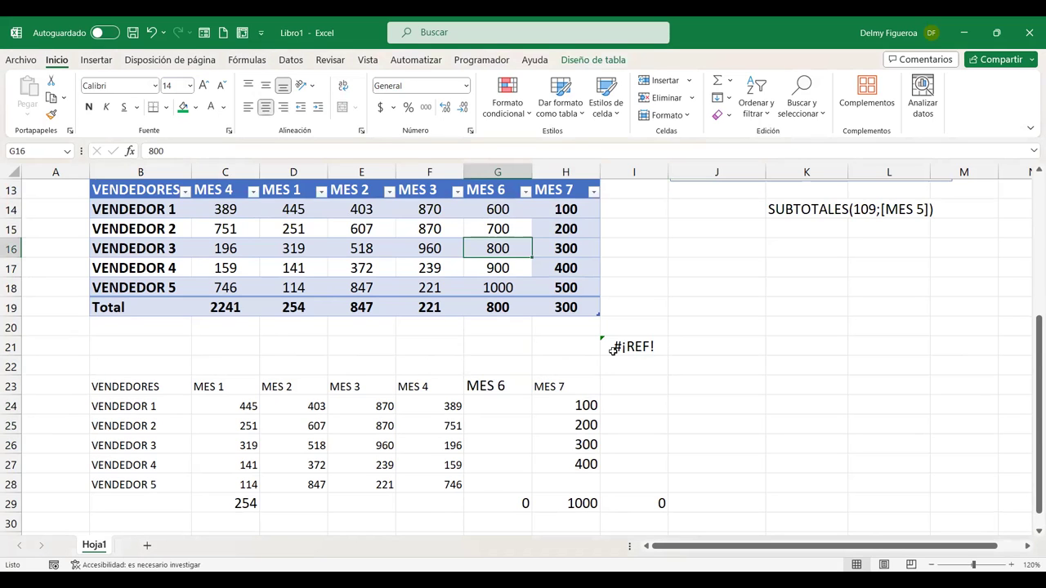
scroll(612, 350, down, 2)
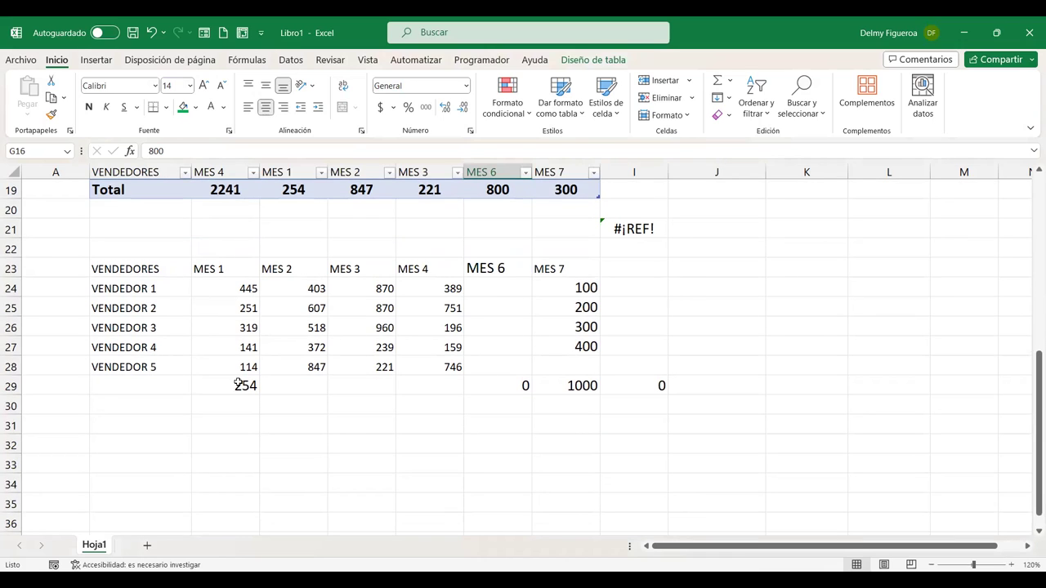
Clear the old totals under the plain range and add the heading TOTAL in I23.
drag(241, 385, 684, 414)
key(Delete)
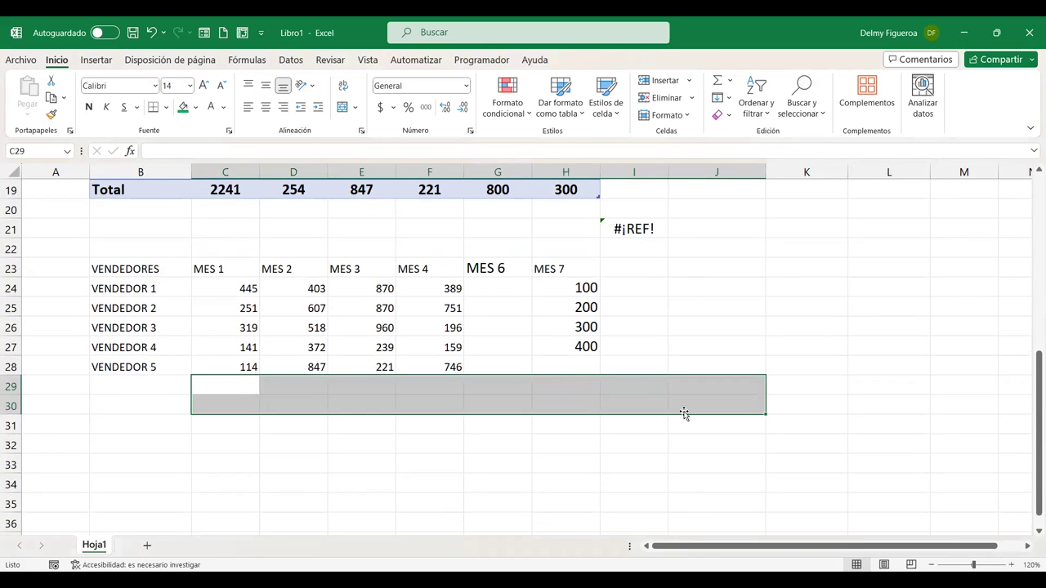
click(629, 267)
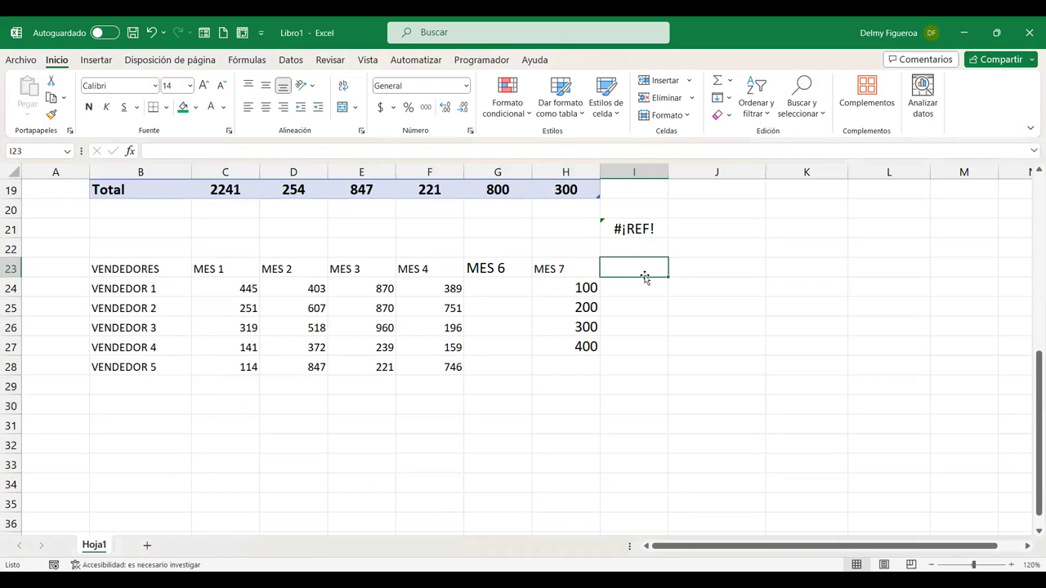
text(TOTAL)
key(Return)
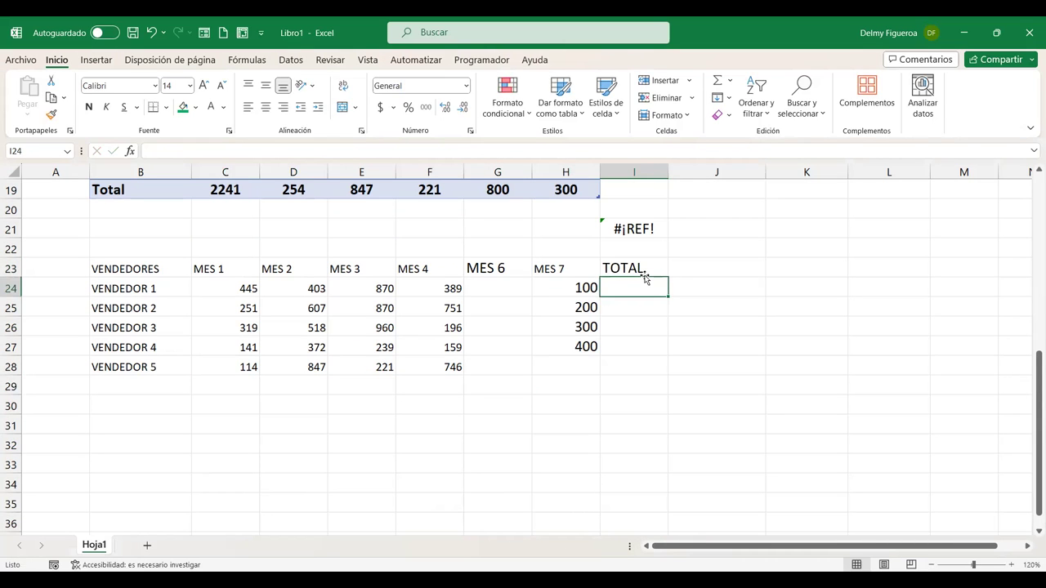
Move down to B29 and enter the label TOTAL.
key(Left)
key(Left)
key(Down)
key(Down)
key(Down)
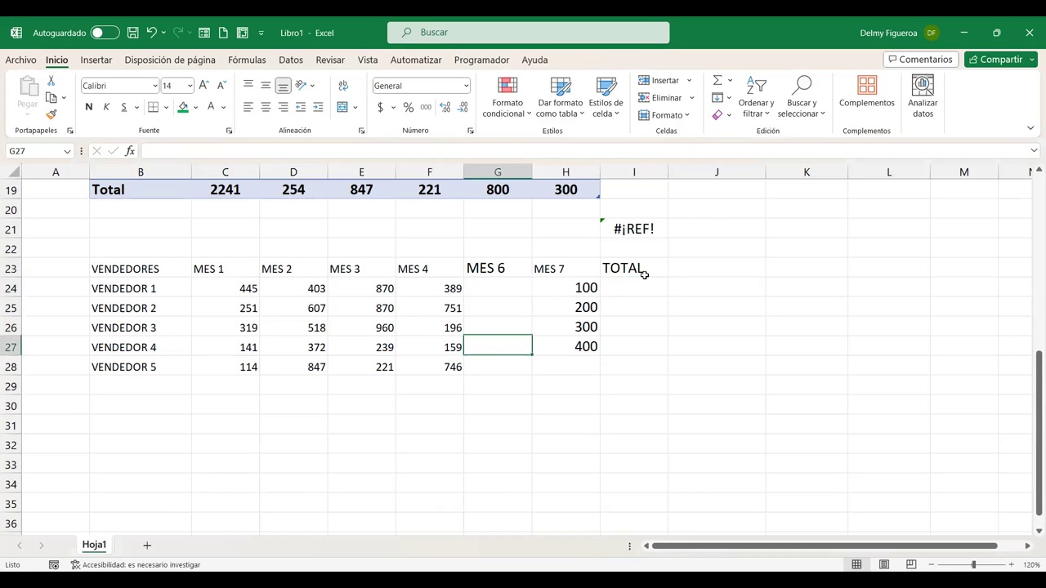
key(Left)
key(Left)
key(Left)
key(Left)
Select along row 24 from the first MES 1 value, then return to the top of the sheet.
key(Down)
key(Down)
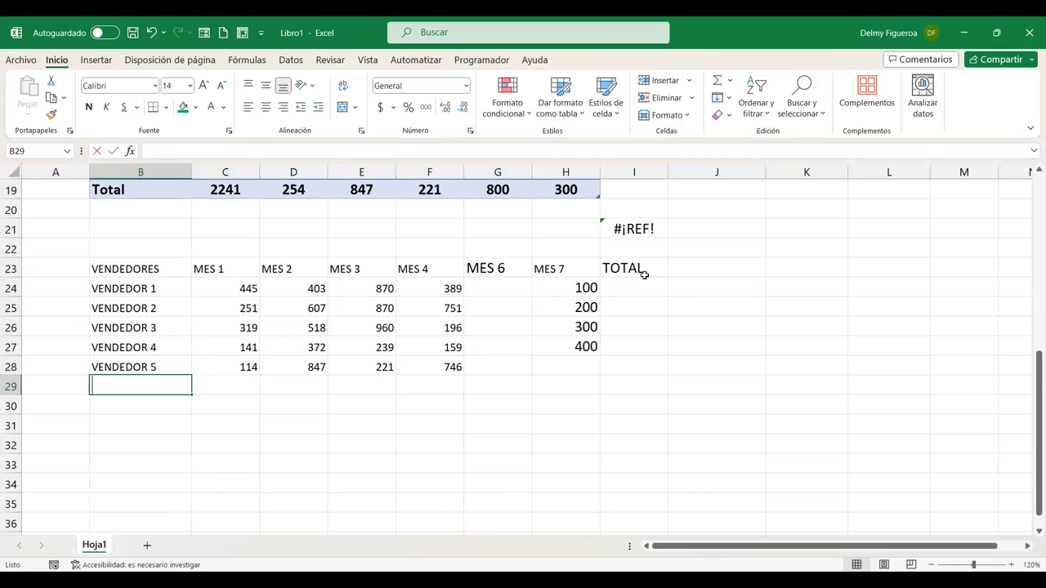
text(TOTAL)
key(Right)
key(Up)
key(Down)
key(Down)
key(Down)
key(Down)
key(Up)
key(Up)
key(Up)
key(Up)
key(Up)
key(Up)
key(Up)
key(Up)
key(ctrl+shift+Right)
key(ctrl+shift+Right)
key(ctrl+shift+Right)
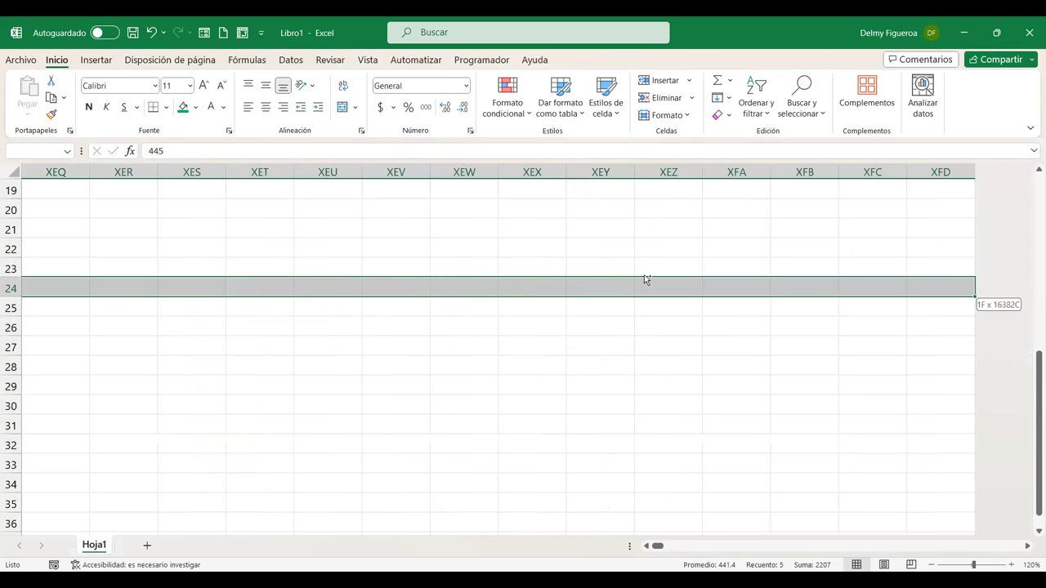
key(ctrl+Home)
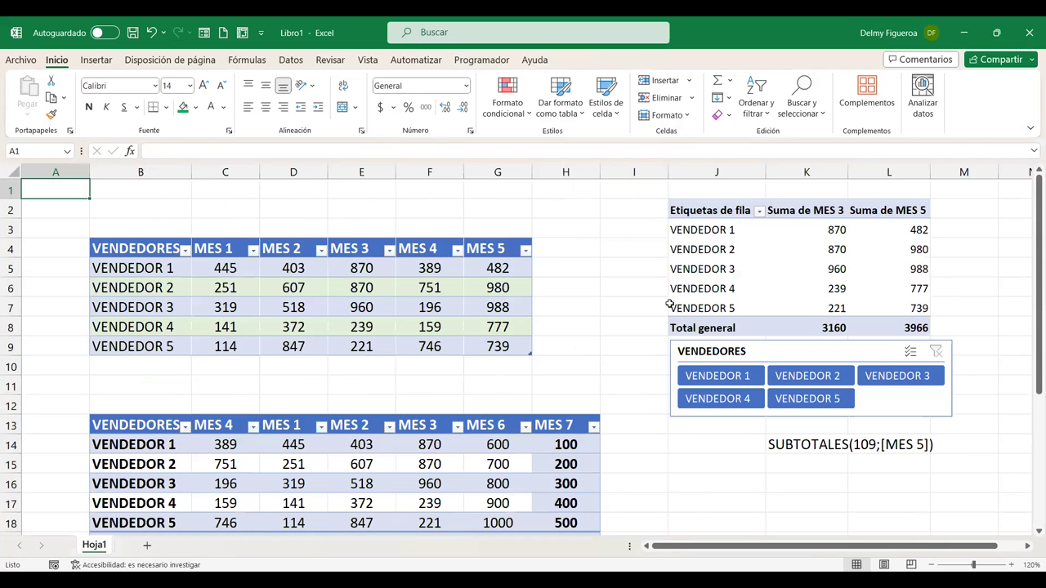
scroll(645, 346, down, 4)
scroll(645, 346, down, 1)
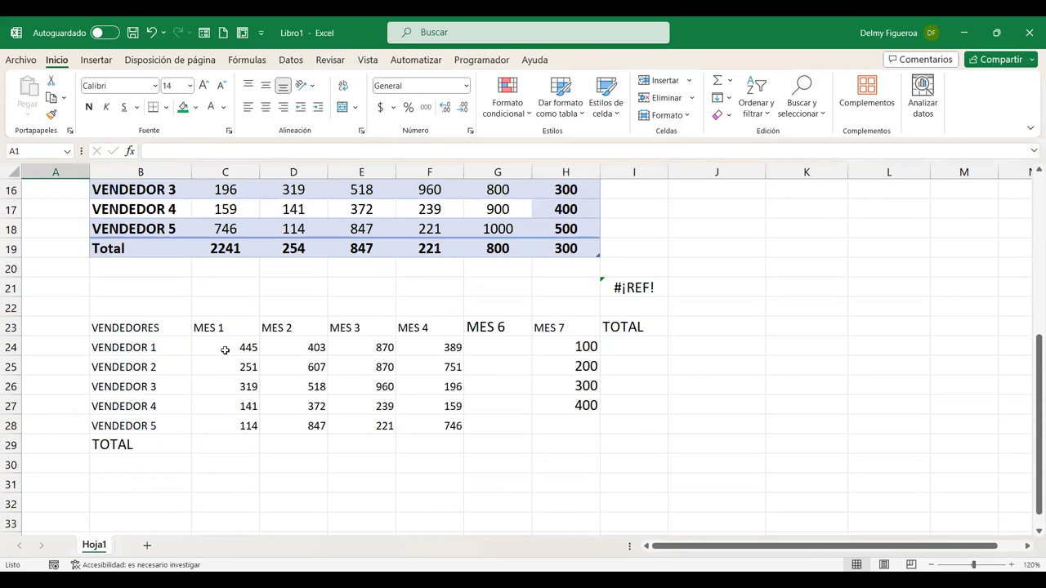
AutoSum C24:I29, giving month totals 1270, 2747, 3160 and 2241 in row 29.
mouse_move(224, 348)
mouse_down()
mouse_move(623, 413)
mouse_move(626, 443)
mouse_up()
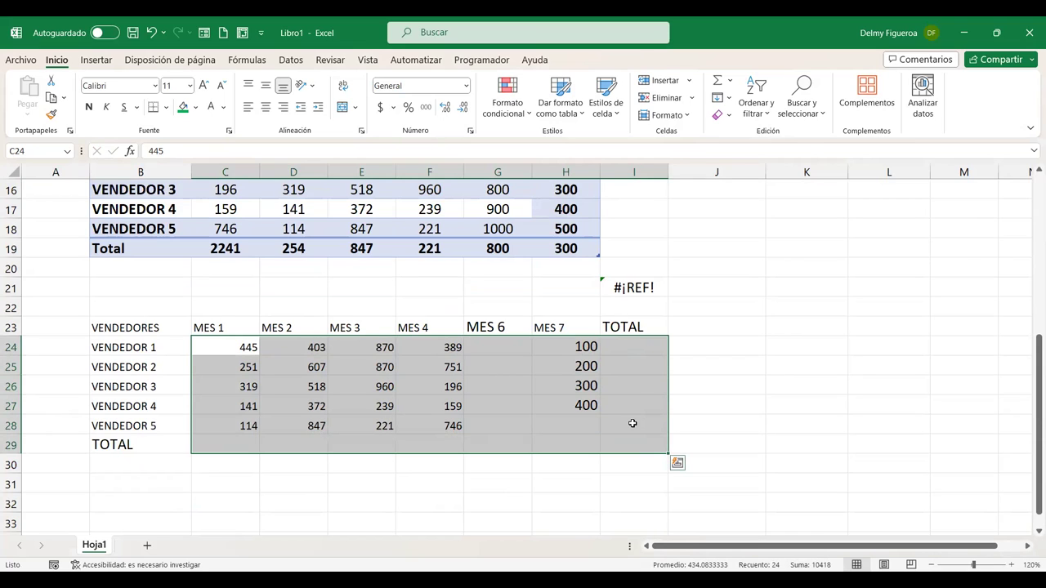
key(alt+equal)
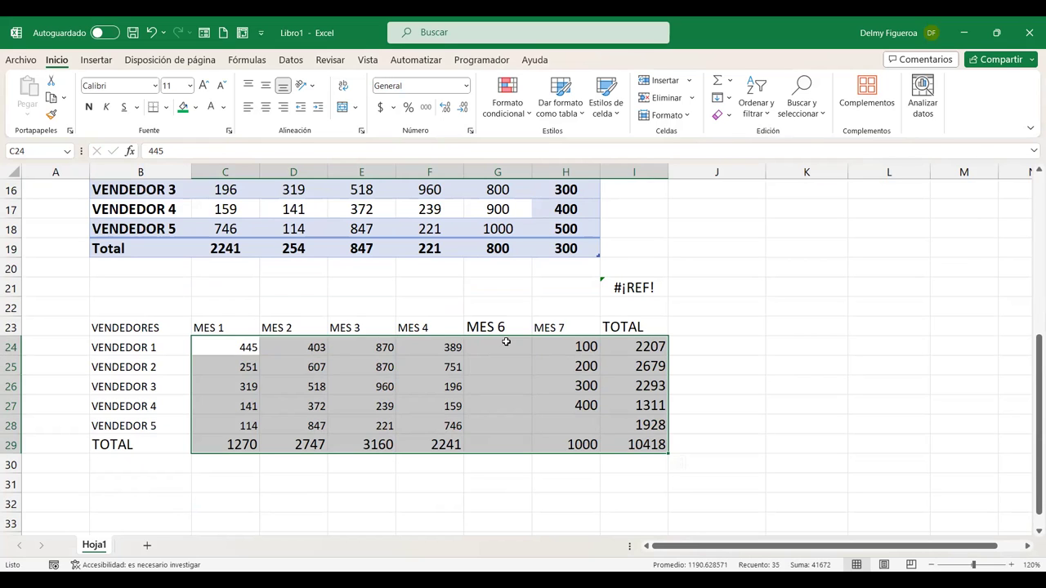
click(232, 442)
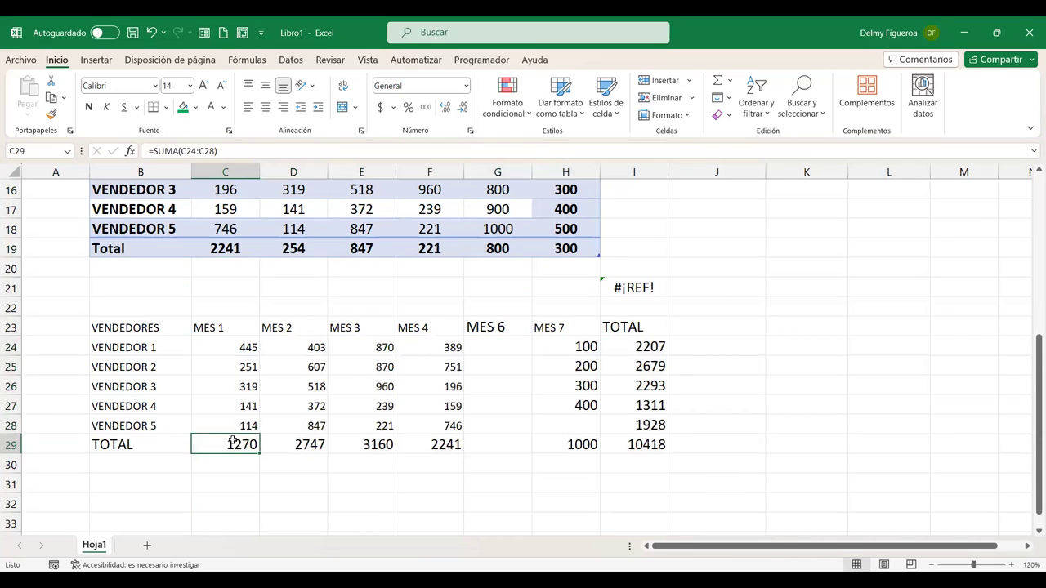
click(299, 448)
click(372, 442)
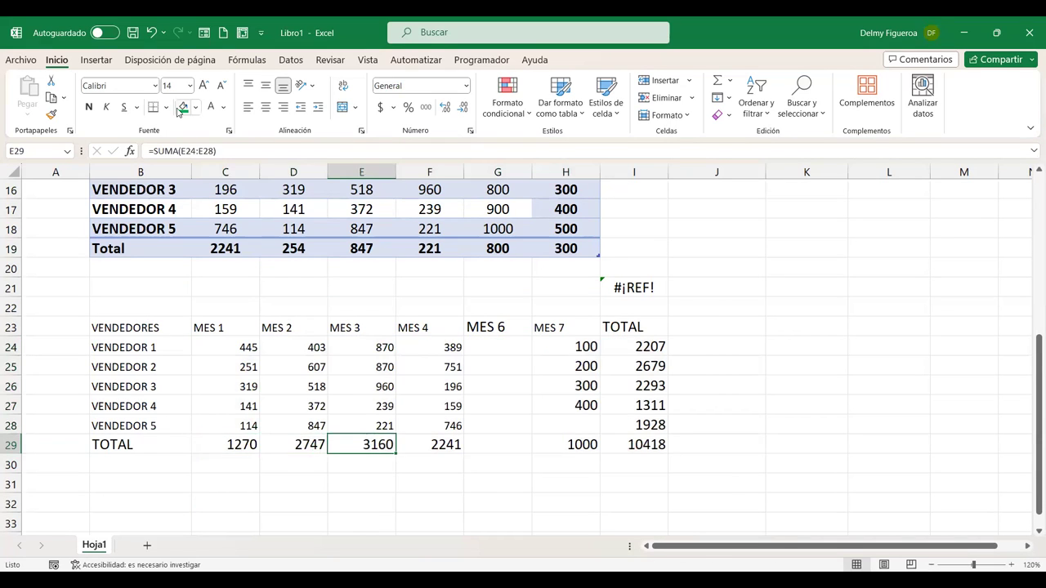
click(439, 441)
Verify the SUMA formulas for the MES 7 total, grand total 10418 and column I row totals.
click(587, 443)
click(627, 441)
click(636, 425)
click(641, 366)
click(645, 347)
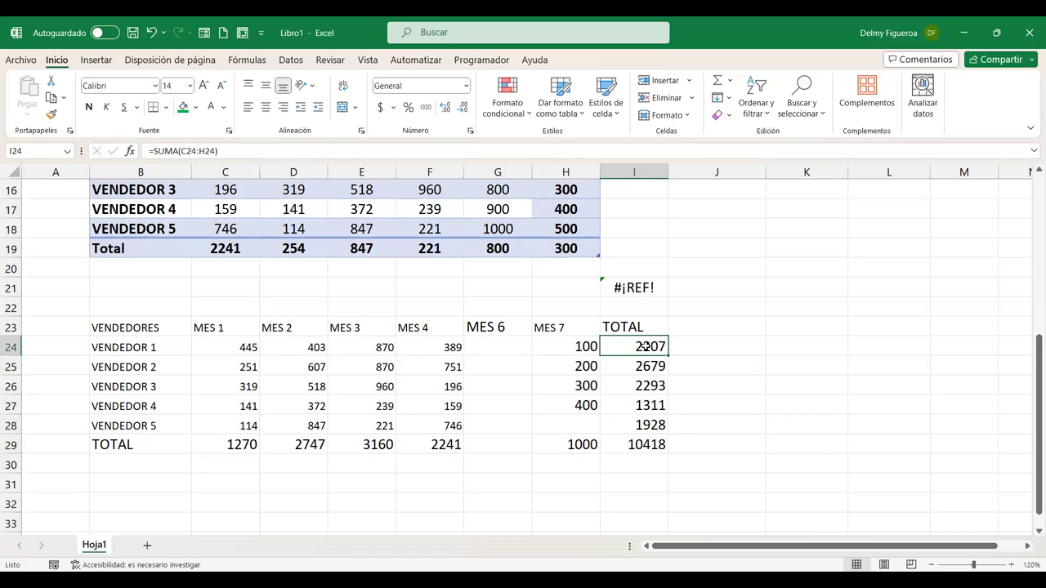
scroll(509, 368, up, 1)
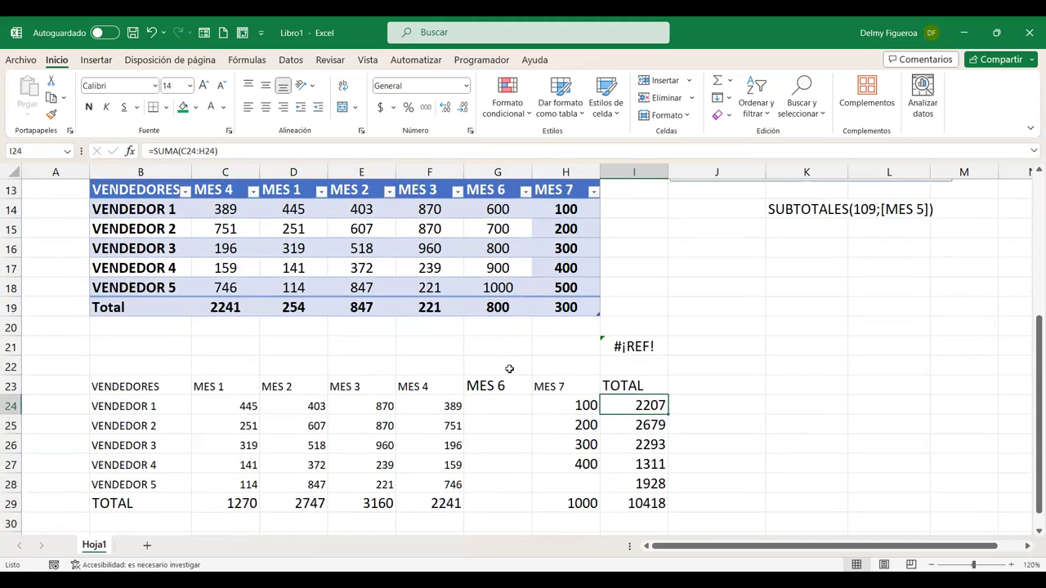
scroll(509, 368, up, 1)
scroll(509, 369, down, 1)
scroll(590, 308, up, 1)
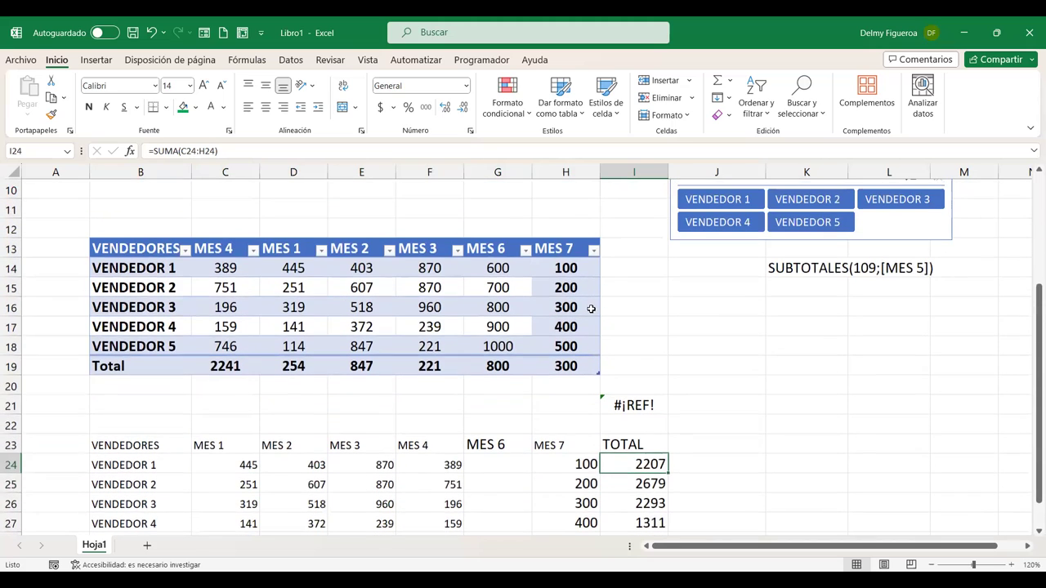
Add a TOTAL header in I13, extending the table with a new column.
click(620, 246)
text(TOTAL)
key(Return)
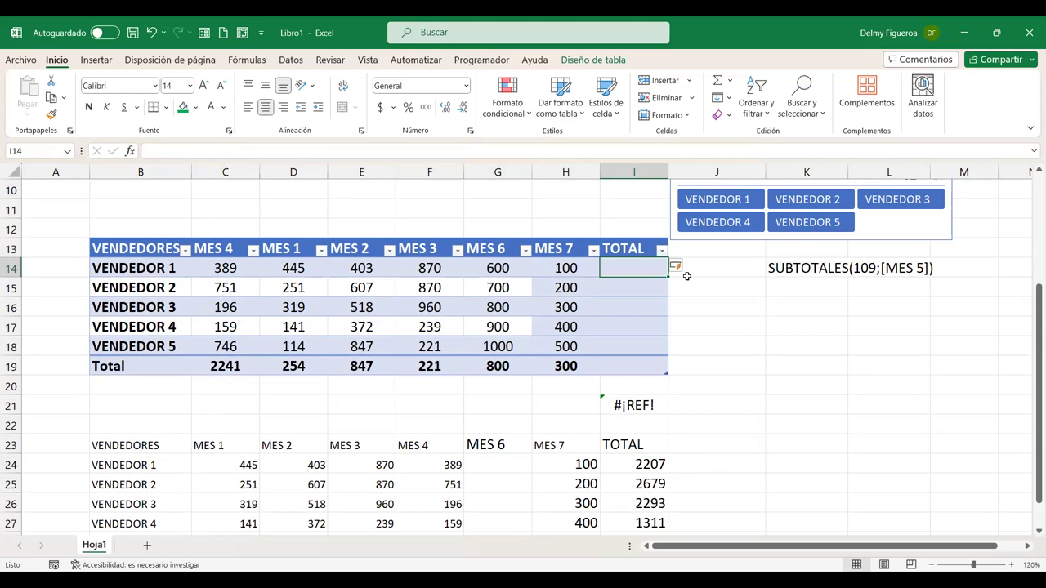
Start a SUMA formula in I14 over VENDEDOR 1's table month columns.
text(=)
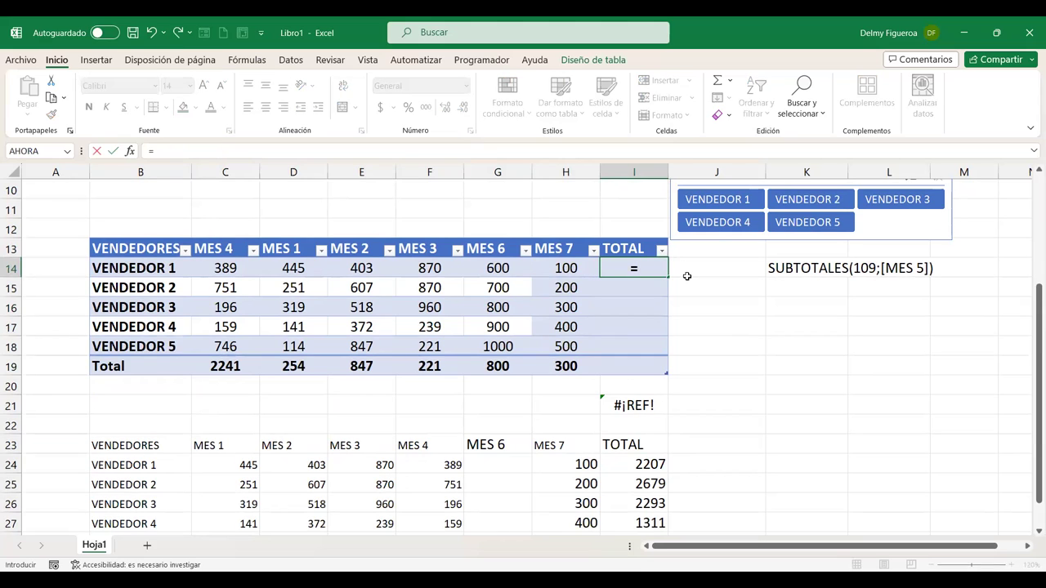
text(SUMA)
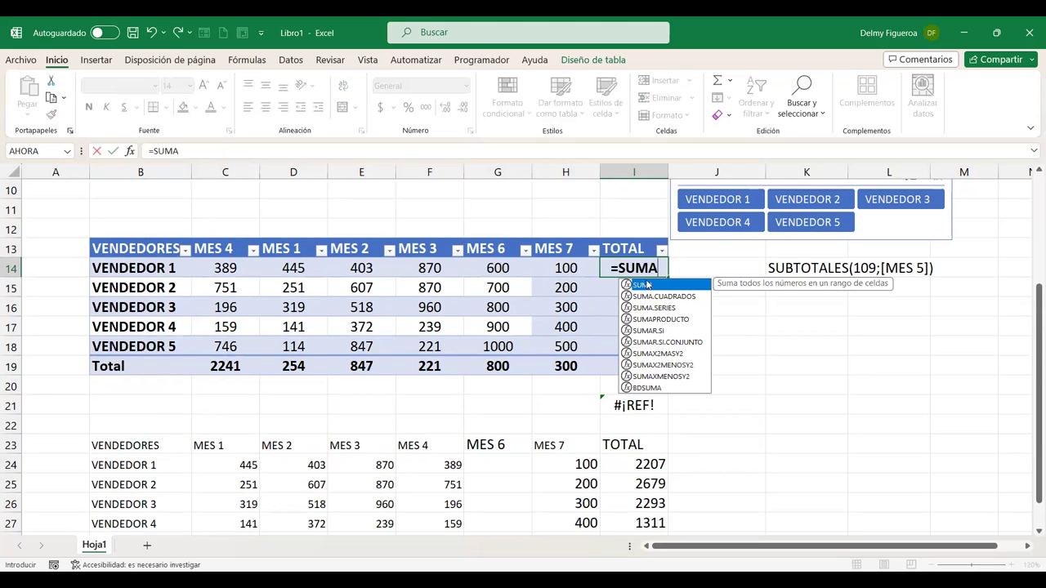
double_click(645, 284)
drag(209, 268, 347, 270)
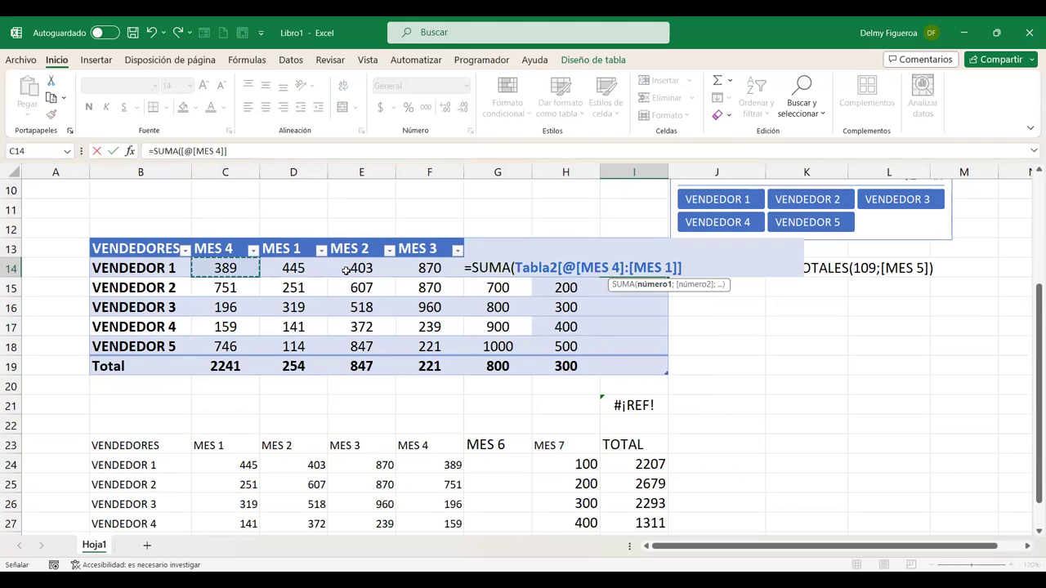
drag(459, 270, 457, 269)
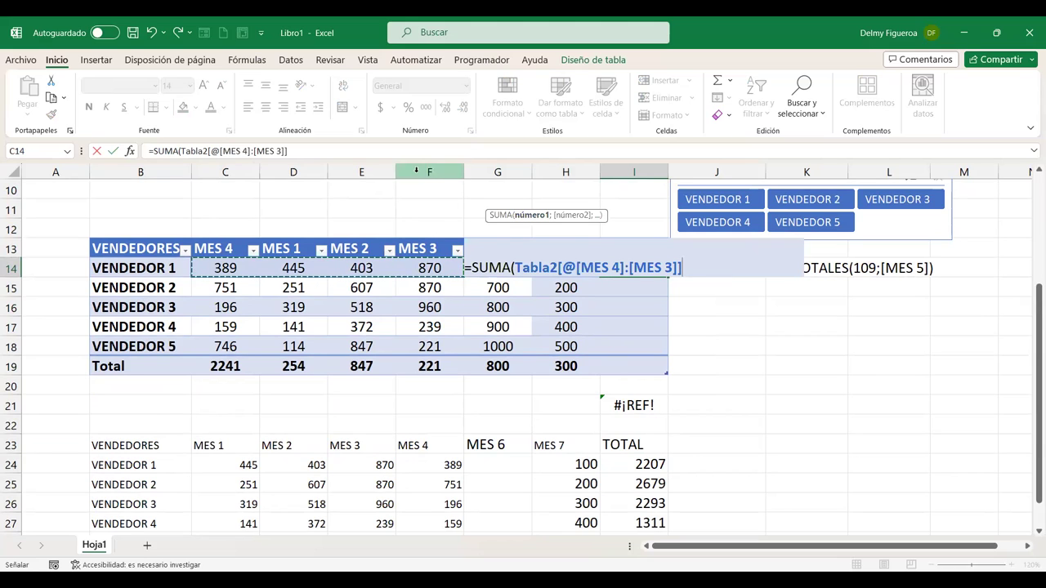
click(562, 172)
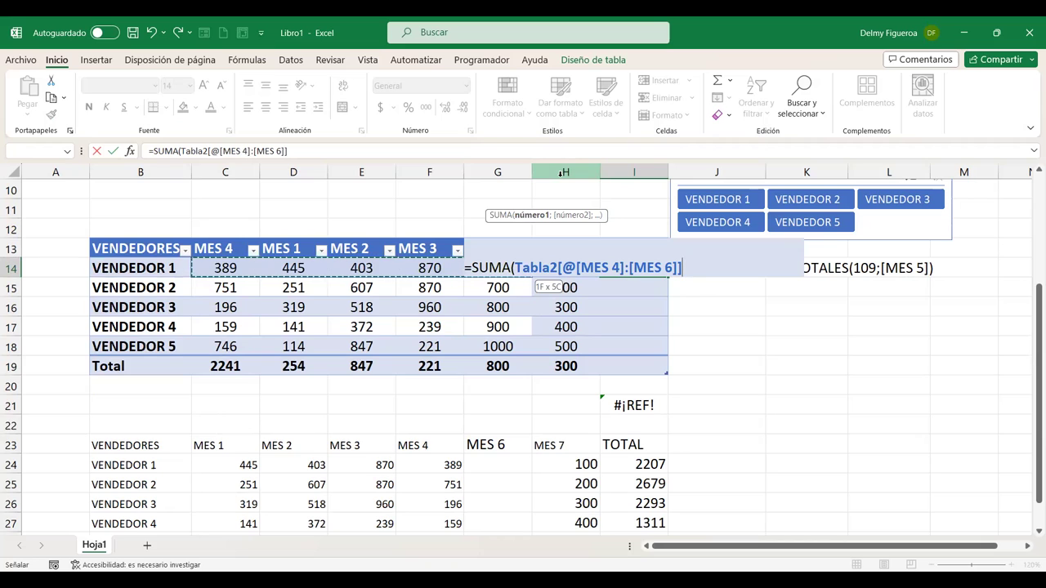
key(shift+Right)
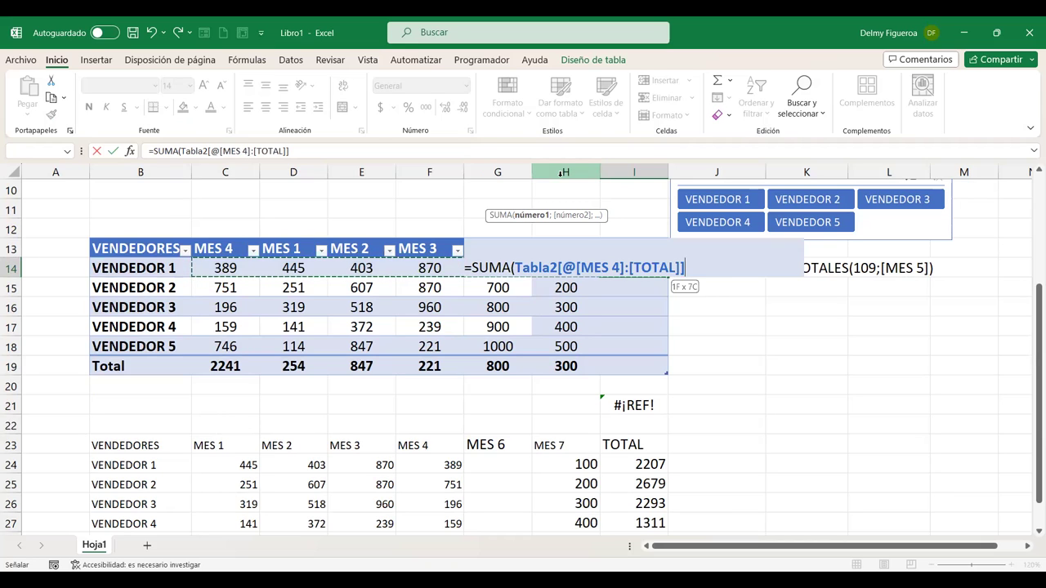
key(shift+Left)
key(shift+Left)
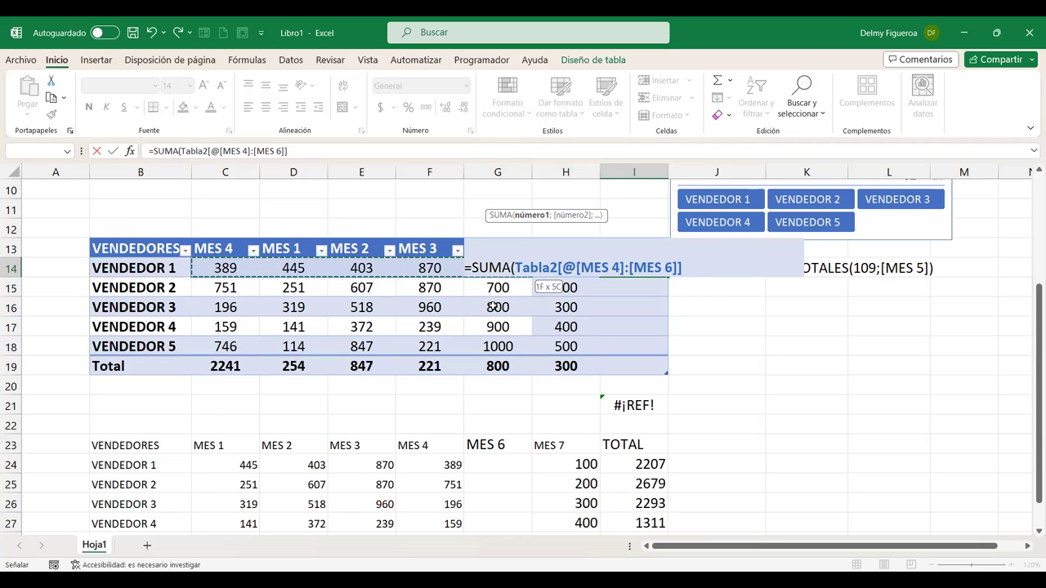
key(shift+Right)
key(shift+Right)
key(shift+Right)
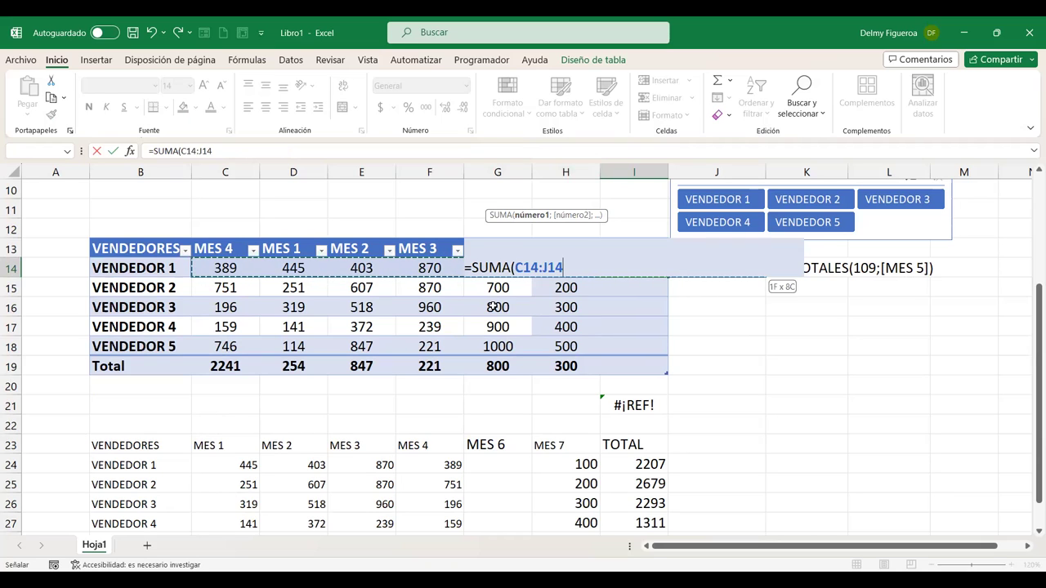
Complete I14 as =SUMA(Tabla2[@[MES 4]:[MES 7]]), filling the TOTAL column.
key(shift+Left)
key(shift+Left)
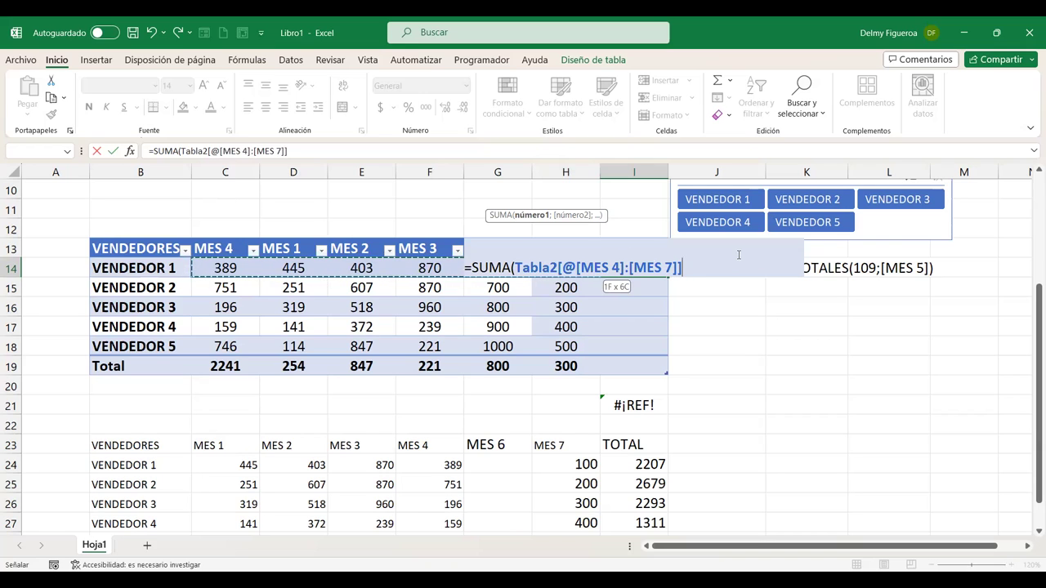
text())
key(Return)
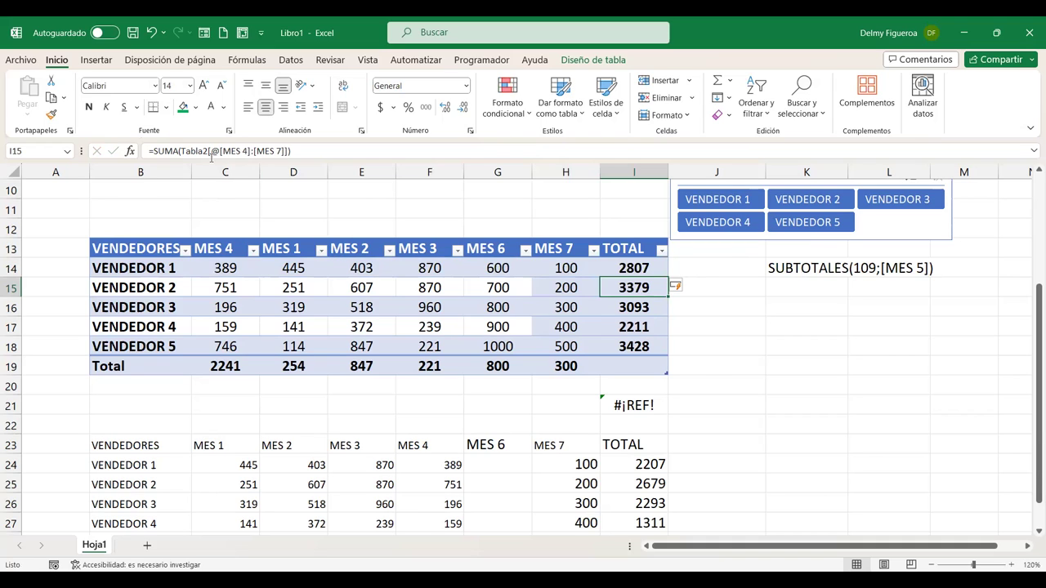
Check the TOTAL formulas for VENDEDOR 3–5 and compare MES values with the plain range.
key(Down)
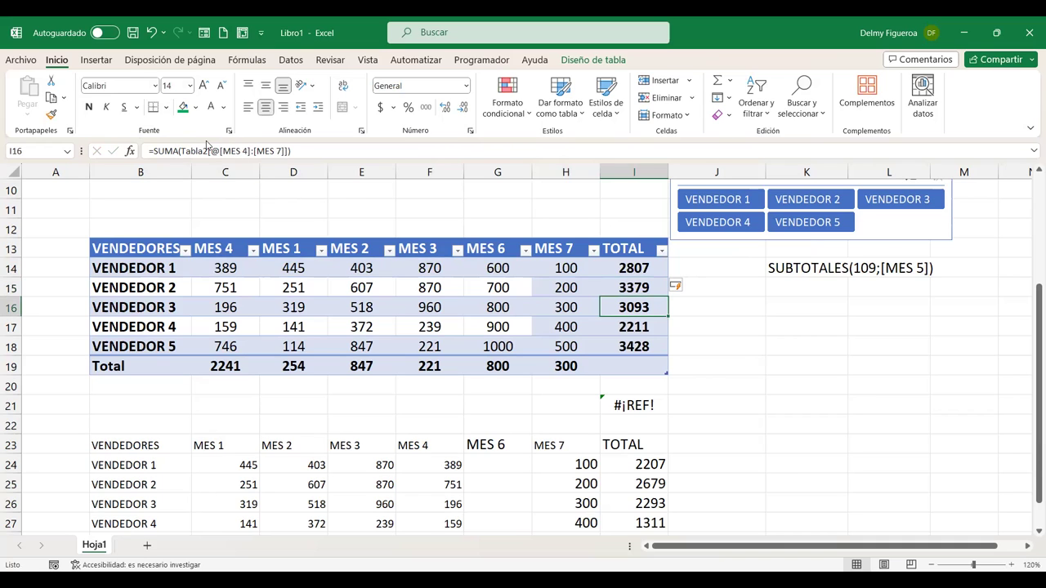
key(Down)
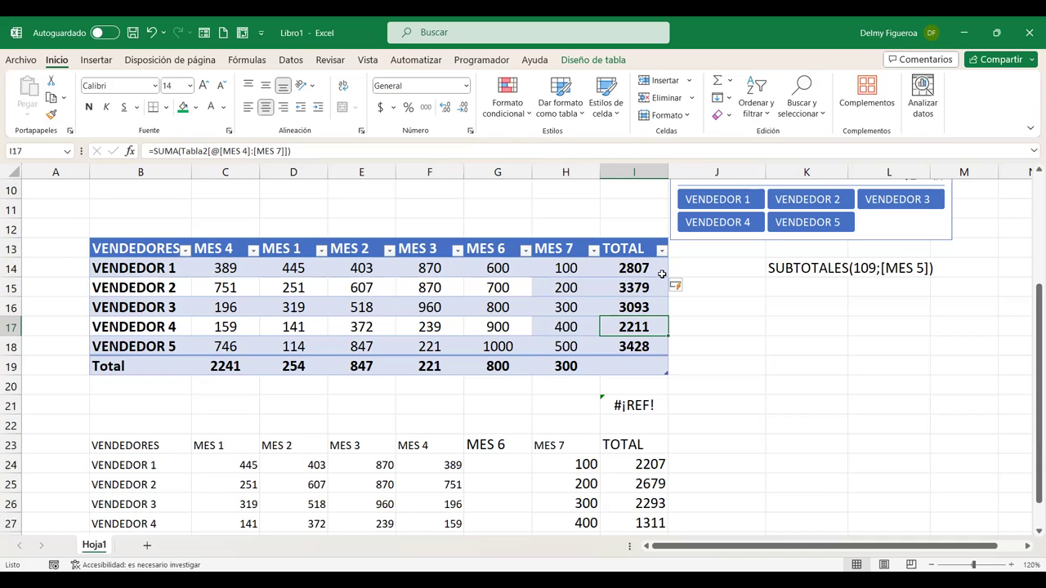
key(Down)
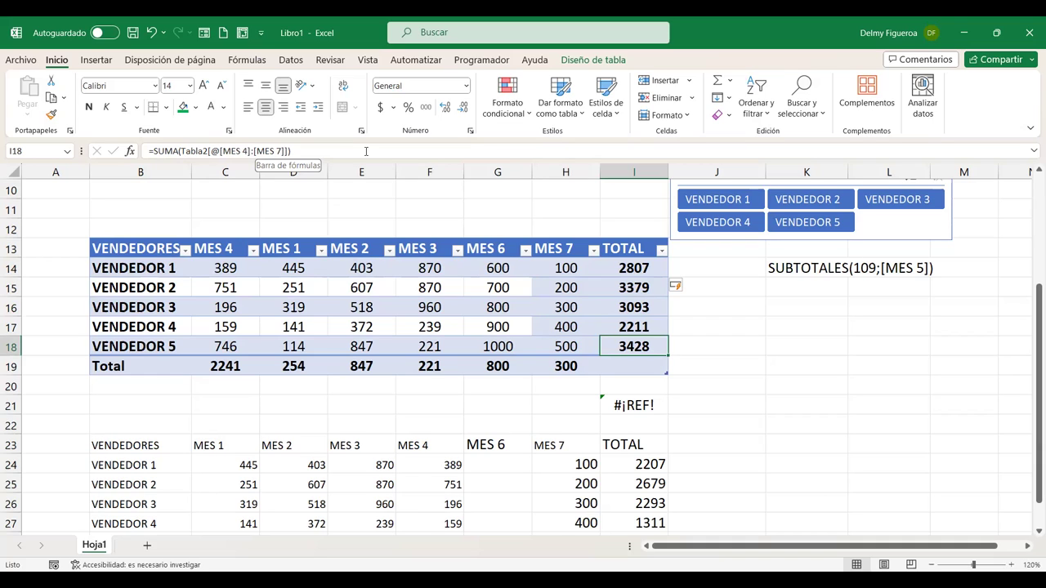
click(43, 191)
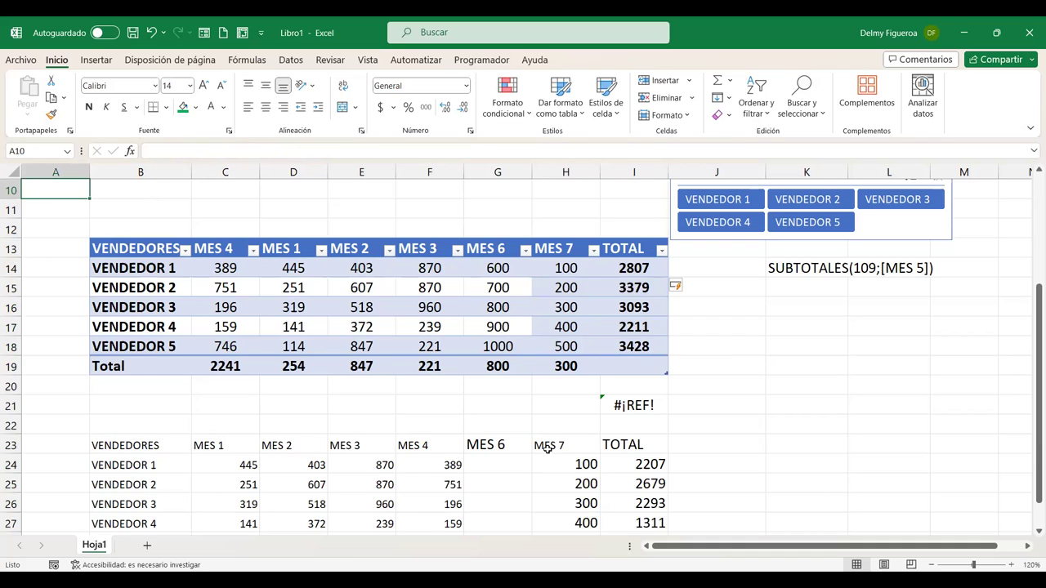
click(498, 408)
click(406, 459)
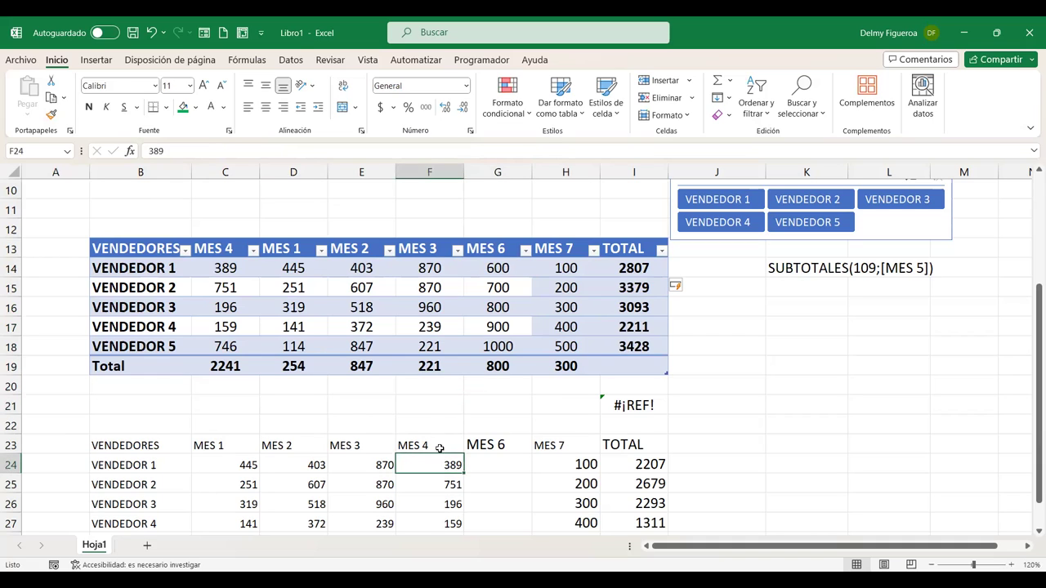
click(451, 284)
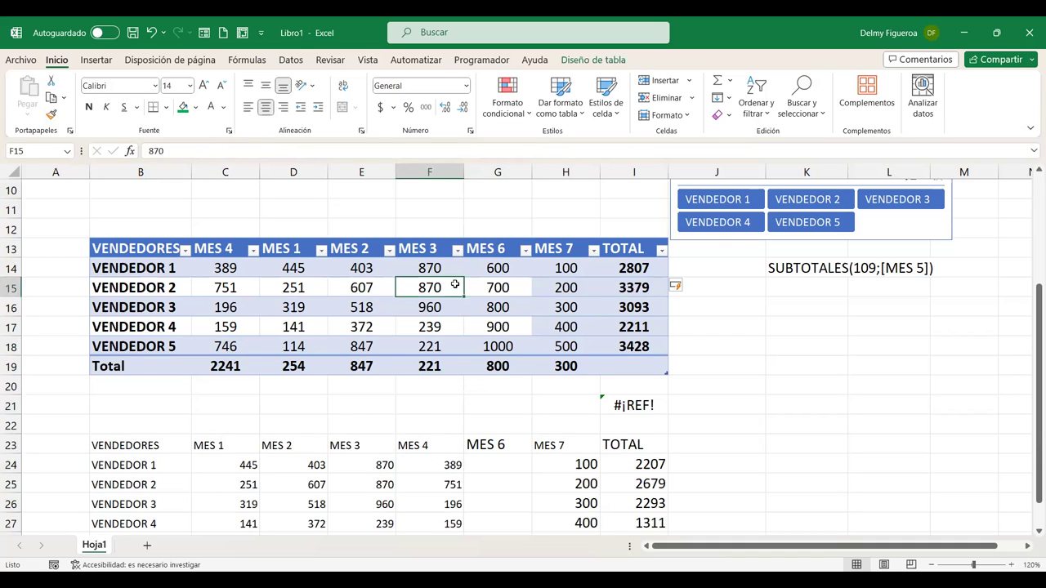